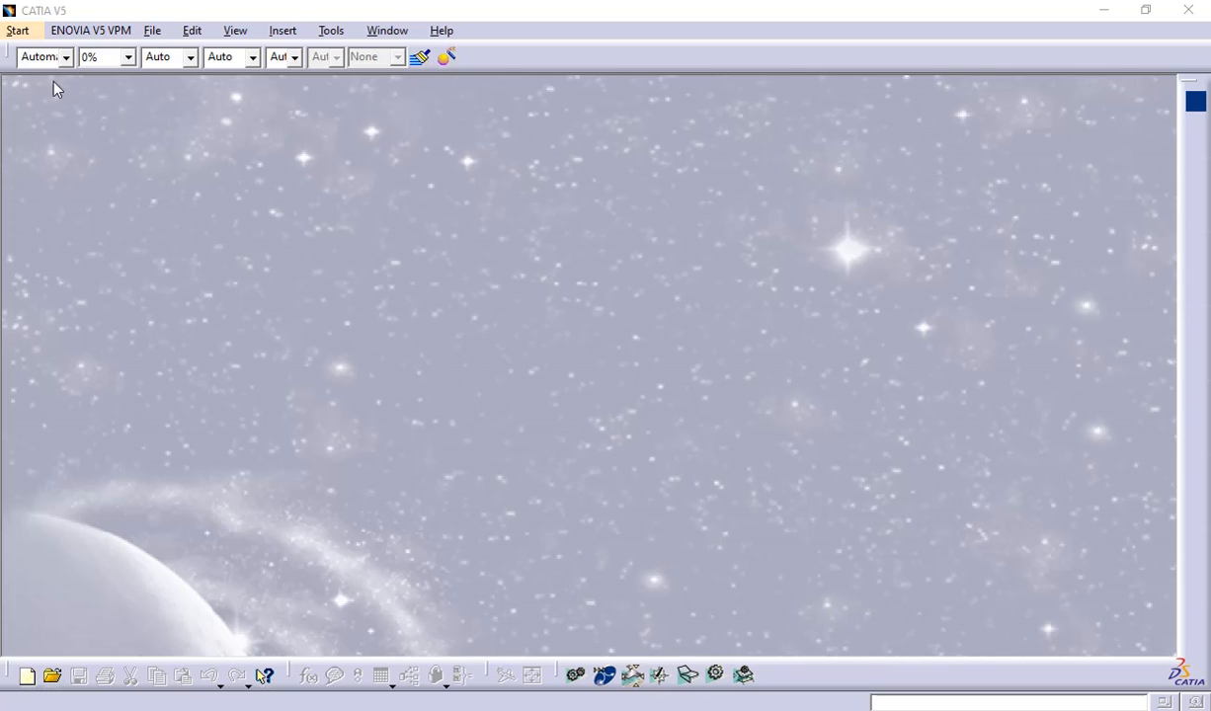
# - Create a new product through the Assembly Design workbench of Mechanical Design and close it again
pyautogui.click(22, 32)
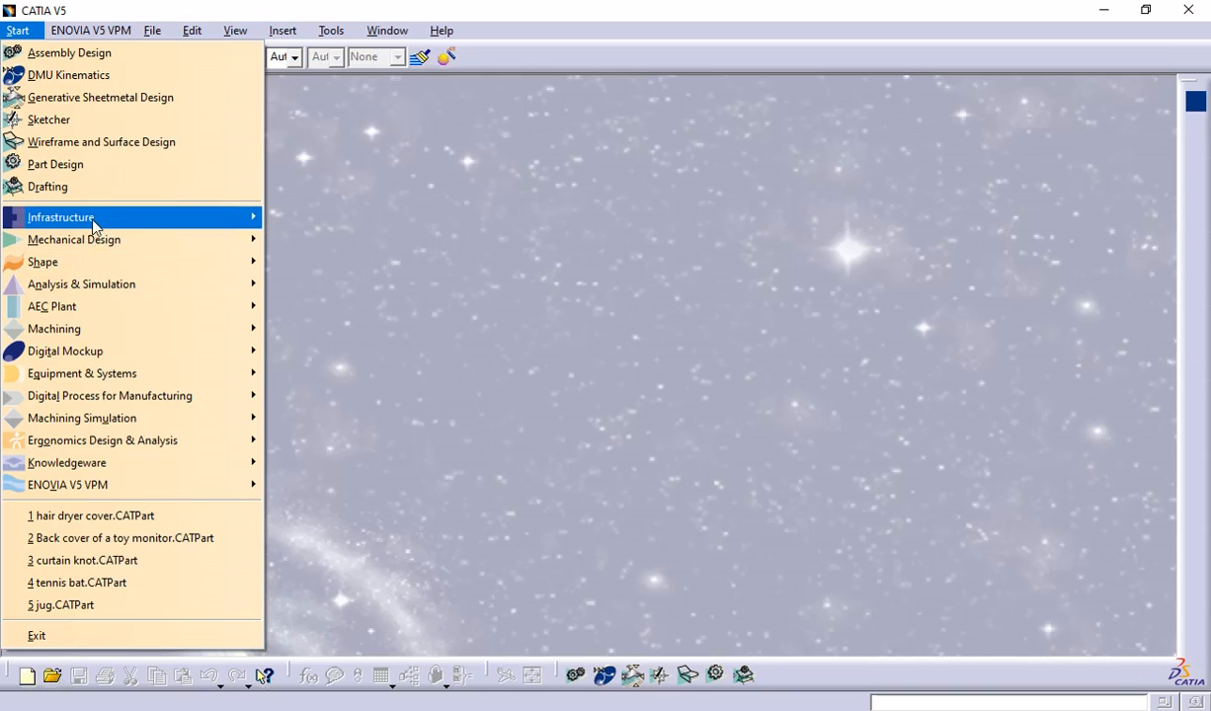
pyautogui.moveTo(98, 247)
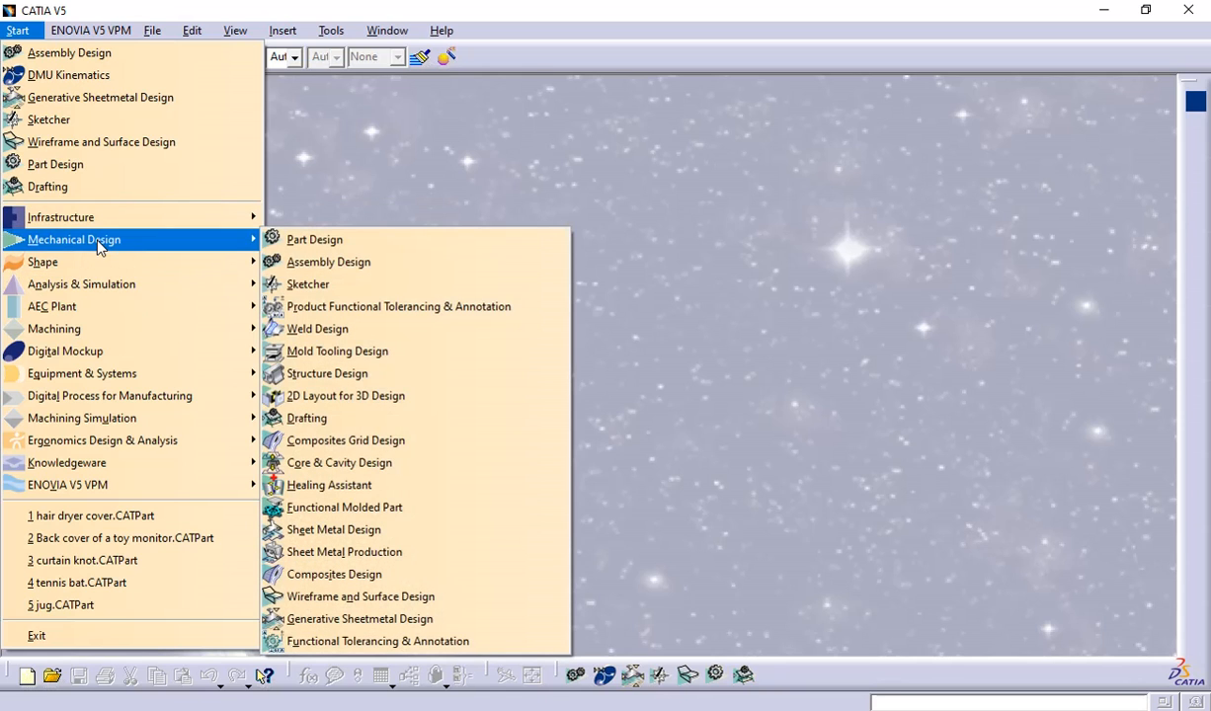
pyautogui.click(311, 272)
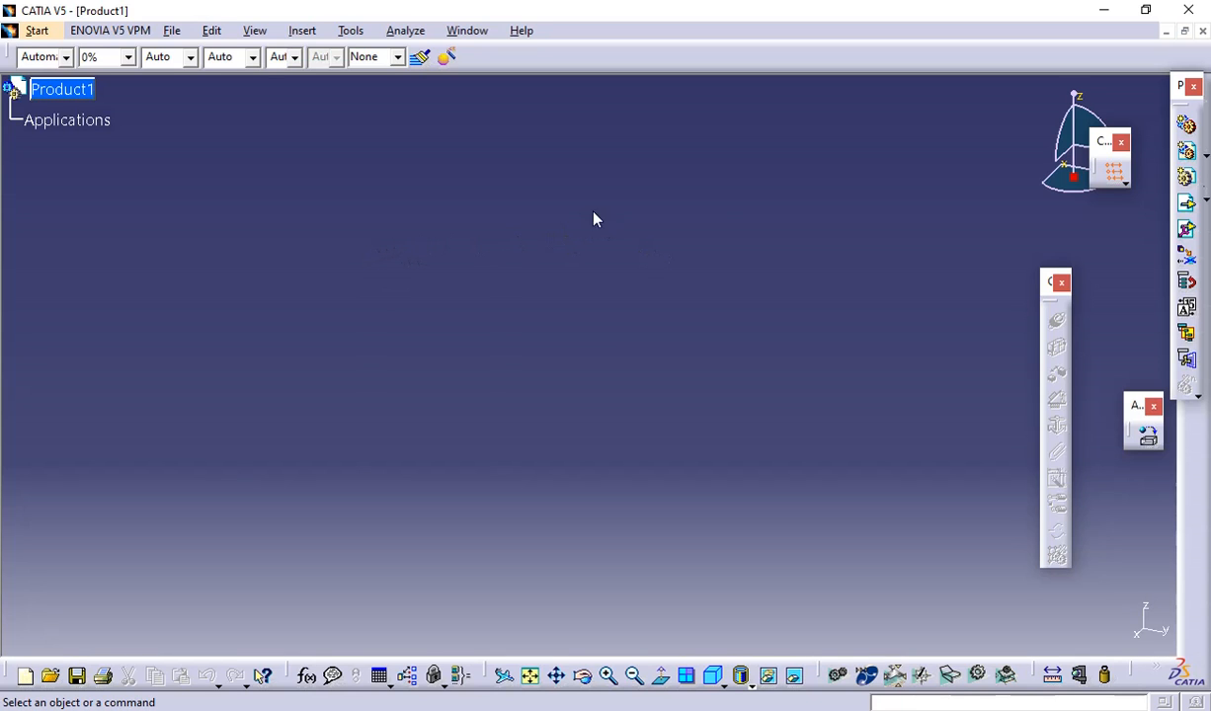
pyautogui.click(1202, 31)
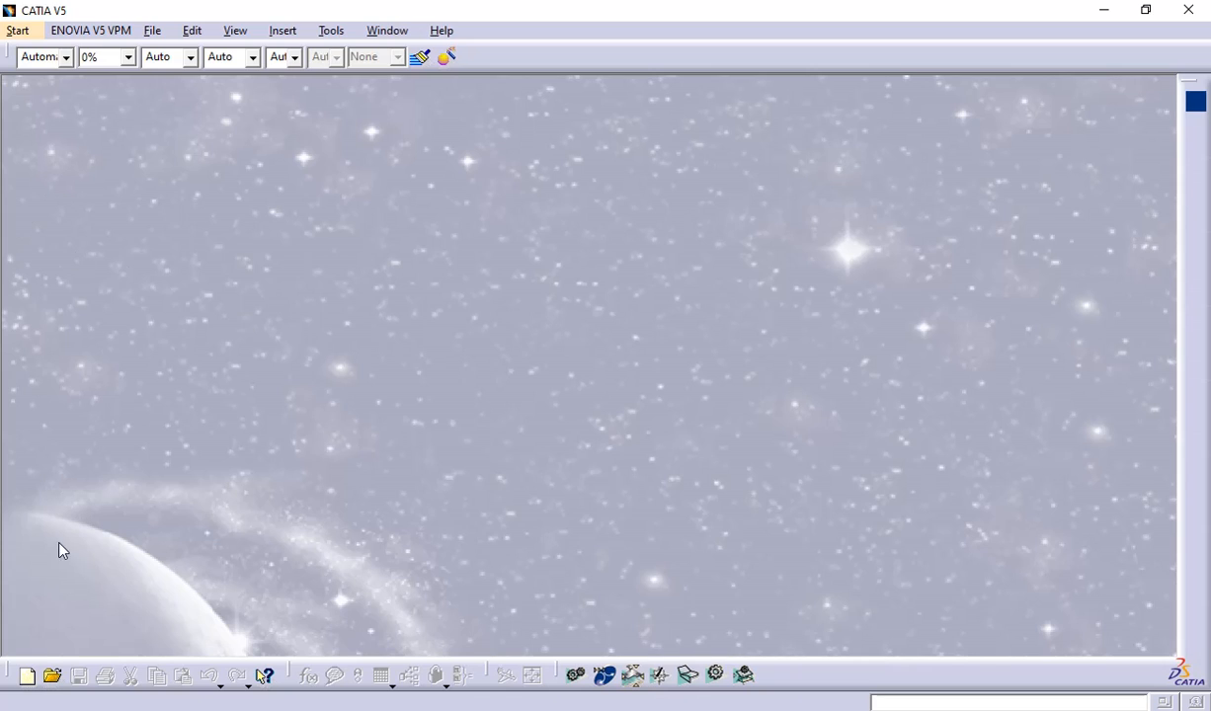
# - Create a new document of type Product and close it again
pyautogui.click(31, 679)
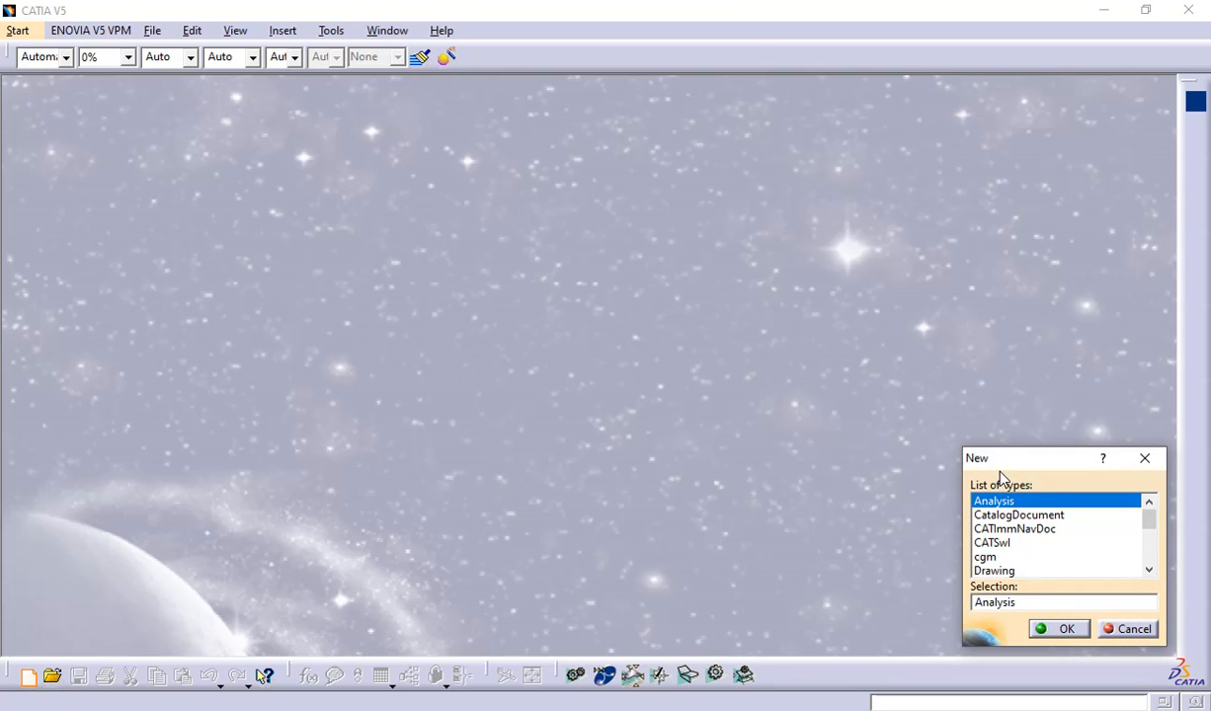
pyautogui.scroll(-1, 1022, 548)
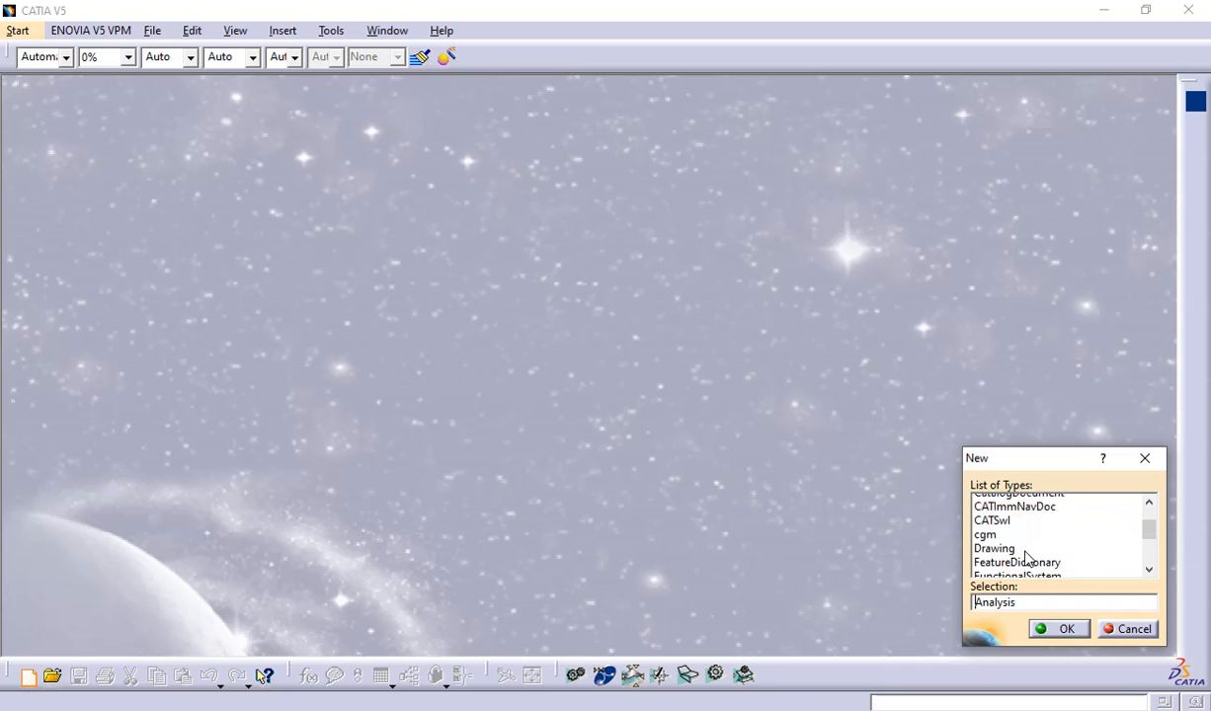
pyautogui.scroll(-3, 1028, 559)
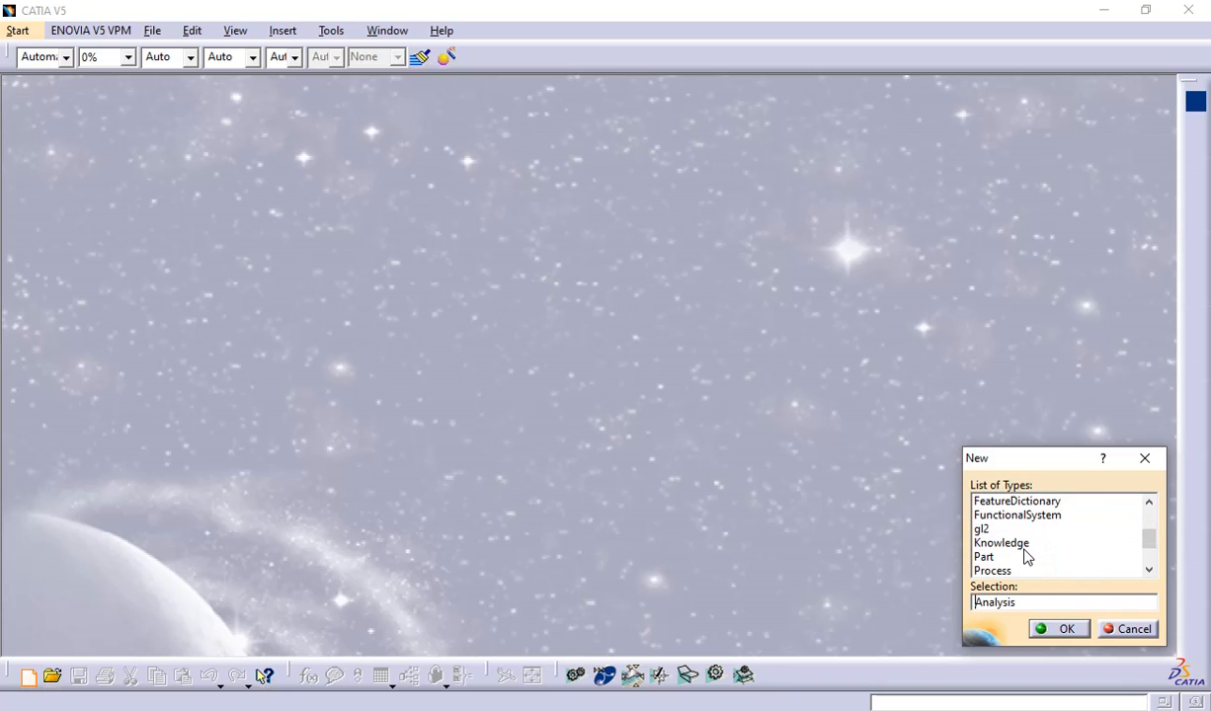
pyautogui.scroll(-1, 997, 559)
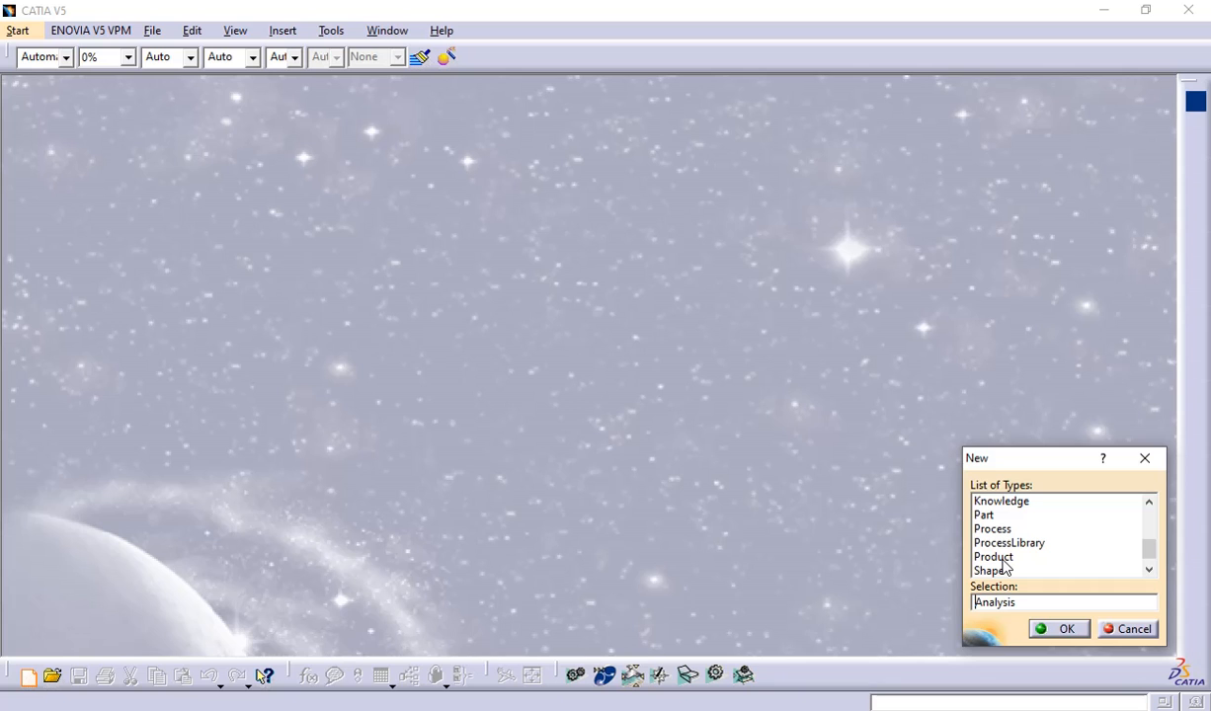
pyautogui.scroll(-1, 1005, 565)
pyautogui.click(1002, 544)
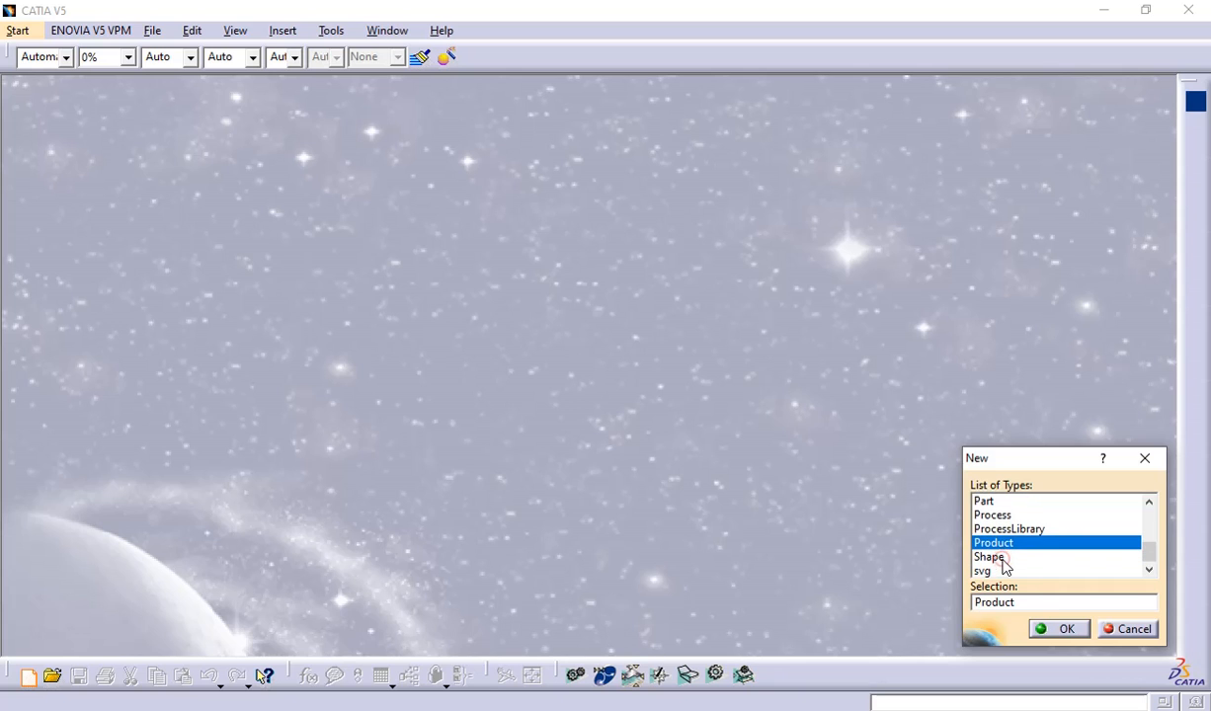
pyautogui.click(1057, 629)
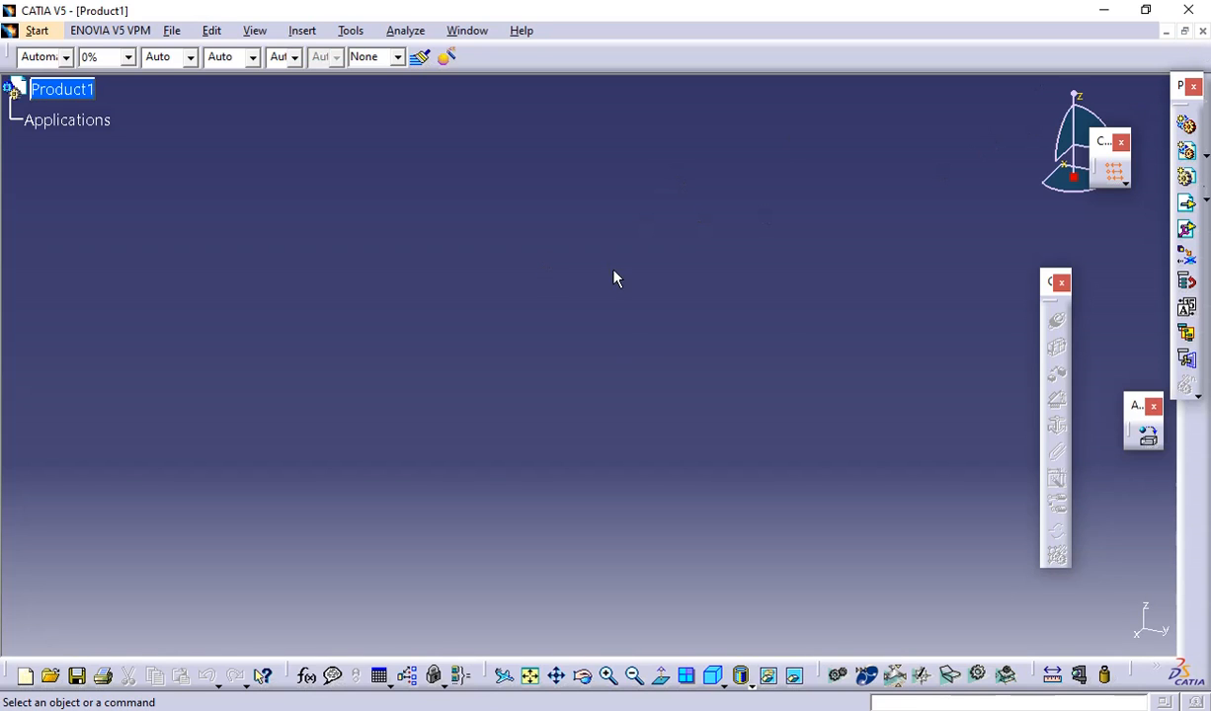
pyautogui.click(1202, 31)
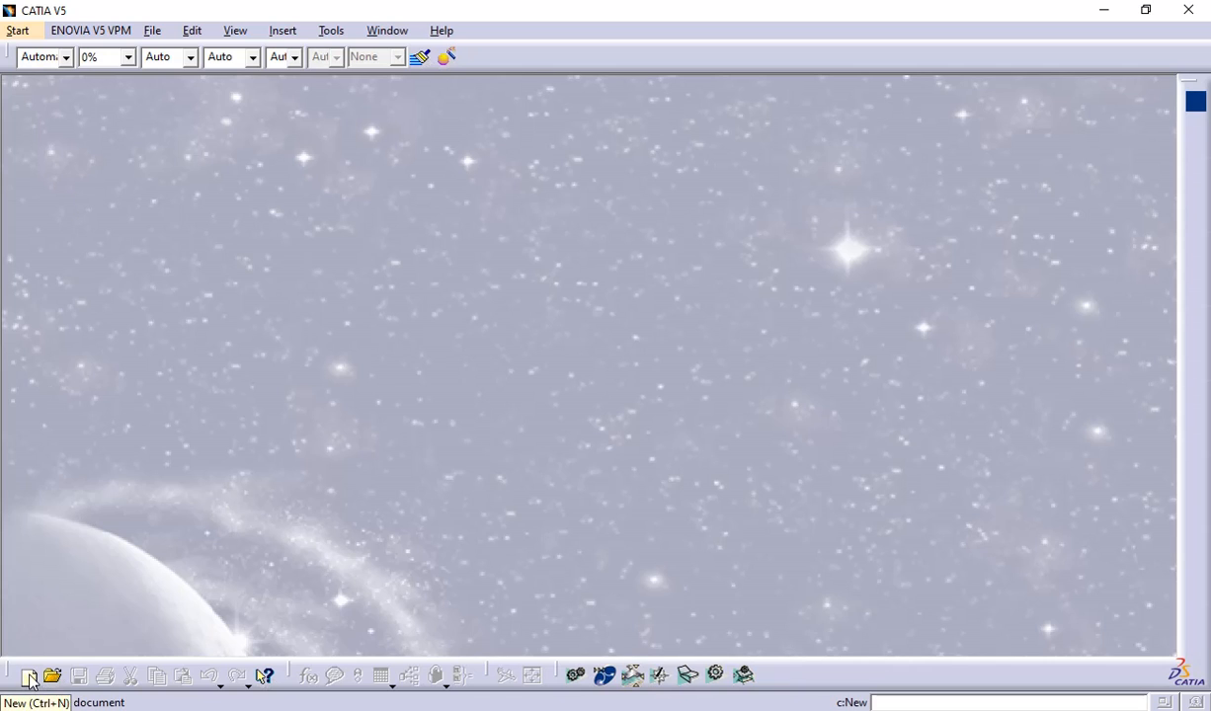
# - Create a new document, choosing Product as its type
pyautogui.click(26, 32)
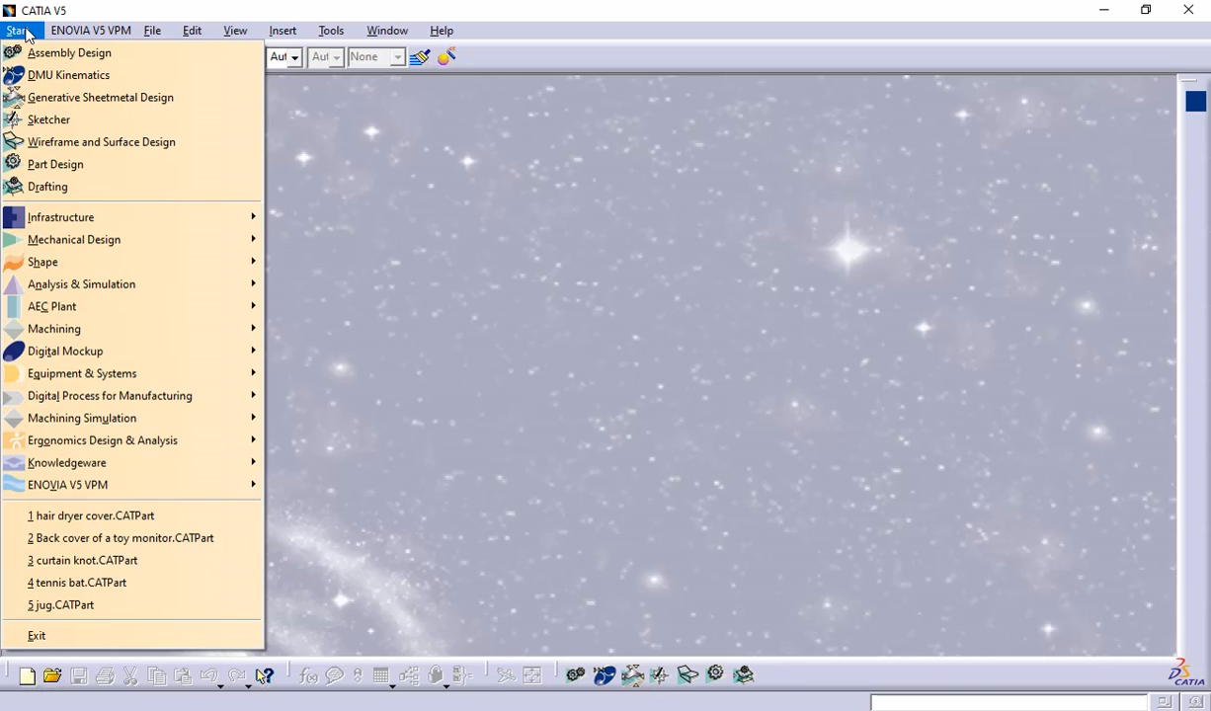
pyautogui.moveTo(62, 36)
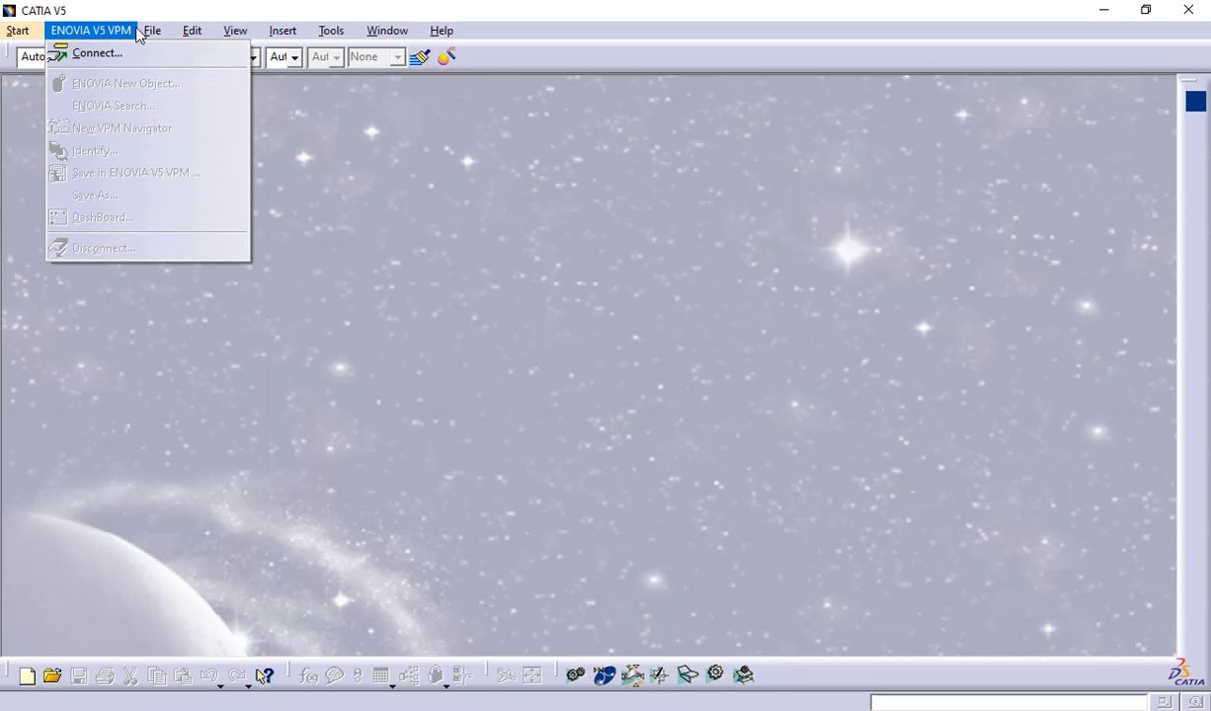
pyautogui.moveTo(149, 42)
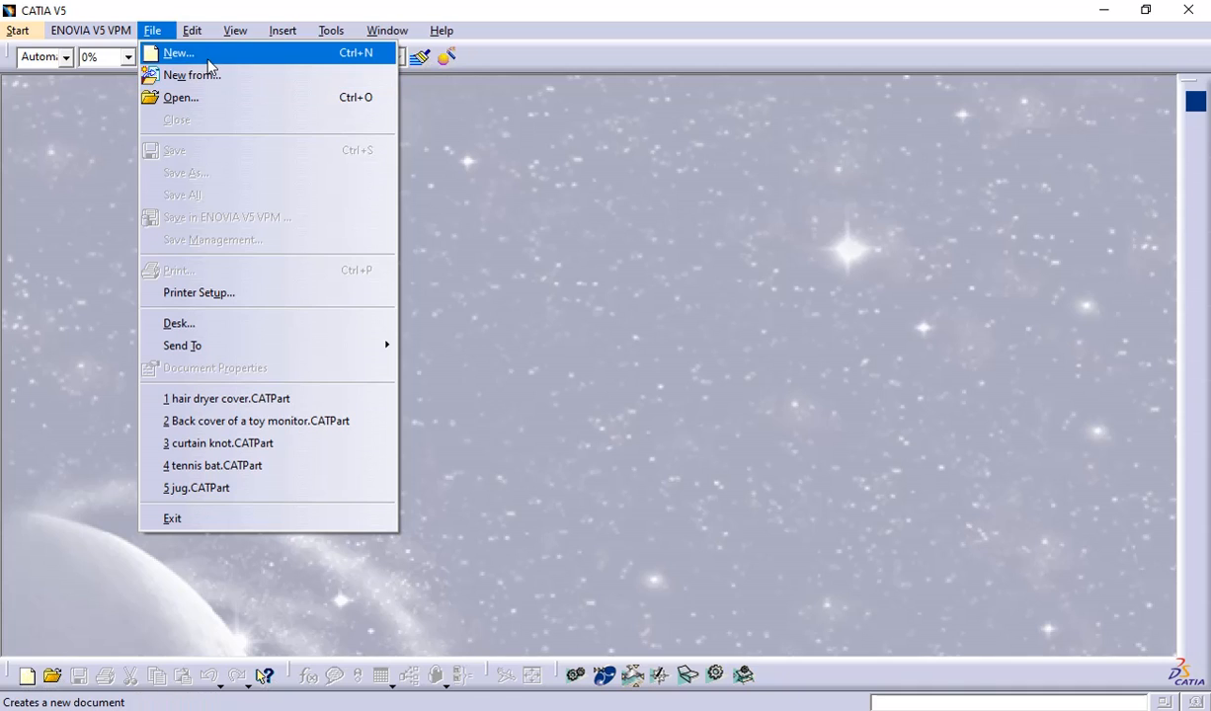
pyautogui.click(366, 62)
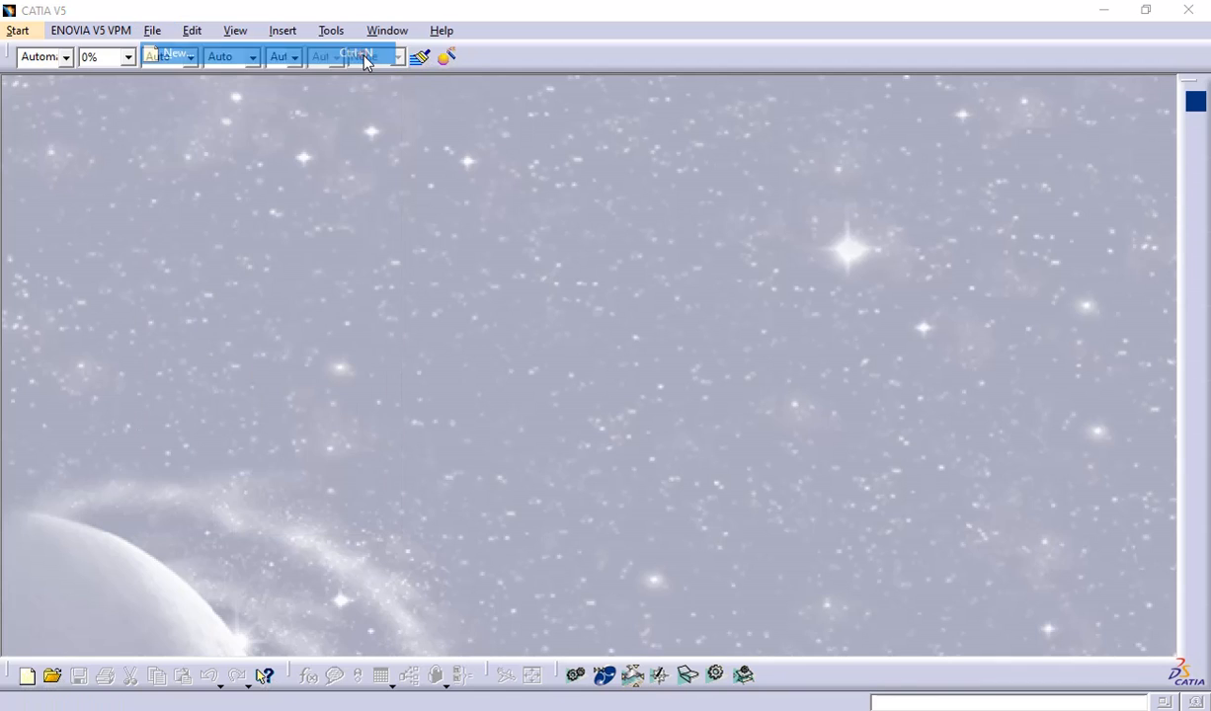
pyautogui.scroll(-1, 1001, 535)
pyautogui.scroll(-8, 1002, 535)
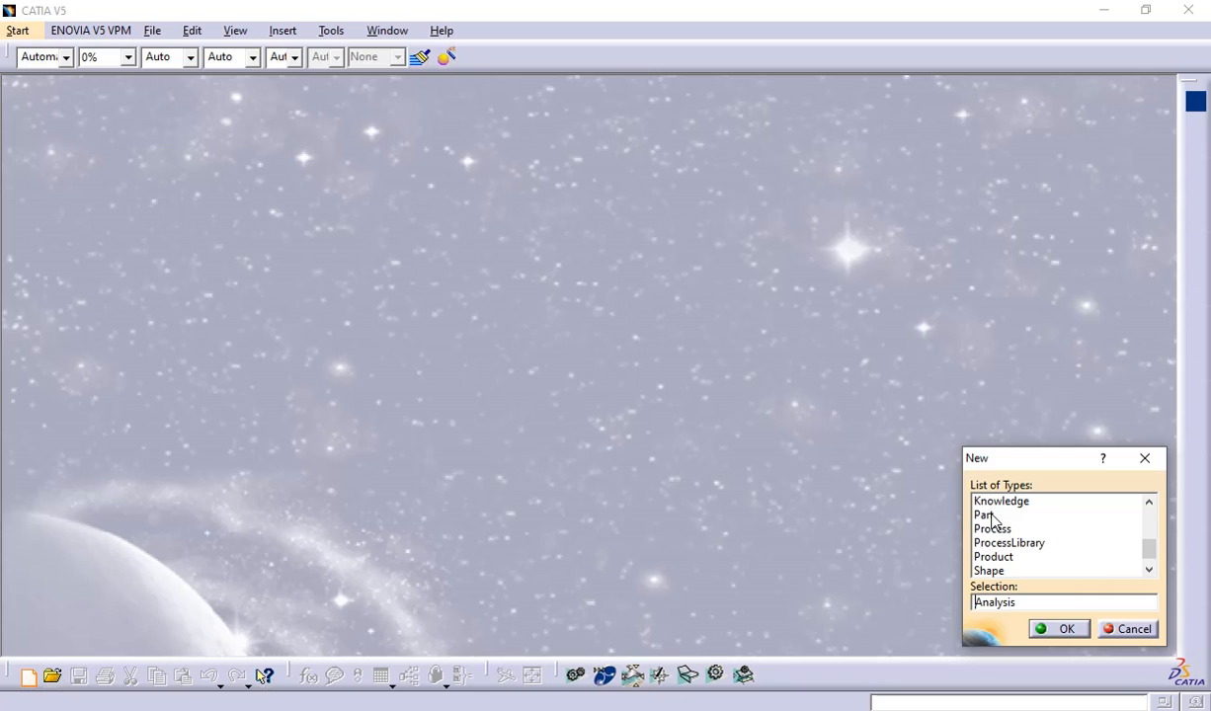
pyautogui.scroll(-1, 995, 526)
pyautogui.scroll(5, 1003, 563)
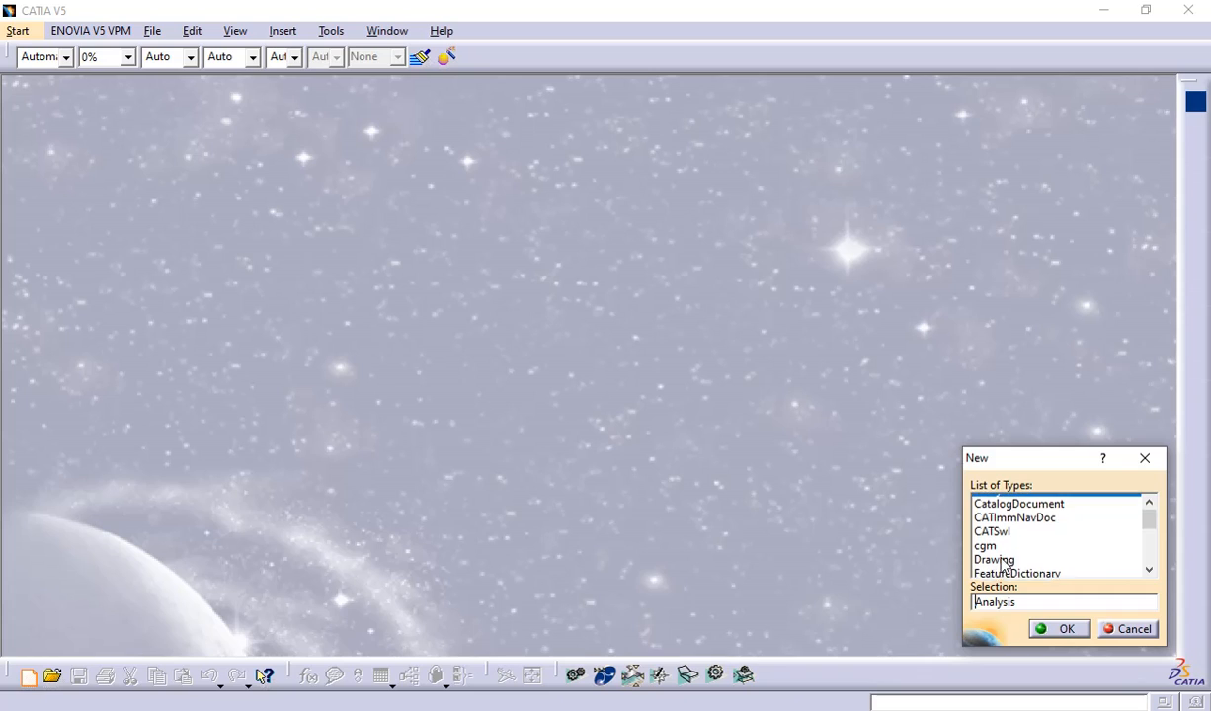
pyautogui.scroll(-1, 1004, 538)
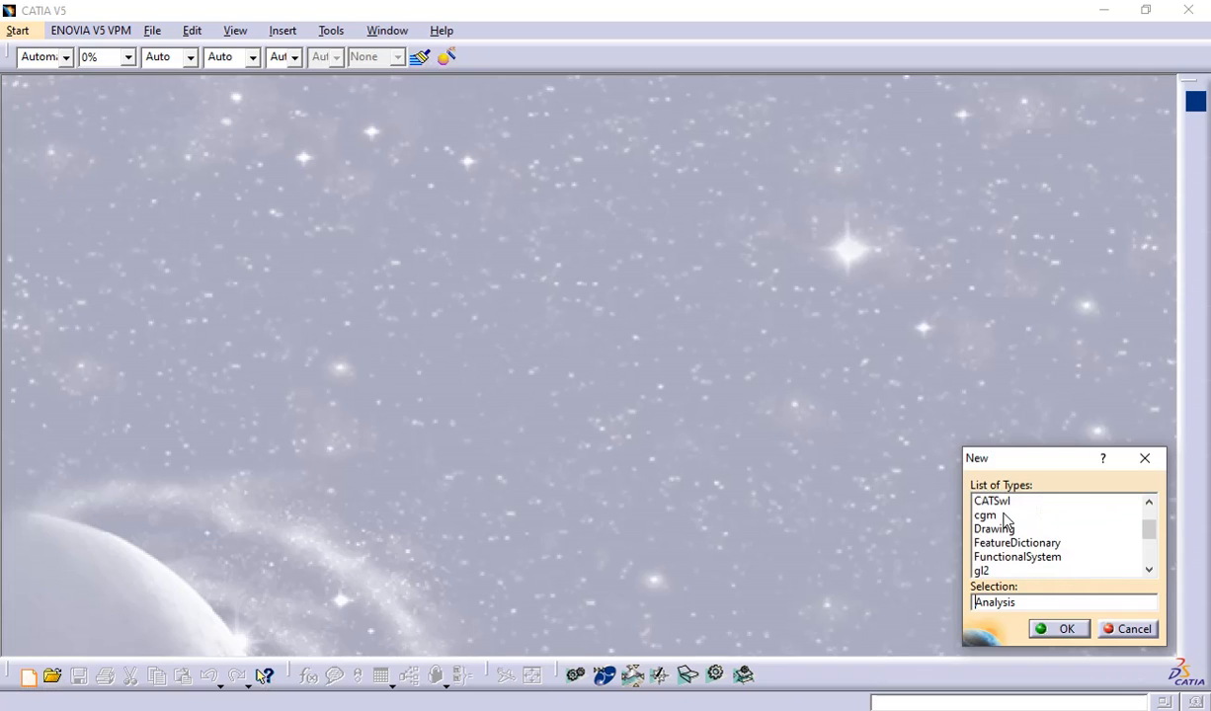
pyautogui.scroll(-1, 1018, 541)
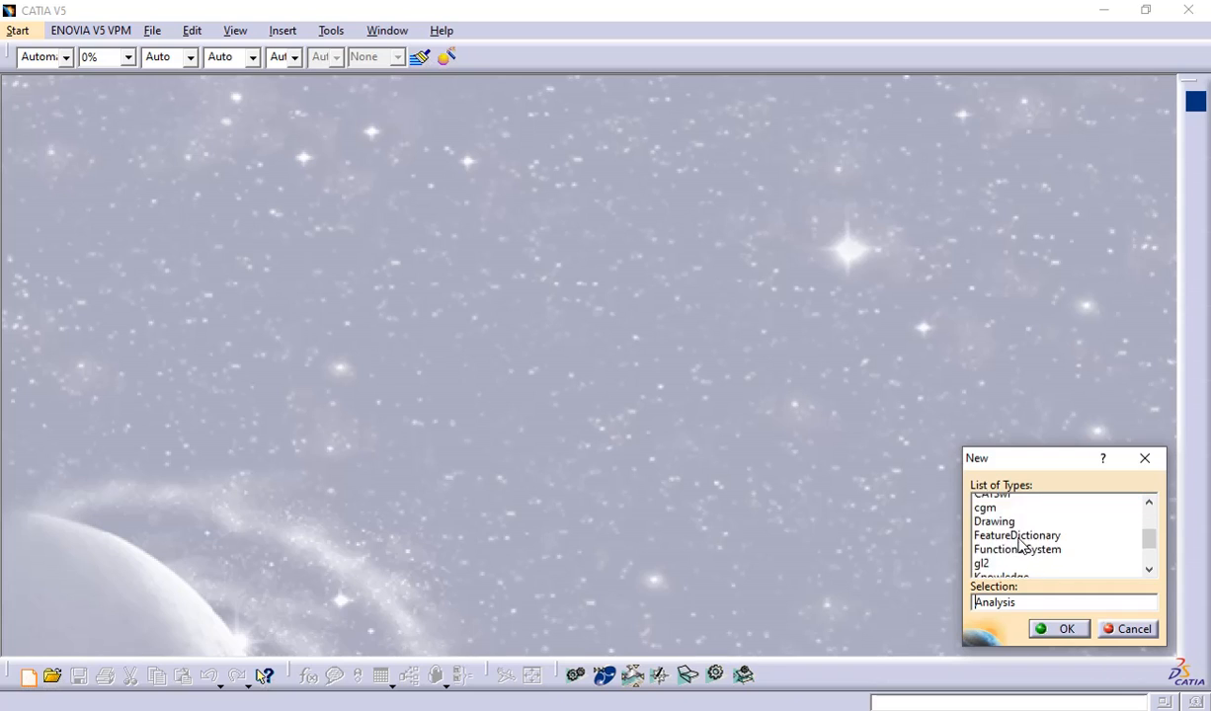
pyautogui.scroll(-1, 1017, 549)
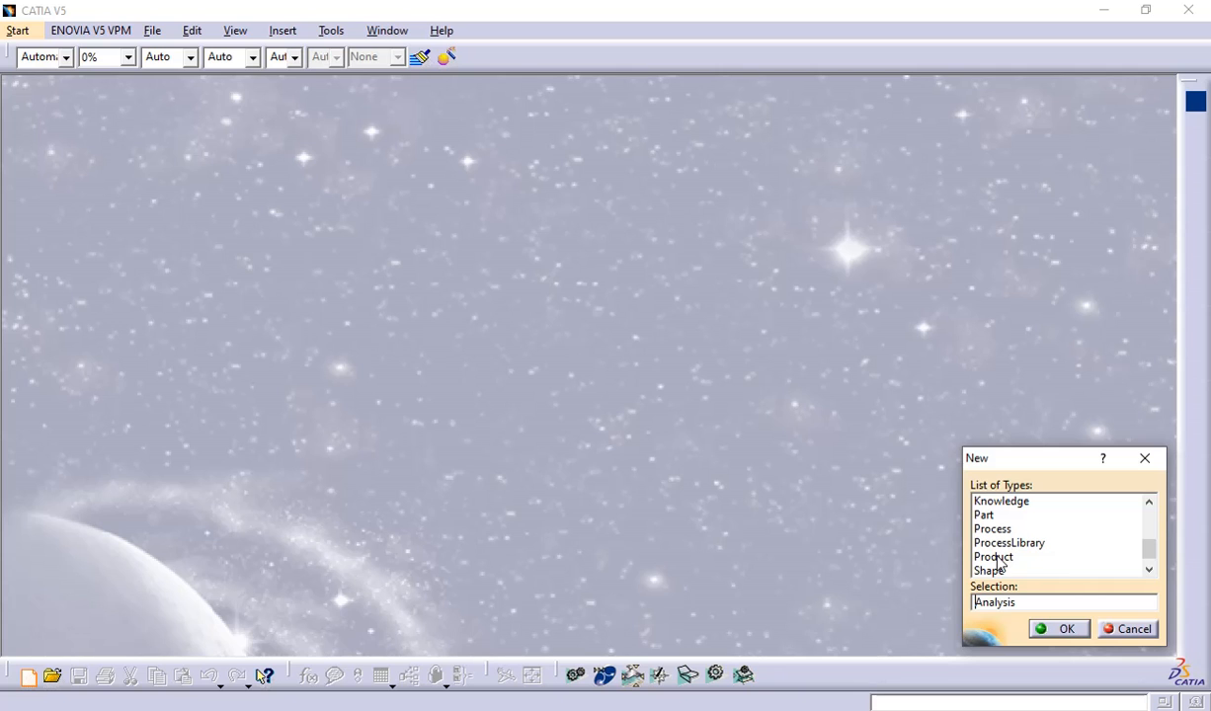
pyautogui.click(996, 557)
pyautogui.click(1064, 629)
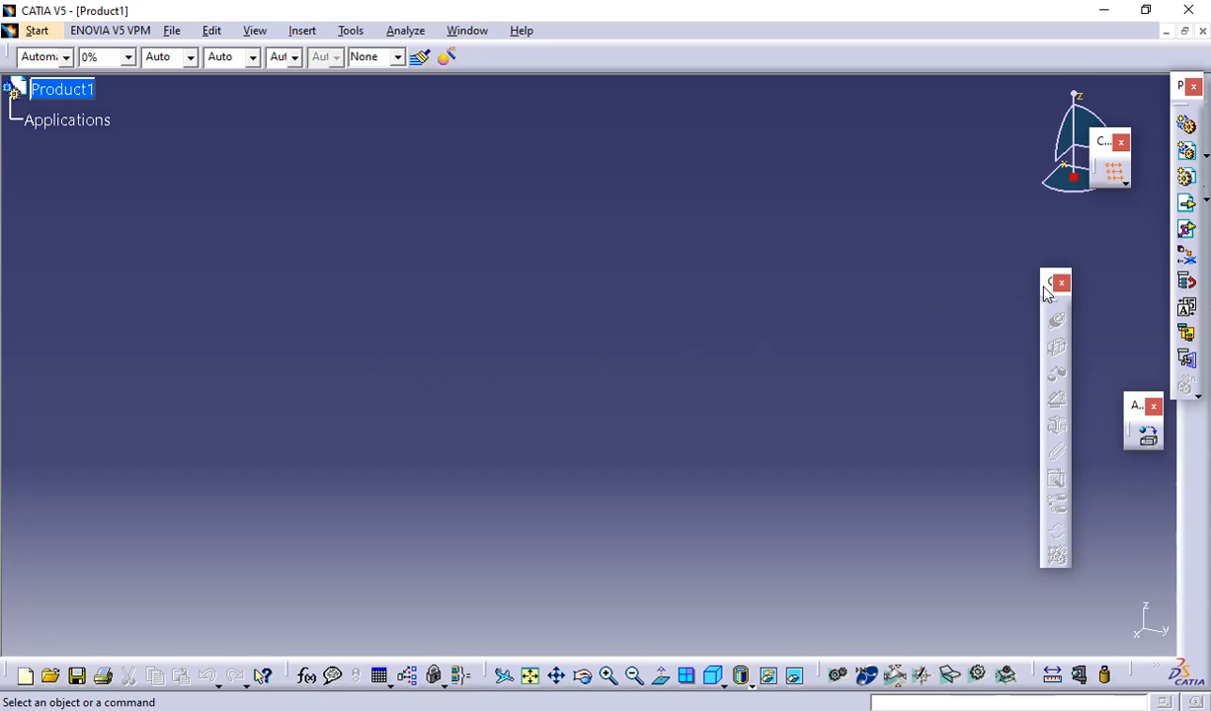
# - Dock the Constraints and Product Structure Tools toolbars side by side above the 3D view
pyautogui.moveTo(1050, 282); pyautogui.dragTo(467, 52)
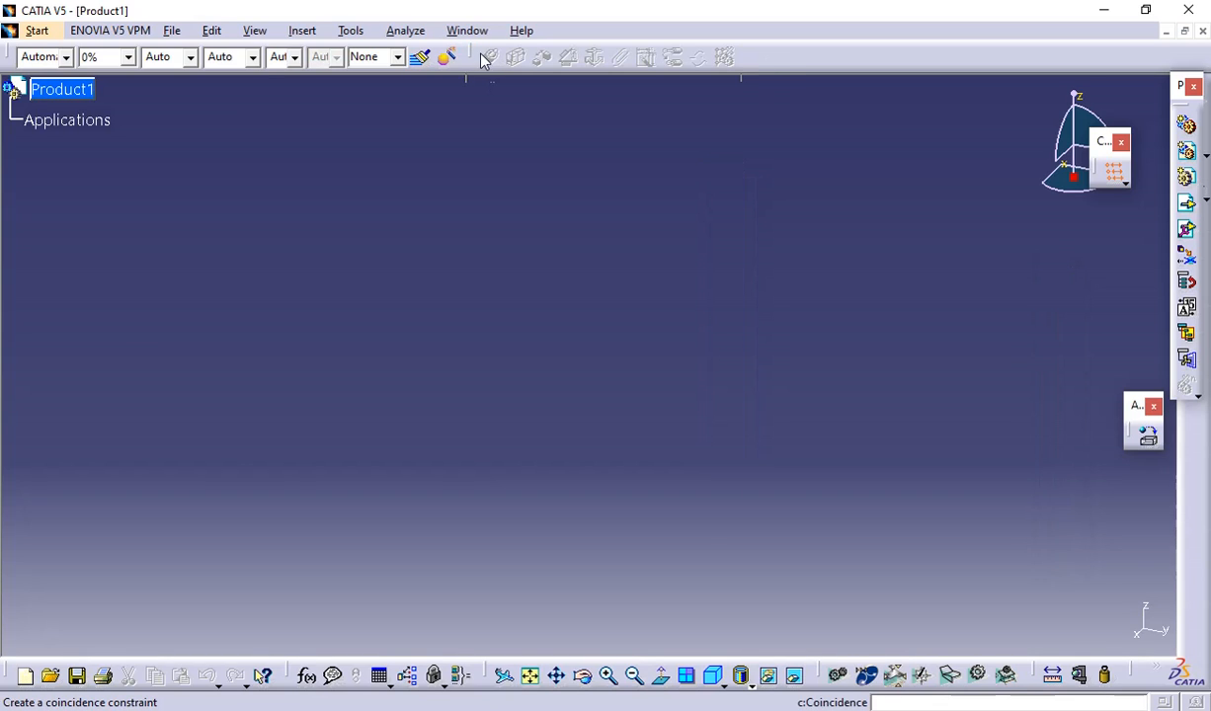
pyautogui.moveTo(1177, 96); pyautogui.dragTo(740, 54)
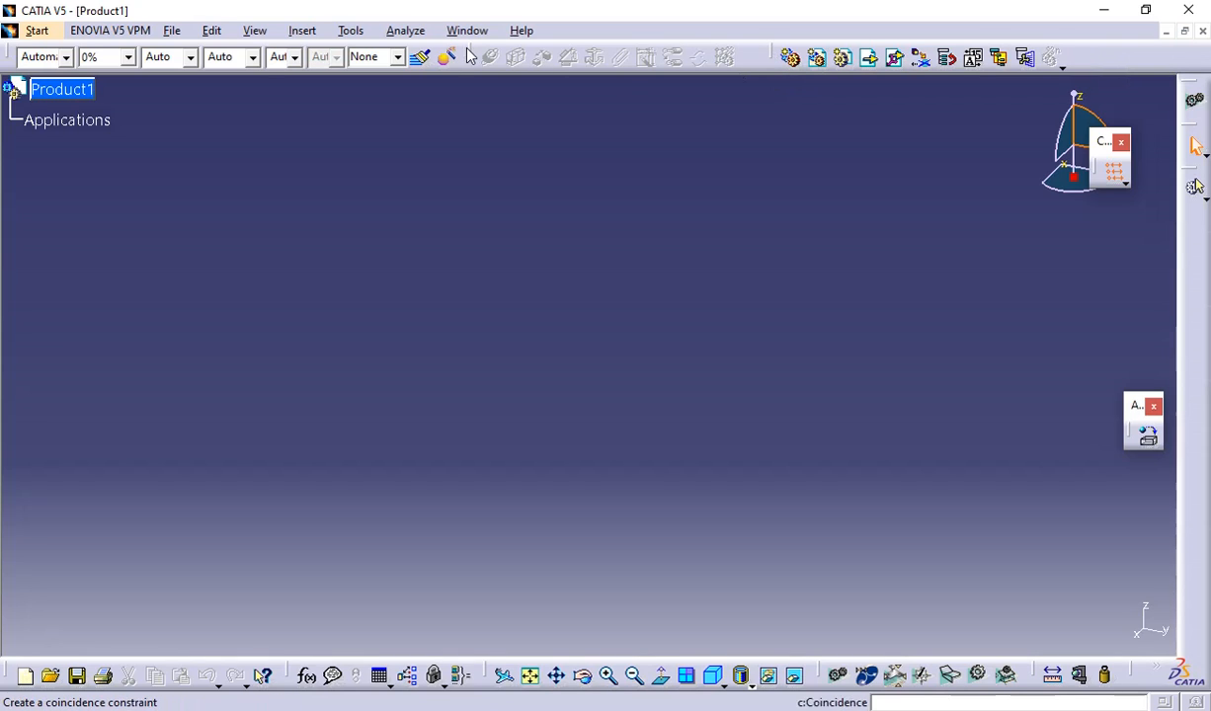
pyautogui.moveTo(468, 50); pyautogui.dragTo(451, 111)
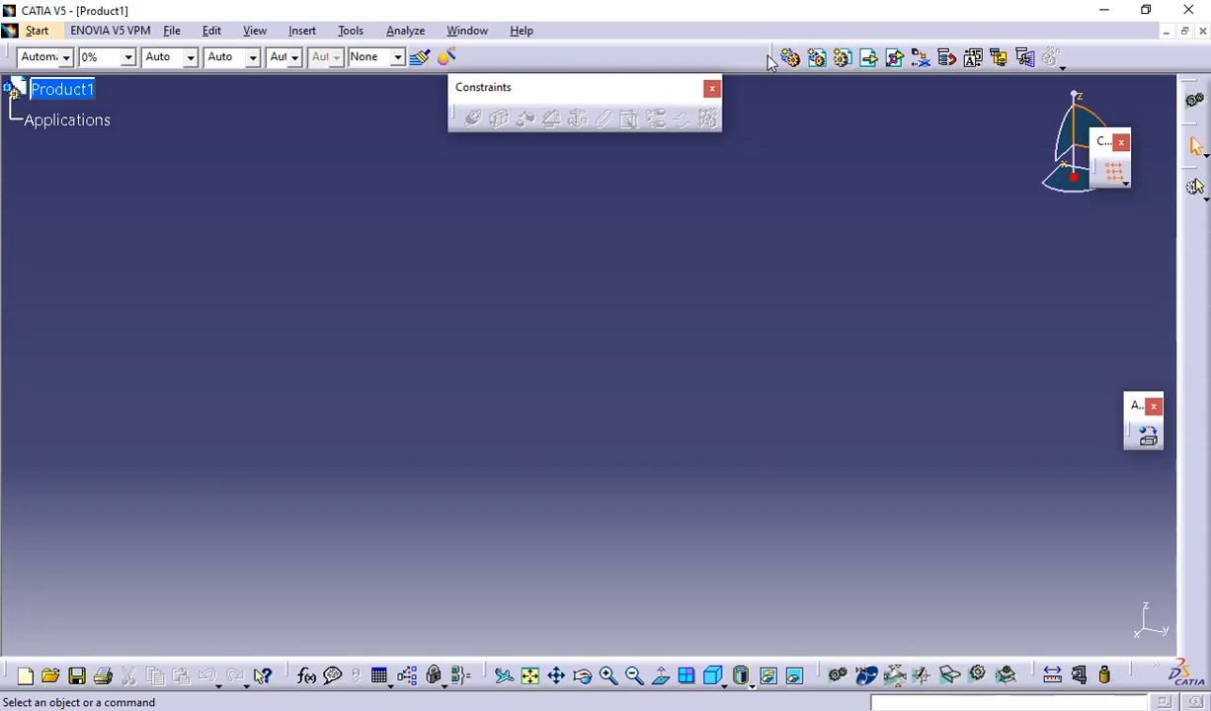
pyautogui.moveTo(773, 46); pyautogui.dragTo(785, 99)
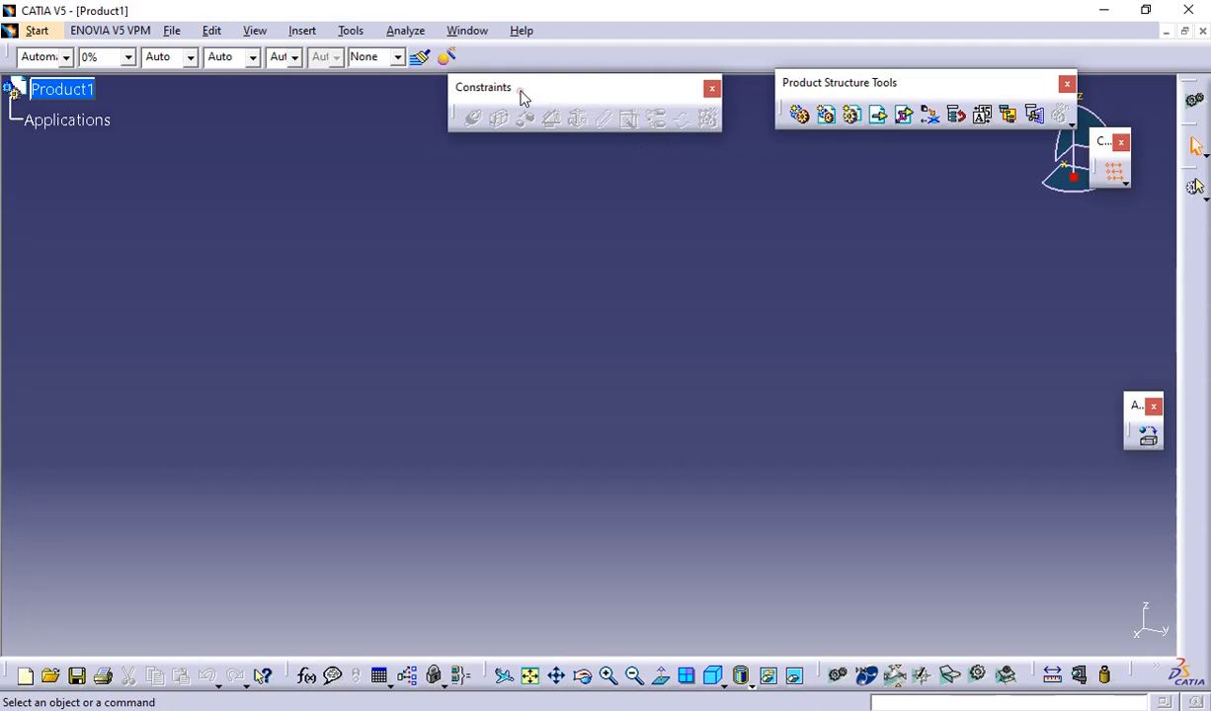
pyautogui.moveTo(522, 95); pyautogui.dragTo(549, 60)
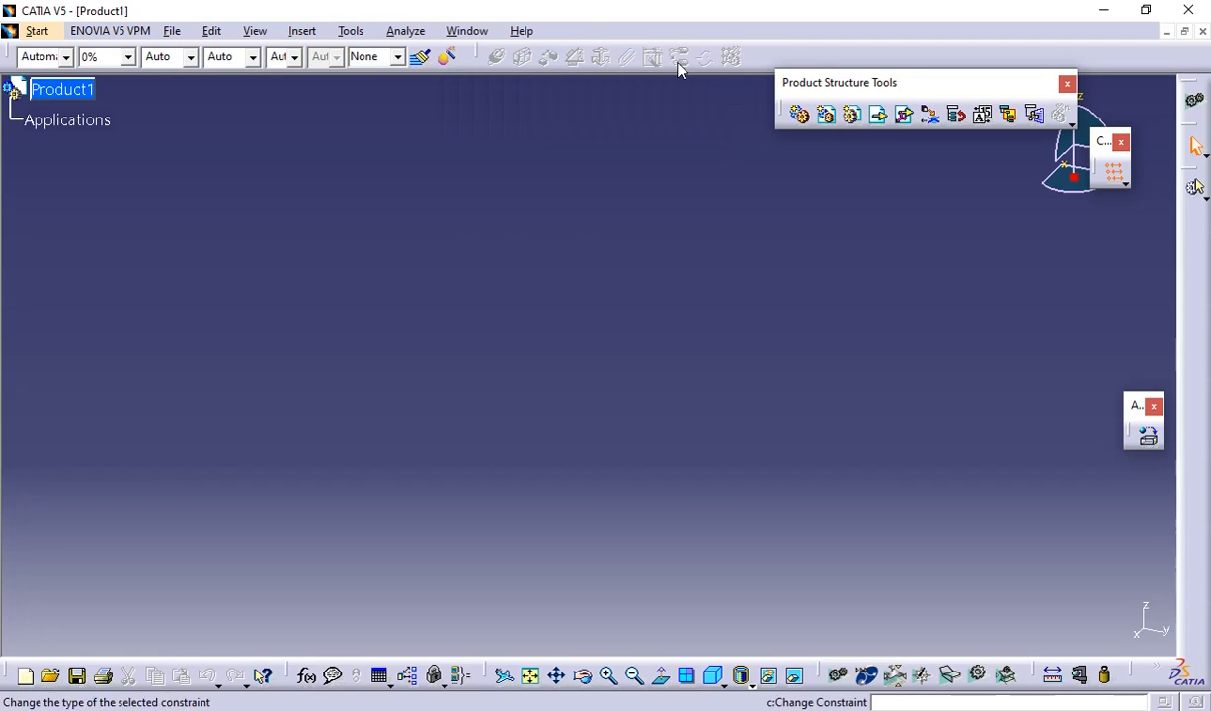
pyautogui.moveTo(818, 87); pyautogui.dragTo(814, 55)
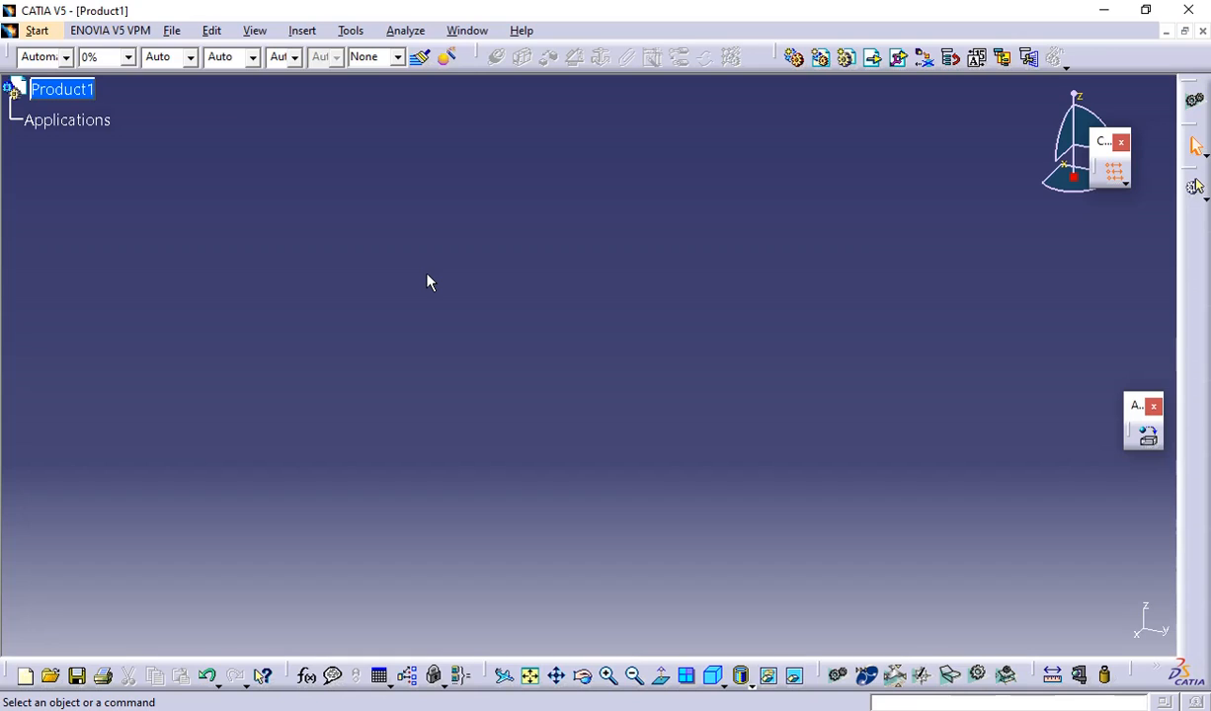
# - Insert the existing component Cricket bat.CATPart from the Part design folder on drive D into Product1
pyautogui.click(873, 63)
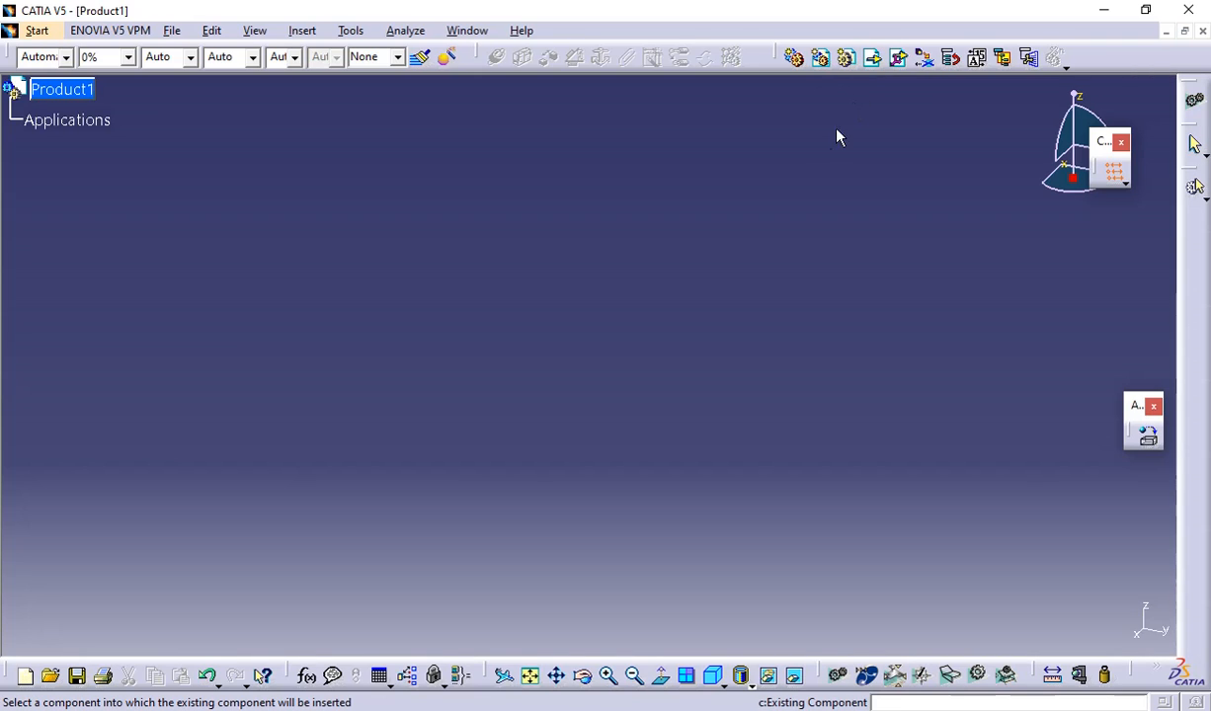
pyautogui.click(89, 94)
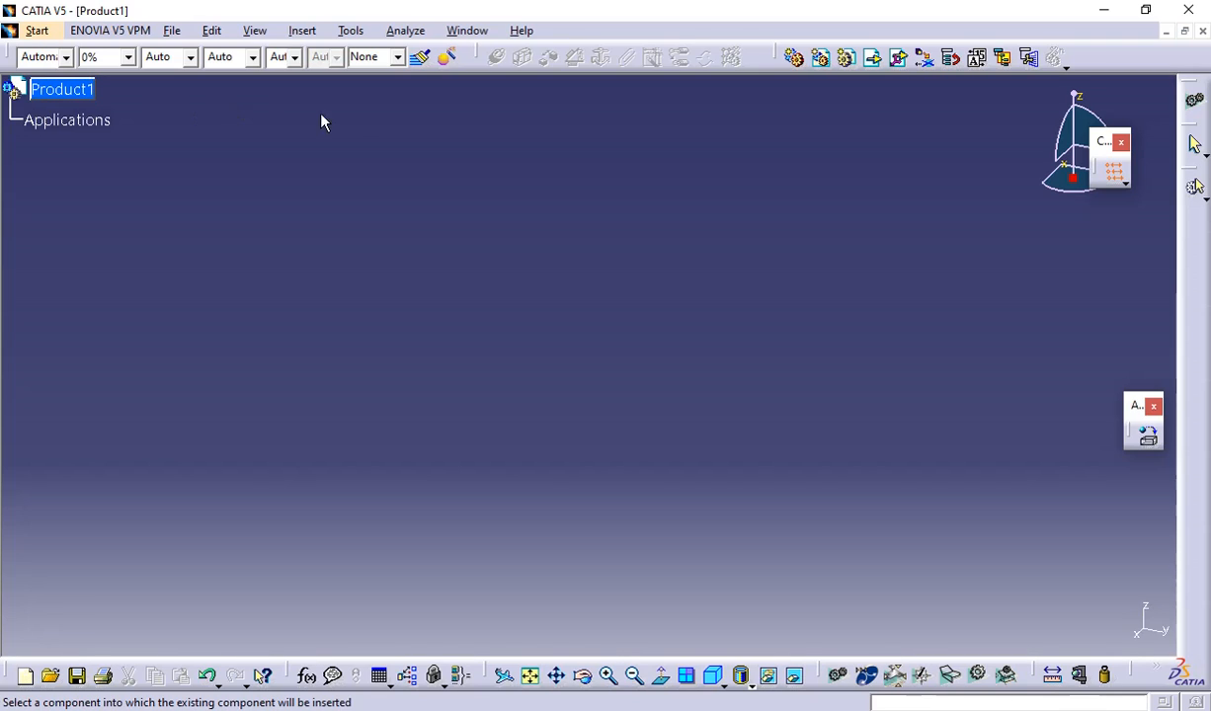
pyautogui.click(875, 60)
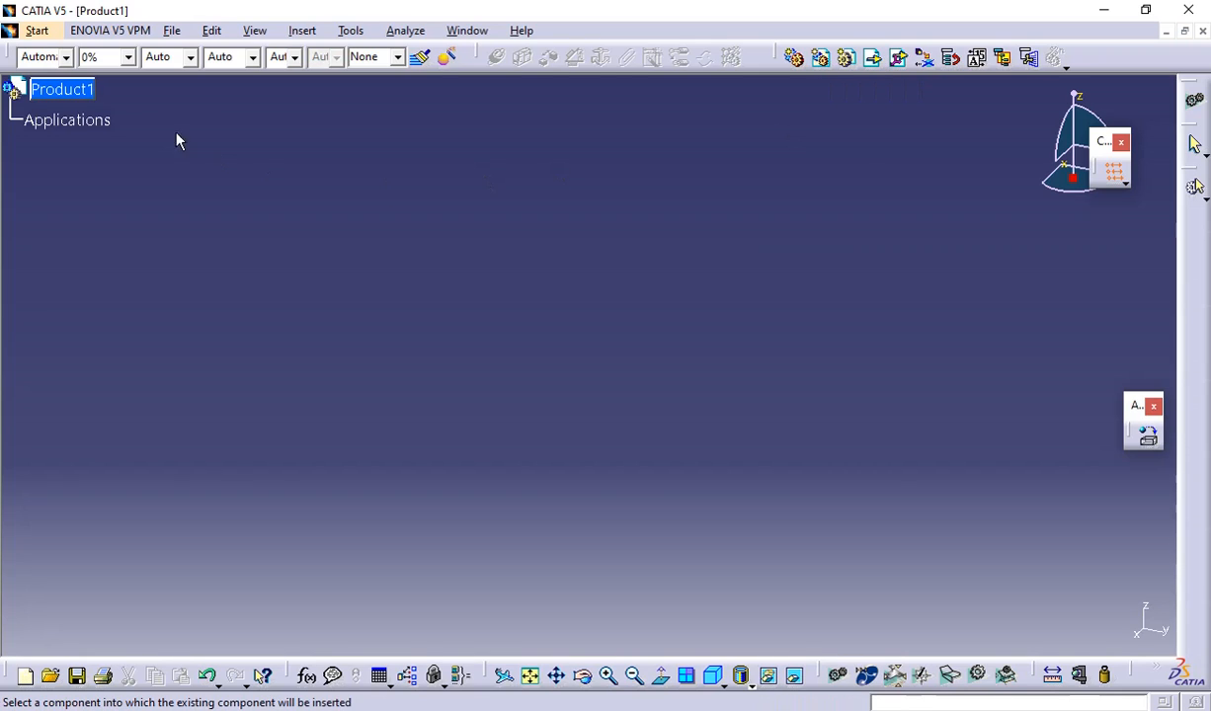
pyautogui.click(61, 94)
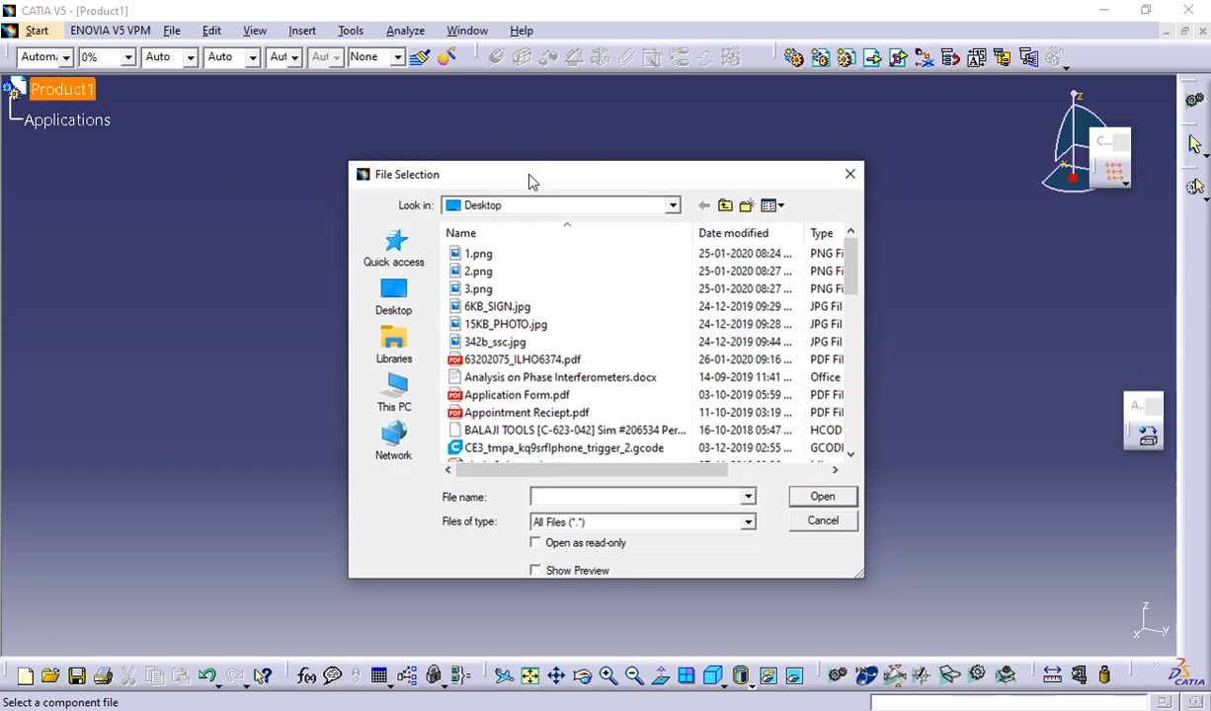
pyautogui.scroll(-3, 515, 399)
pyautogui.click(420, 388)
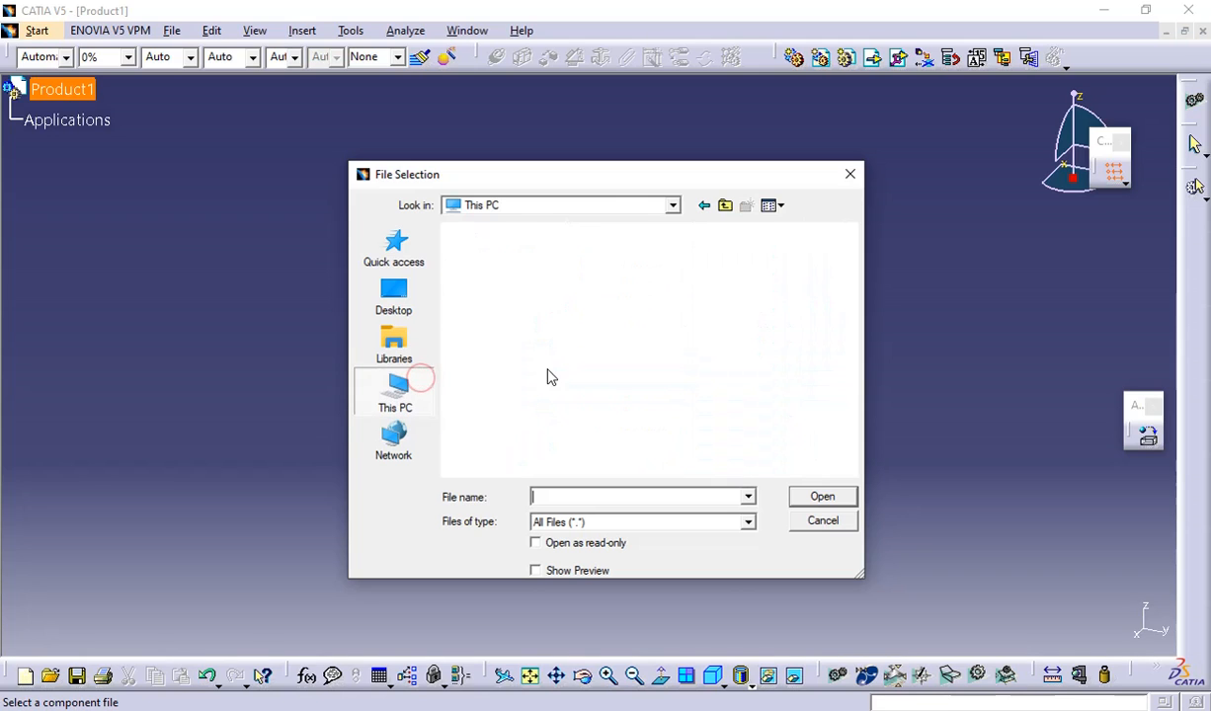
pyautogui.scroll(-5, 524, 367)
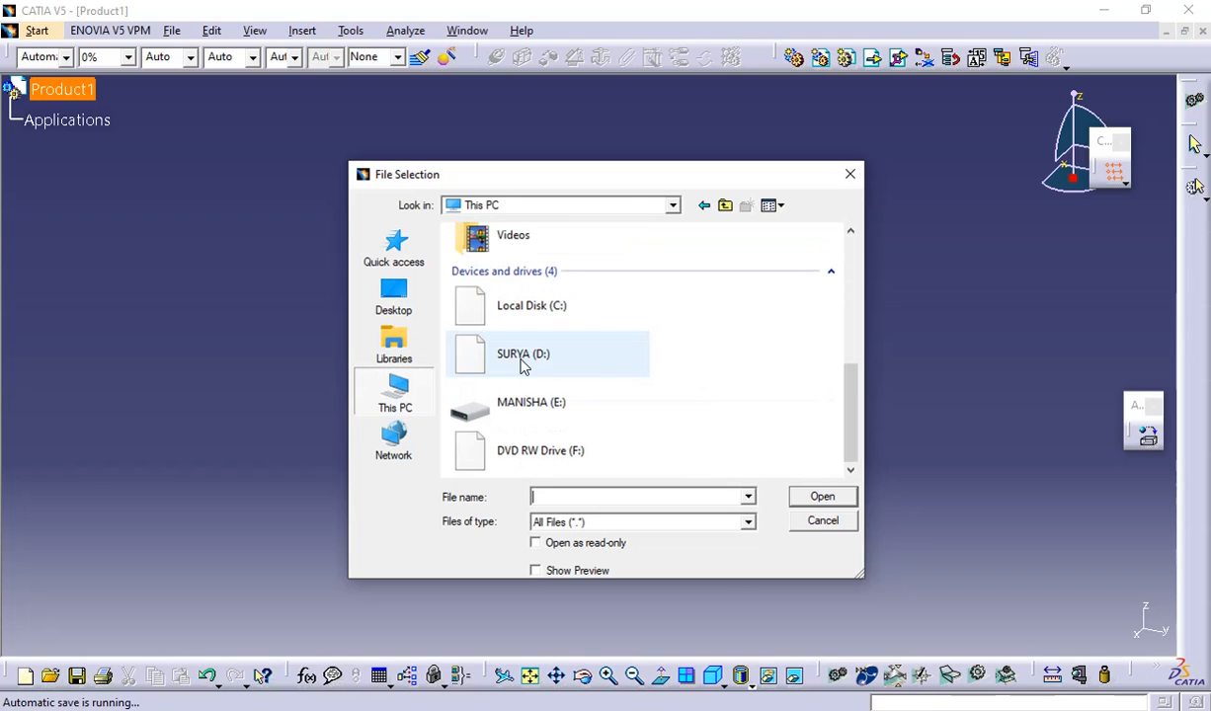
pyautogui.doubleClick(515, 315)
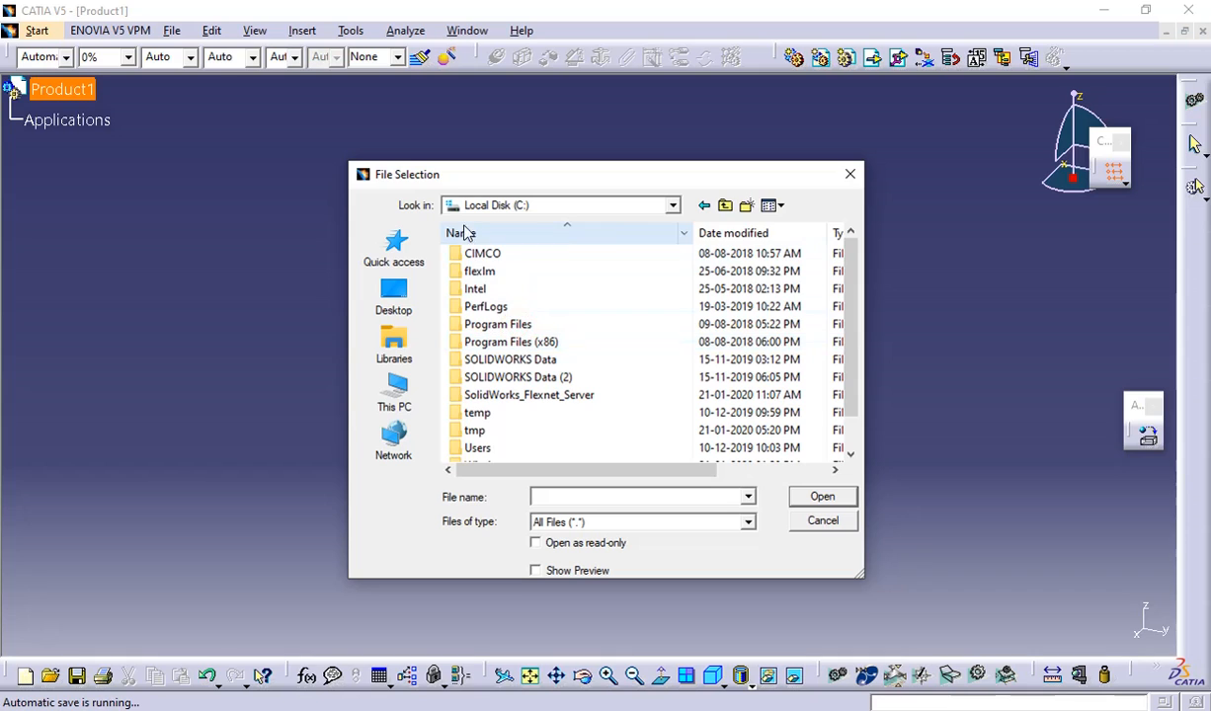
pyautogui.click(703, 205)
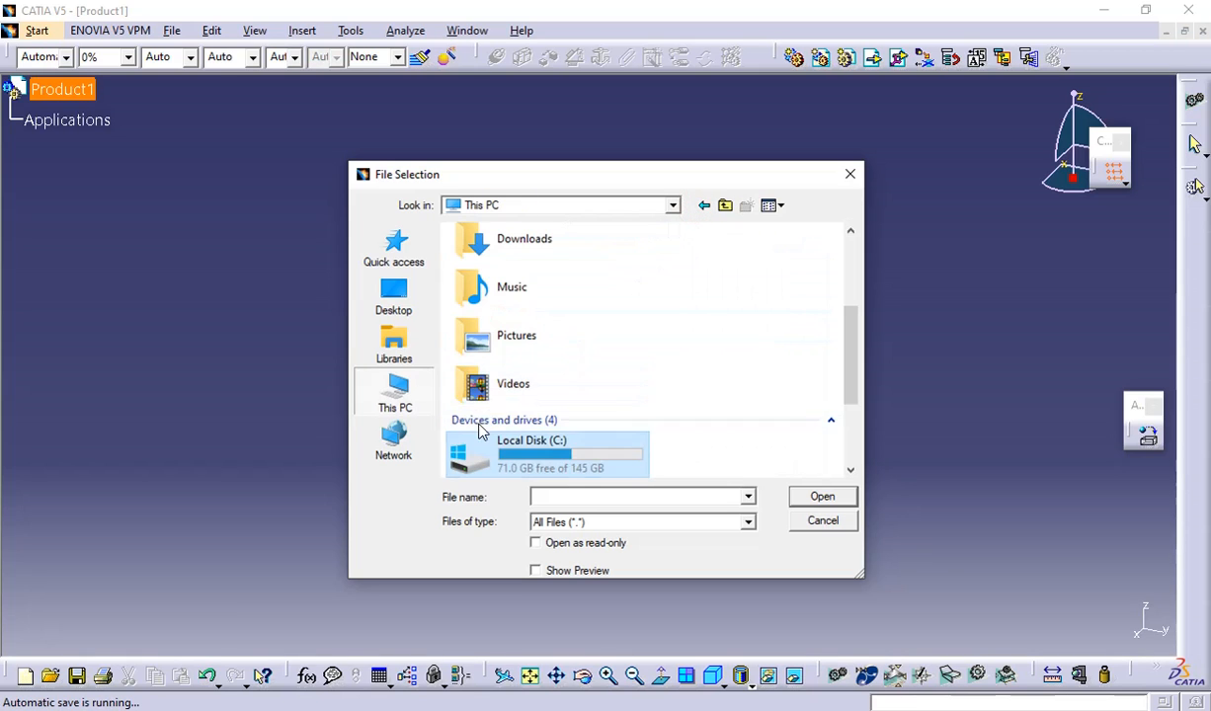
pyautogui.doubleClick(503, 377)
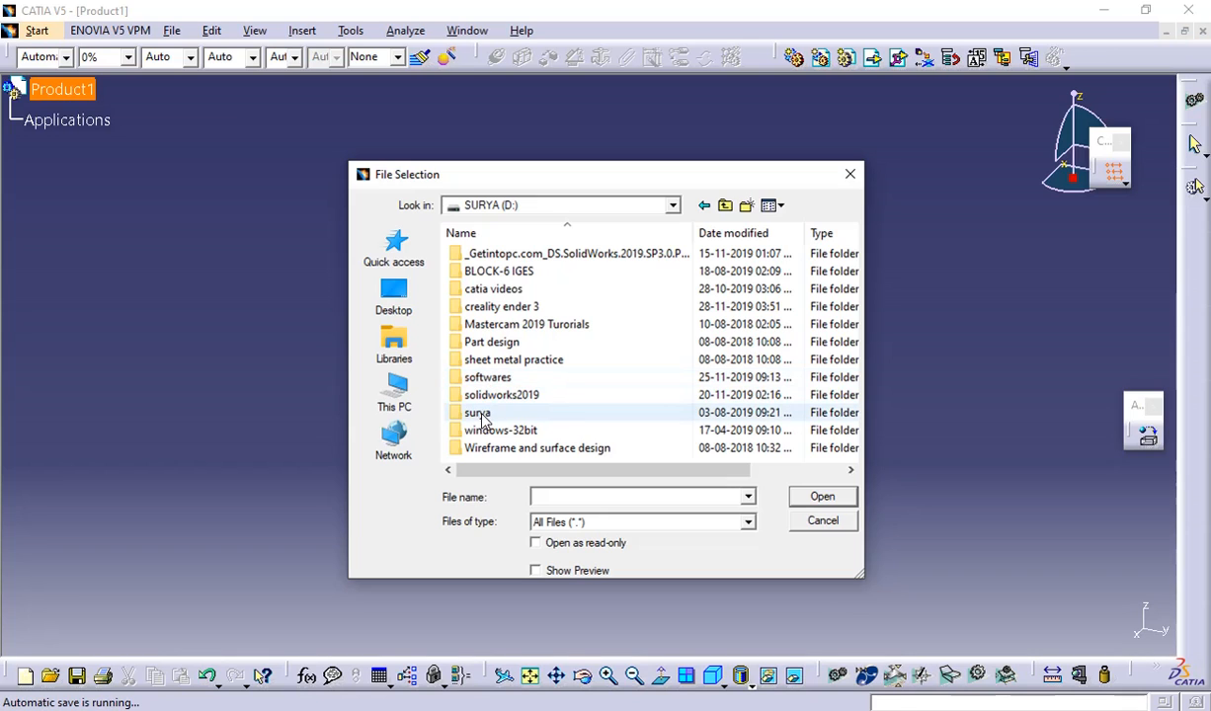
pyautogui.doubleClick(499, 343)
pyautogui.click(509, 253)
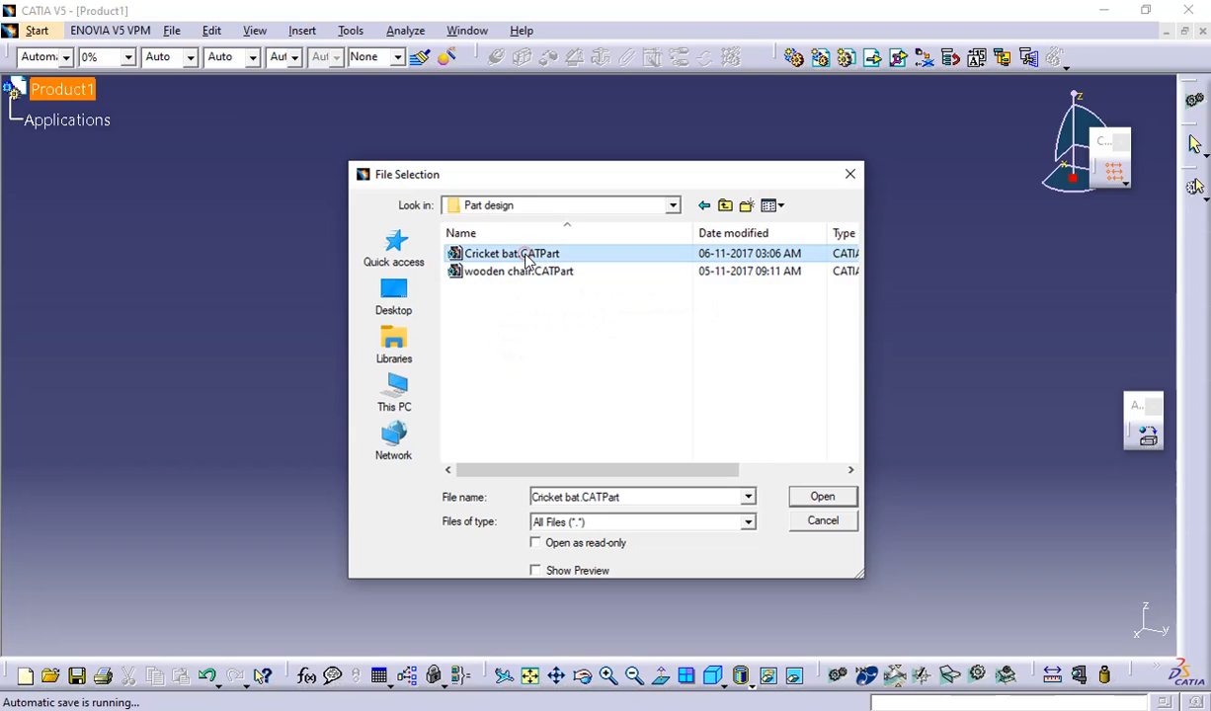
pyautogui.click(833, 497)
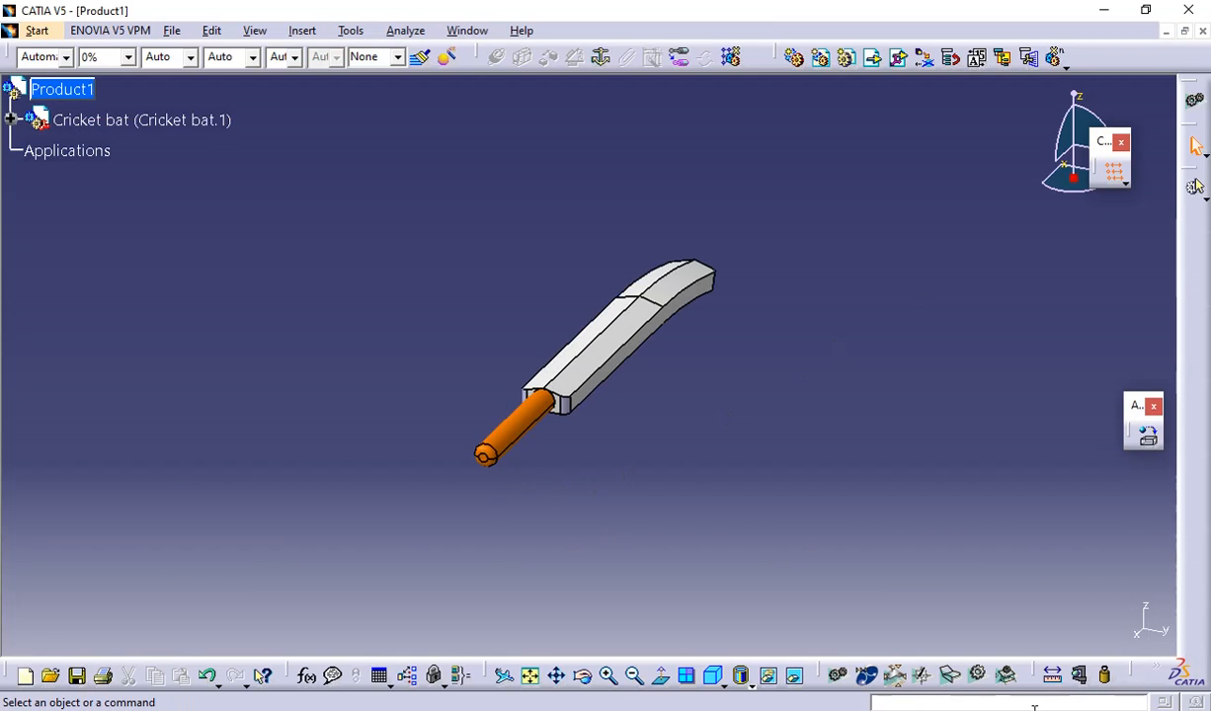
# - Set the display mode to shading with edges without smooth edges for the cricket bat
pyautogui.moveTo(419, 465); pyautogui.dragTo(884, 422, button='middle')
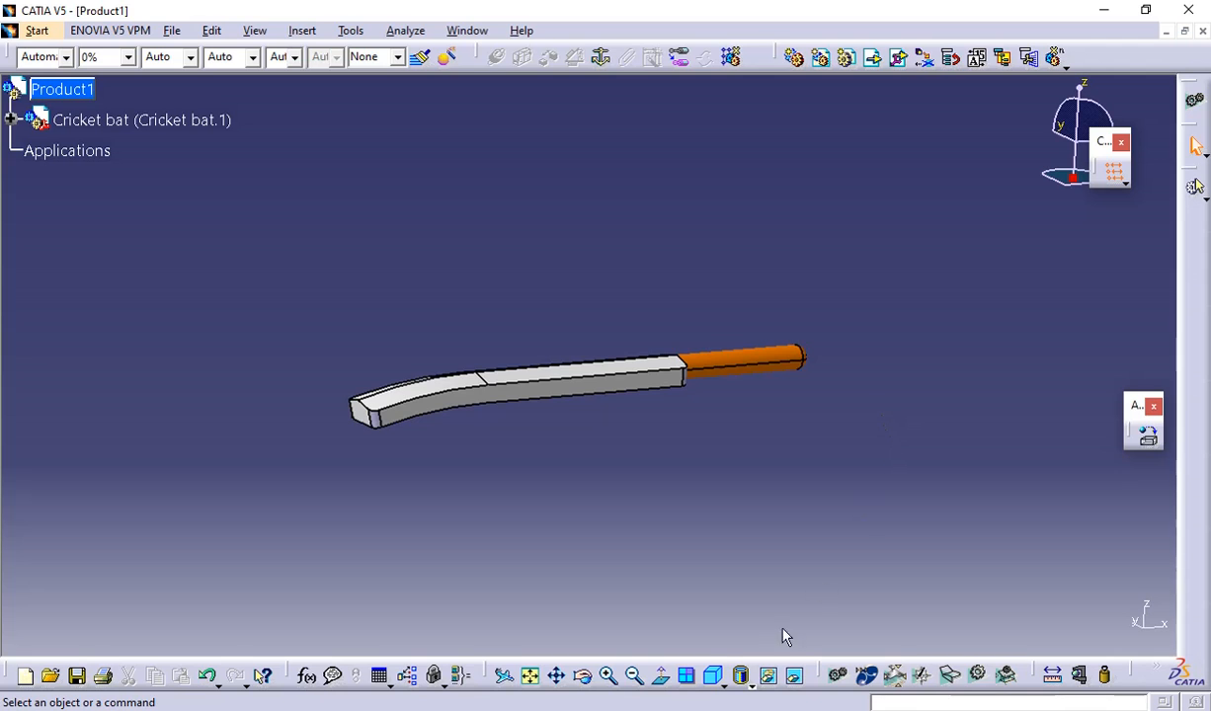
pyautogui.click(741, 685)
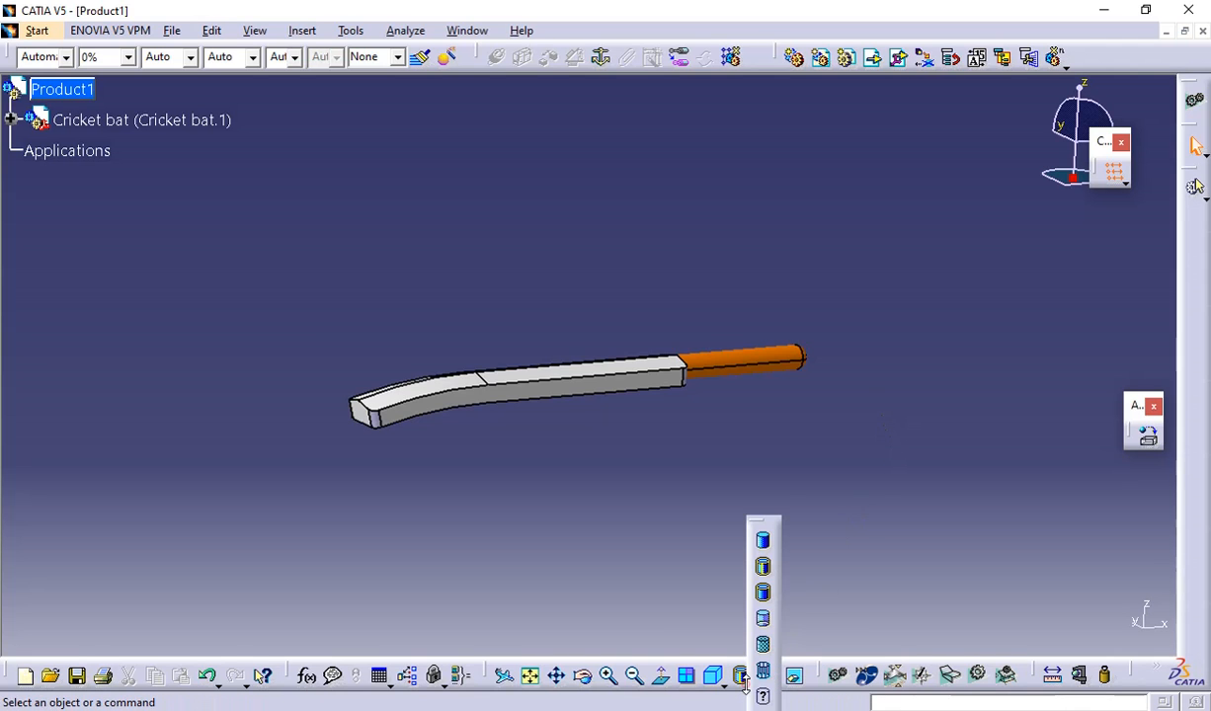
pyautogui.click(765, 595)
pyautogui.moveTo(697, 506)
pyautogui.mouseDown(button='middle')
pyautogui.moveTo(652, 433)
pyautogui.moveTo(340, 553)
pyautogui.moveTo(381, 495)
pyautogui.moveTo(616, 290)
pyautogui.moveTo(766, 243)
pyautogui.moveTo(640, 504)
pyautogui.moveTo(459, 457)
pyautogui.moveTo(414, 356)
pyautogui.moveTo(476, 346)
pyautogui.moveTo(592, 519)
pyautogui.moveTo(900, 398)
pyautogui.moveTo(765, 311)
pyautogui.moveTo(495, 446)
pyautogui.moveTo(379, 484)
pyautogui.moveTo(416, 413)
pyautogui.mouseUp(button='middle')
pyautogui.moveTo(684, 513); pyautogui.dragTo(632, 405, button='middle')
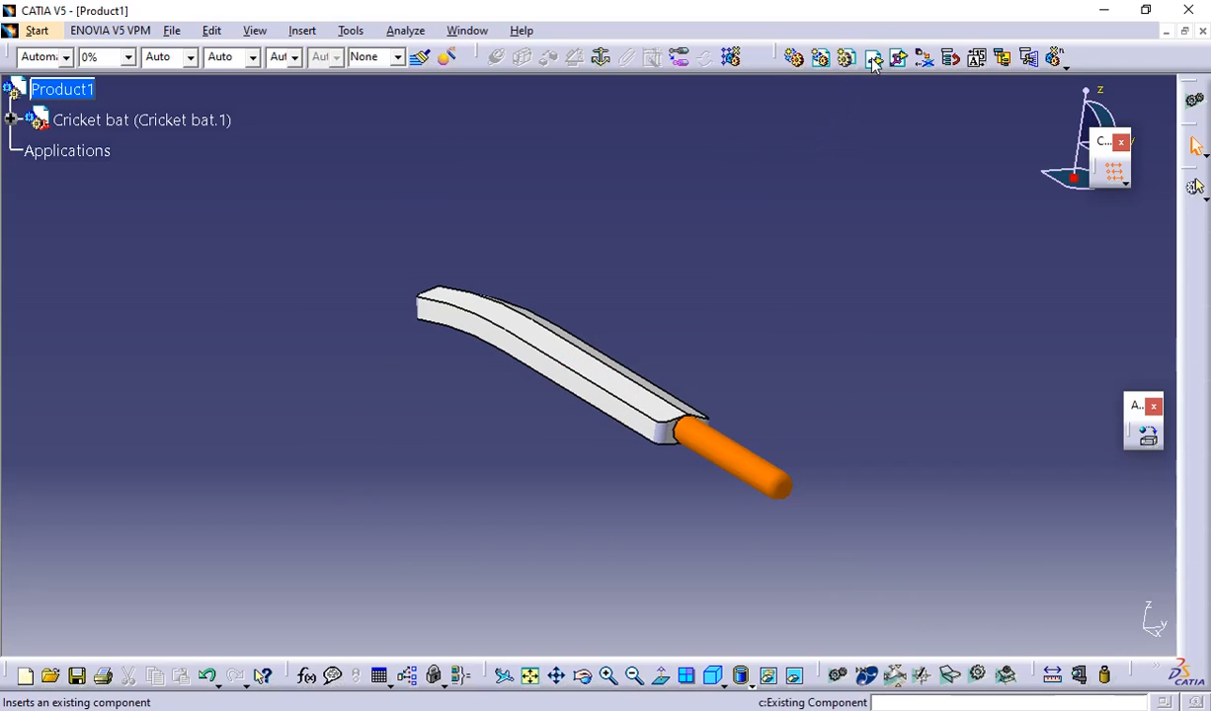
# - Show the hidden xy, yz and zx planes of the Cricket bat part
pyautogui.click(97, 91)
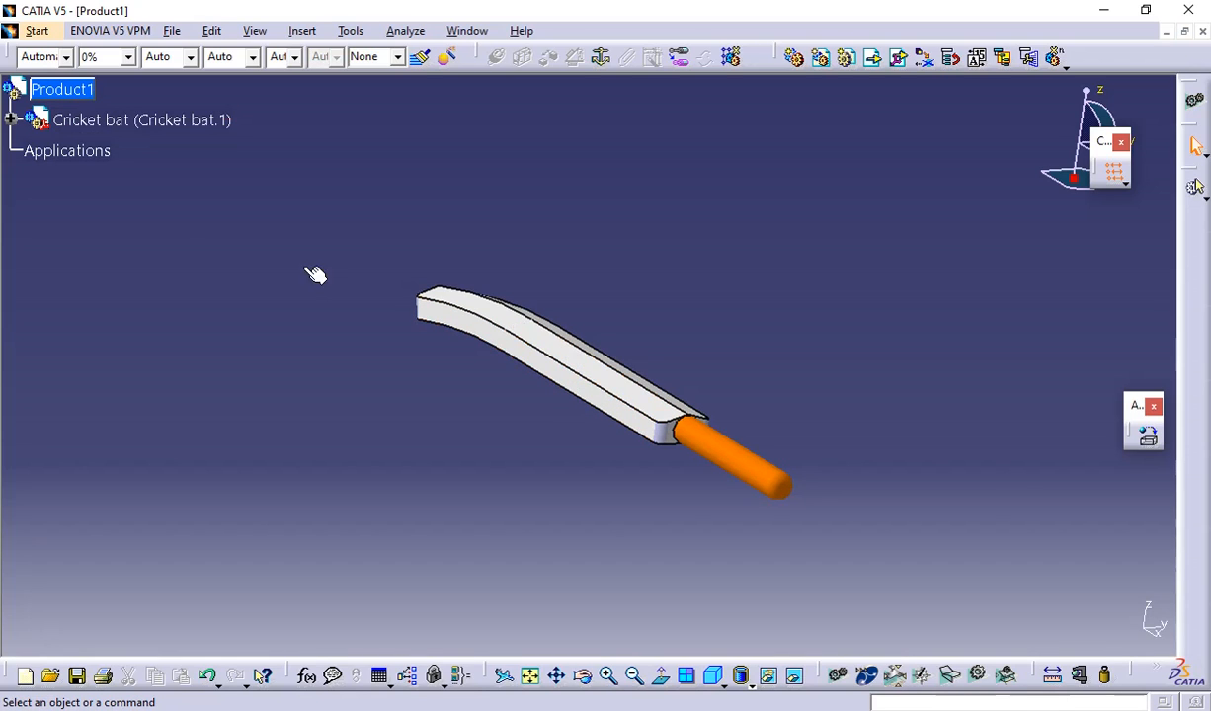
pyautogui.click(10, 119)
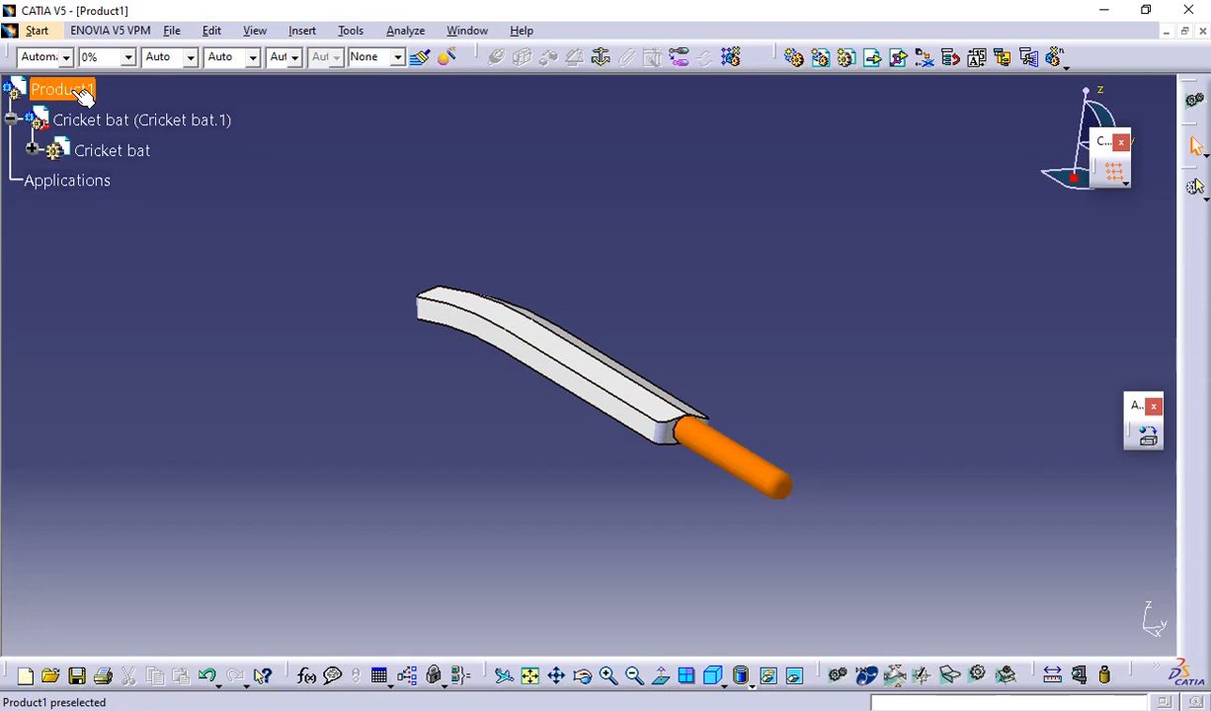
pyautogui.click(32, 150)
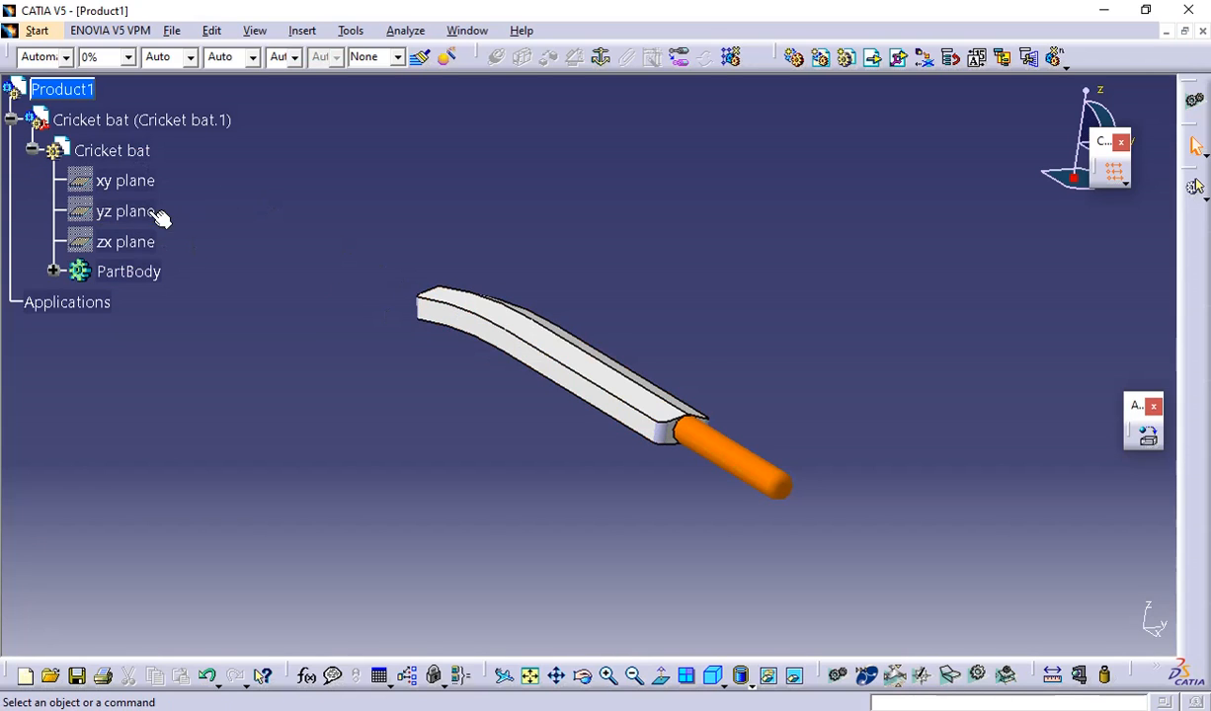
pyautogui.click(133, 180)
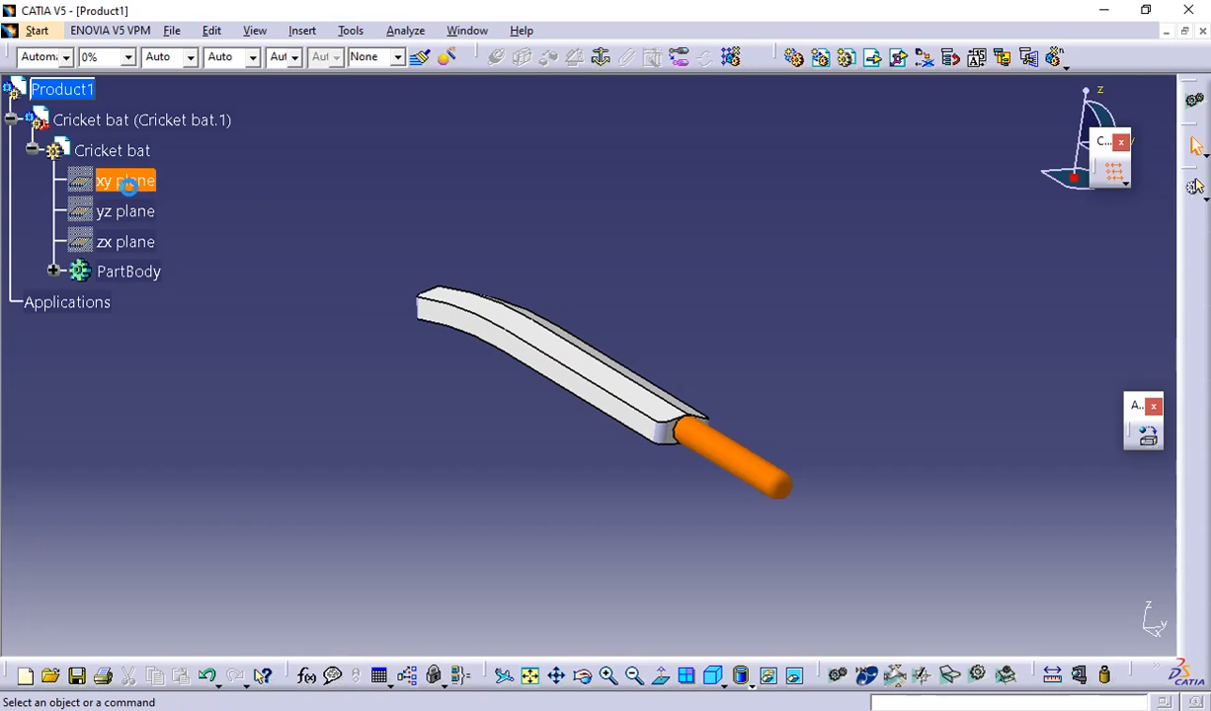
pyautogui.rightClick(161, 268)
pyautogui.click(179, 246)
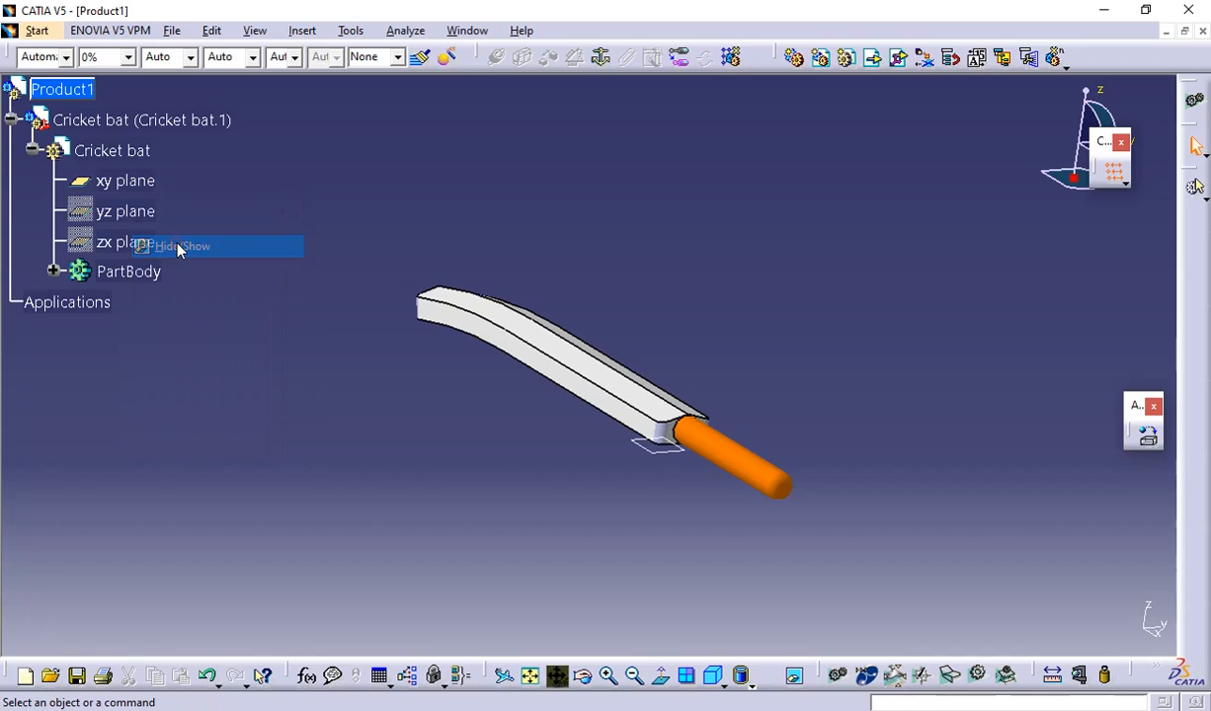
pyautogui.rightClick(138, 213)
pyautogui.click(168, 275)
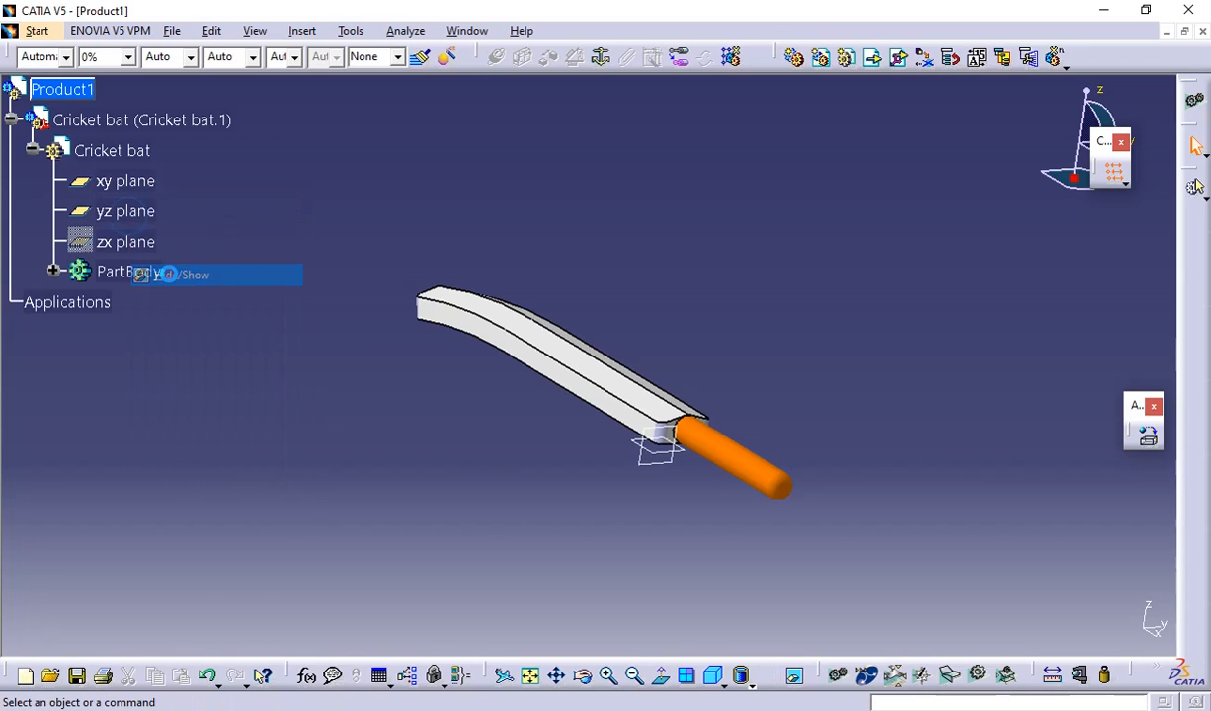
pyautogui.click(125, 242)
pyautogui.rightClick(139, 243)
pyautogui.click(183, 302)
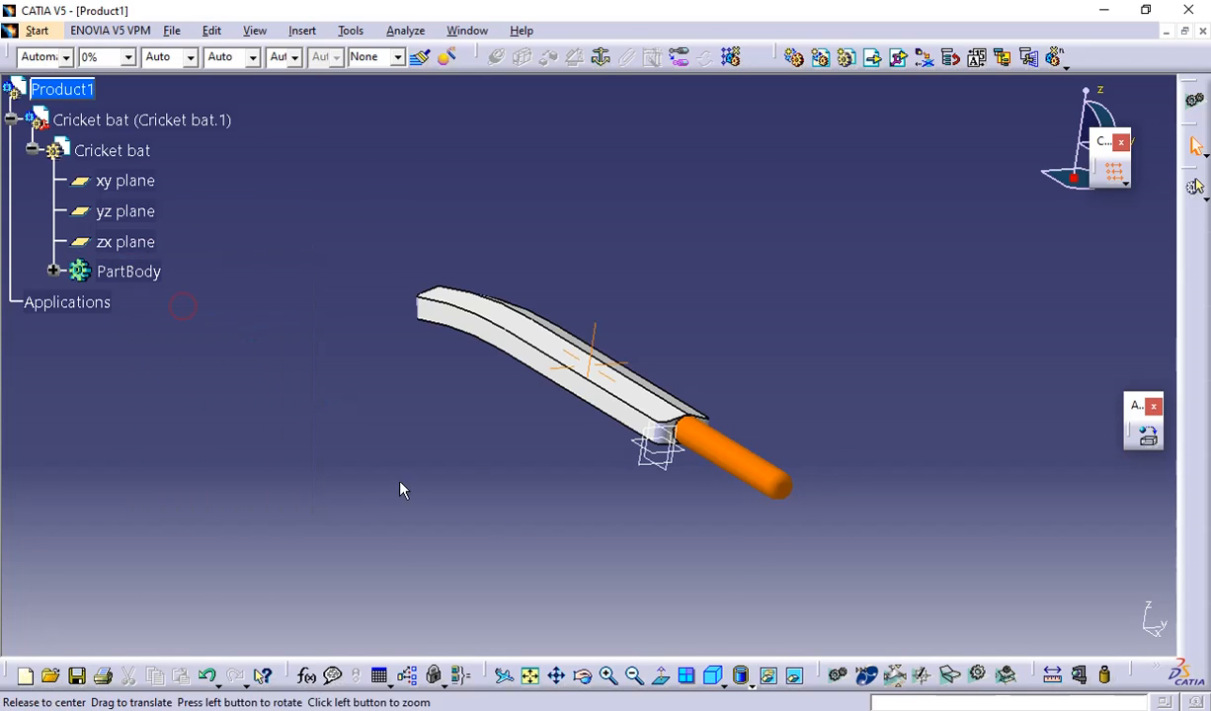
pyautogui.moveTo(400, 490); pyautogui.dragTo(494, 470, button='middle')
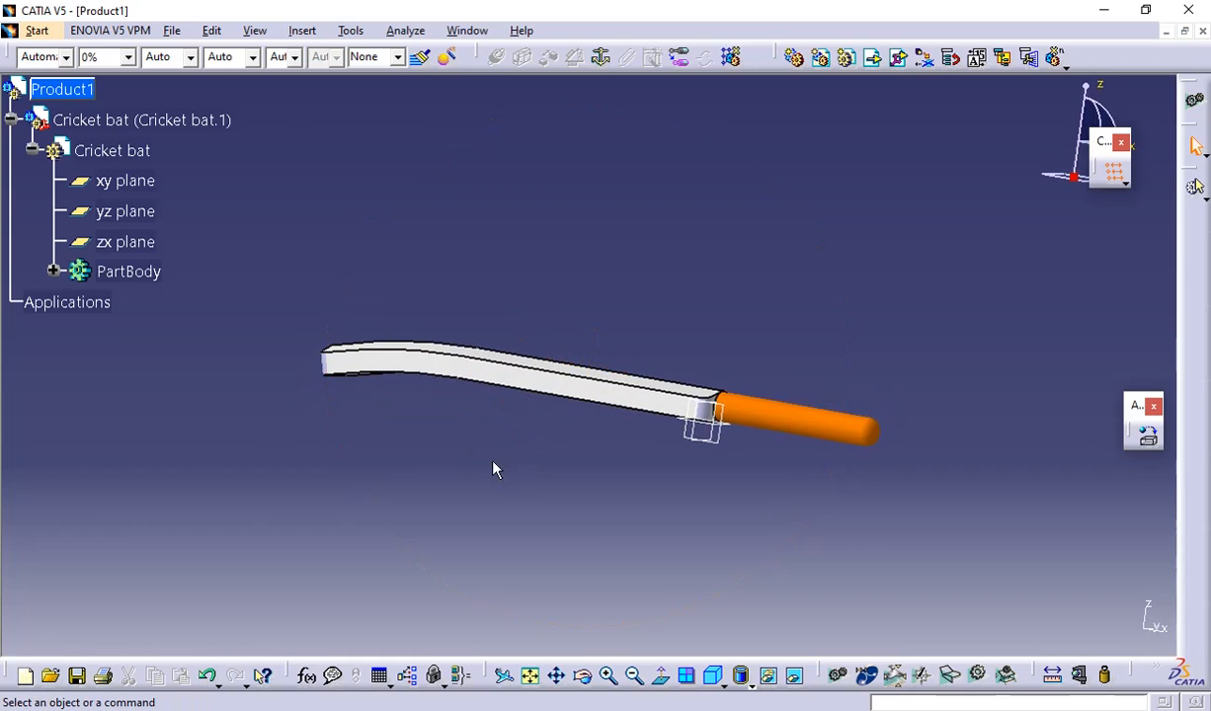
pyautogui.moveTo(553, 334); pyautogui.dragTo(498, 465, button='middle')
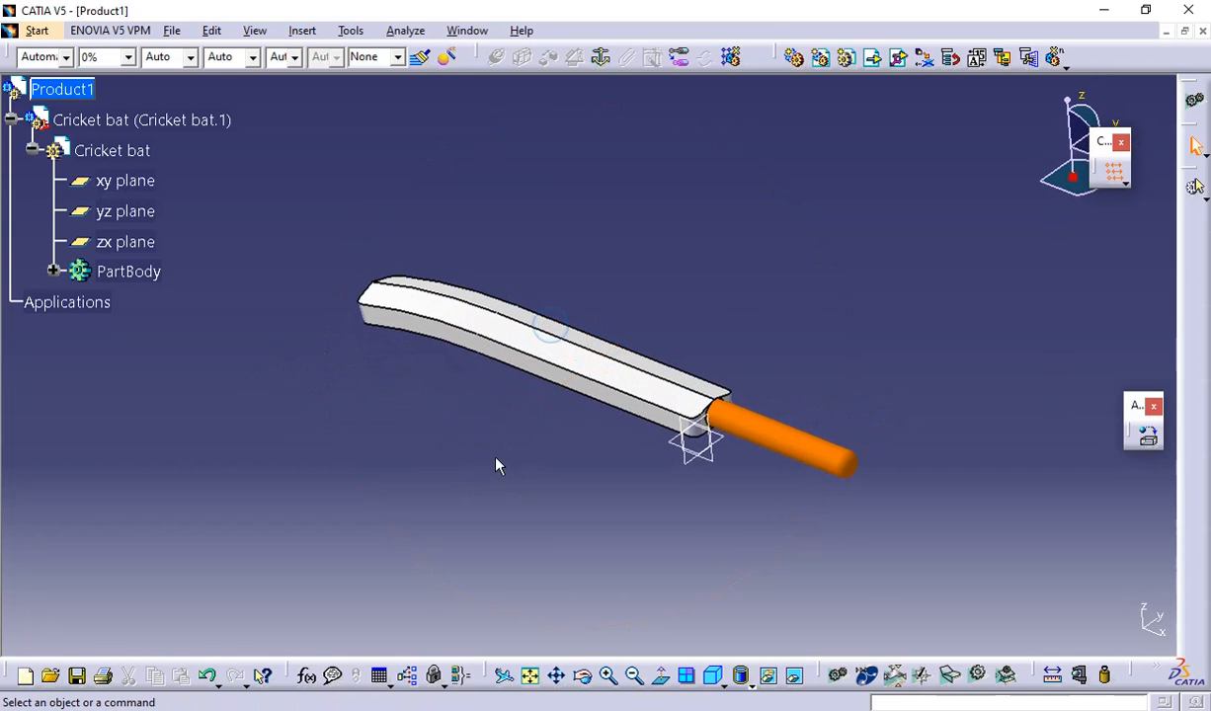
pyautogui.click(32, 150)
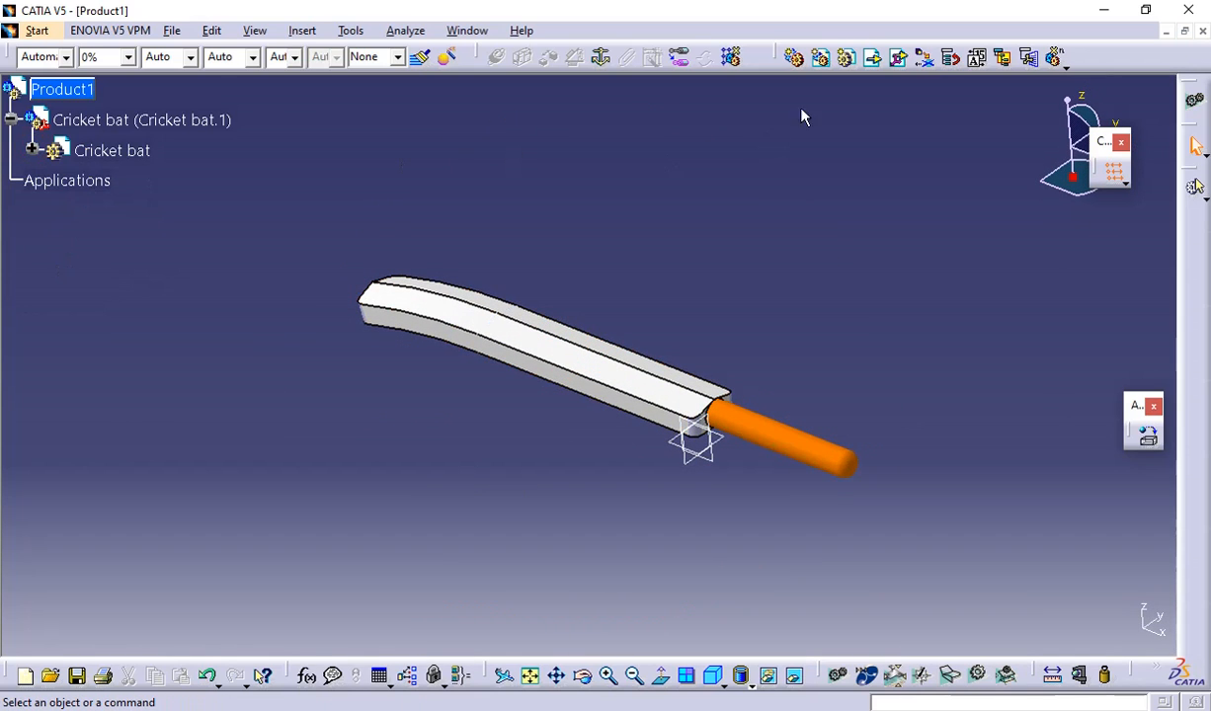
# - Insert the existing component wooden chair.CATPart from the Part design folder into Product1
pyautogui.click(871, 60)
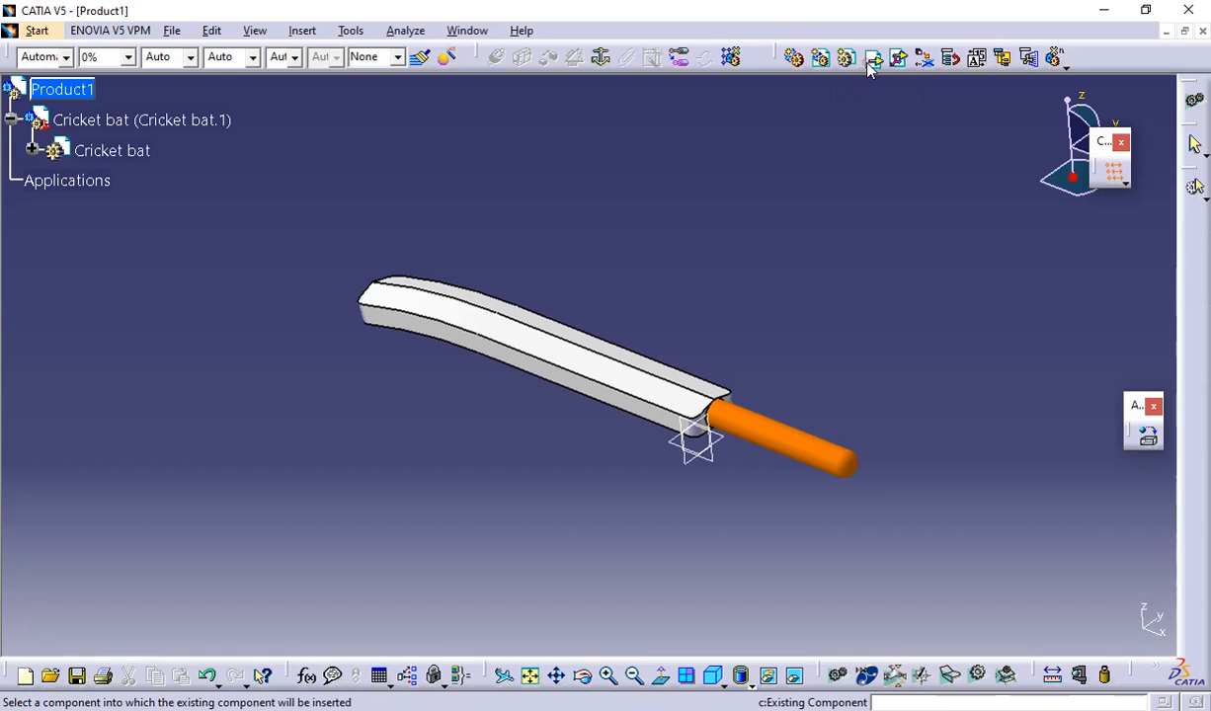
pyautogui.click(79, 91)
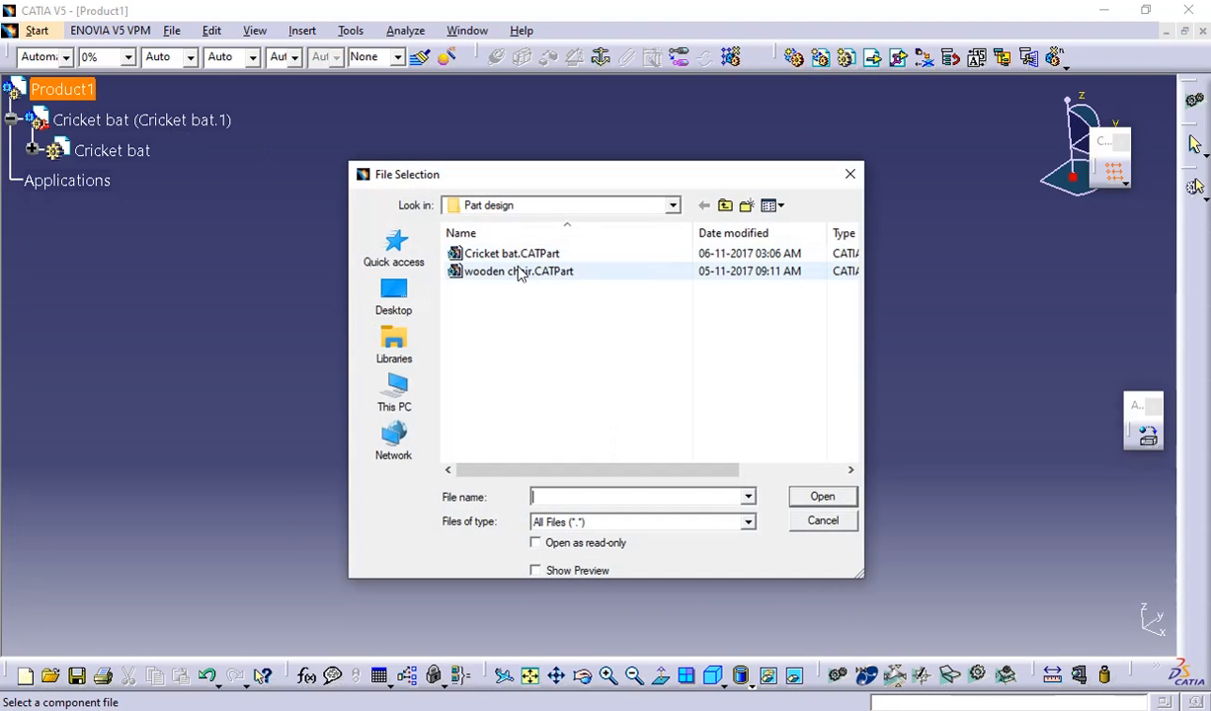
pyautogui.doubleClick(514, 274)
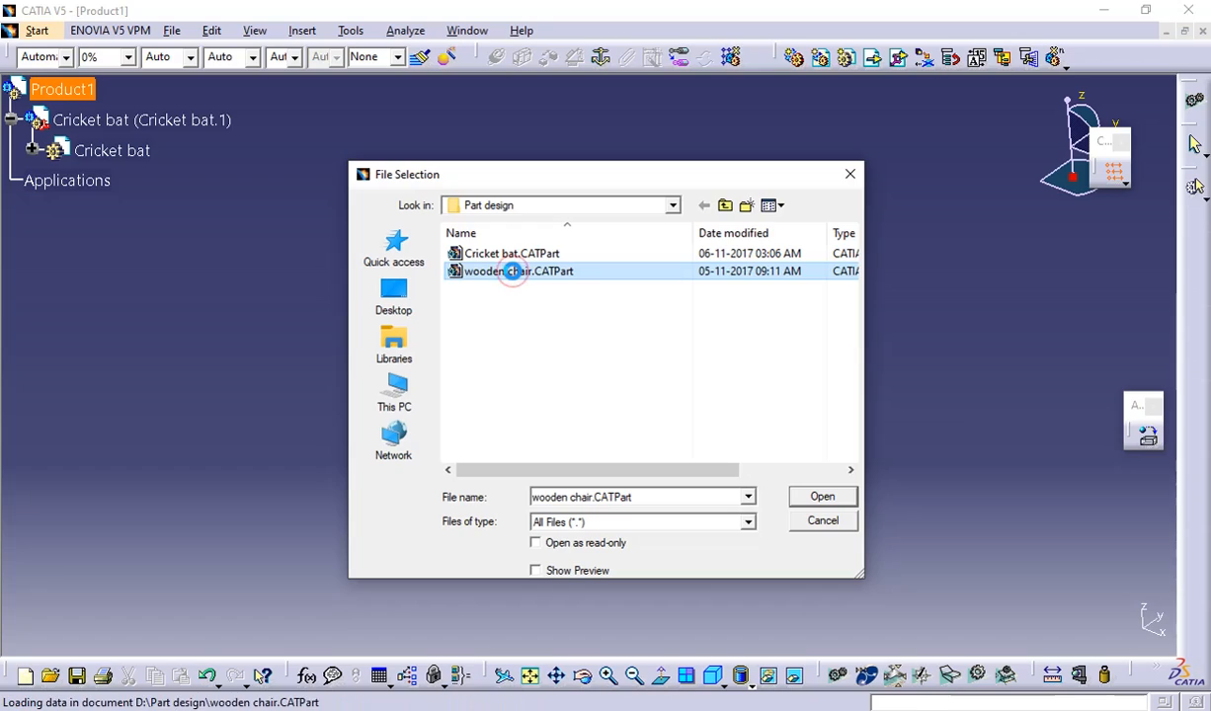
pyautogui.moveTo(466, 474); pyautogui.dragTo(759, 394, button='middle')
pyautogui.moveTo(751, 390)
pyautogui.mouseDown(button='middle')
pyautogui.moveTo(884, 410)
pyautogui.moveTo(587, 419)
pyautogui.moveTo(682, 289)
pyautogui.moveTo(817, 401)
pyautogui.moveTo(889, 408)
pyautogui.mouseUp(button='middle')
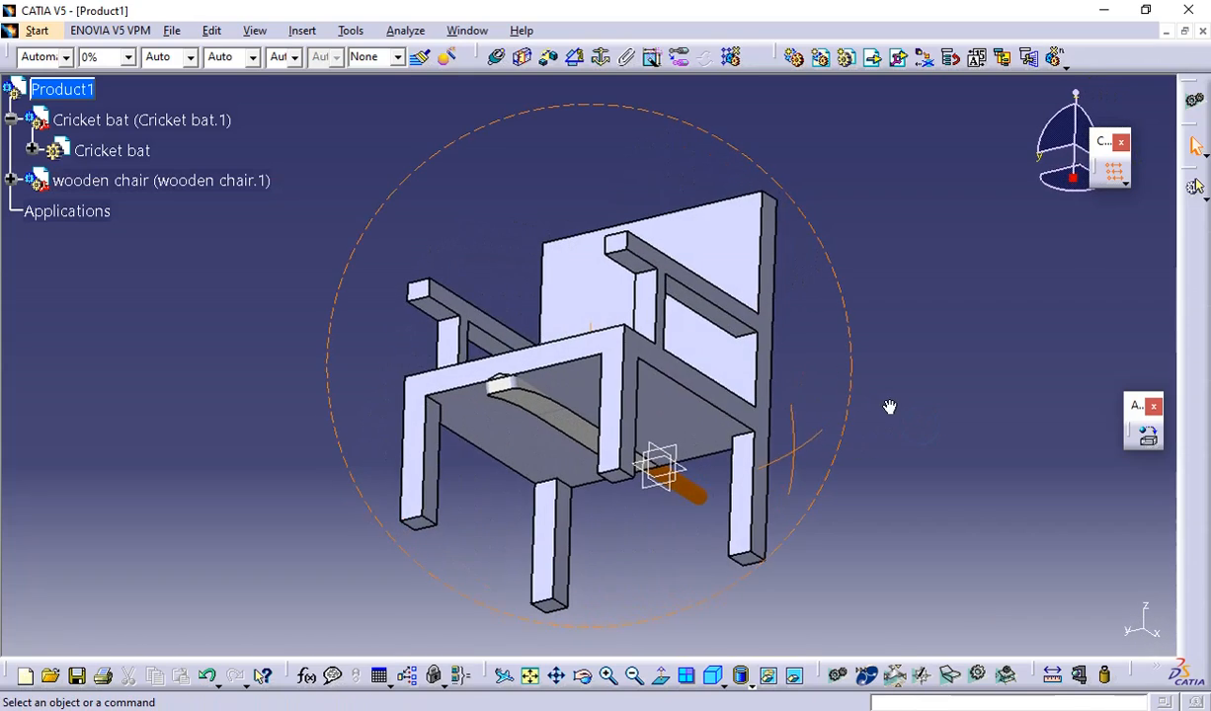
pyautogui.moveTo(703, 381); pyautogui.dragTo(474, 354, button='middle')
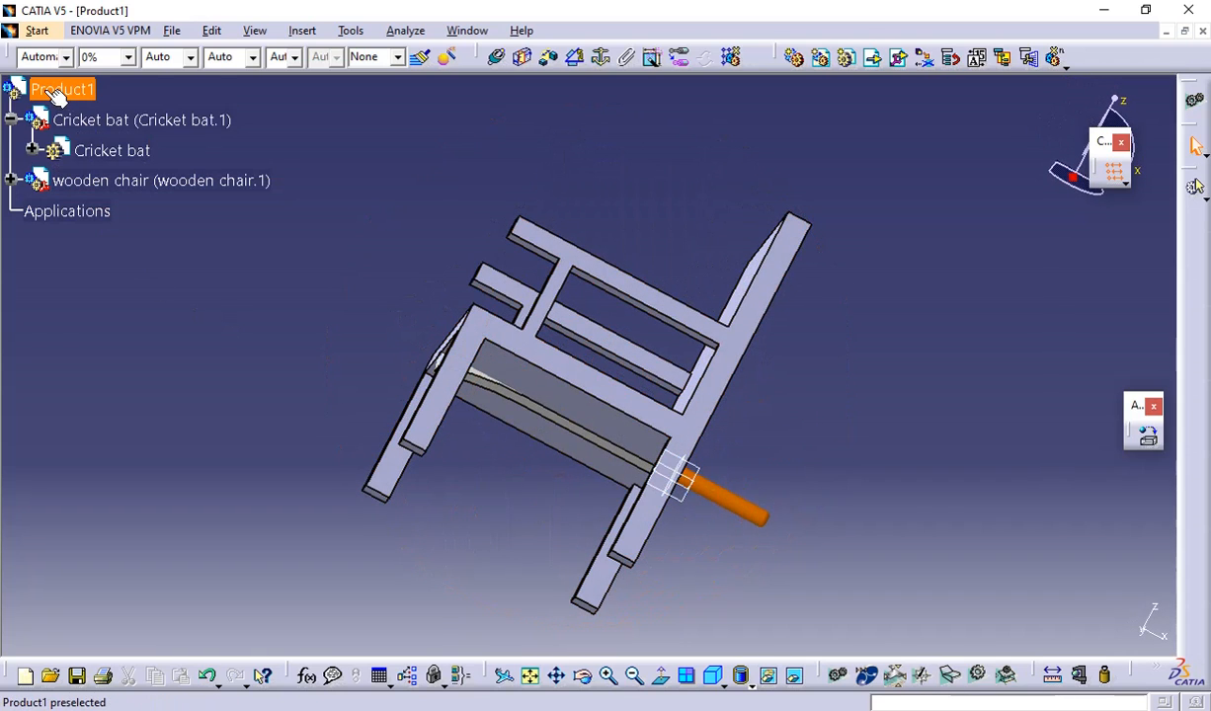
# - Expand the wooden chair component in the specification tree and examine how the chair and bat are positioned together
pyautogui.click(10, 181)
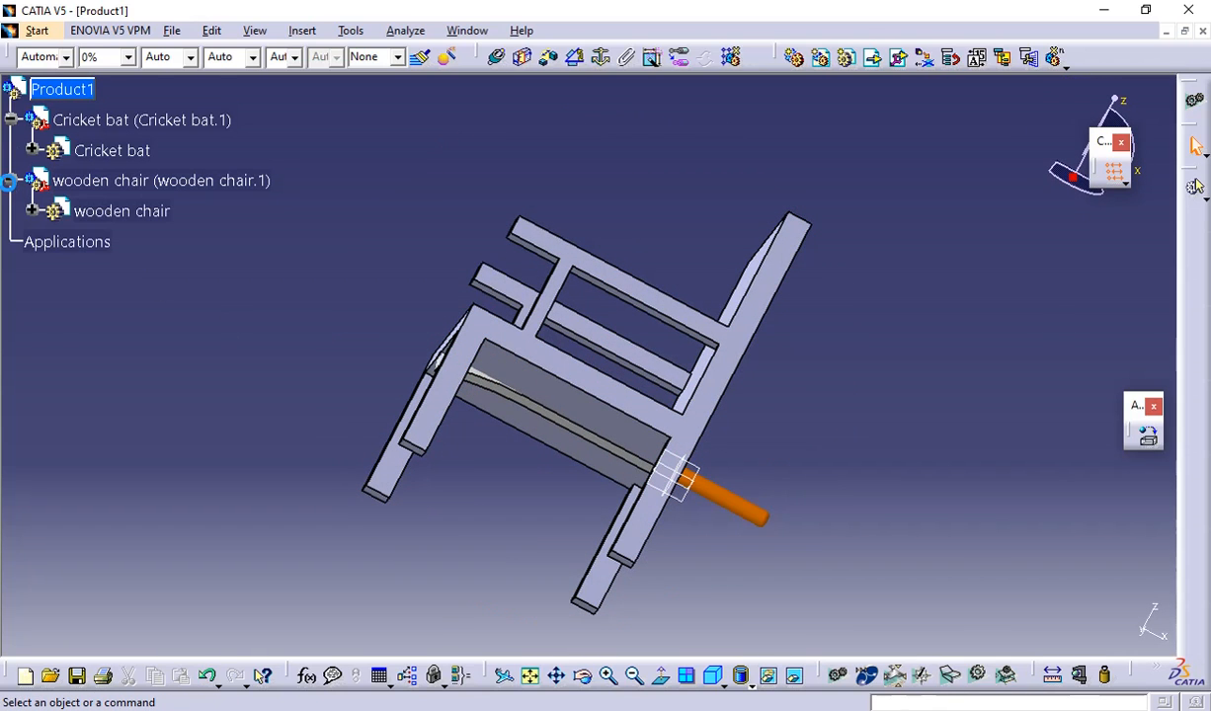
pyautogui.click(87, 100)
pyautogui.moveTo(383, 297); pyautogui.dragTo(593, 292, button='middle')
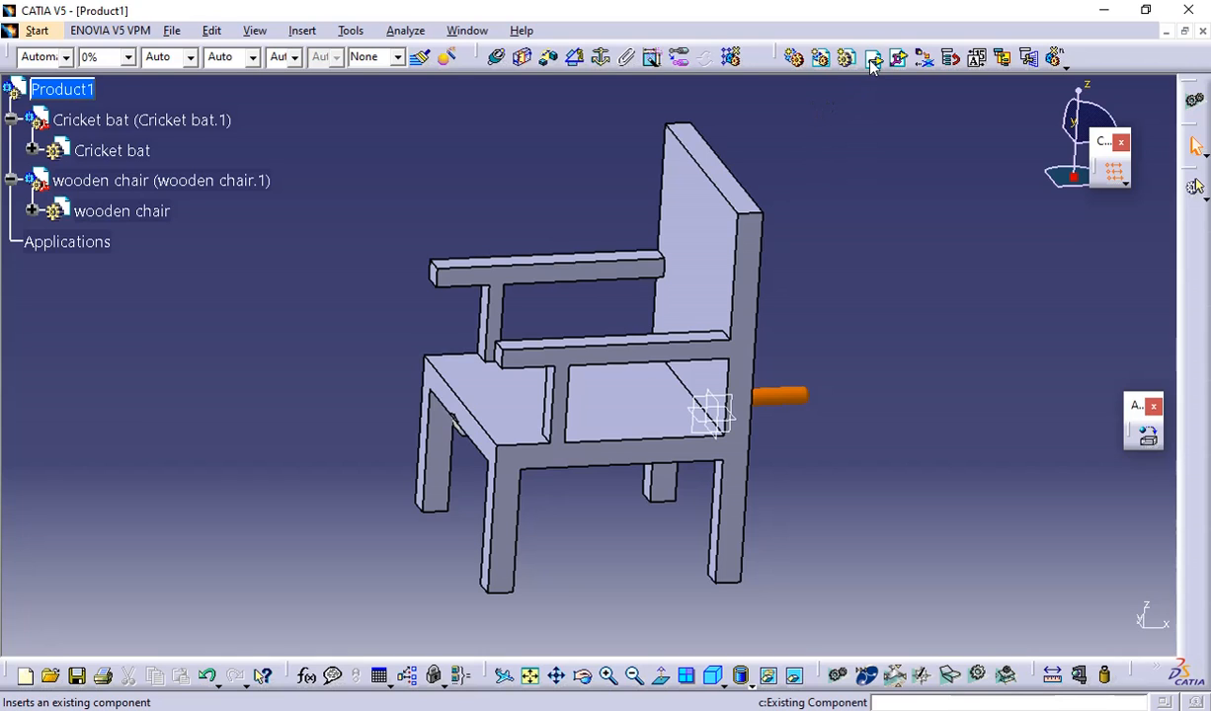
pyautogui.click(76, 91)
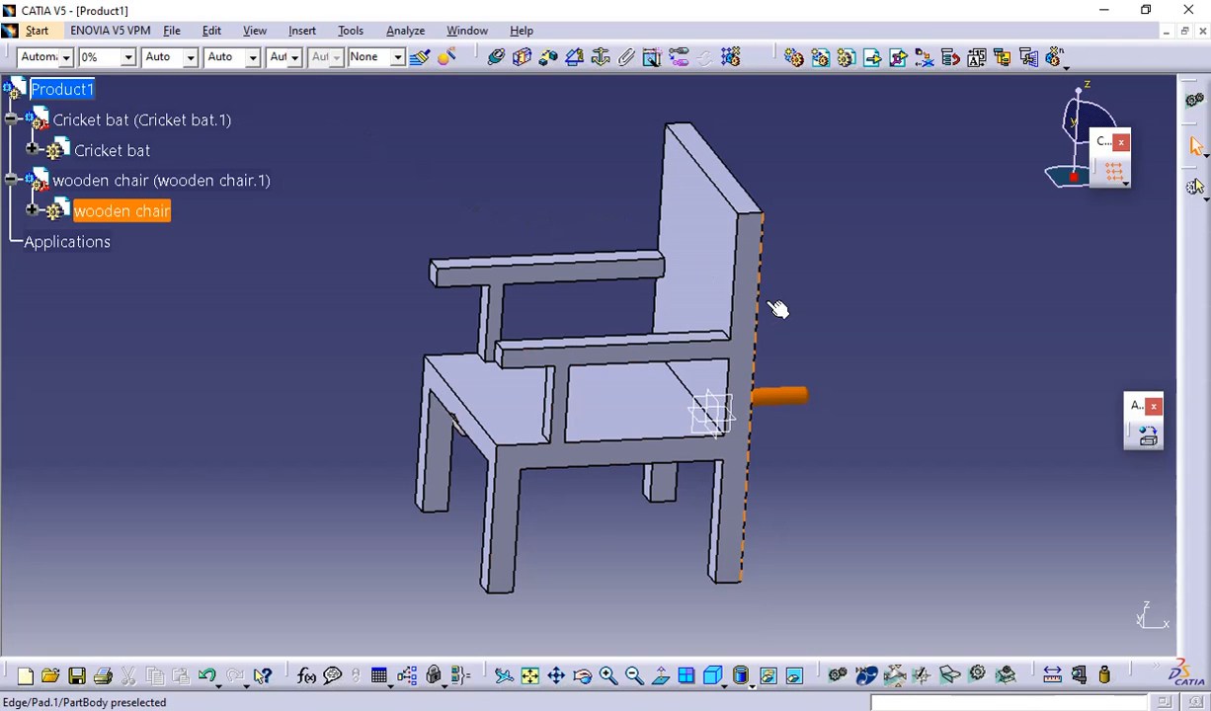
pyautogui.moveTo(858, 291); pyautogui.dragTo(331, 392, button='middle')
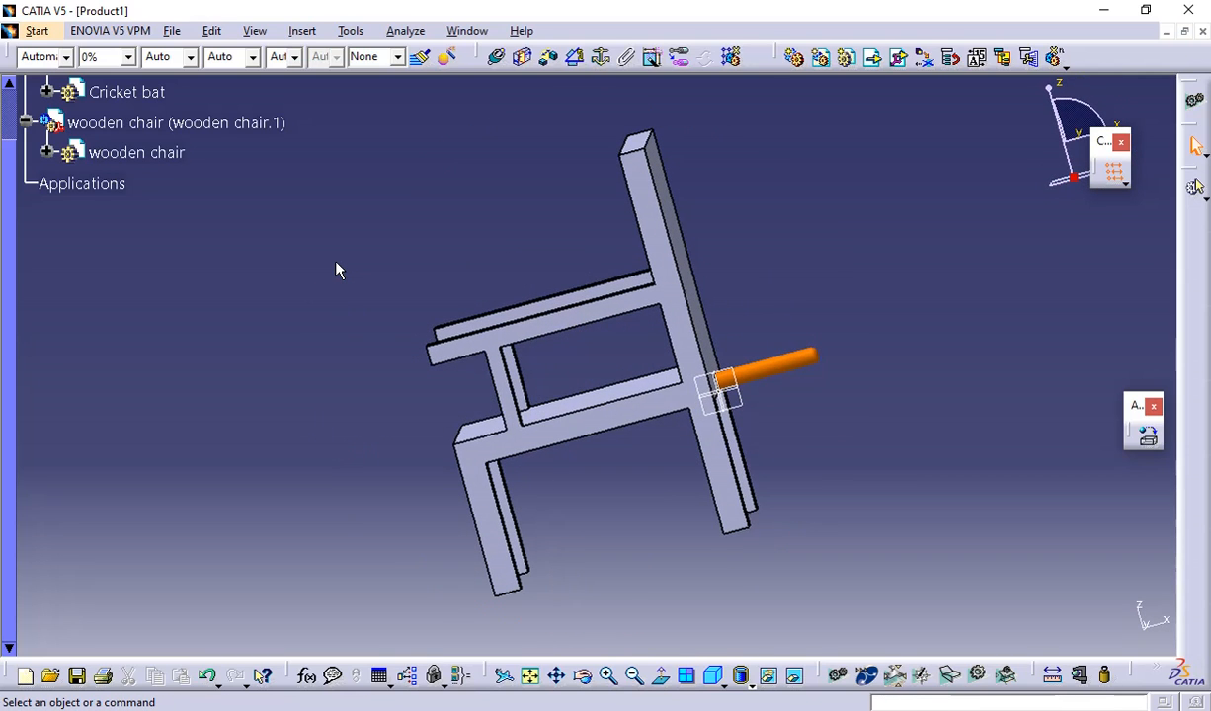
# - Review the product, graphic, mechanical and drafting properties of the wooden chair component without changing them
pyautogui.scroll(2, 286, 262)
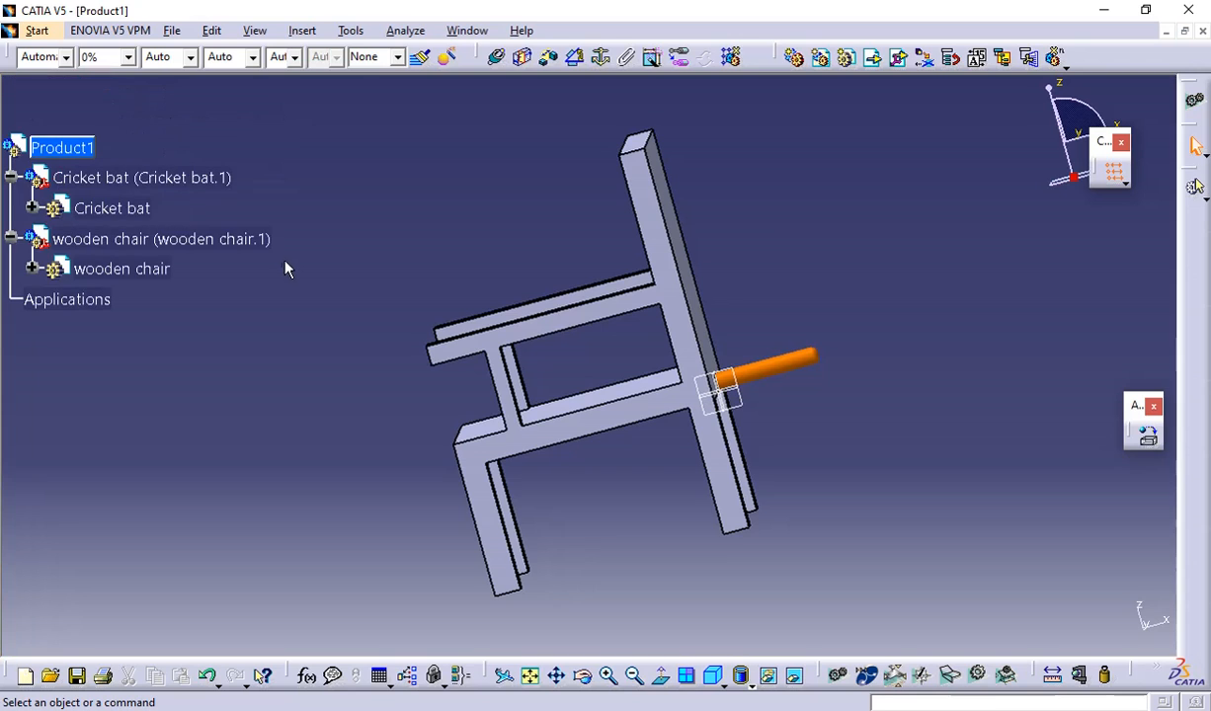
pyautogui.rightClick(144, 247)
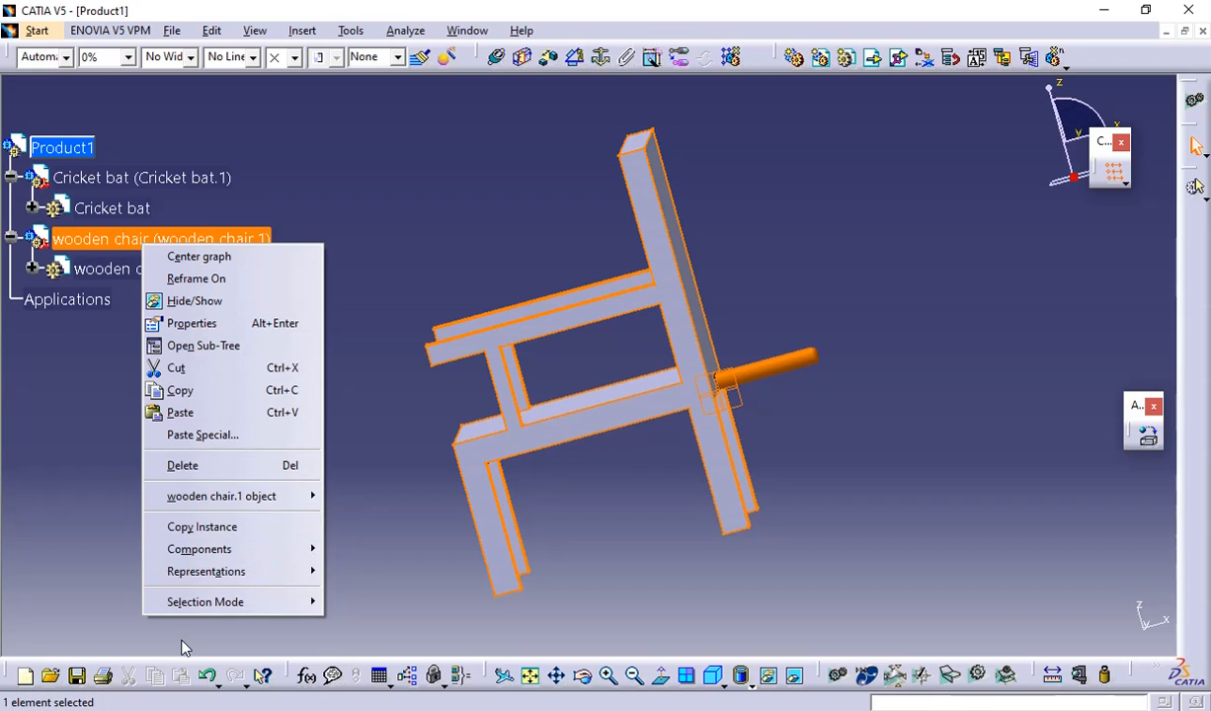
pyautogui.click(190, 317)
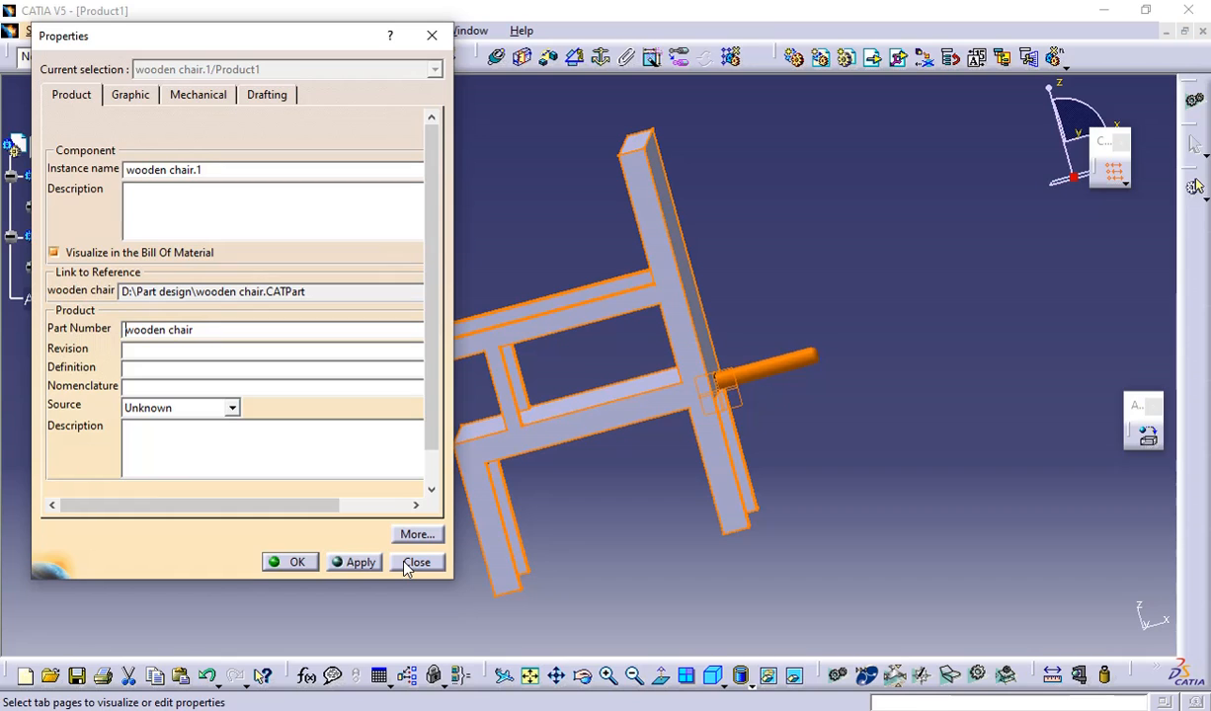
pyautogui.click(128, 92)
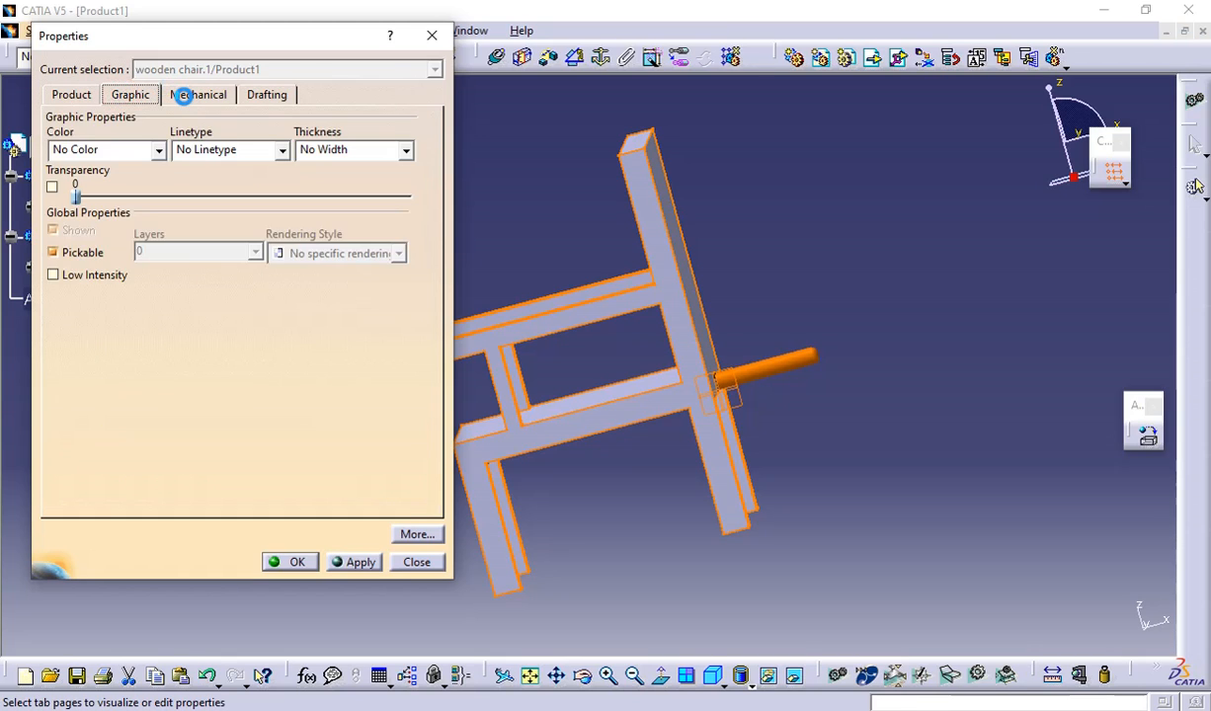
pyautogui.click(183, 95)
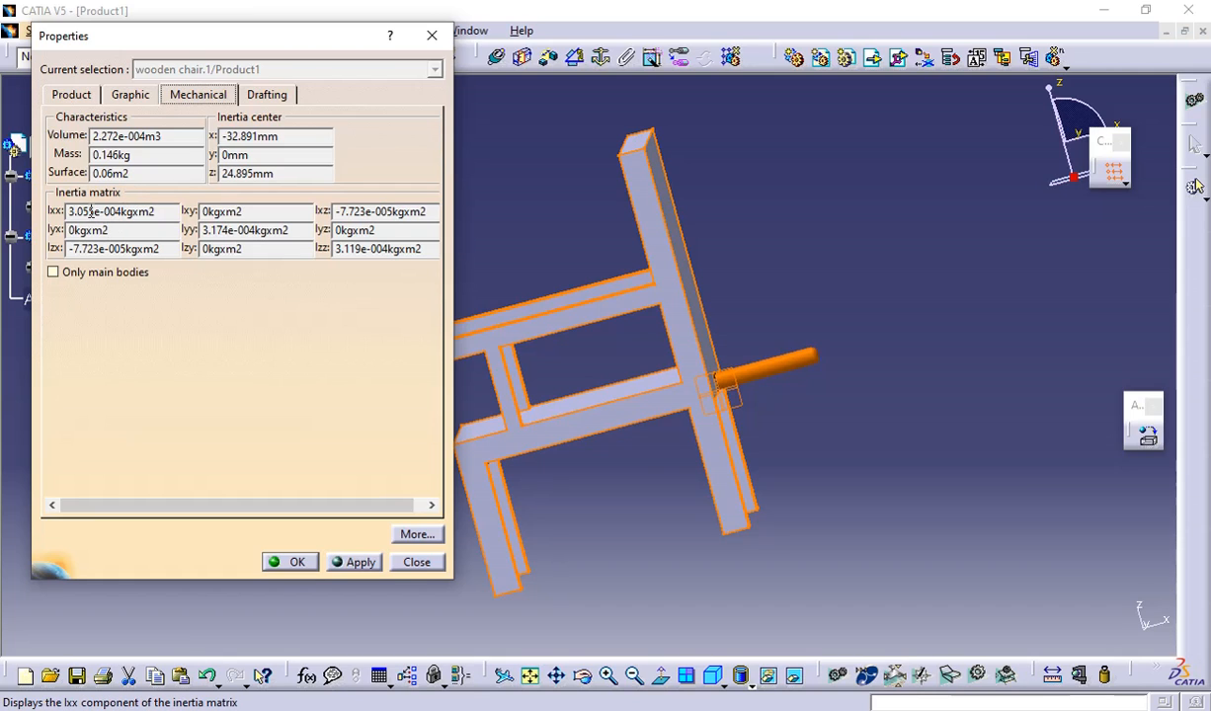
pyautogui.click(265, 95)
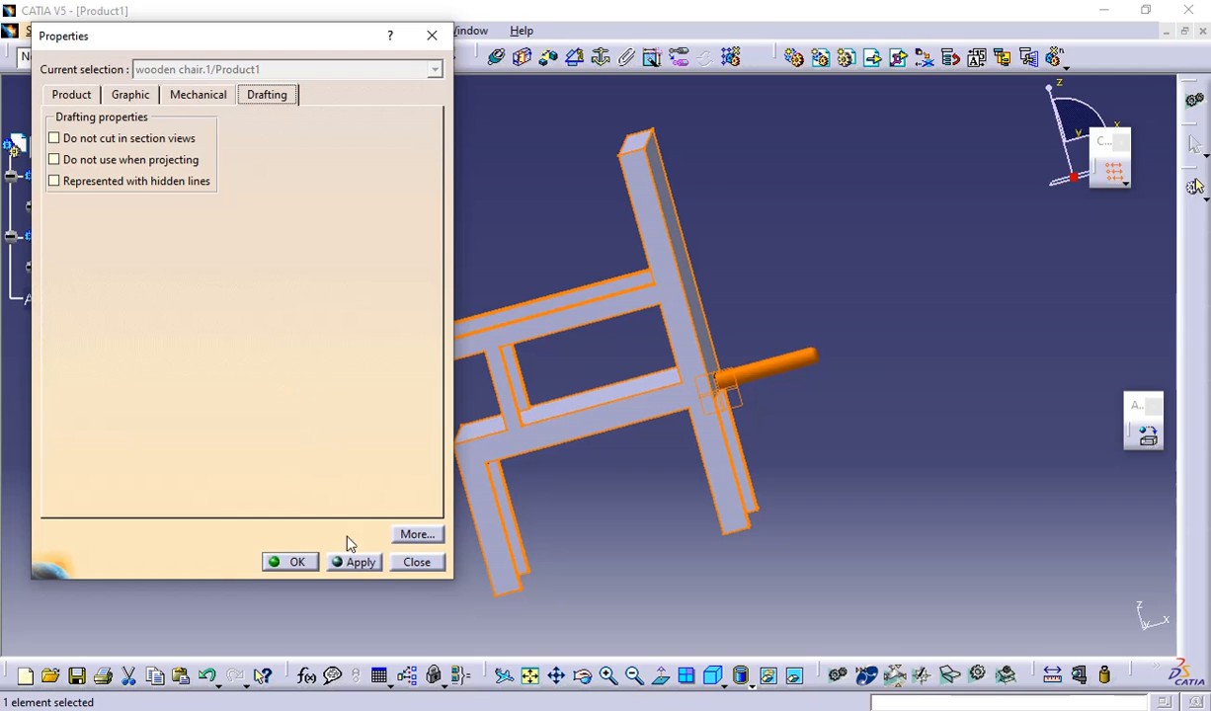
pyautogui.click(412, 563)
# - Expand the wooden chair part in the specification tree and examine its planes and faces relative to the cricket bat
pyautogui.moveTo(419, 423); pyautogui.dragTo(446, 405, button='middle')
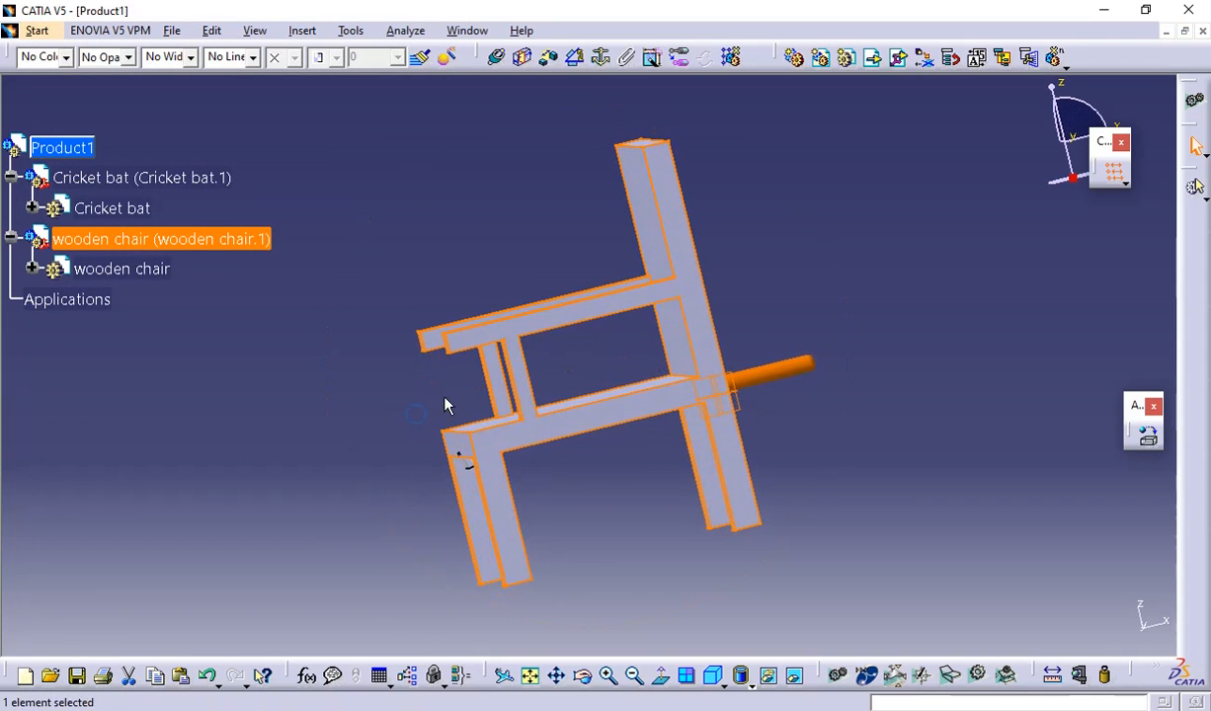
pyautogui.click(867, 313)
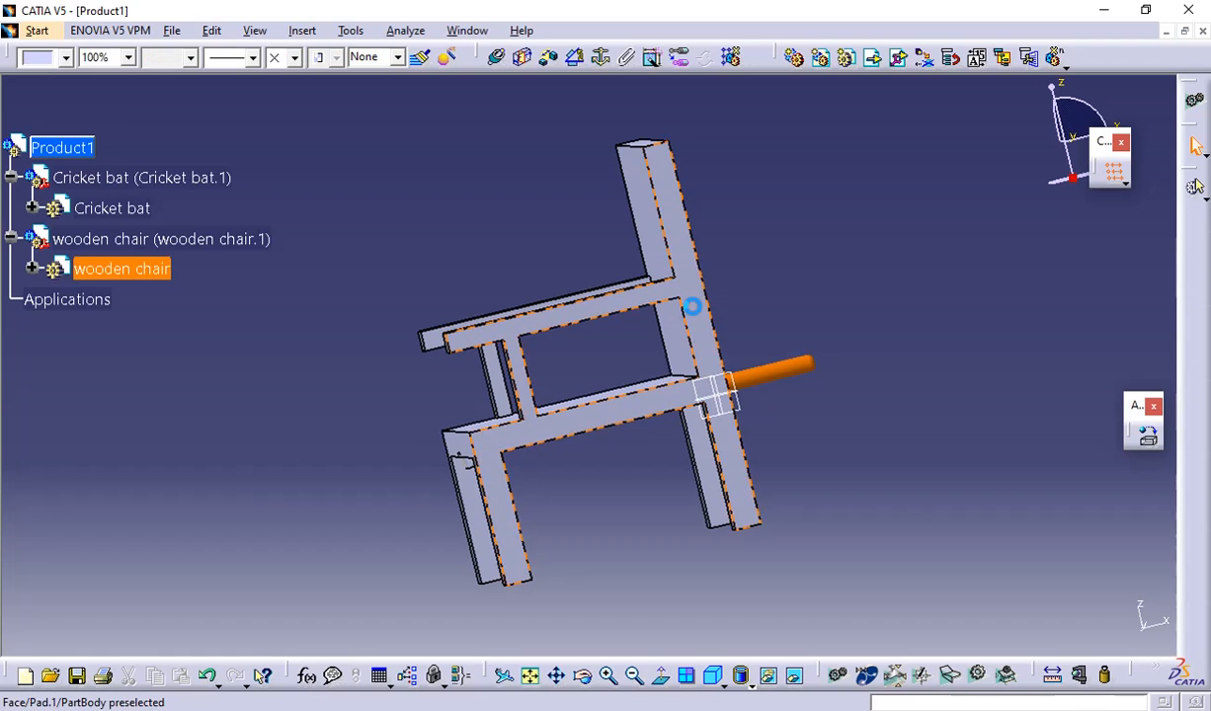
pyautogui.click(704, 314)
pyautogui.click(553, 268)
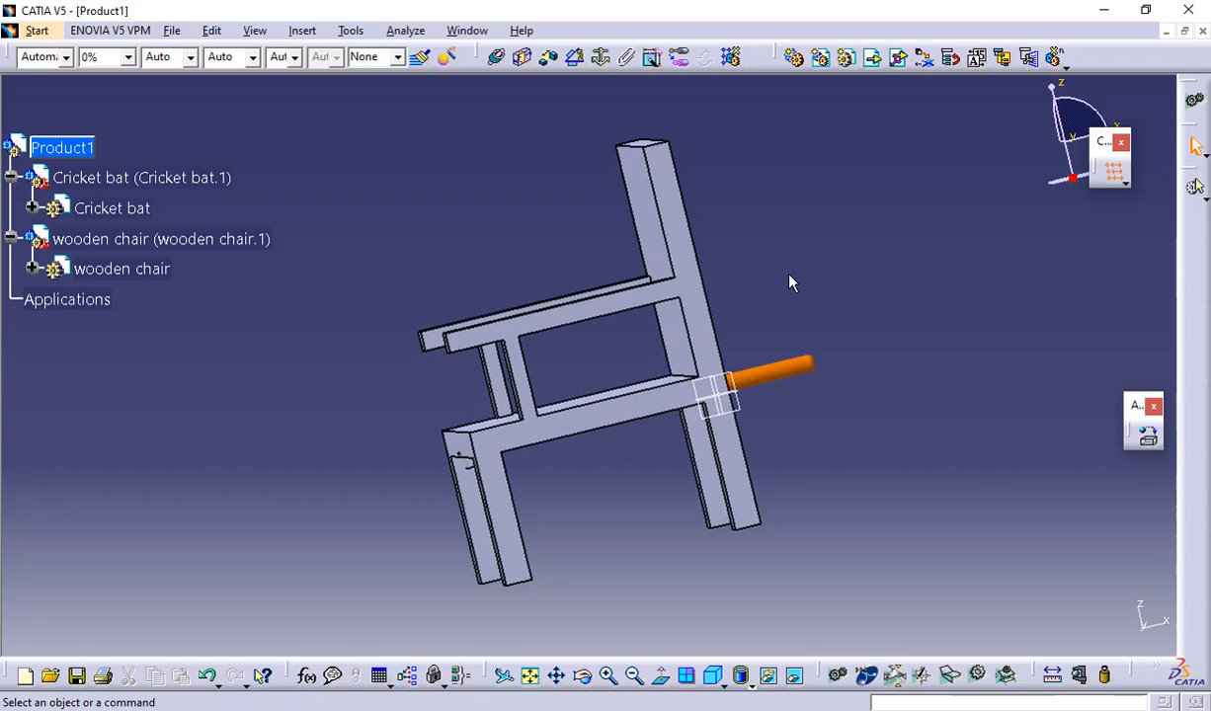
pyautogui.click(698, 344)
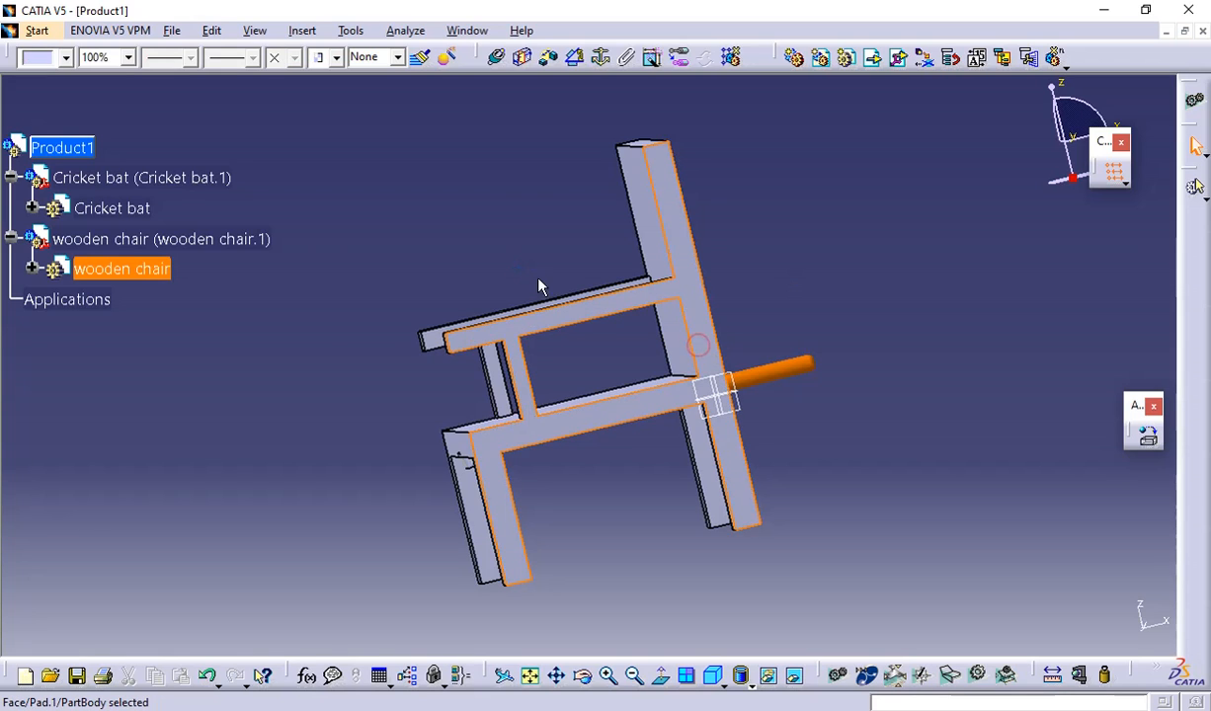
pyautogui.click(756, 377)
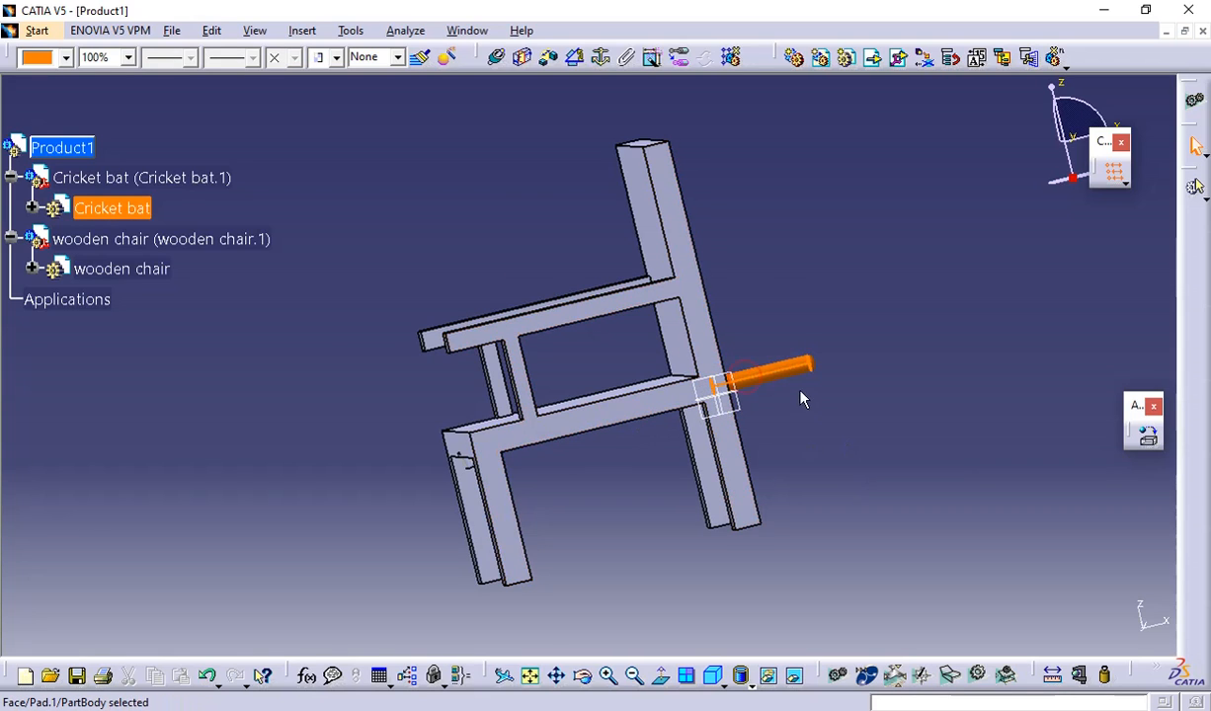
pyautogui.click(868, 515)
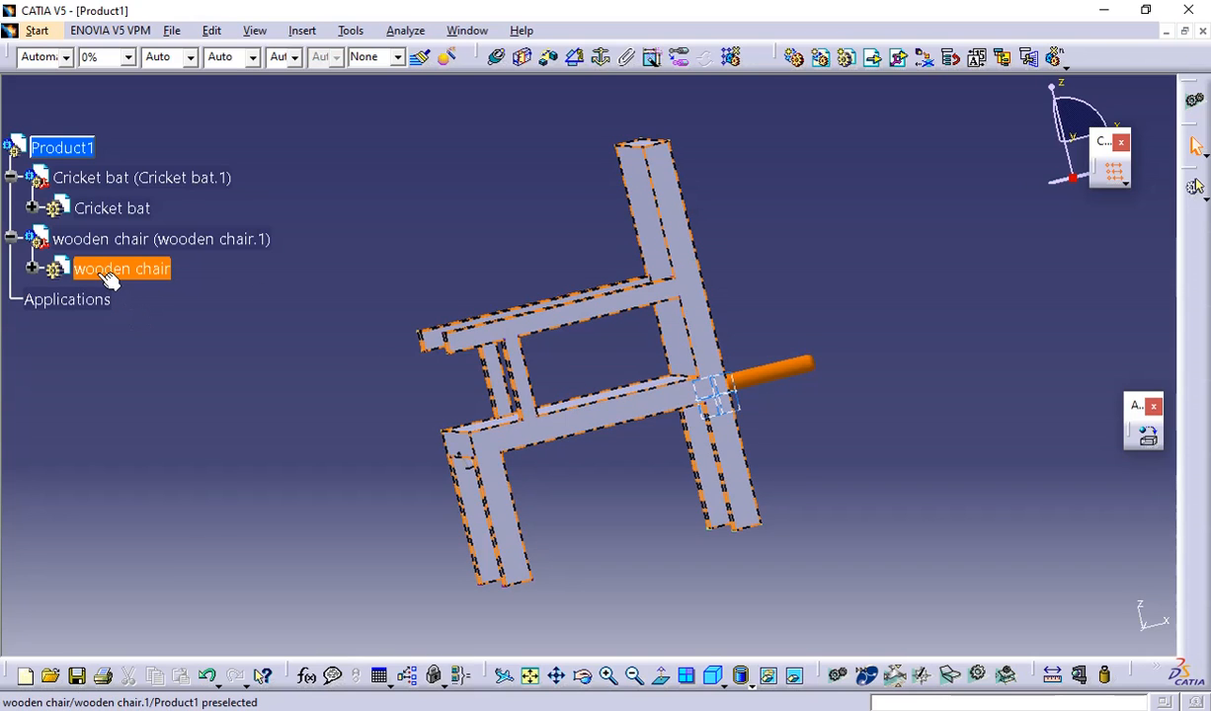
pyautogui.click(32, 269)
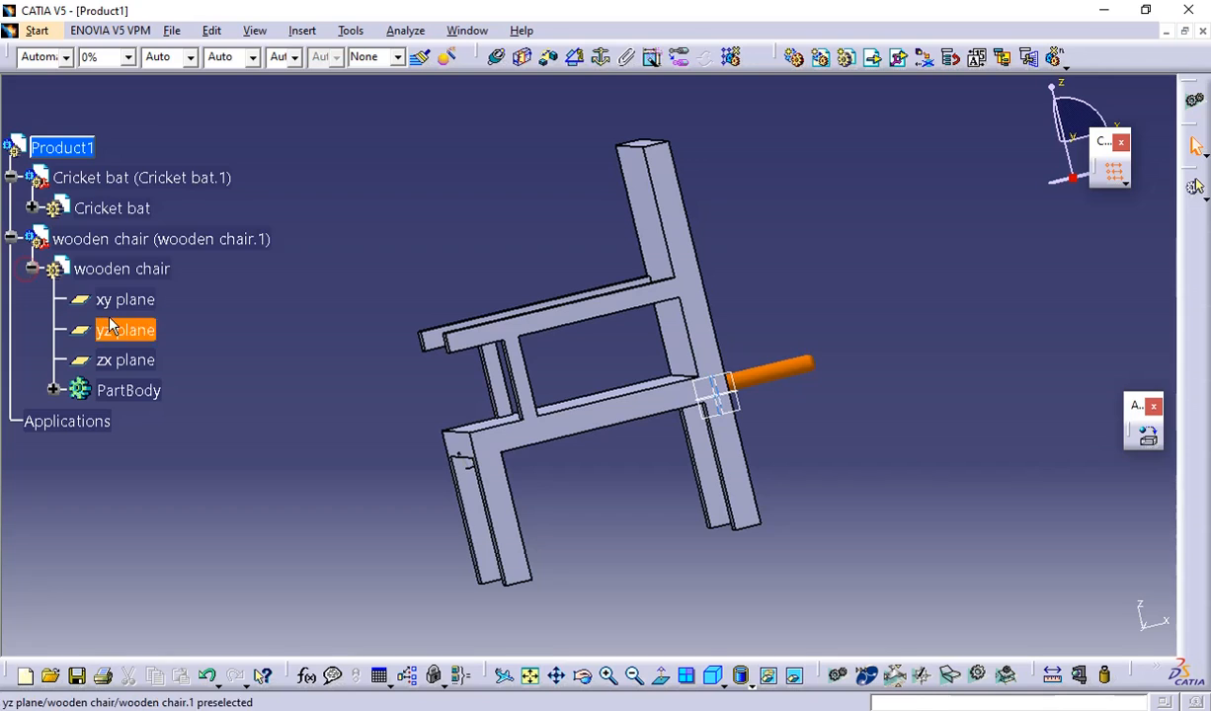
pyautogui.moveTo(400, 347); pyautogui.dragTo(402, 300, button='middle')
pyautogui.moveTo(883, 328); pyautogui.dragTo(786, 272, button='middle')
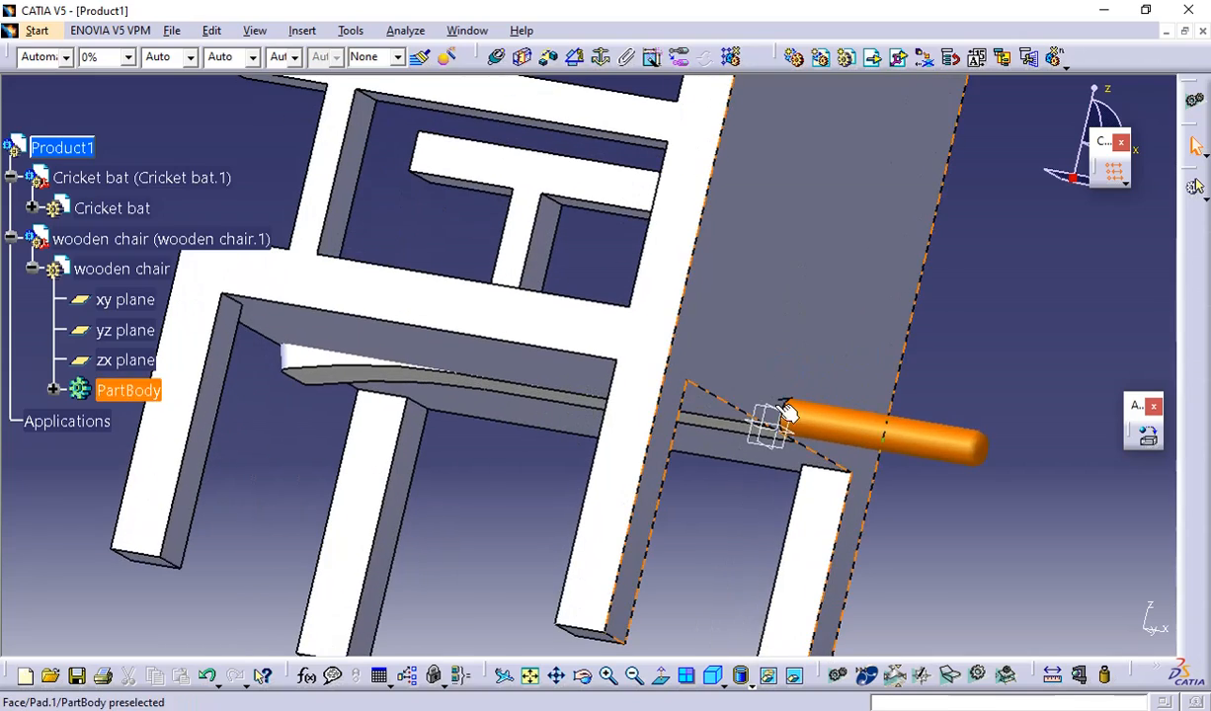
pyautogui.moveTo(785, 450); pyautogui.dragTo(760, 481, button='middle')
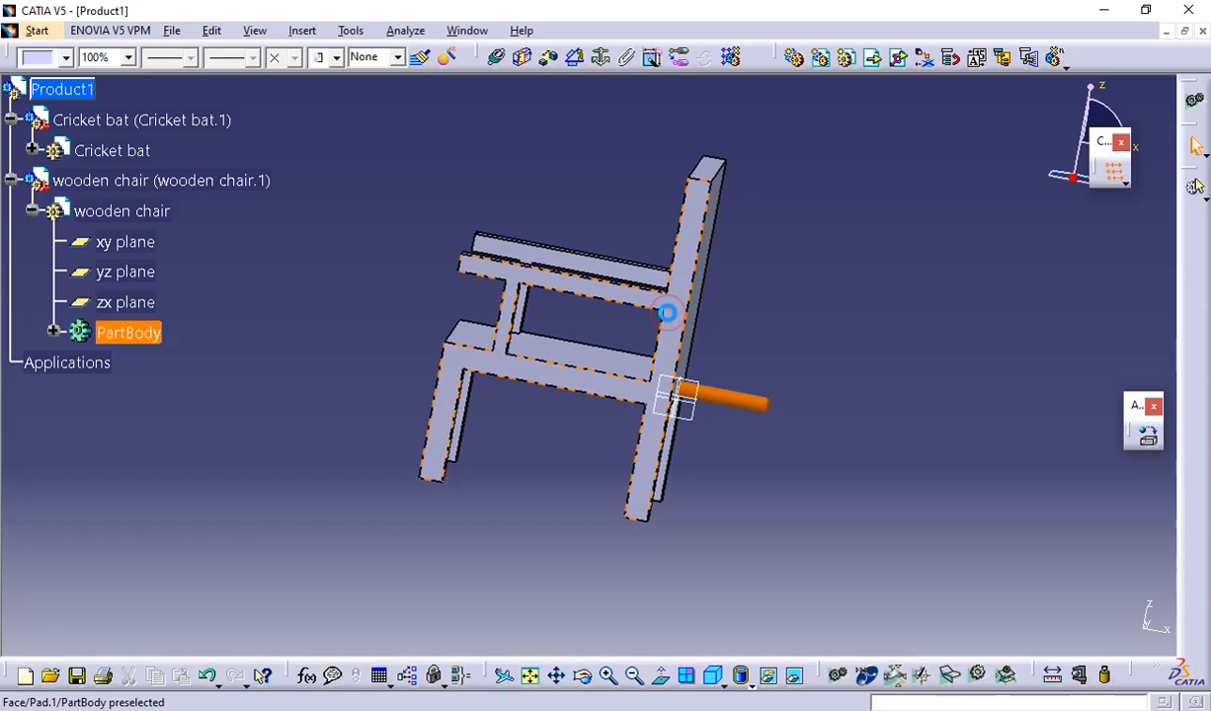
# - Delete the wooden chair and Cricket bat components from Product1, choosing to open the modified Cricket bat.CATPart for editing
pyautogui.click(89, 180)
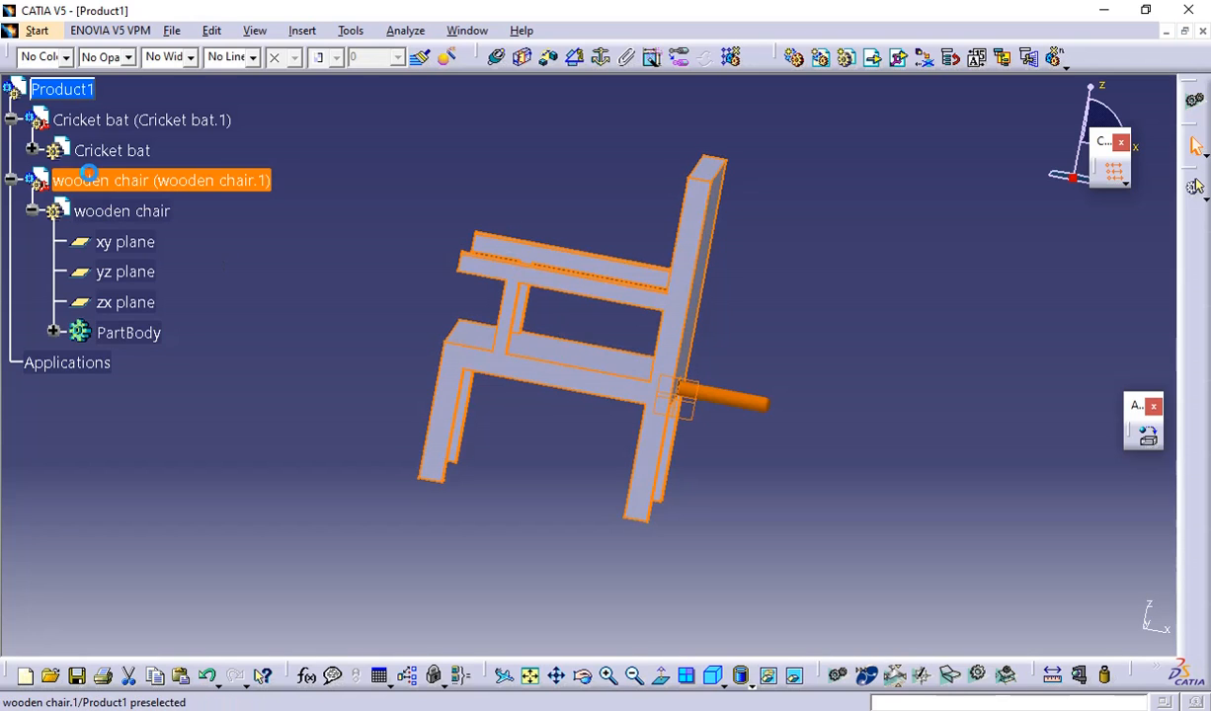
pyautogui.press('Delete')
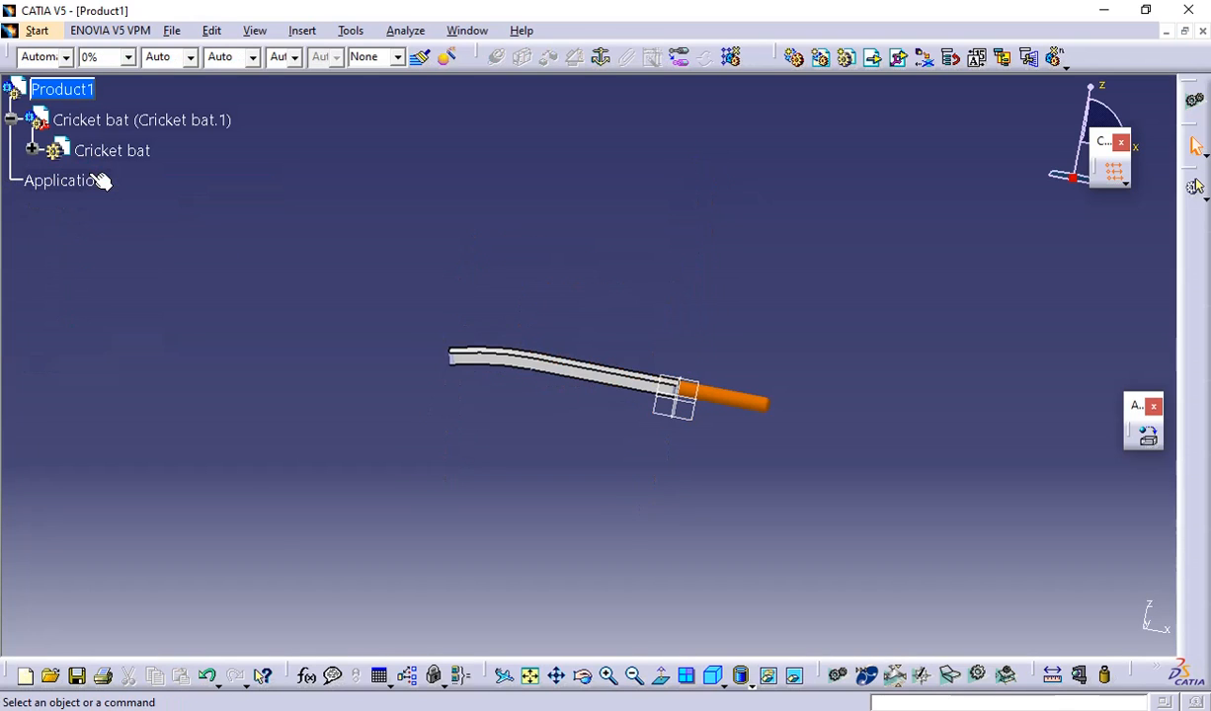
pyautogui.click(96, 133)
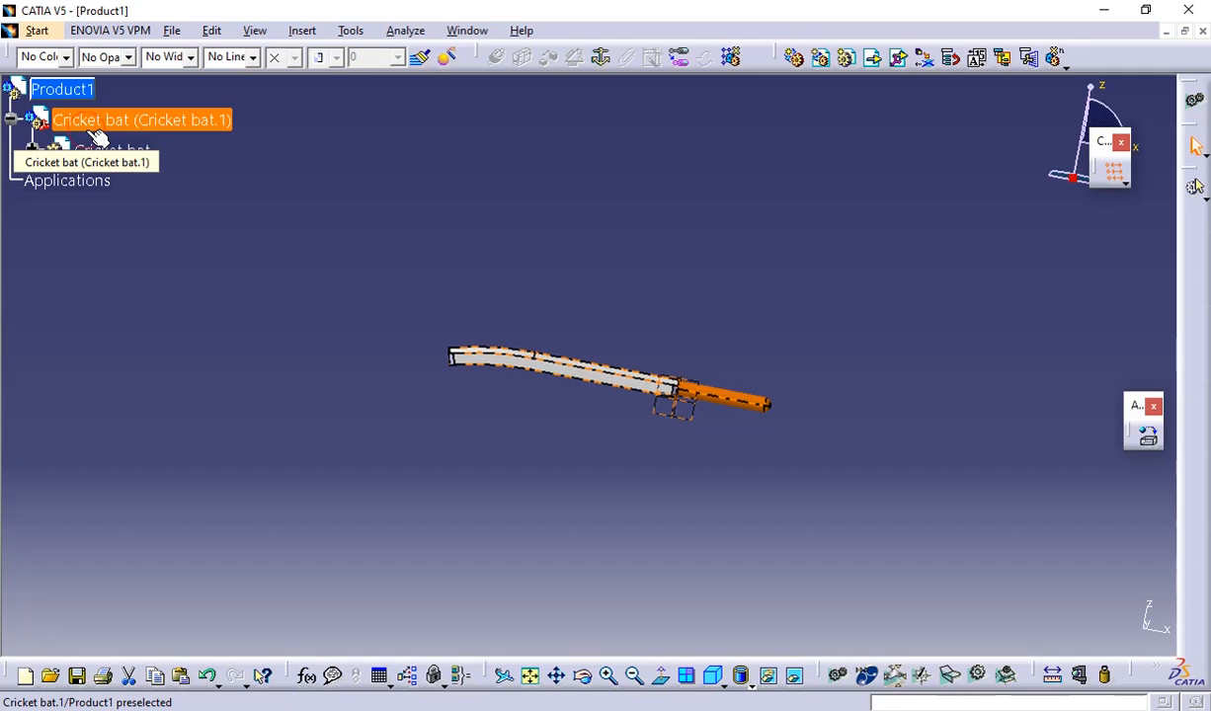
pyautogui.press('Delete')
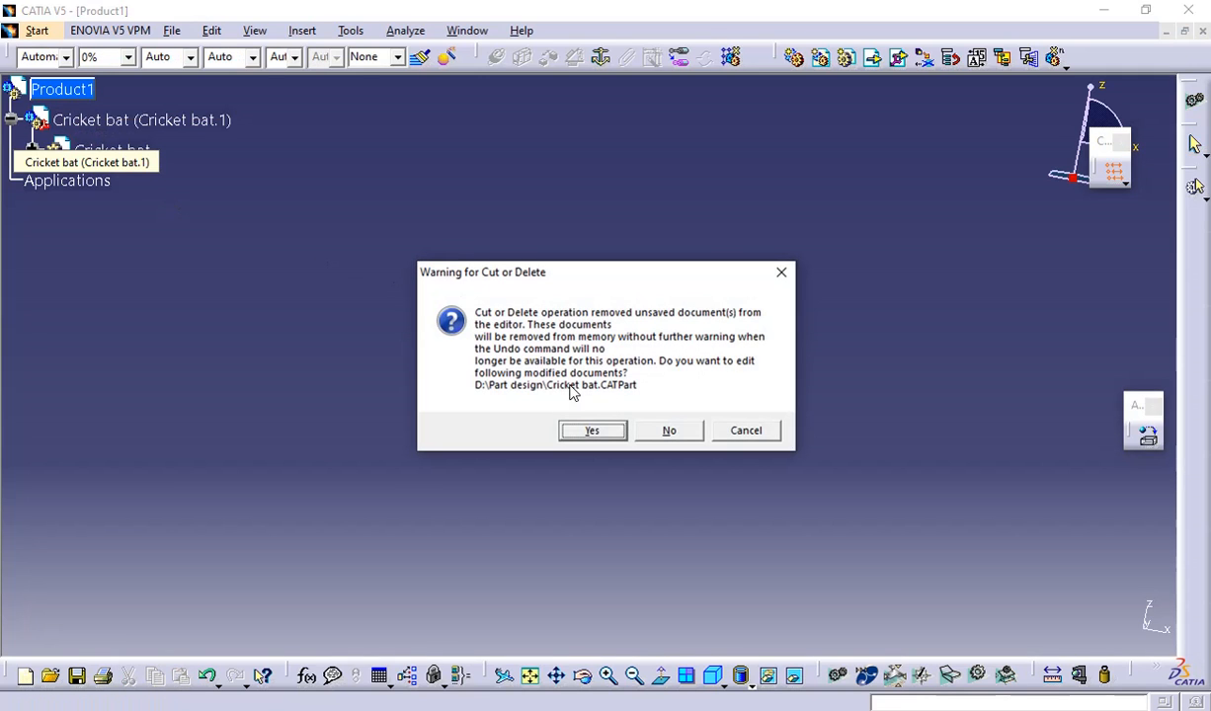
pyautogui.click(584, 428)
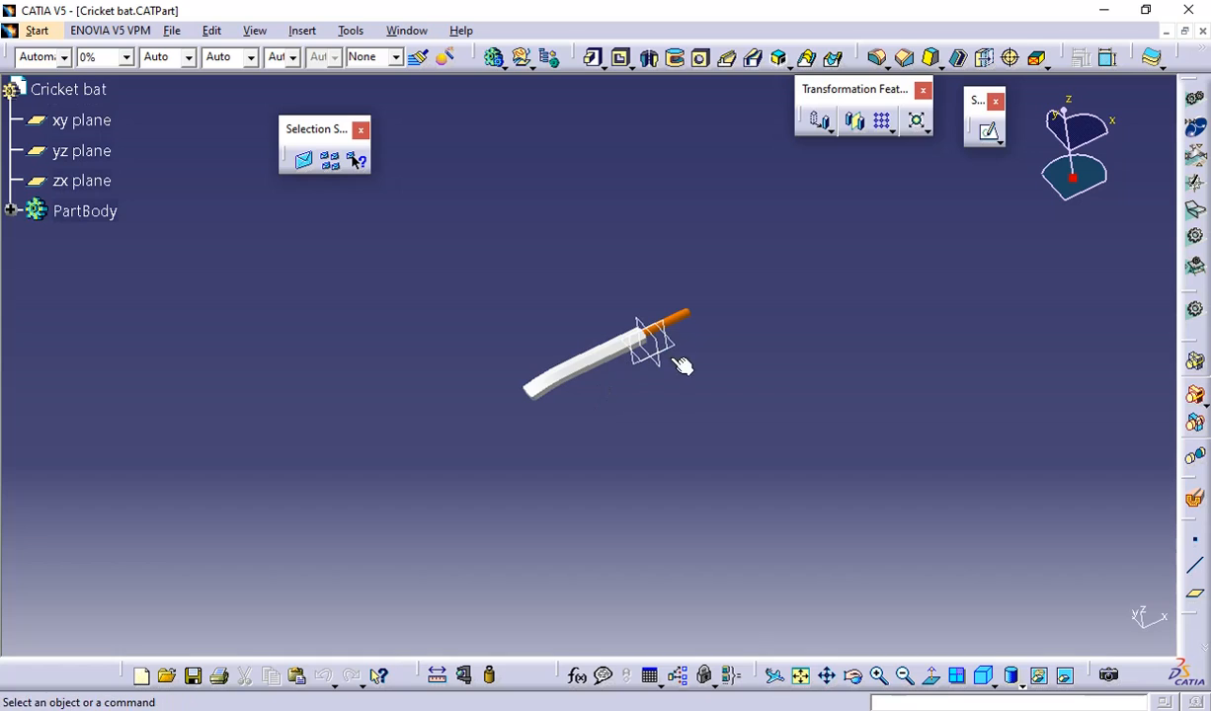
pyautogui.moveTo(600, 418); pyautogui.dragTo(625, 368, button='middle')
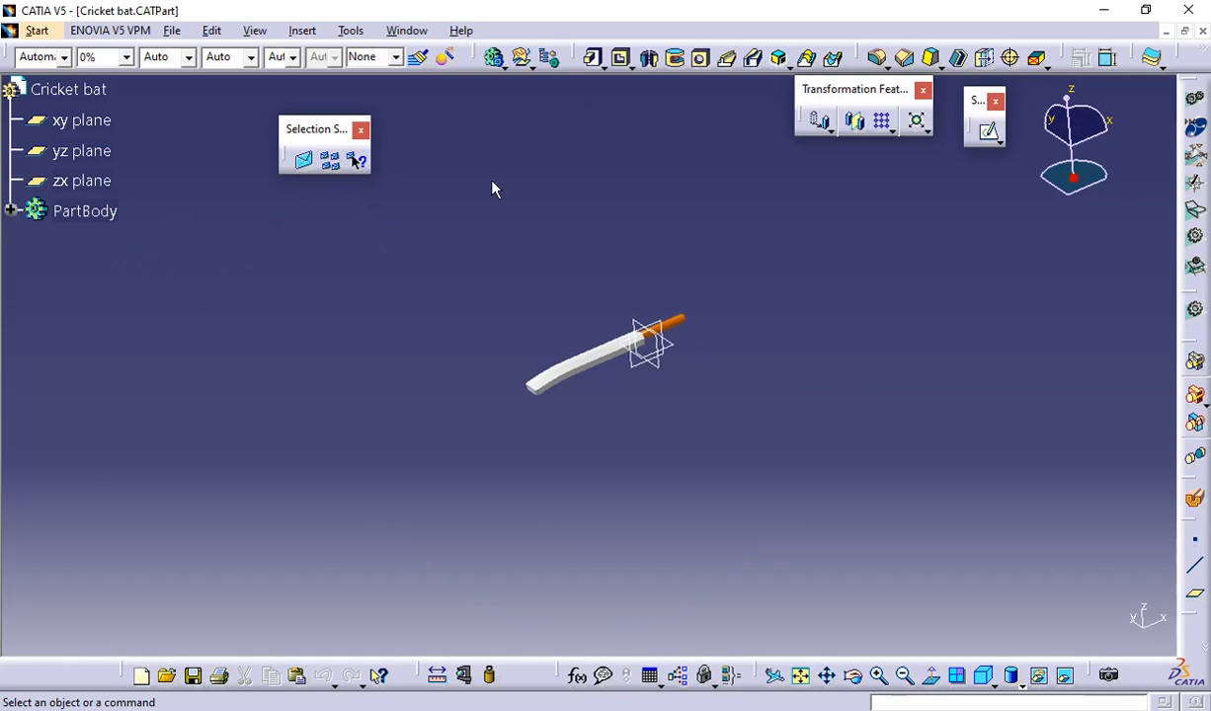
# - Restore the document windows from full size and tile Cricket bat.CATPart and Product1 vertically, side by side
pyautogui.click(1184, 31)
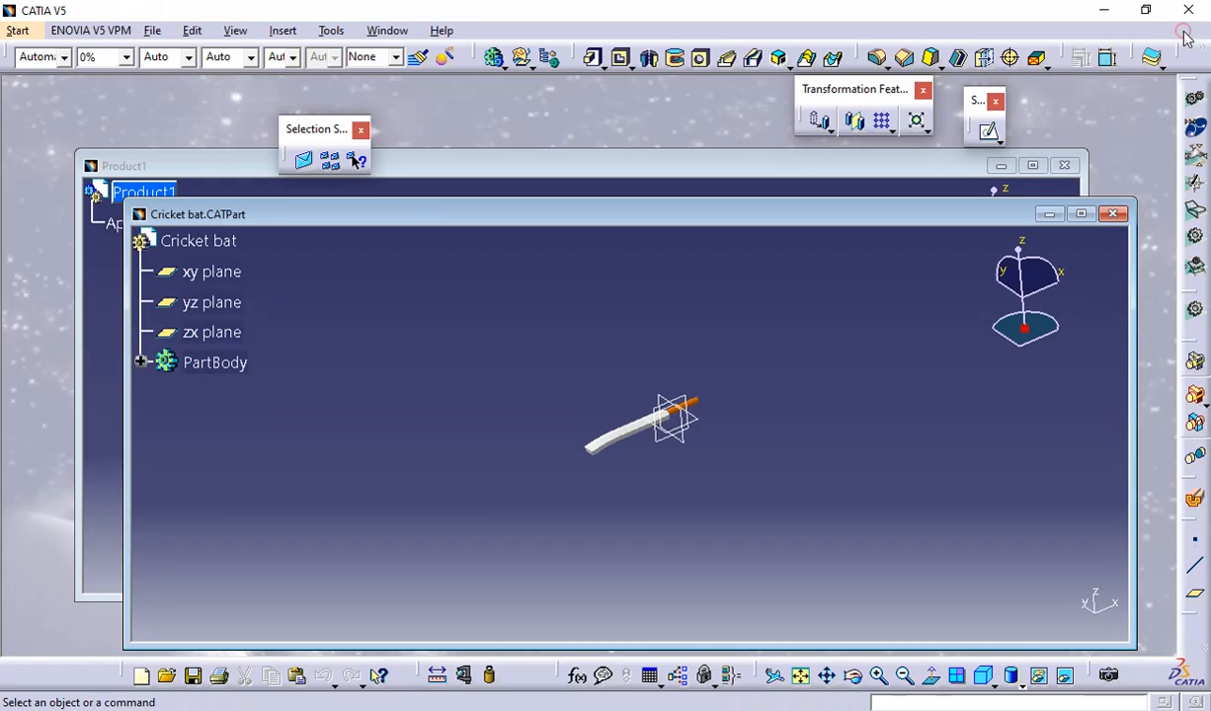
pyautogui.click(927, 172)
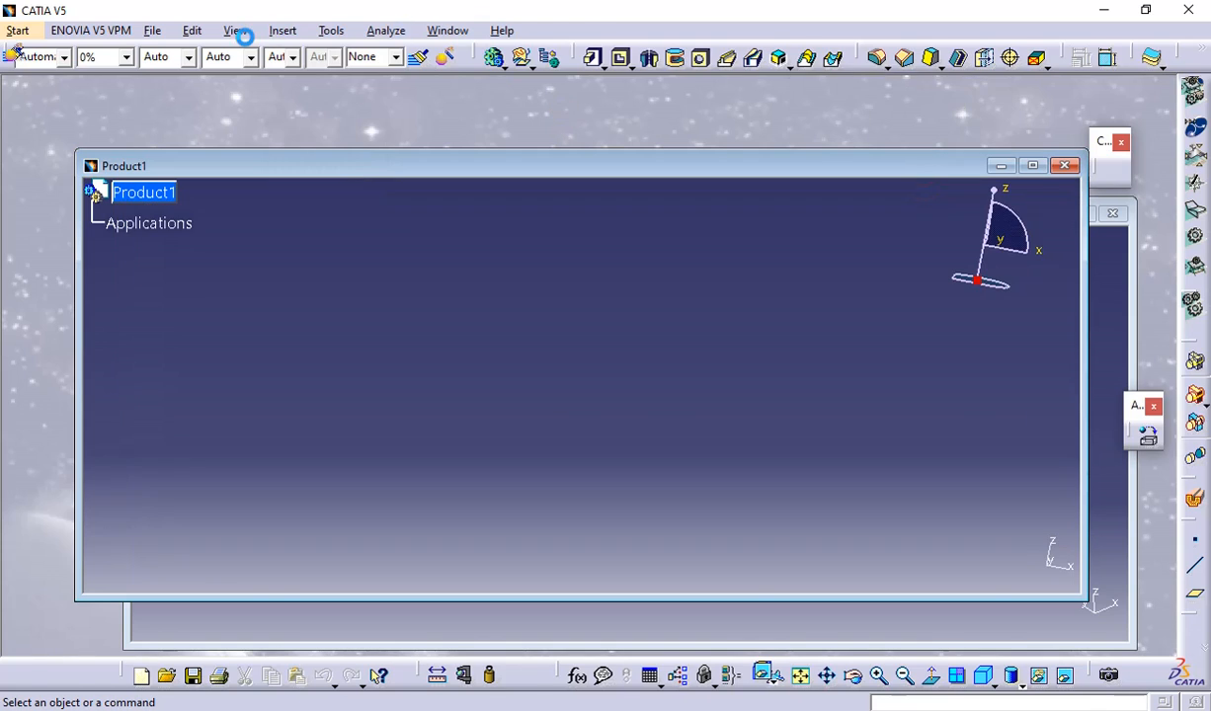
pyautogui.click(234, 32)
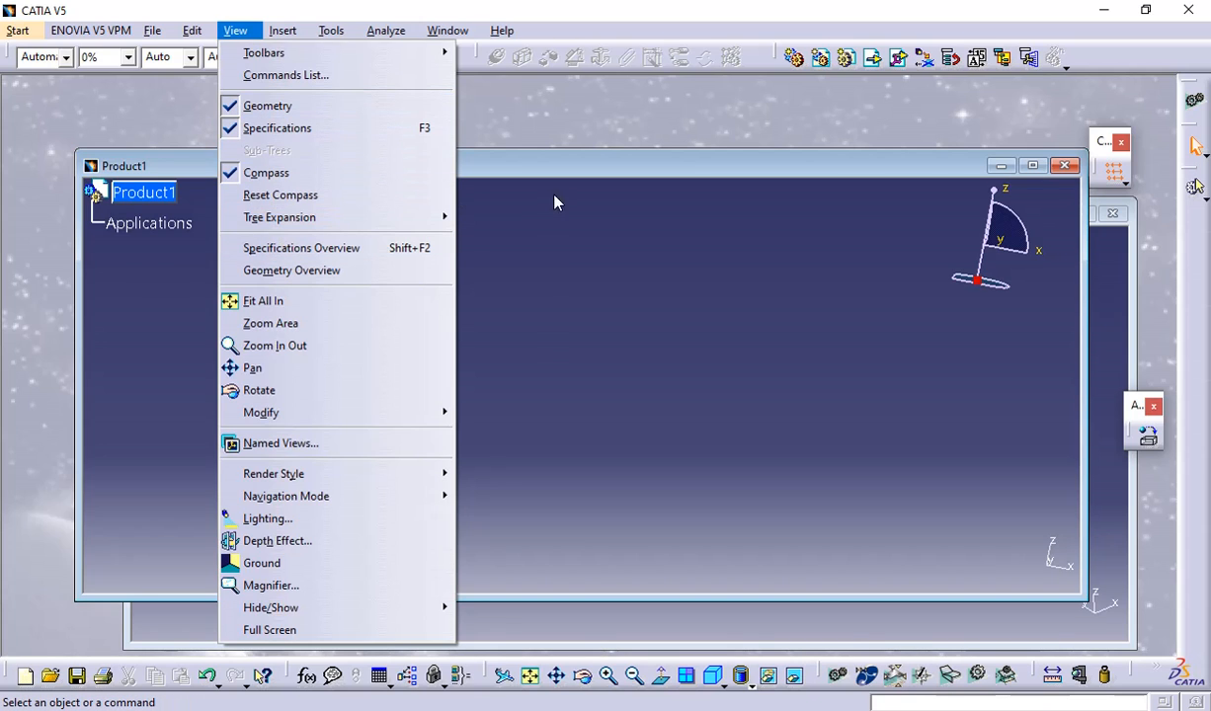
pyautogui.click(576, 168)
pyautogui.moveTo(576, 169); pyautogui.dragTo(5, 148)
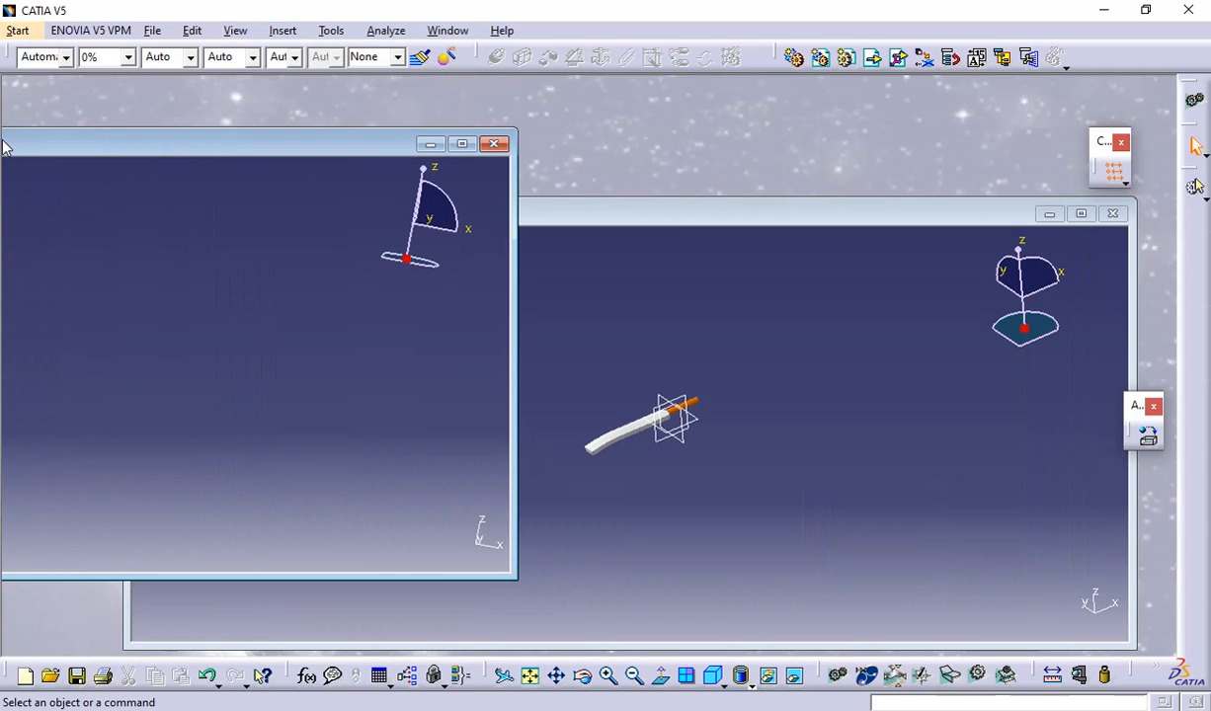
pyautogui.moveTo(696, 229); pyautogui.dragTo(764, 177)
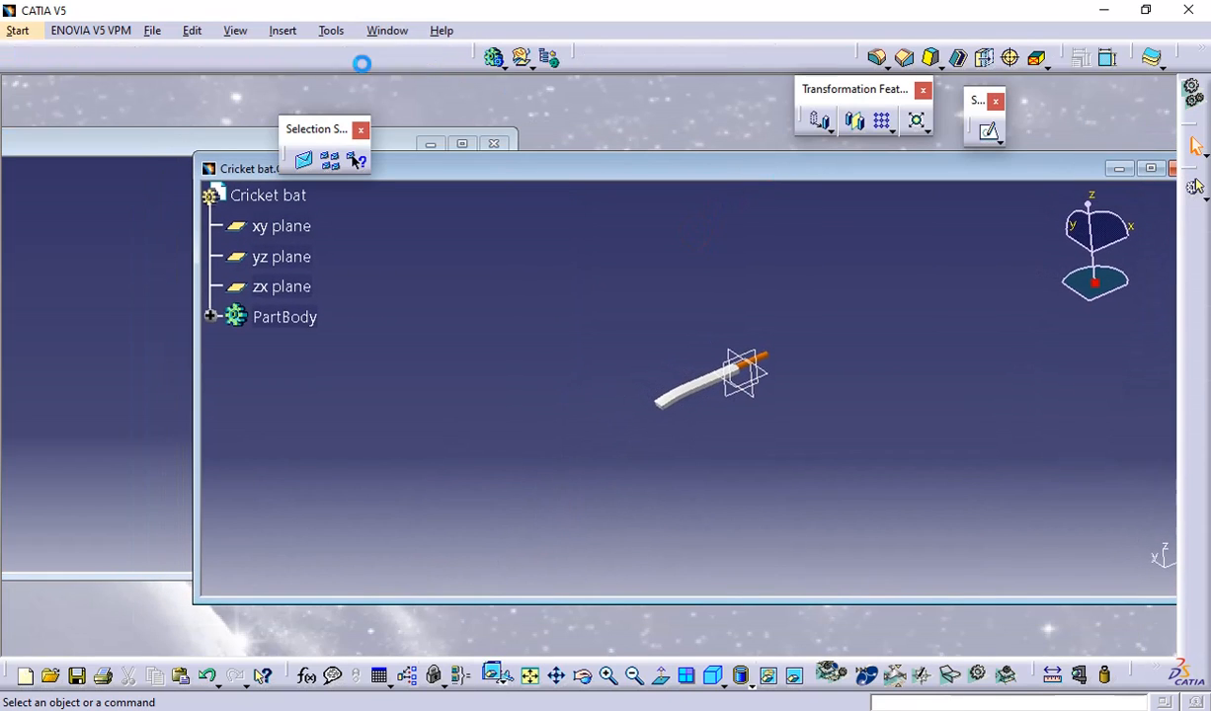
pyautogui.click(381, 34)
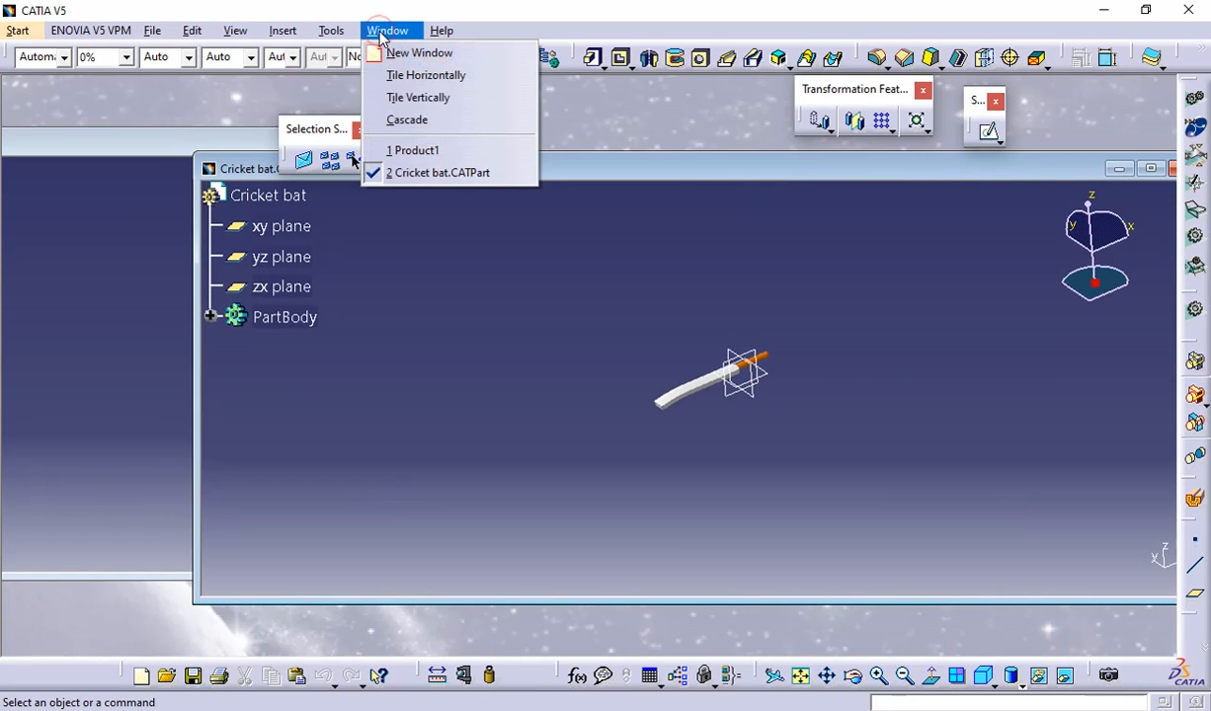
pyautogui.click(405, 99)
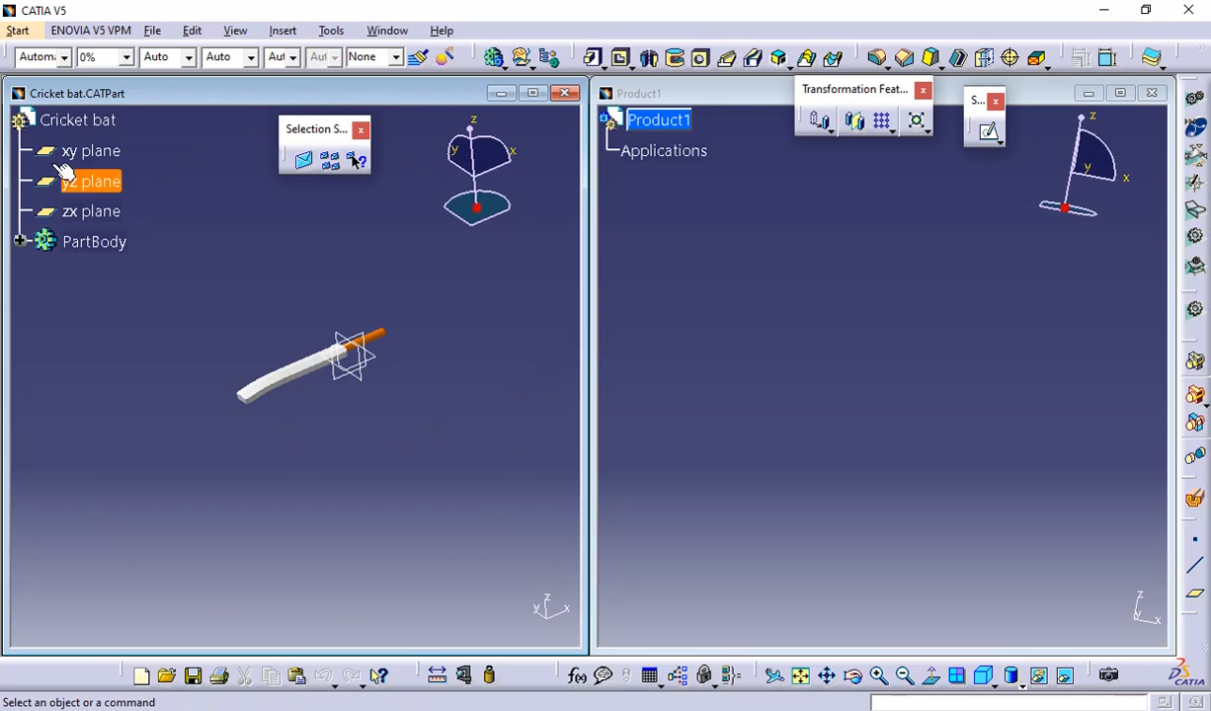
# - Copy the Cricket bat part from its own document and paste it into Product1 as a component
pyautogui.click(80, 129)
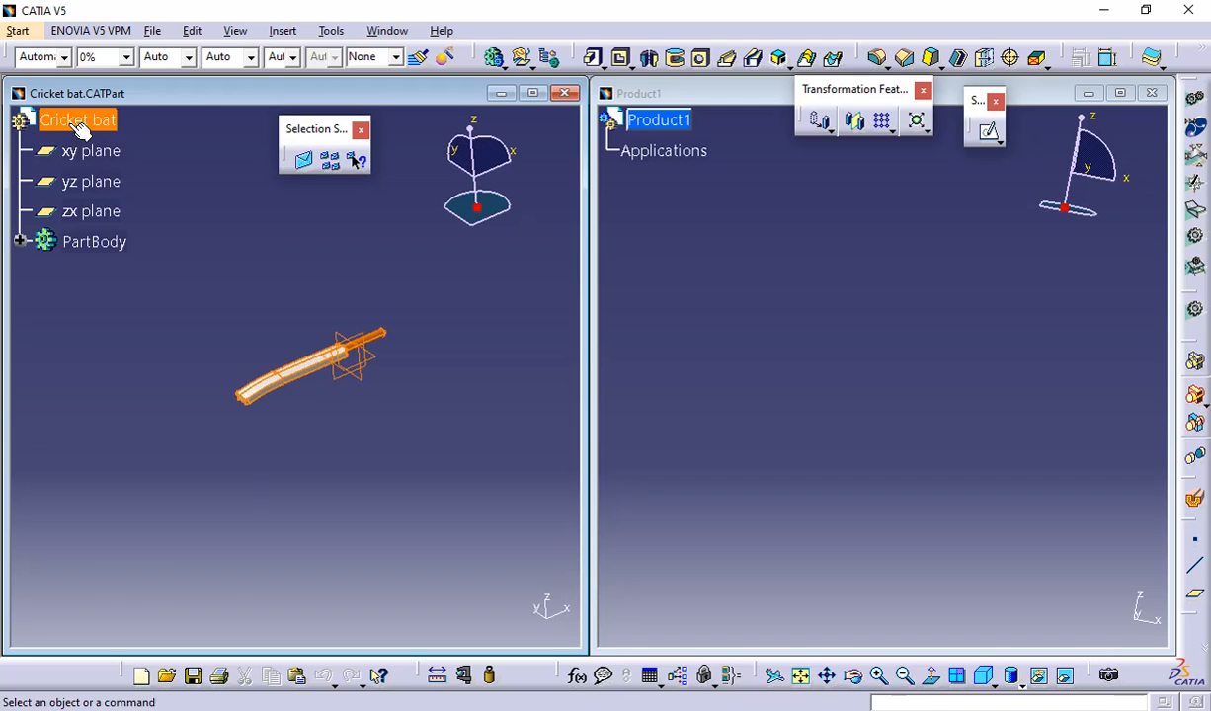
pyautogui.rightClick(80, 128)
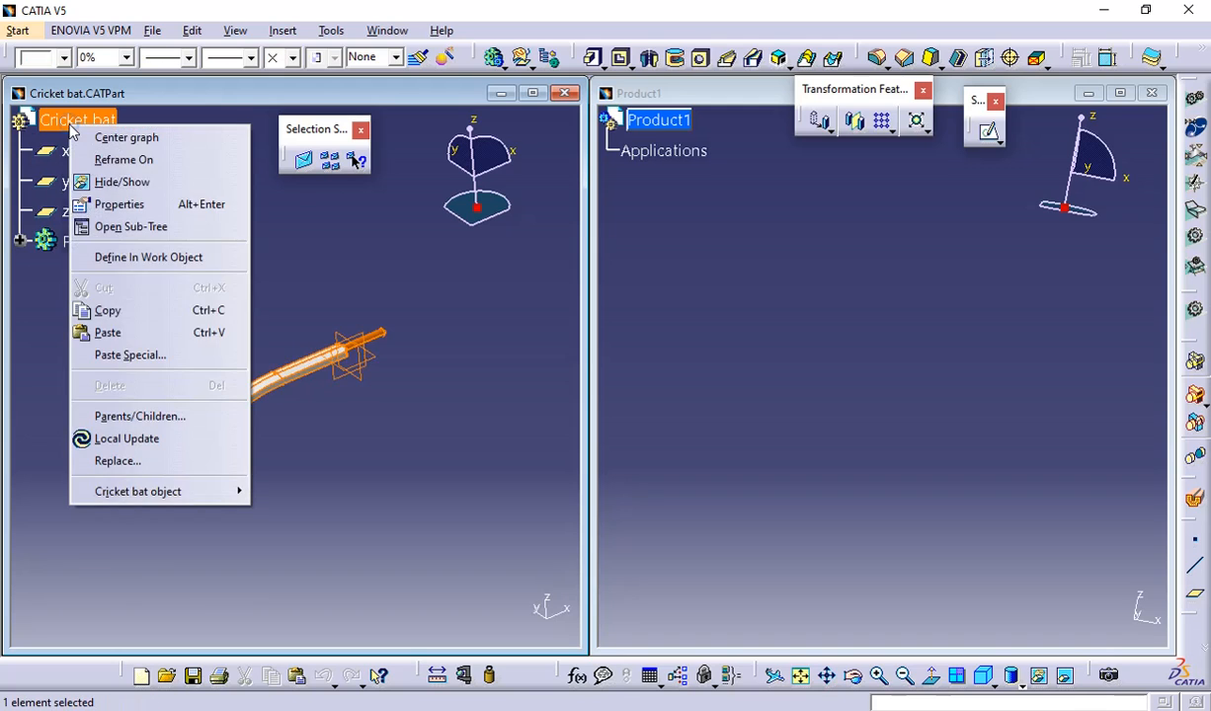
pyautogui.click(131, 313)
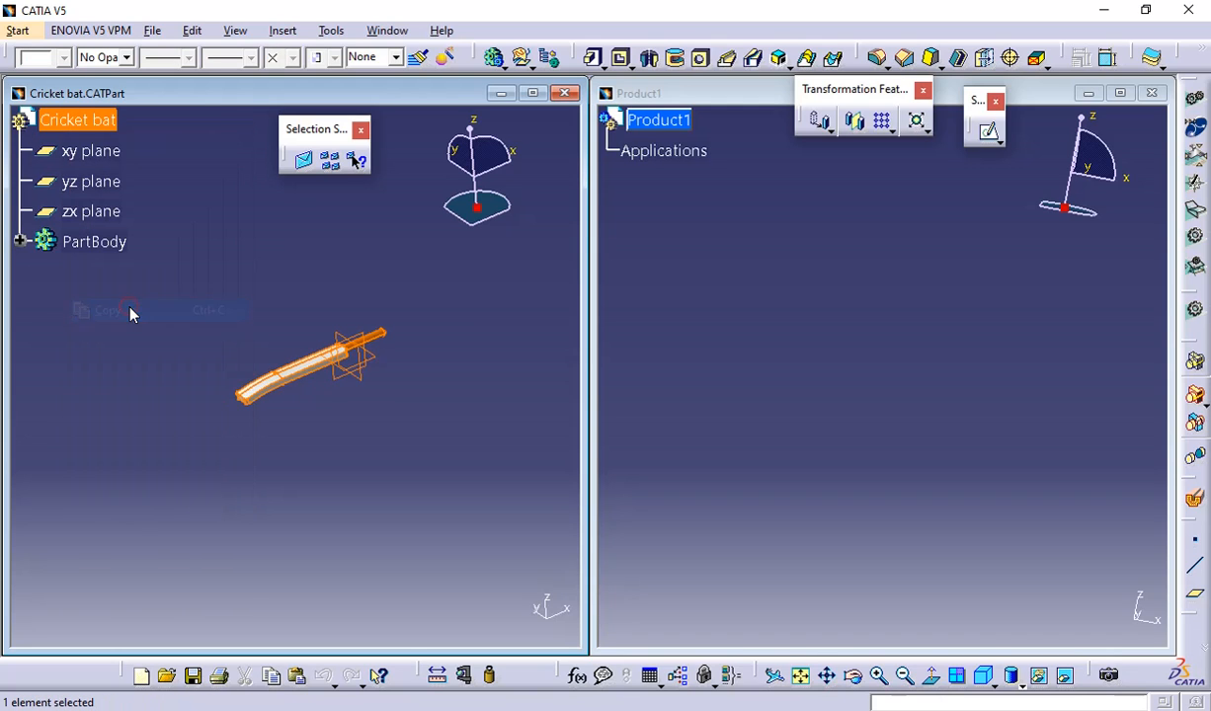
pyautogui.click(669, 120)
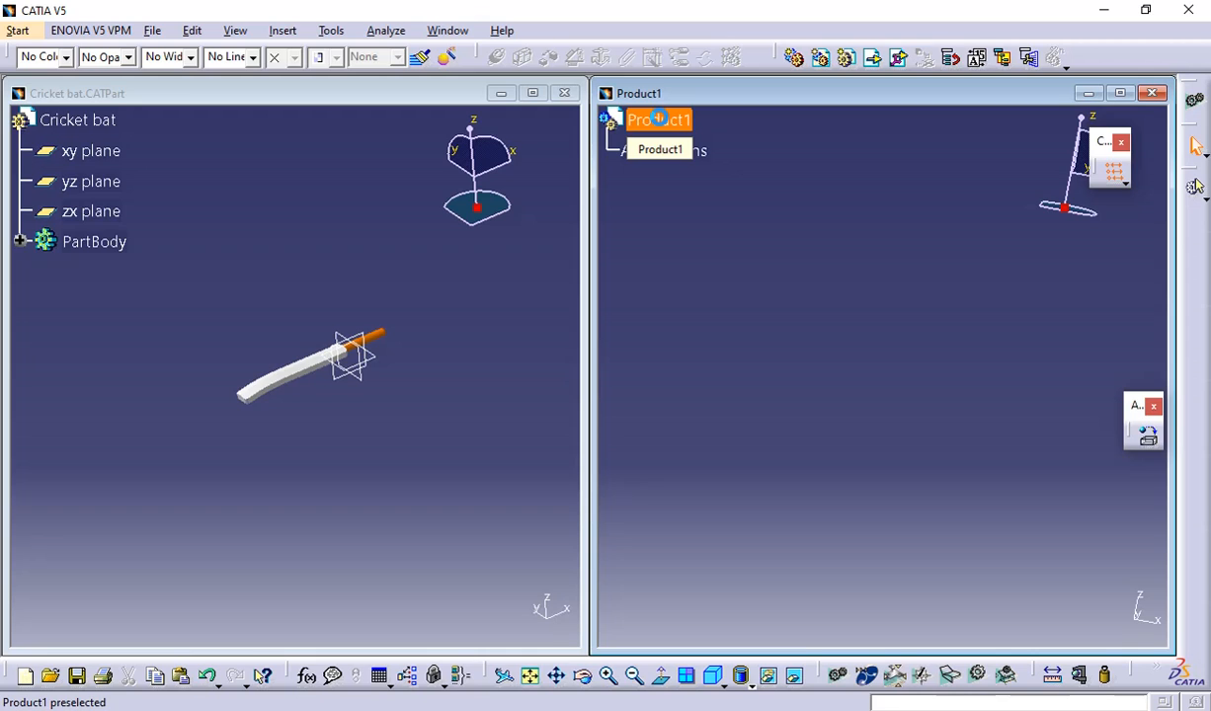
pyautogui.rightClick(659, 117)
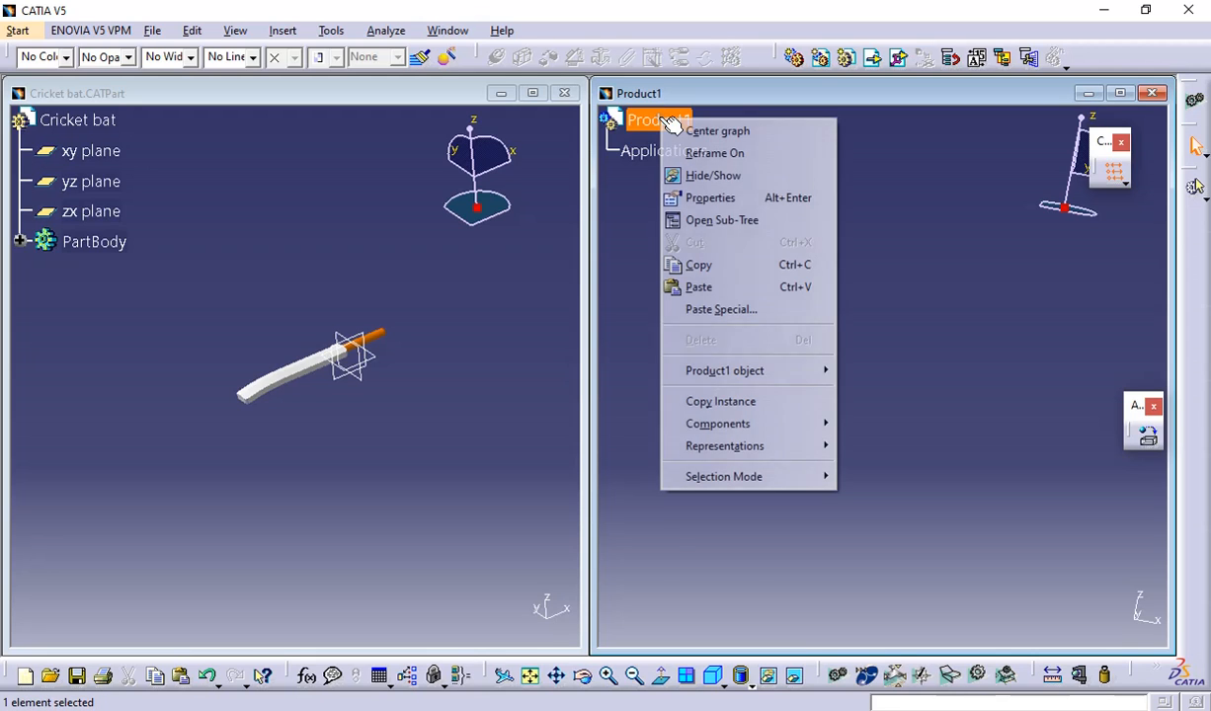
pyautogui.click(695, 289)
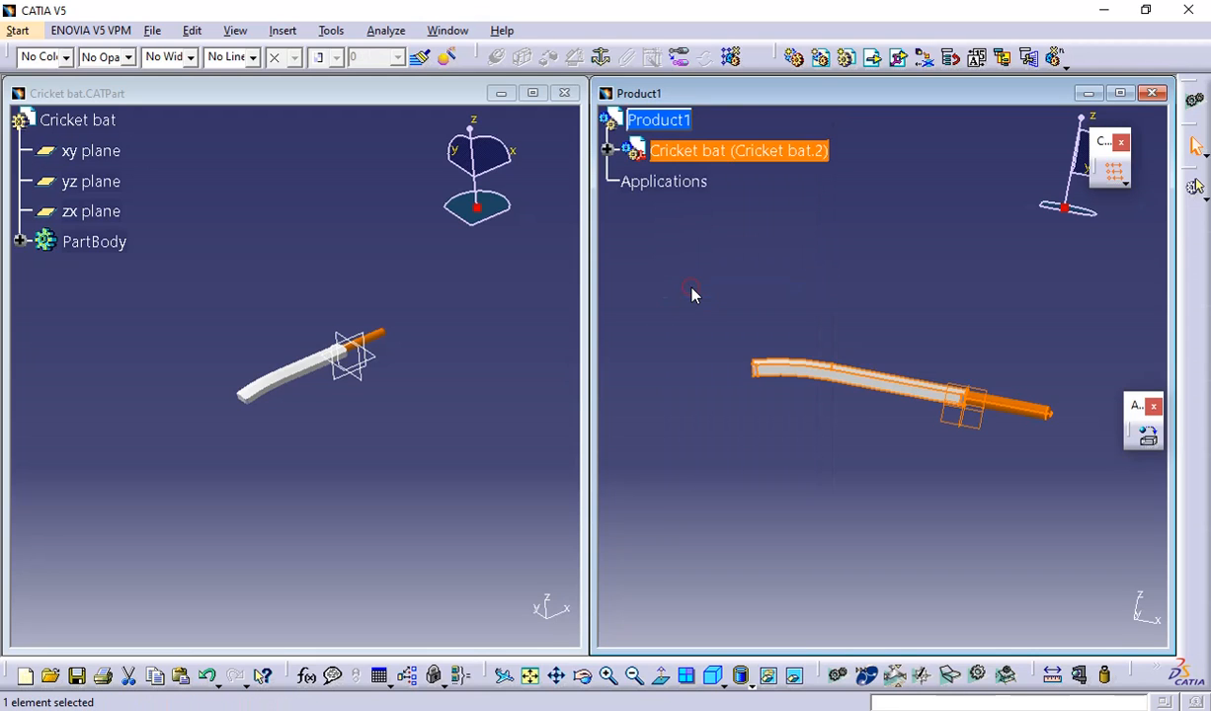
pyautogui.moveTo(973, 301); pyautogui.dragTo(909, 281, button='middle')
pyautogui.click(911, 296)
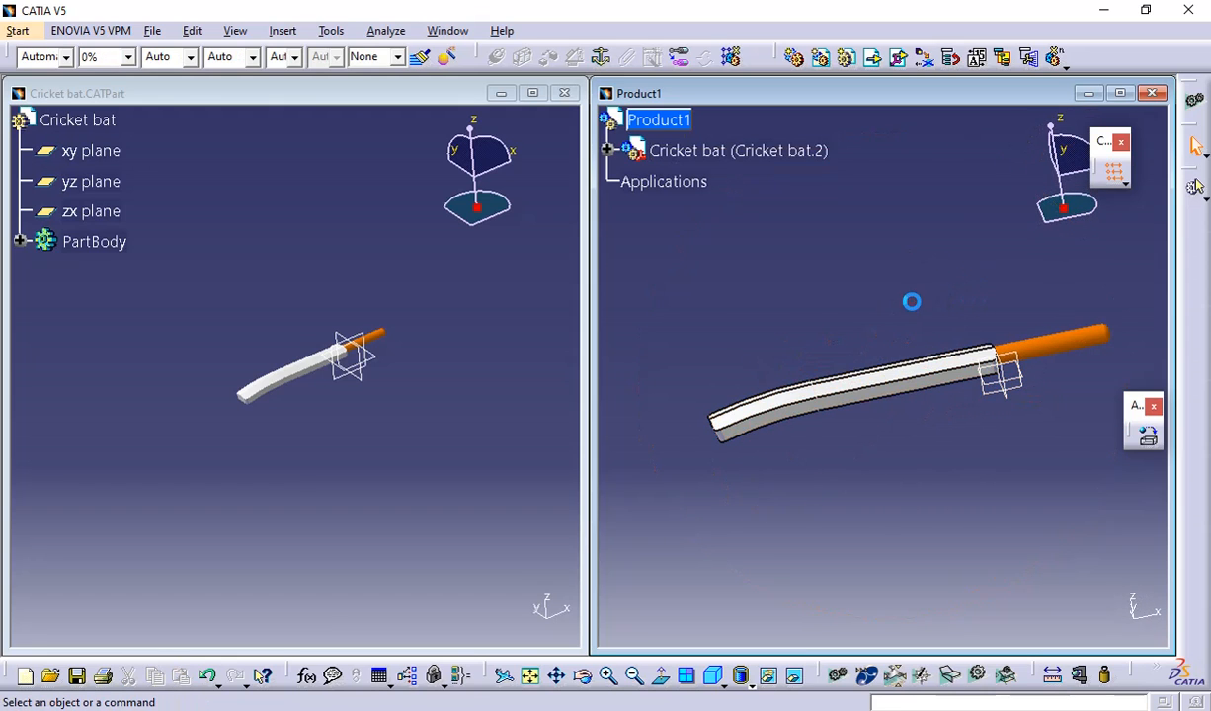
# - Close the Cricket bat.CATPart document without saving its changes and maximize the Product1 window
pyautogui.moveTo(930, 462)
pyautogui.mouseDown(button='middle')
pyautogui.moveTo(773, 481)
pyautogui.moveTo(911, 426)
pyautogui.moveTo(938, 484)
pyautogui.mouseUp(button='middle')
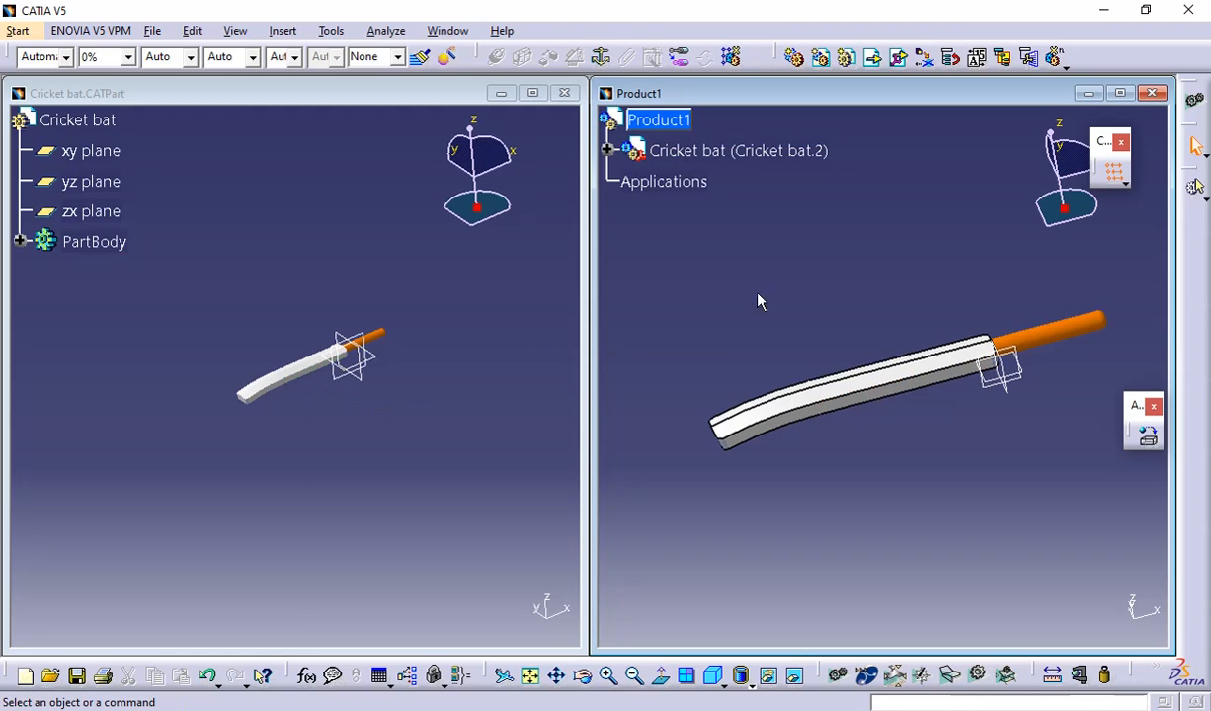
pyautogui.click(568, 95)
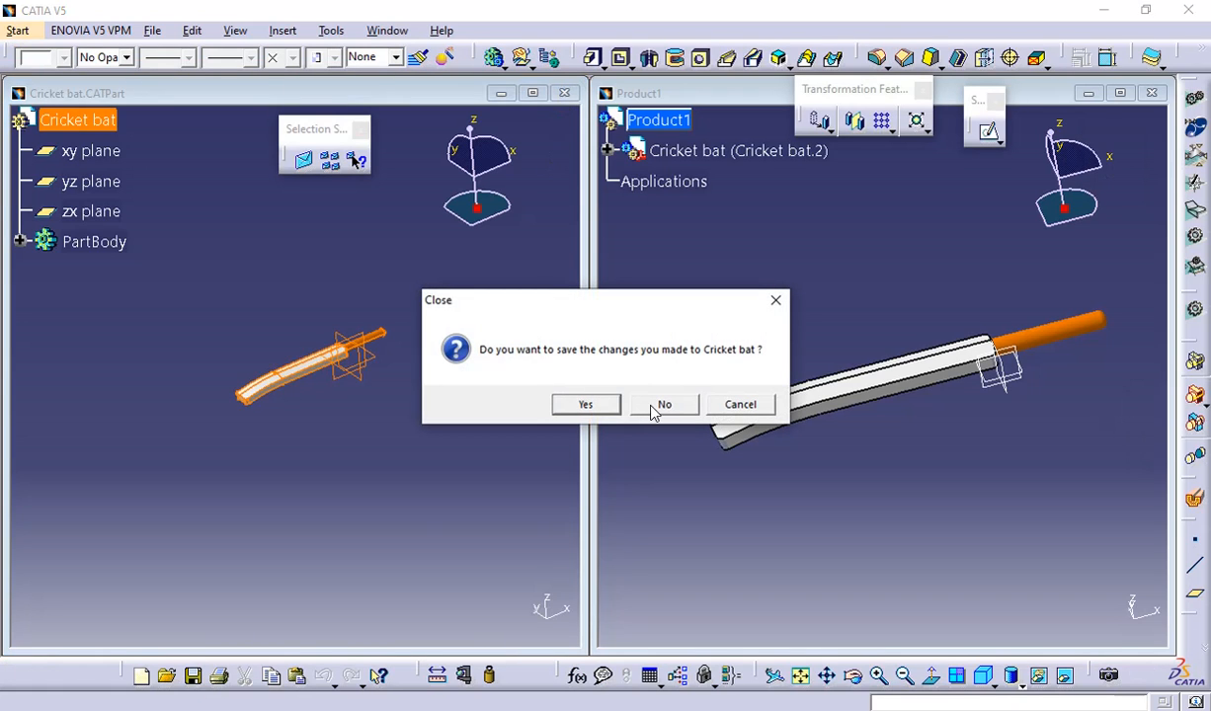
pyautogui.click(658, 406)
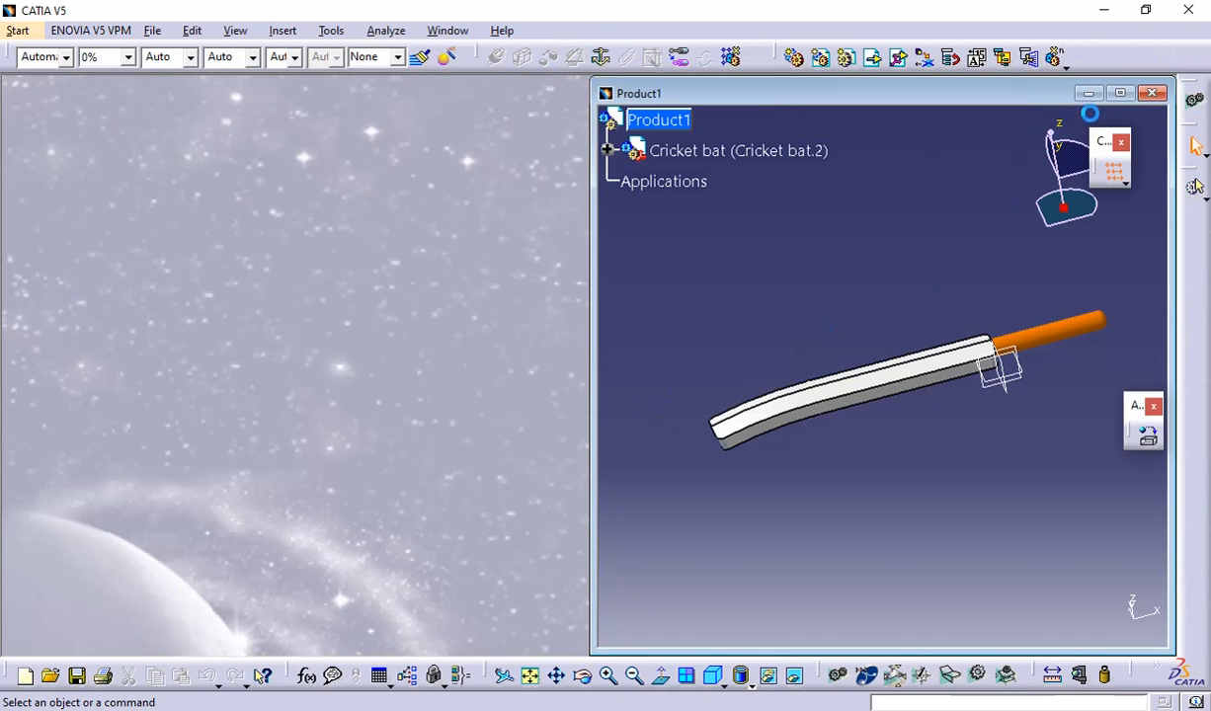
pyautogui.click(1120, 93)
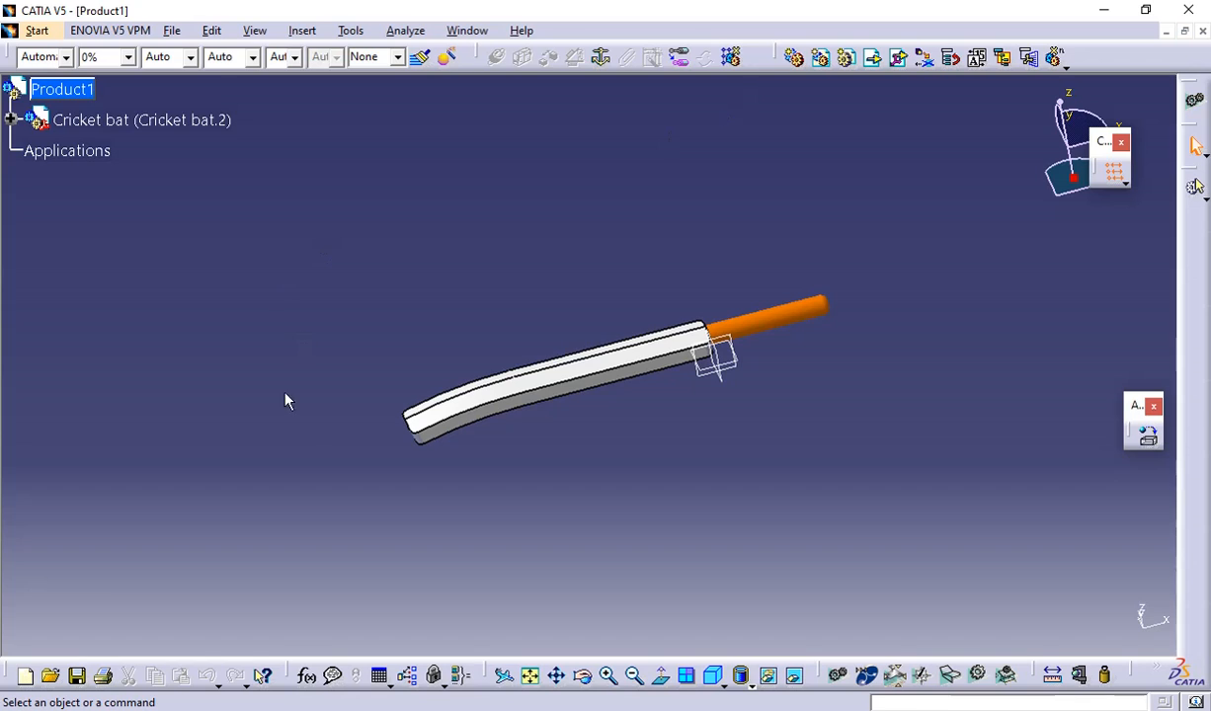
pyautogui.click(542, 397)
pyautogui.click(597, 361)
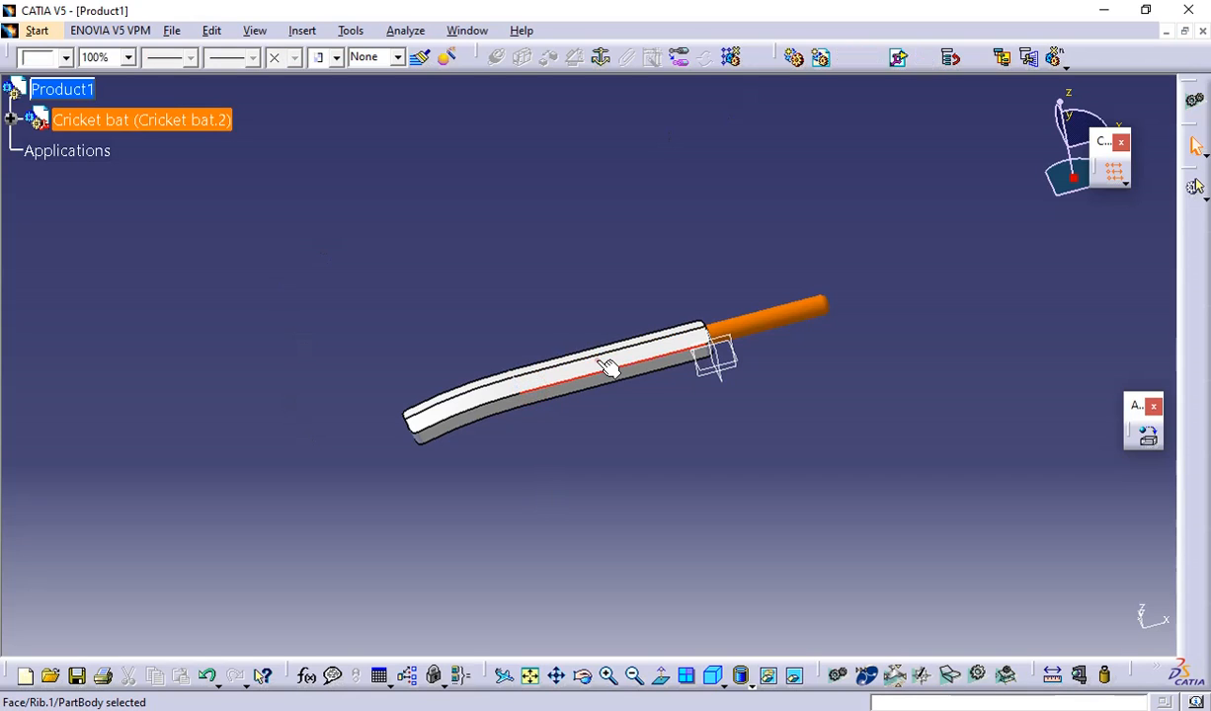
pyautogui.click(594, 427)
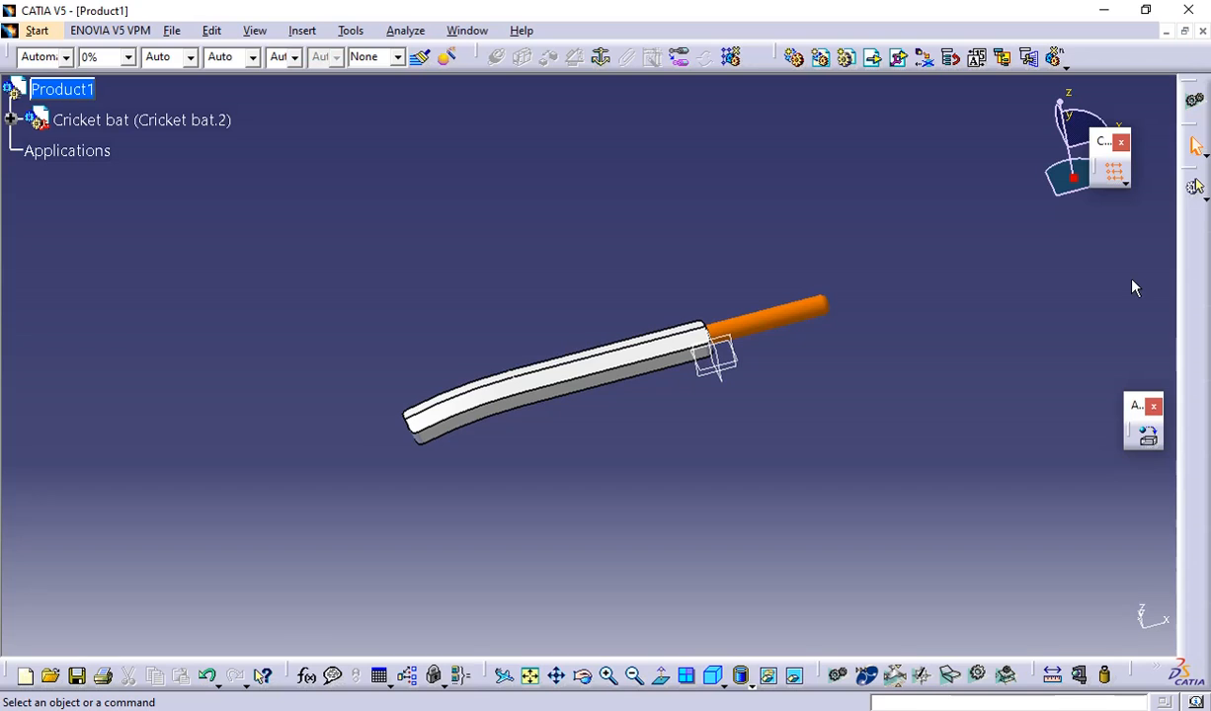
# - Show the Move toolbar and dock it among the vertical tools beside the Product1 view
pyautogui.rightClick(1191, 239)
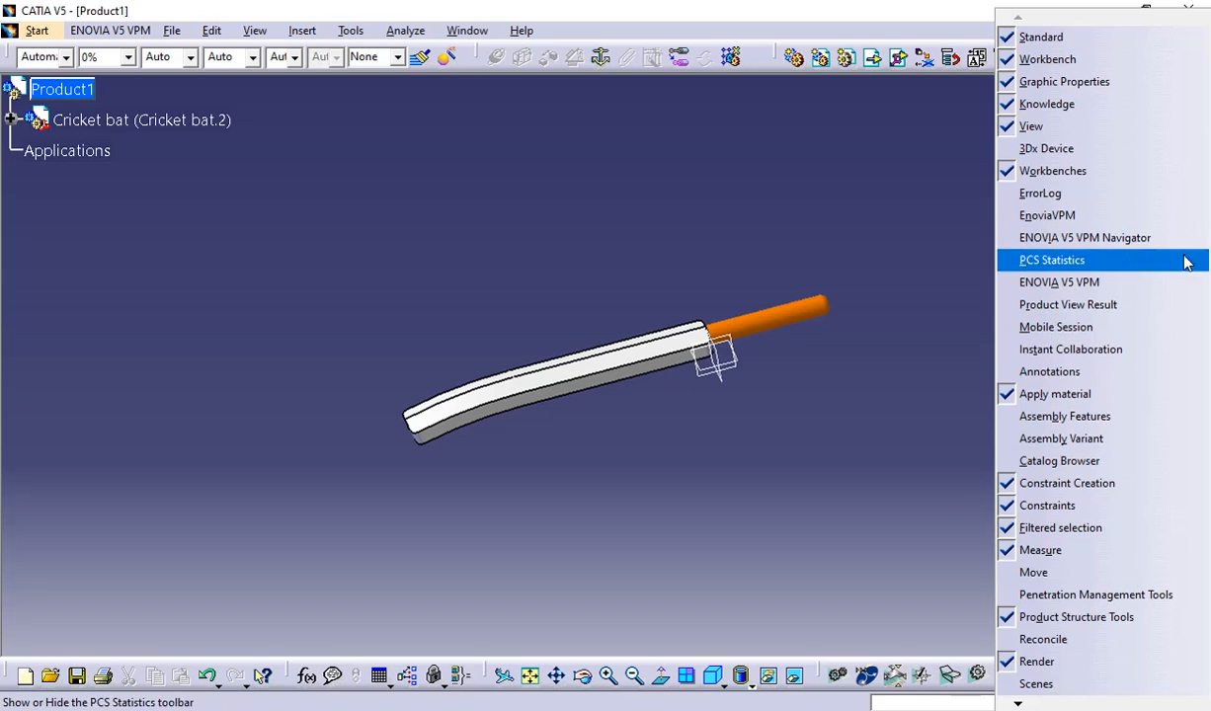
pyautogui.click(1028, 576)
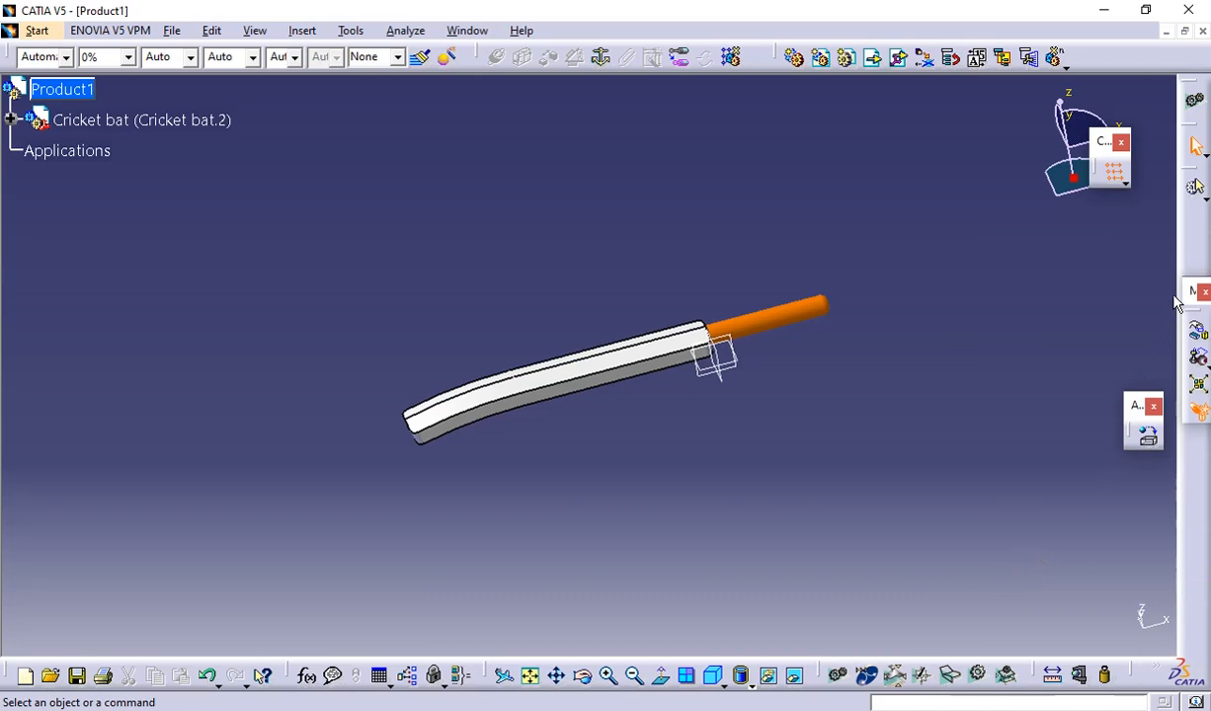
pyautogui.moveTo(1186, 287)
pyautogui.mouseDown()
pyautogui.moveTo(1179, 270)
pyautogui.moveTo(1188, 286)
pyautogui.mouseUp()
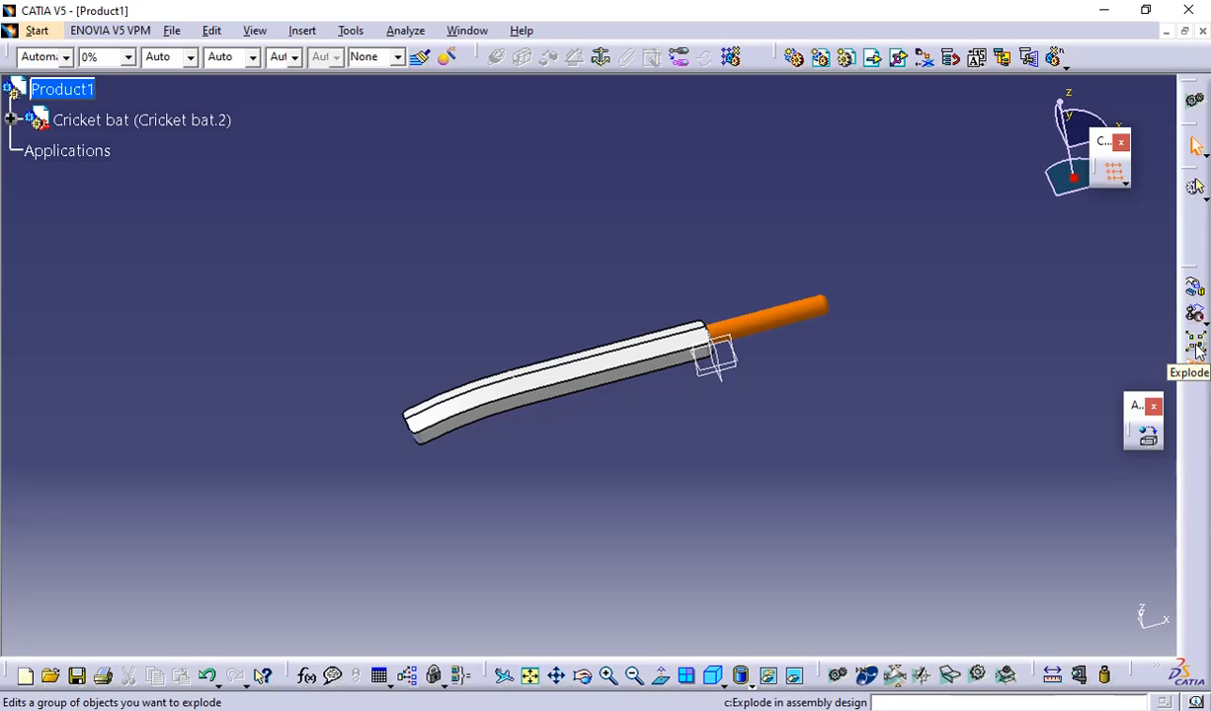
# - Start Manipulation and shift the cricket bat slightly along its handle's centreline using Drag along any axis
pyautogui.click(1194, 295)
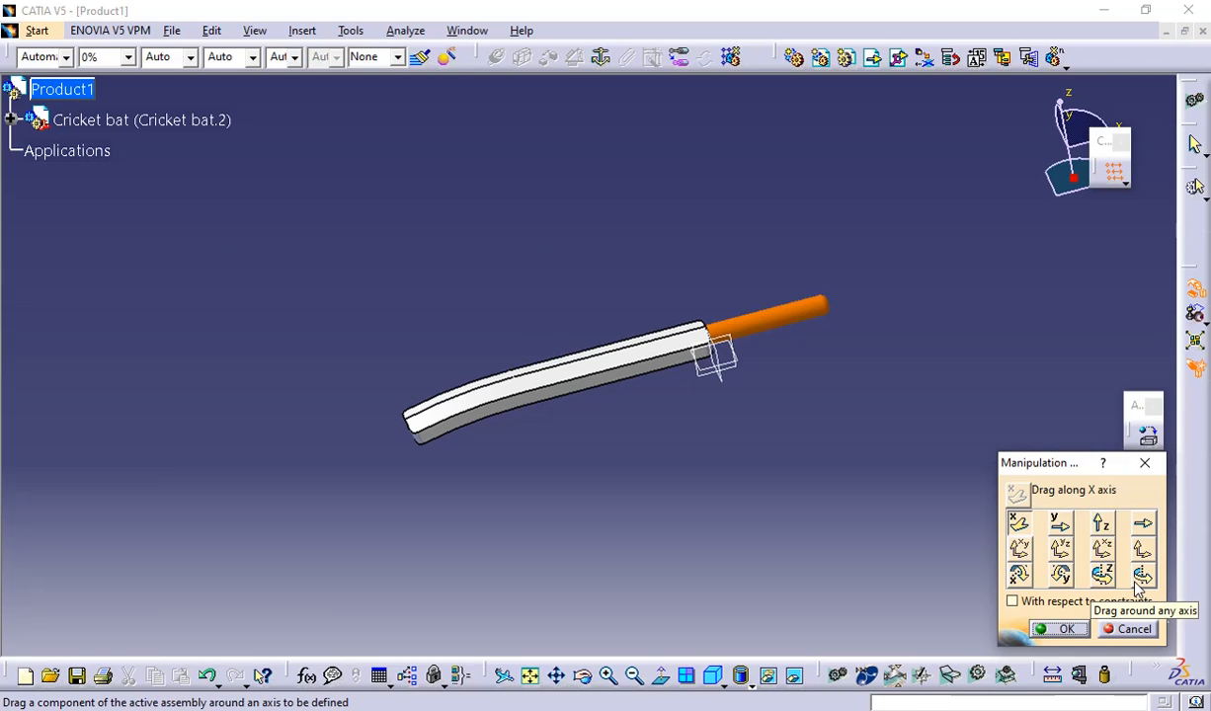
pyautogui.click(1144, 525)
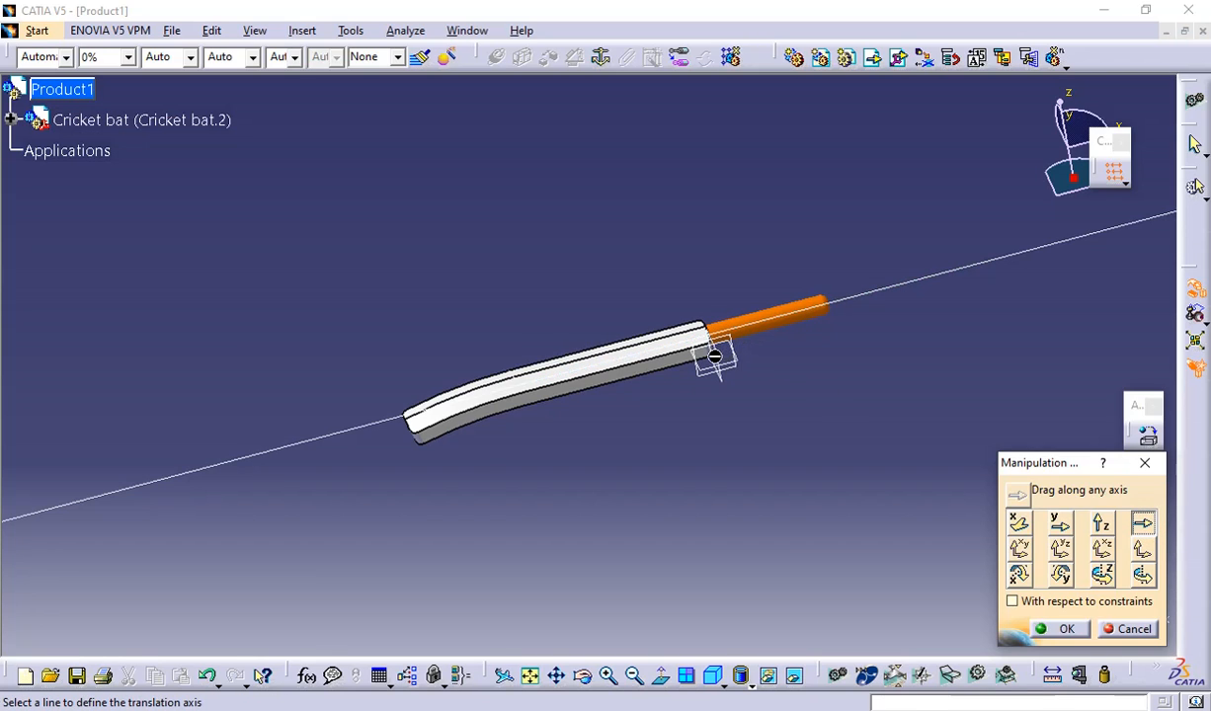
pyautogui.click(748, 339)
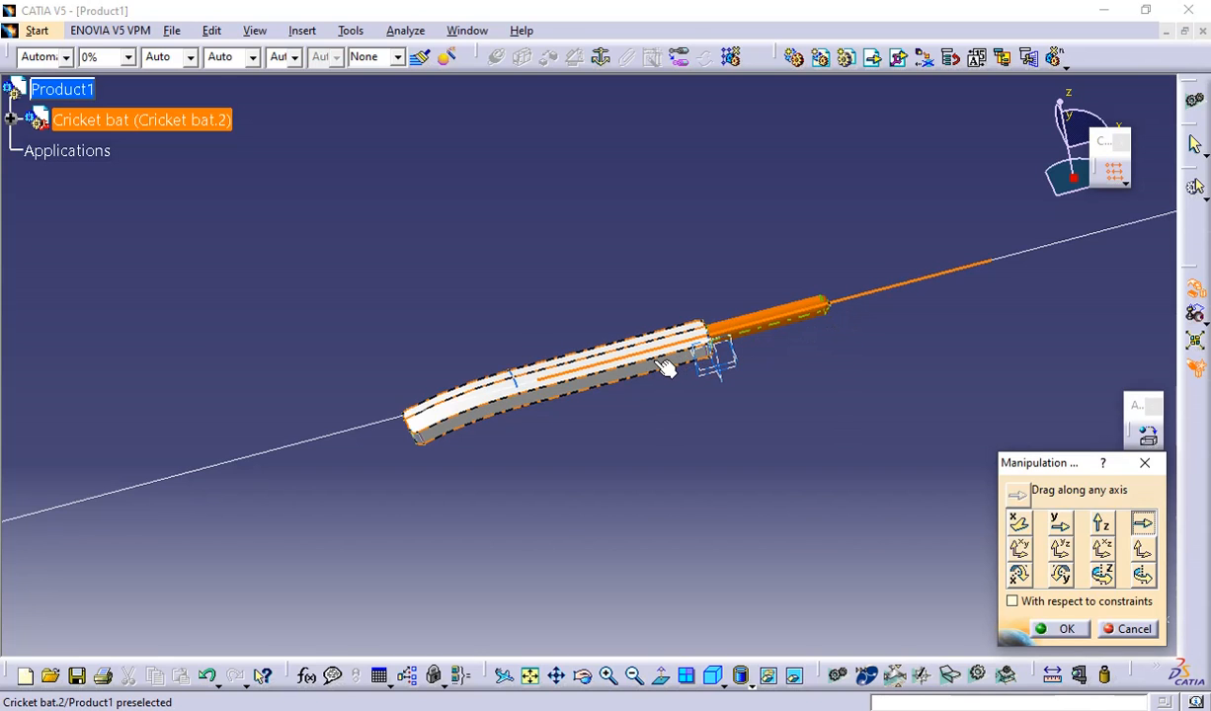
pyautogui.moveTo(658, 355)
pyautogui.mouseDown()
pyautogui.moveTo(822, 324)
pyautogui.moveTo(300, 438)
pyautogui.moveTo(880, 309)
pyautogui.moveTo(389, 406)
pyautogui.moveTo(1017, 300)
pyautogui.moveTo(656, 361)
pyautogui.mouseUp()
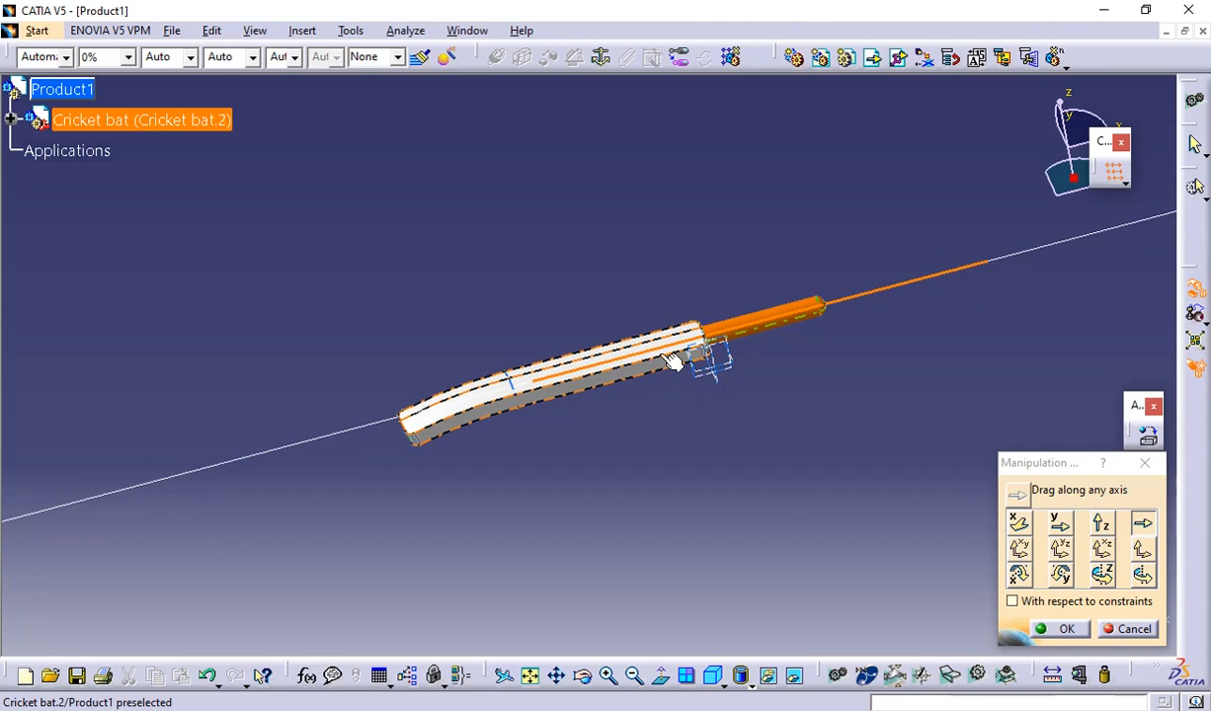
pyautogui.moveTo(828, 425); pyautogui.dragTo(712, 278, button='middle')
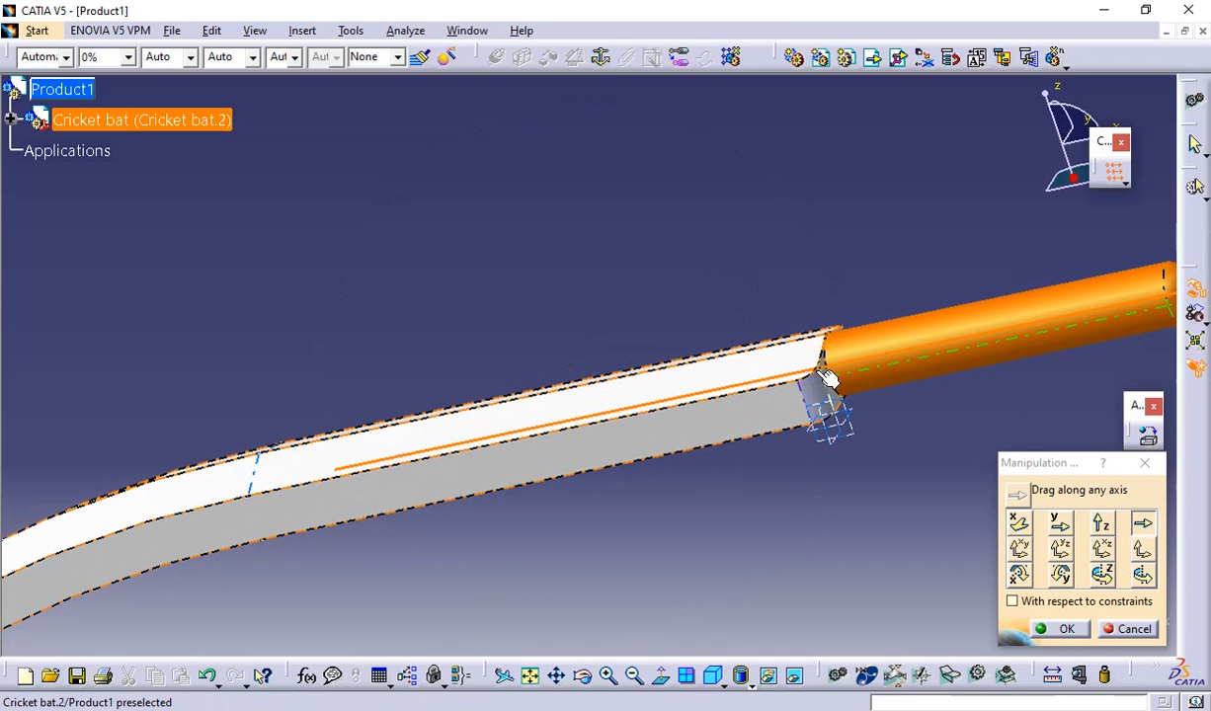
pyautogui.moveTo(814, 406); pyautogui.dragTo(807, 410)
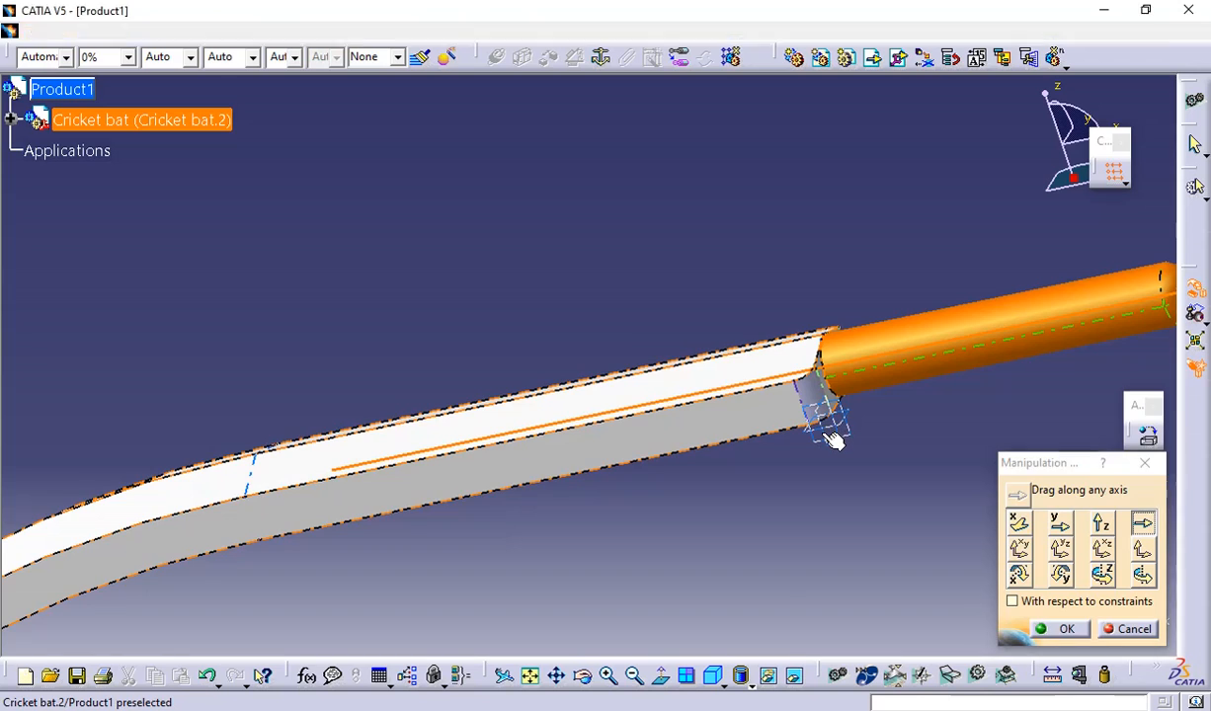
pyautogui.rightClick(838, 356)
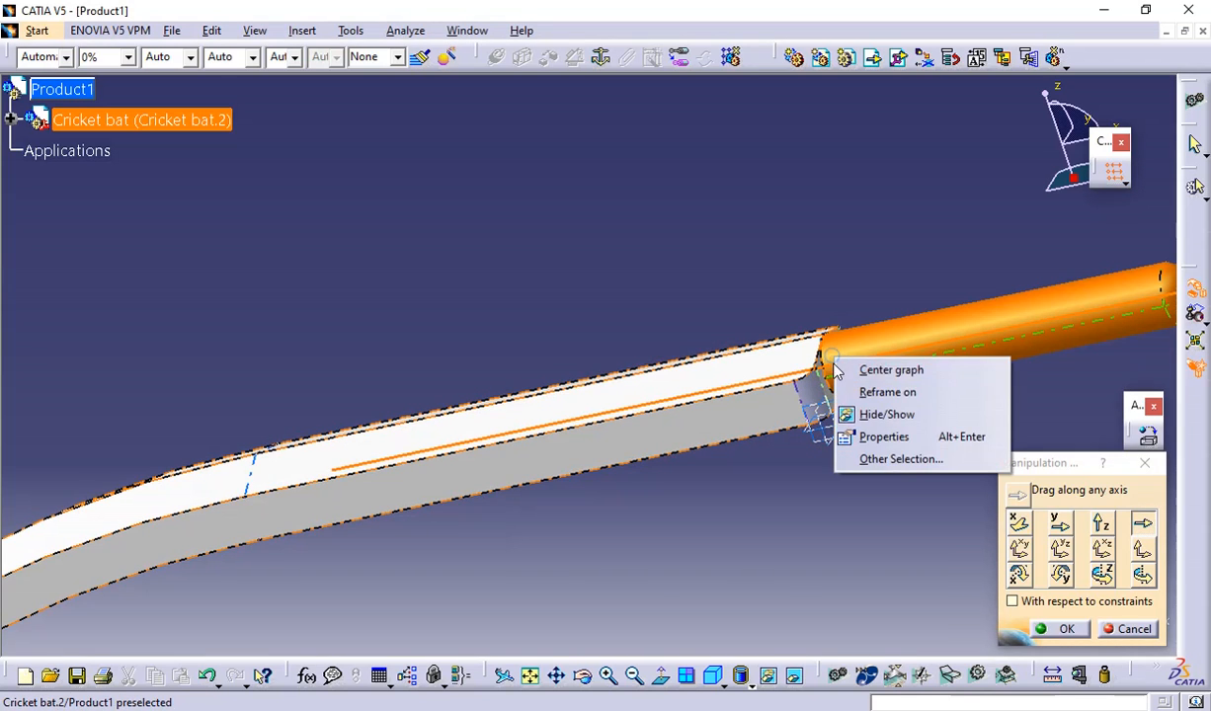
pyautogui.click(816, 515)
pyautogui.moveTo(807, 487); pyautogui.dragTo(713, 469, button='middle')
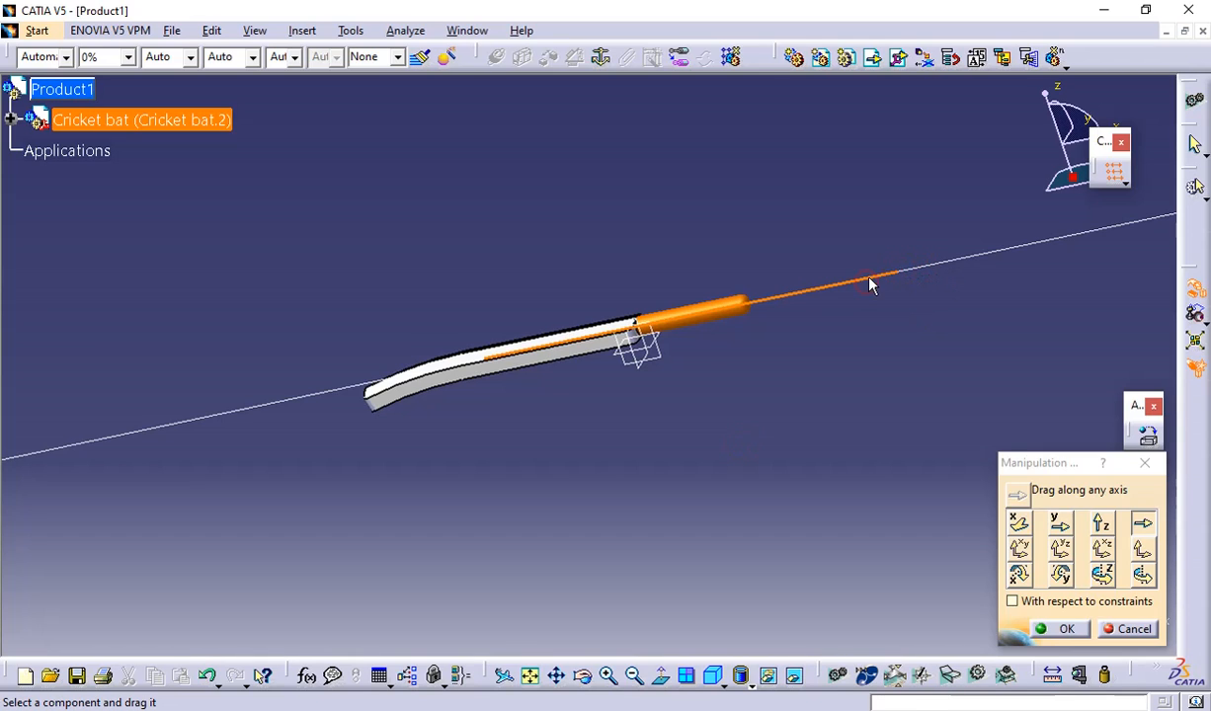
pyautogui.moveTo(869, 285); pyautogui.dragTo(827, 154)
# - Move the cricket bat freely along the Y axis and along the Z axis using Manipulation
pyautogui.click(1059, 523)
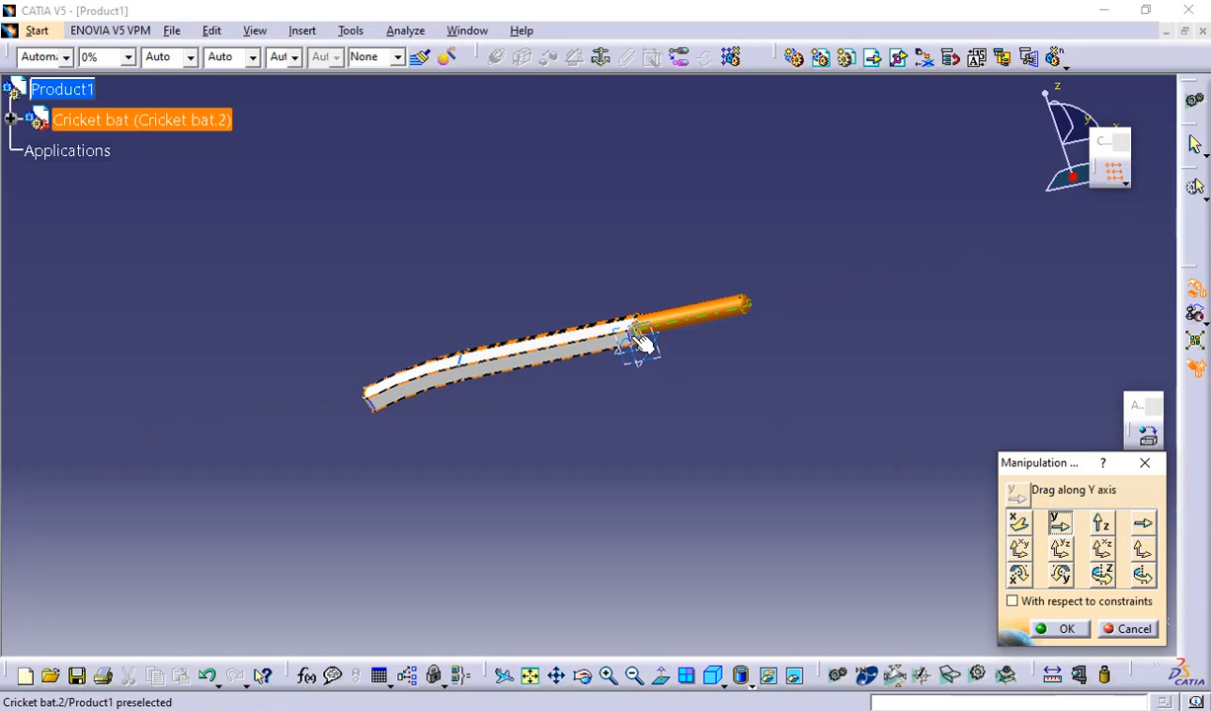
pyautogui.moveTo(643, 343); pyautogui.dragTo(677, 315)
pyautogui.moveTo(690, 325); pyautogui.dragTo(769, 314)
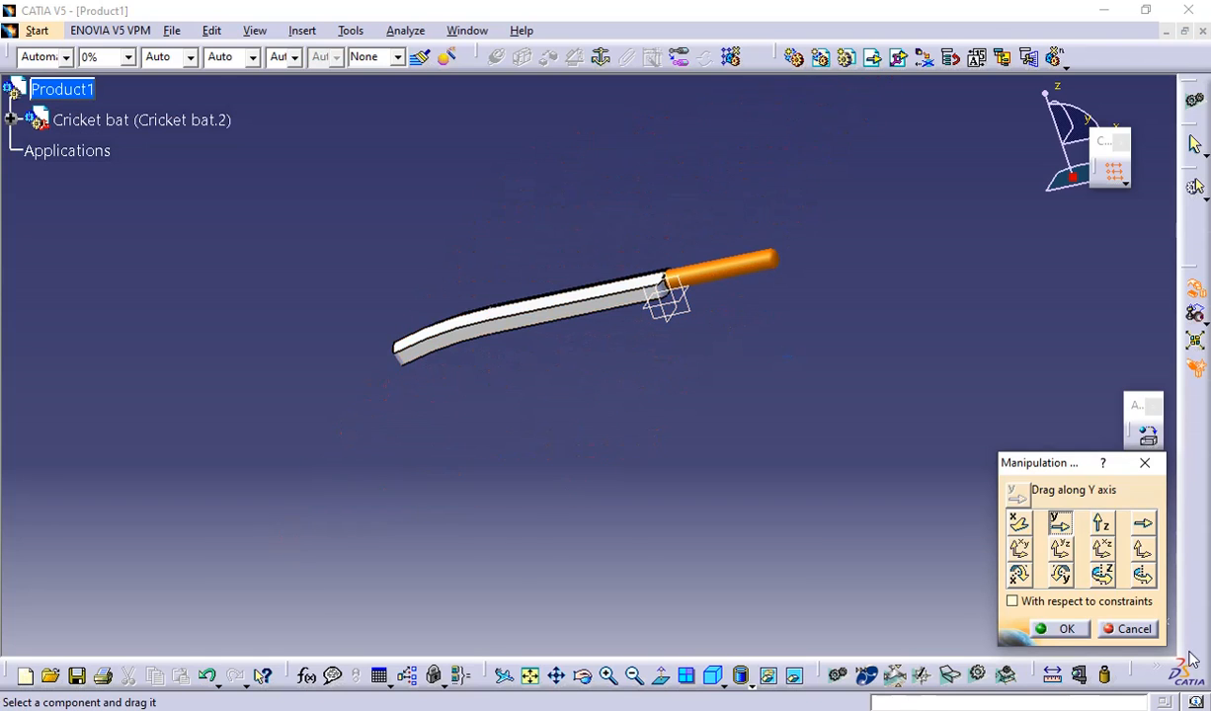
pyautogui.click(1101, 523)
pyautogui.moveTo(615, 284); pyautogui.dragTo(660, 342)
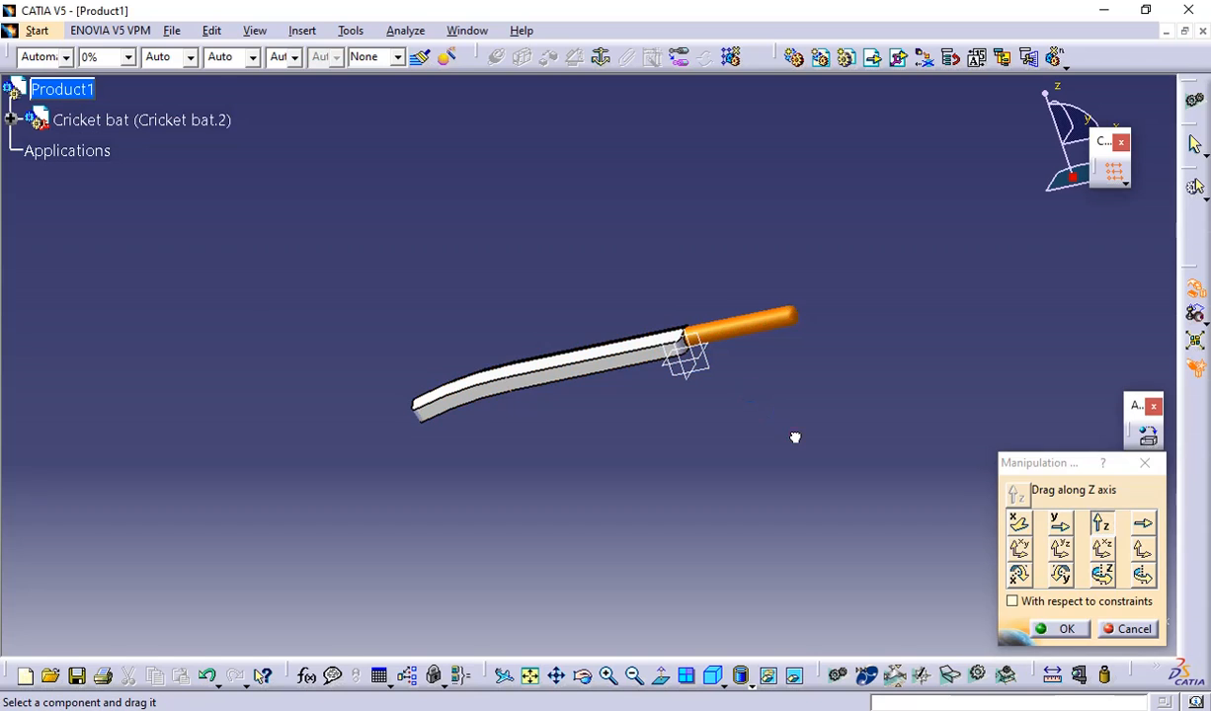
# - Move the cricket bat freely within the XY plane and within the XZ plane using Manipulation
pyautogui.click(1019, 548)
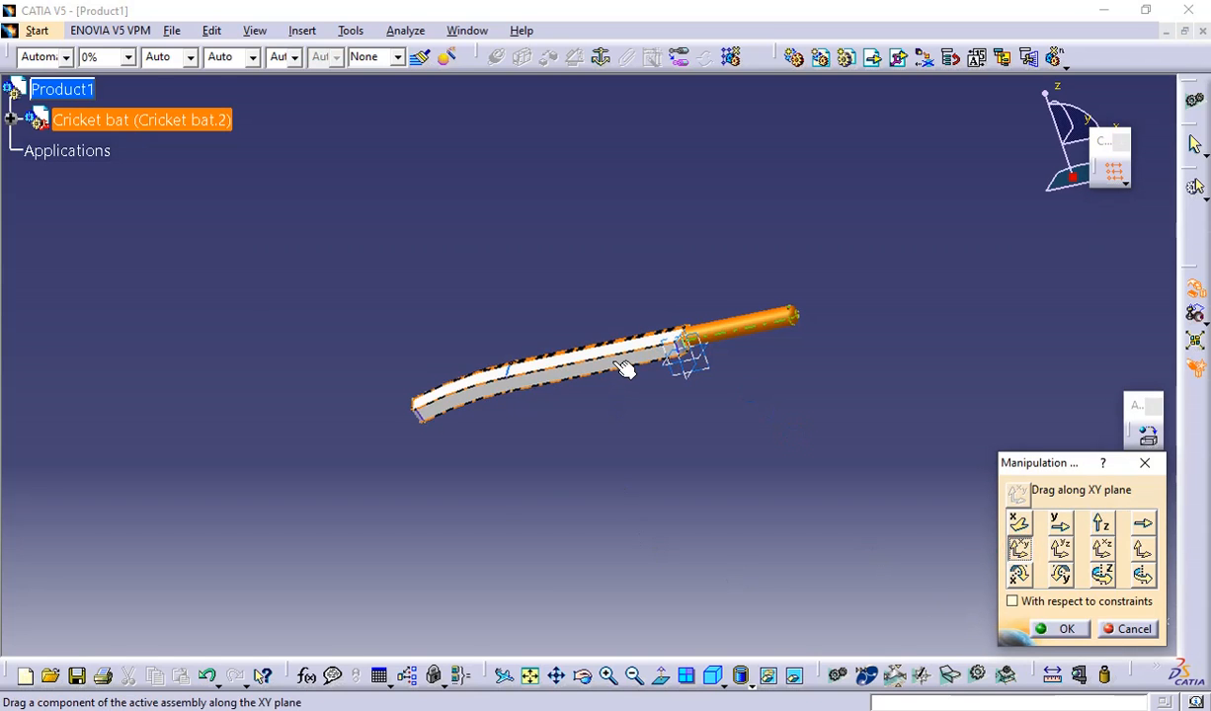
pyautogui.moveTo(620, 366); pyautogui.dragTo(700, 368)
pyautogui.click(1055, 555)
pyautogui.moveTo(716, 441); pyautogui.dragTo(881, 551, button='middle')
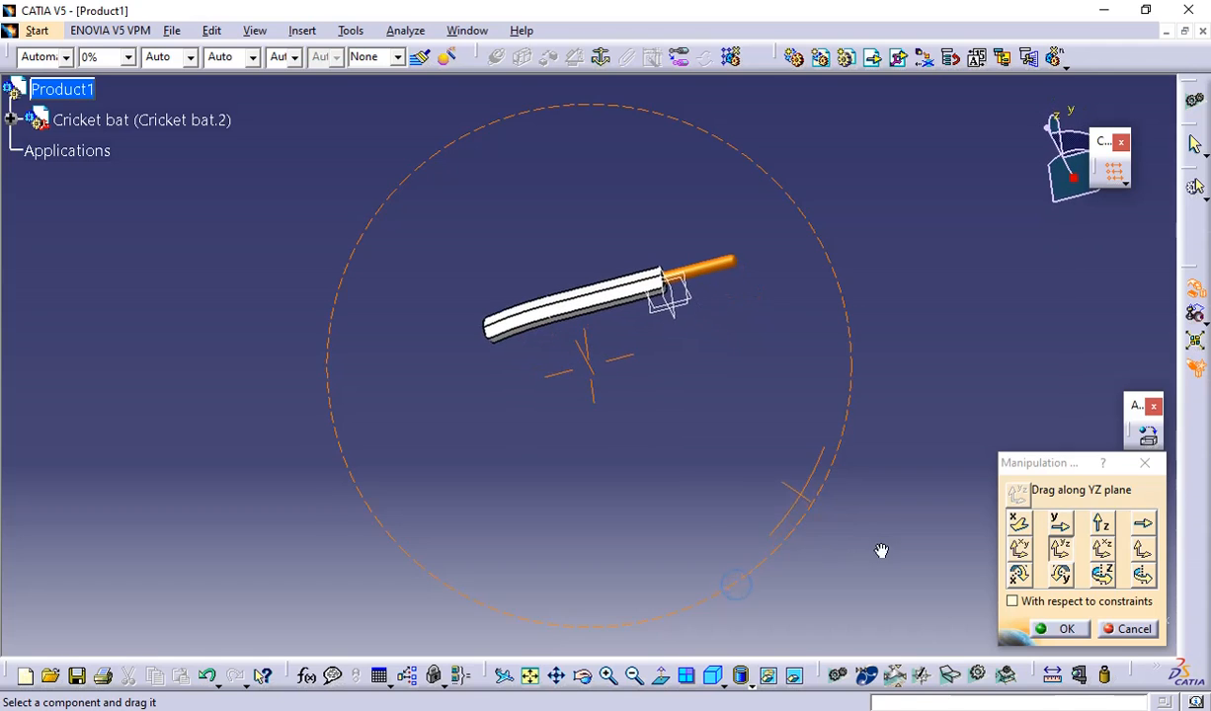
pyautogui.moveTo(629, 415); pyautogui.dragTo(765, 319, button='middle')
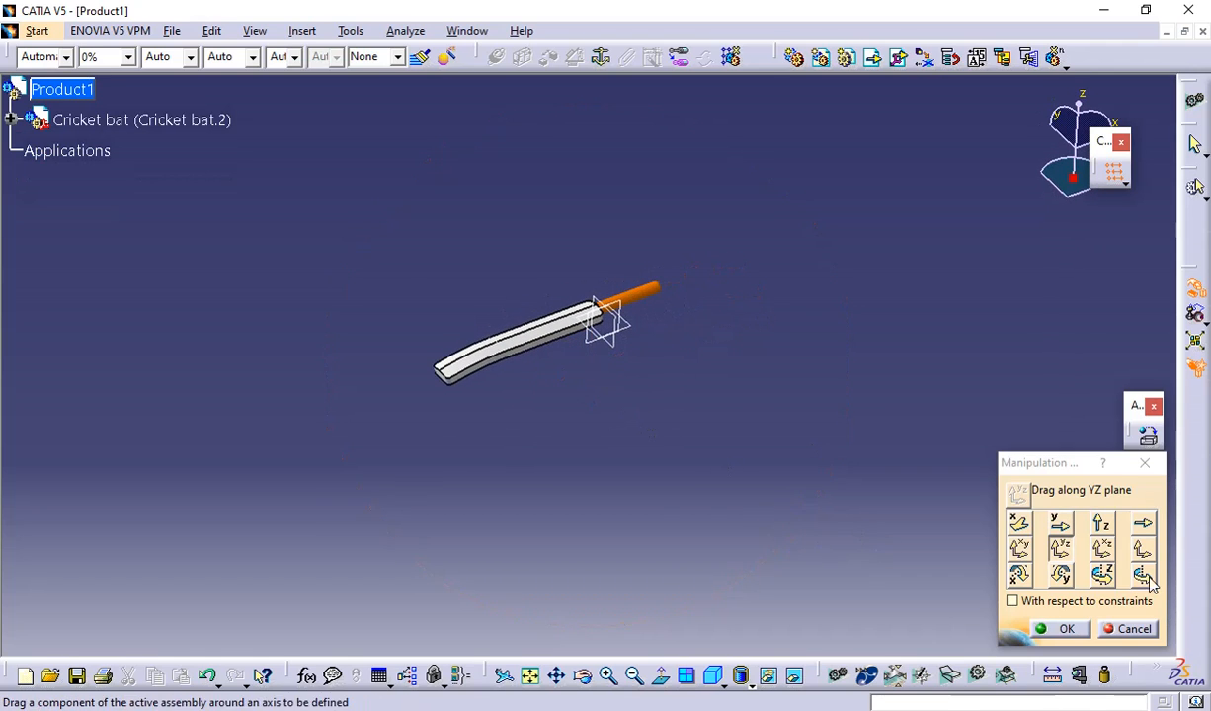
pyautogui.click(1102, 551)
pyautogui.moveTo(563, 338); pyautogui.dragTo(622, 359)
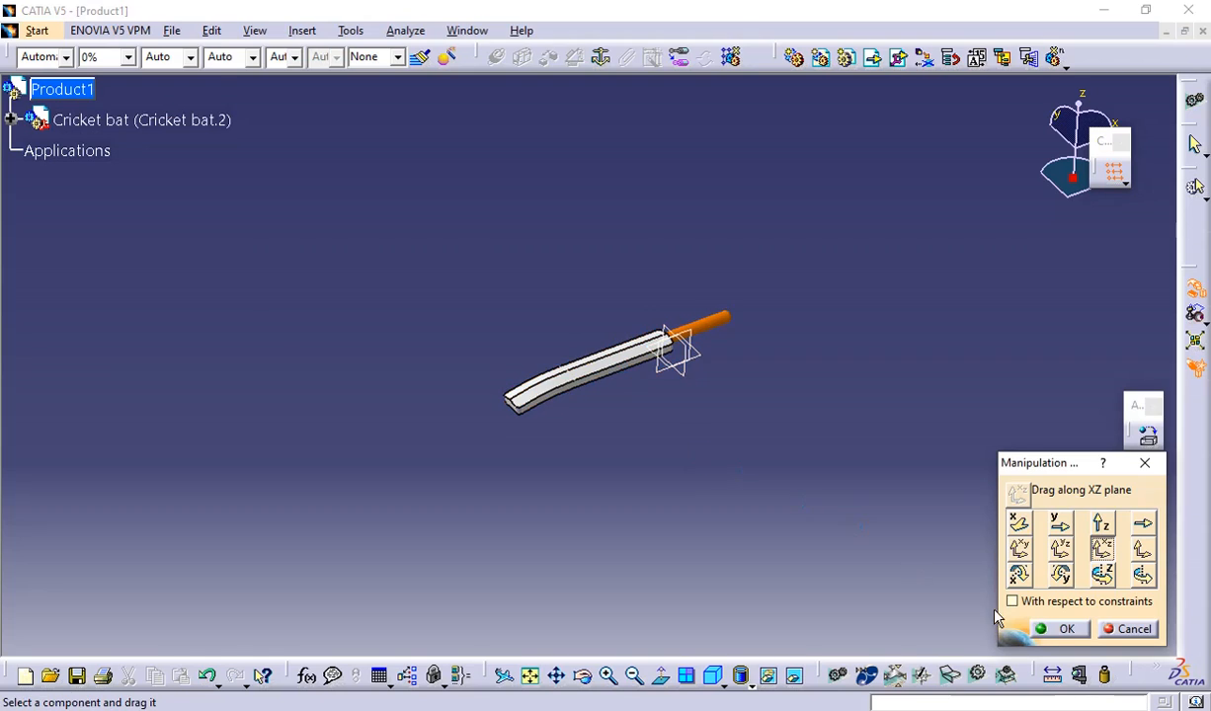
# - Switch the manipulation mode to Drag around X axis
pyautogui.click(1018, 576)
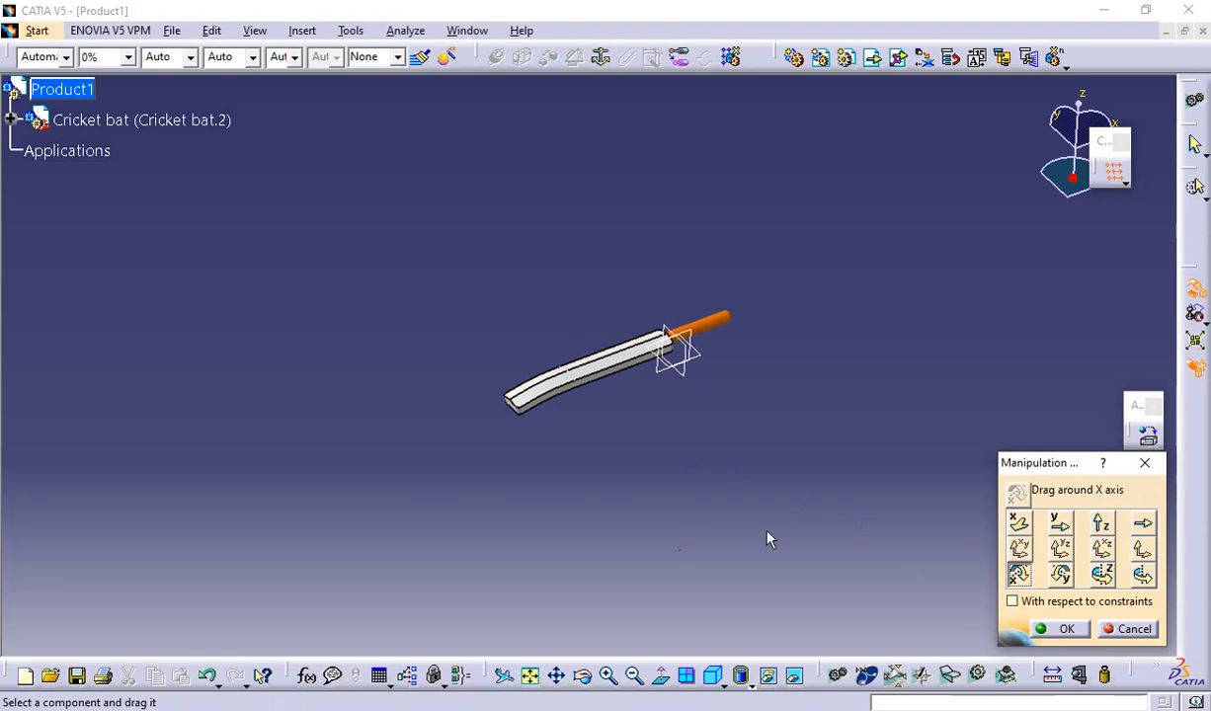
pyautogui.click(255, 31)
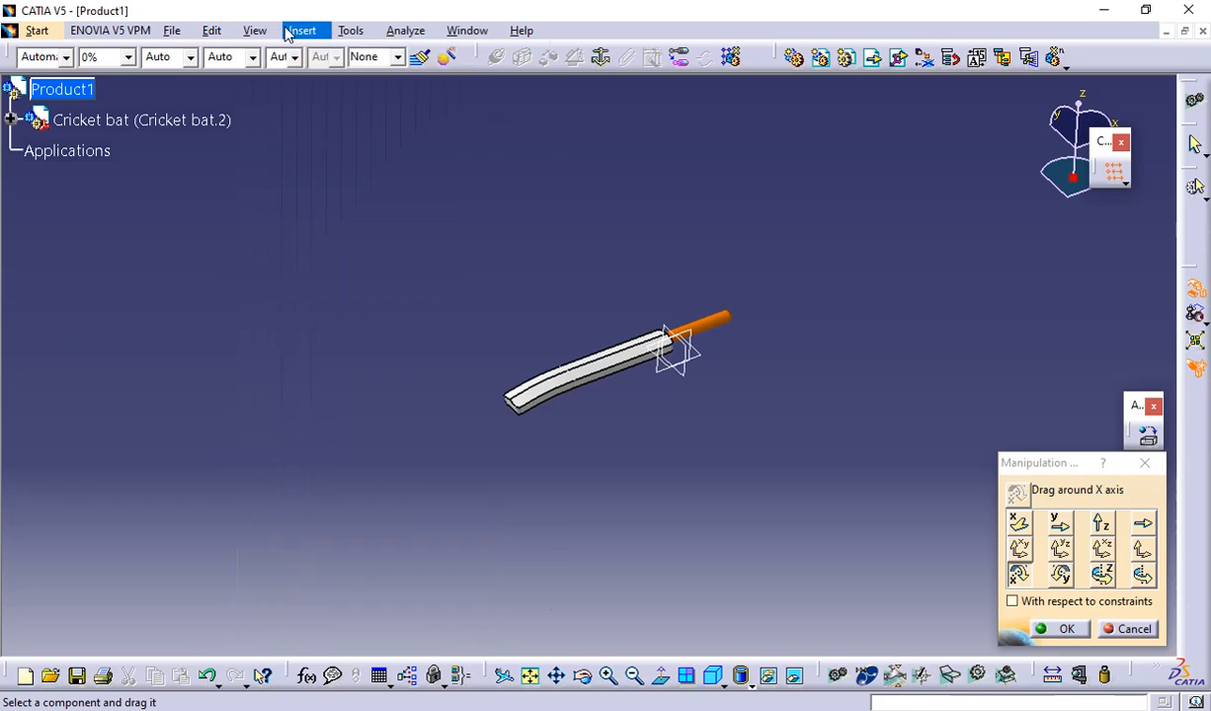
pyautogui.click(301, 32)
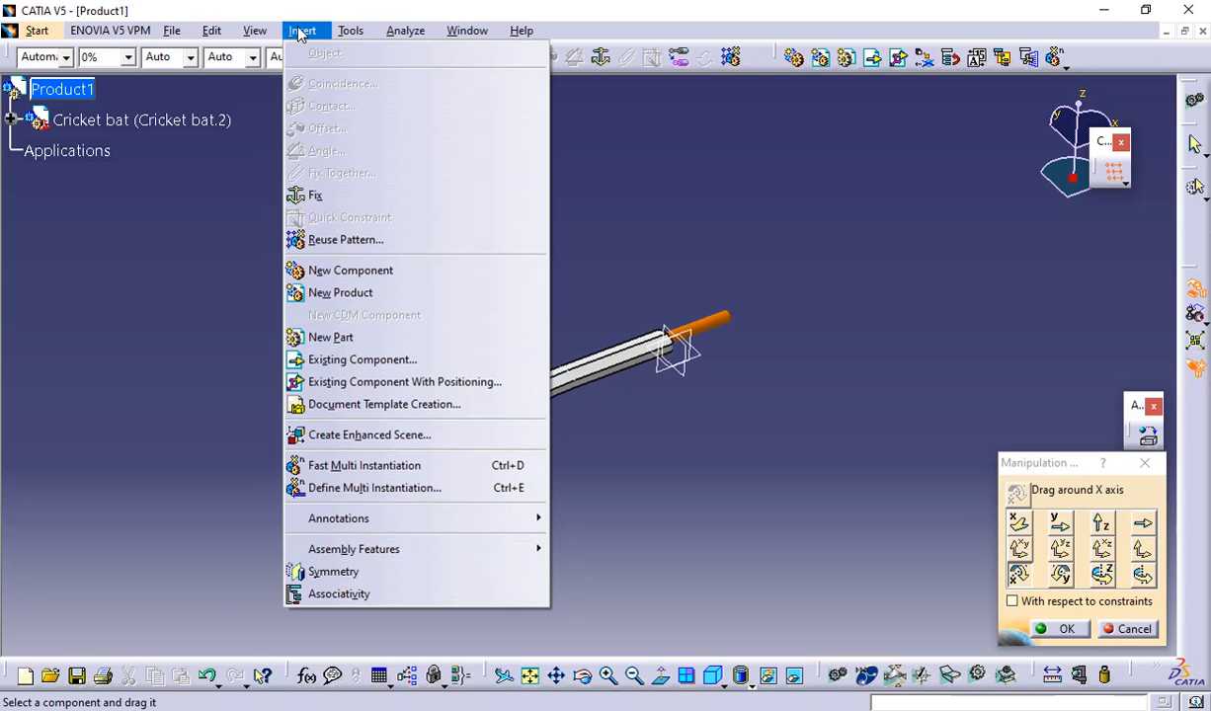
pyautogui.moveTo(262, 27)
pyautogui.moveTo(225, 32)
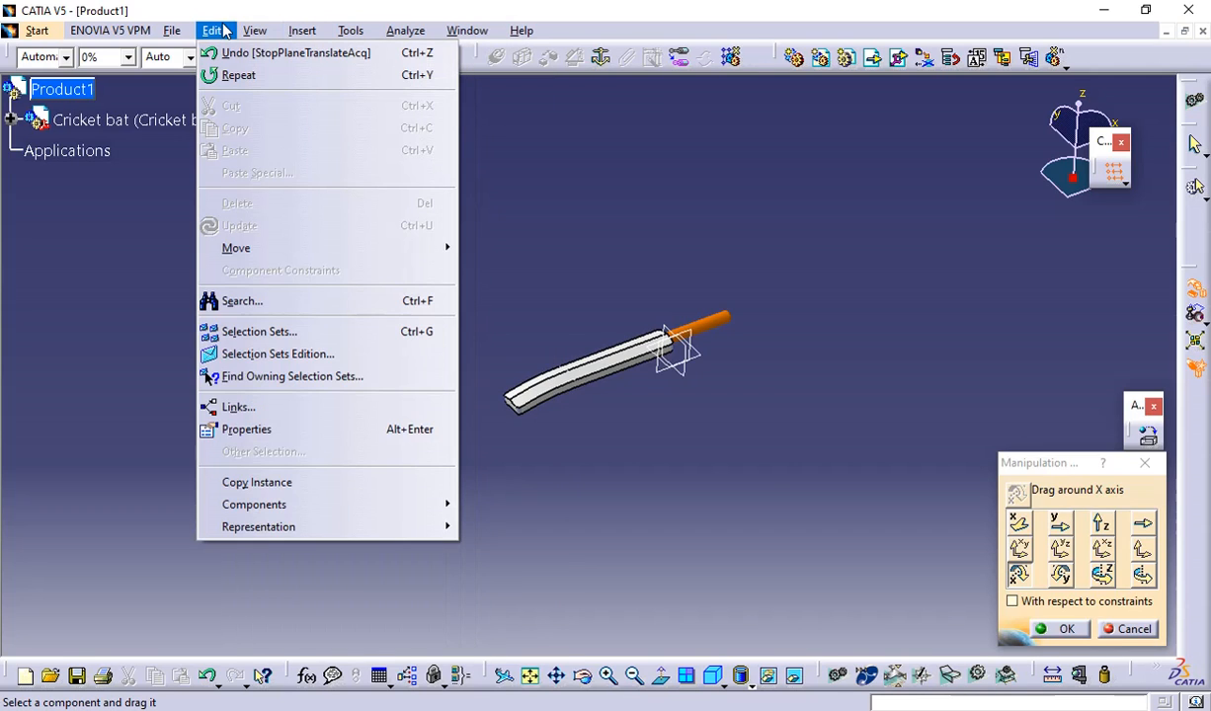
pyautogui.click(543, 150)
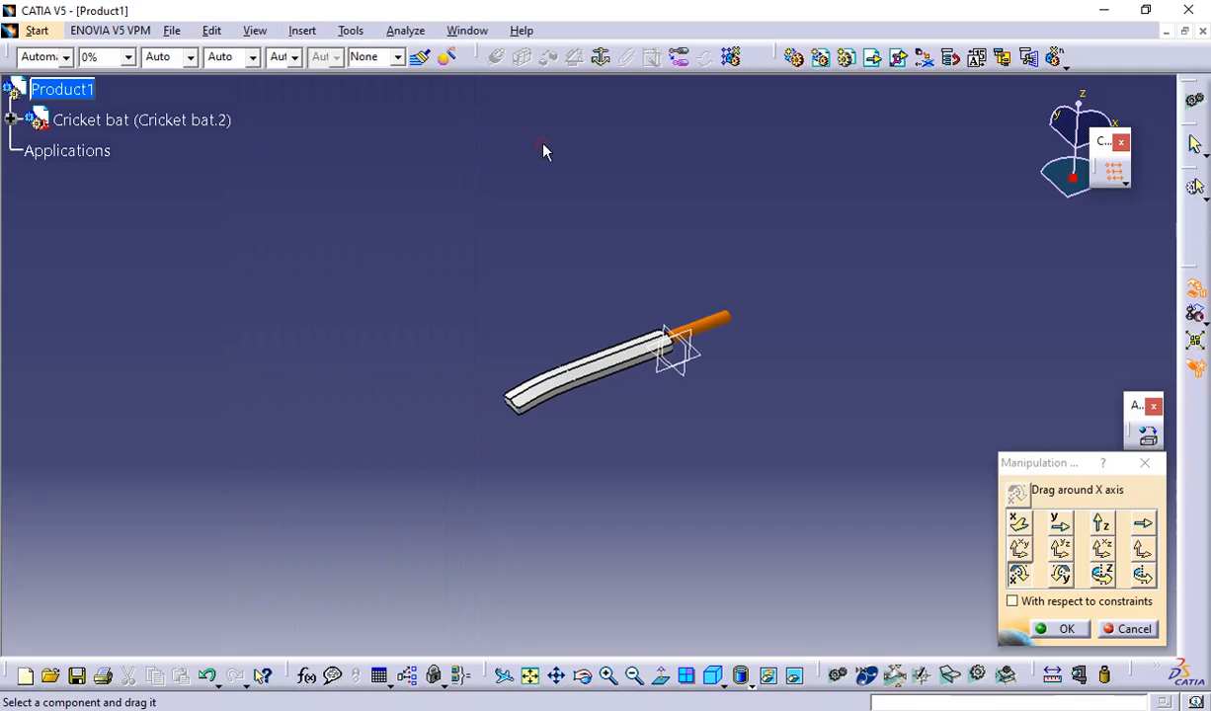
pyautogui.click(291, 33)
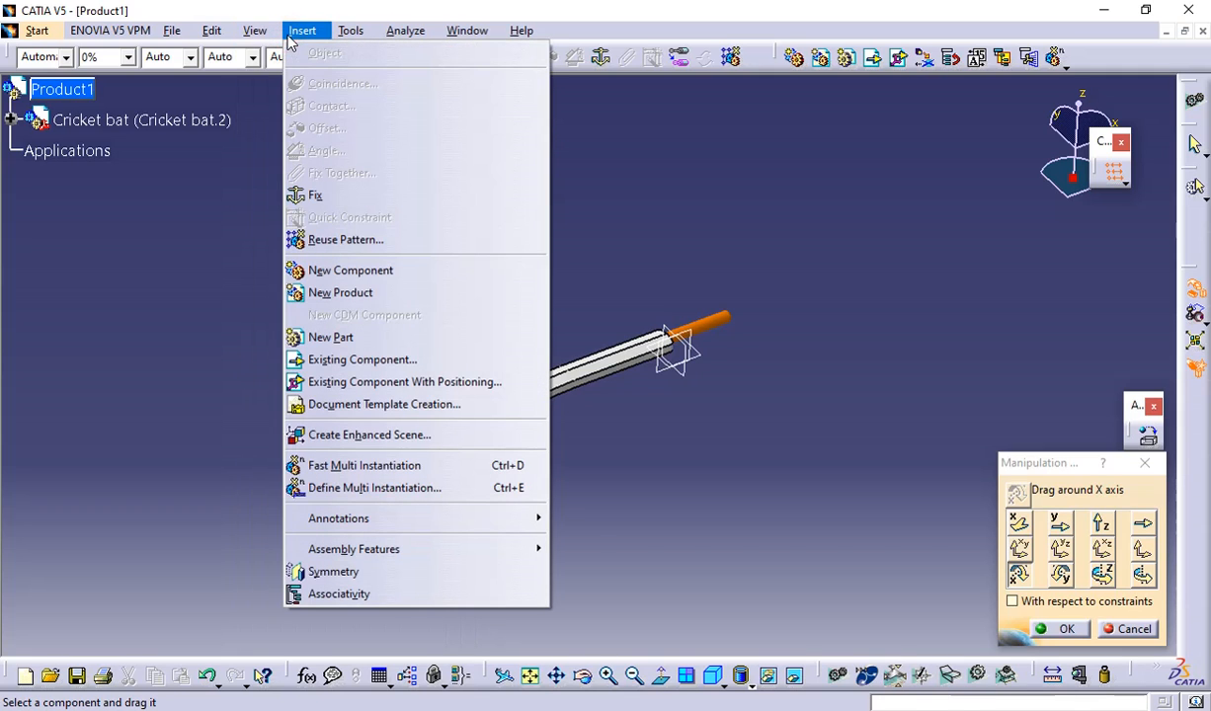
pyautogui.moveTo(247, 37)
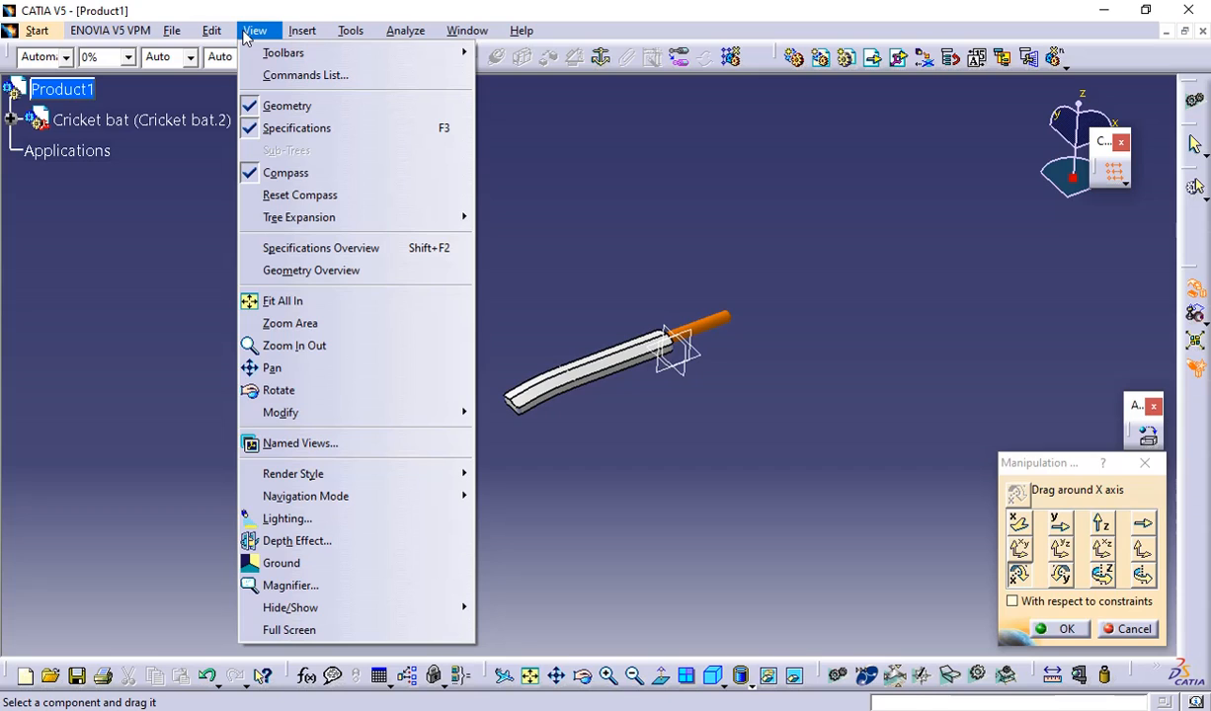
pyautogui.moveTo(202, 36)
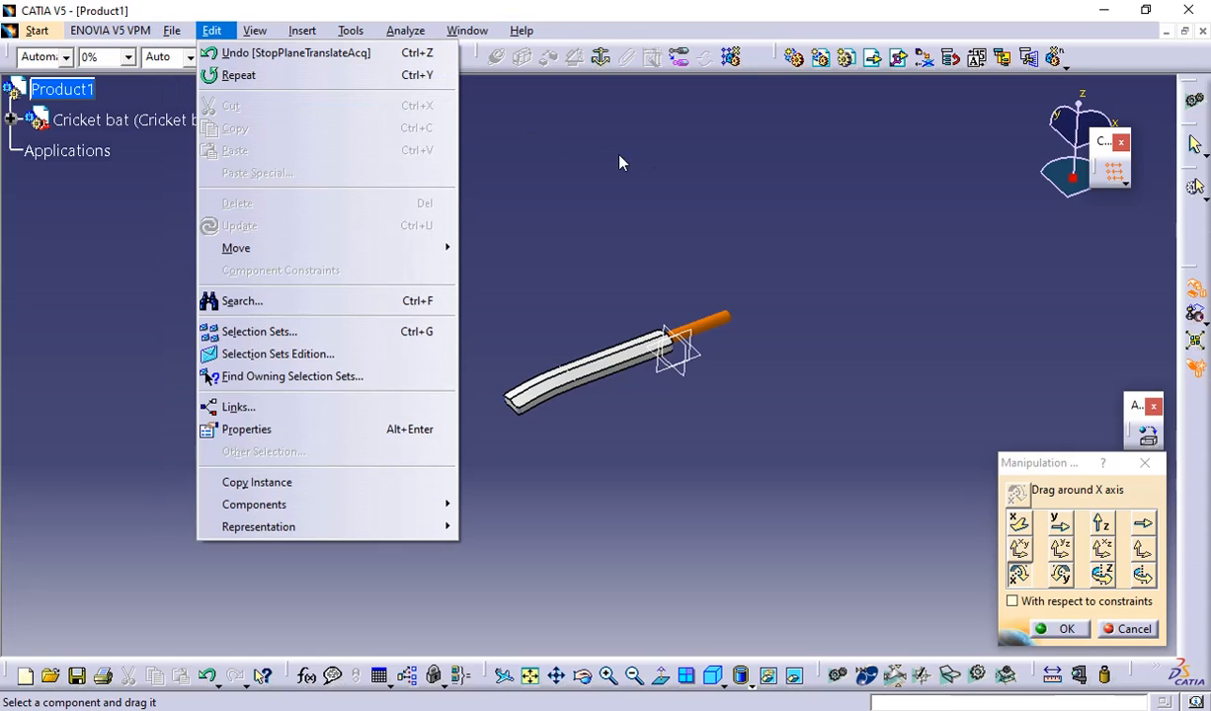
pyautogui.click(662, 169)
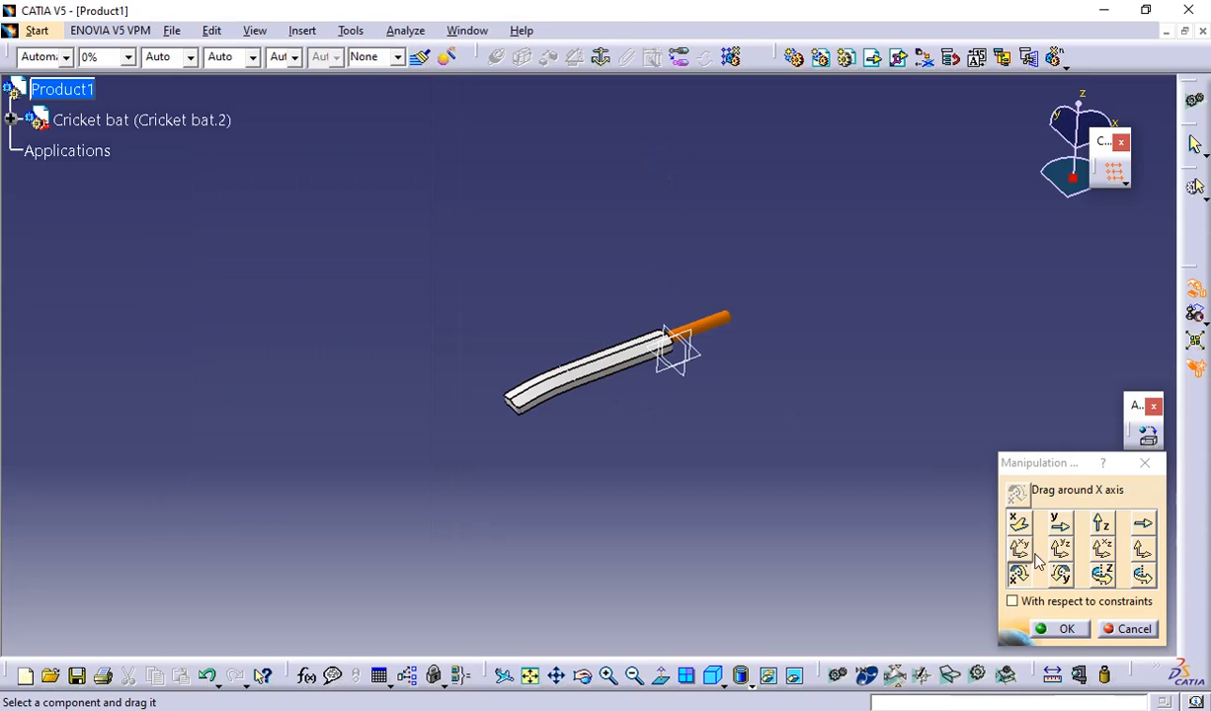
# - Rotate the cricket bat freely around the X axis and dock the floating constraint toolbar above the Move tools
pyautogui.moveTo(600, 375); pyautogui.dragTo(761, 227)
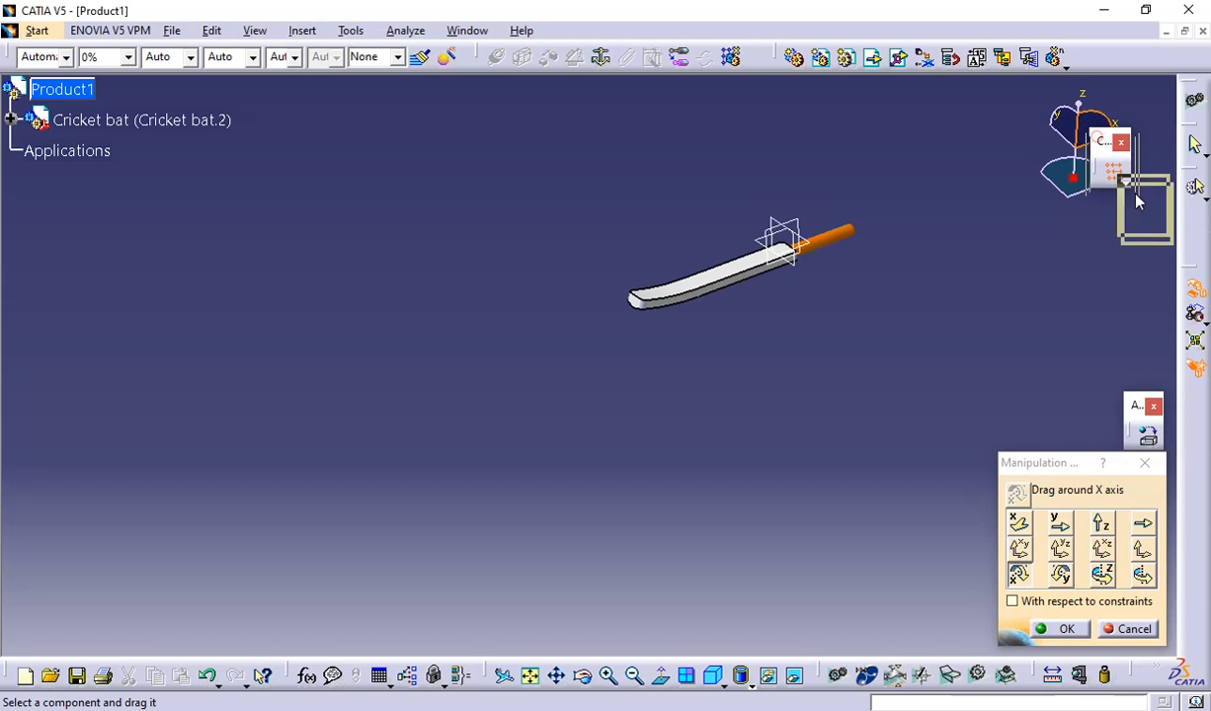
pyautogui.moveTo(1136, 200); pyautogui.dragTo(1180, 224)
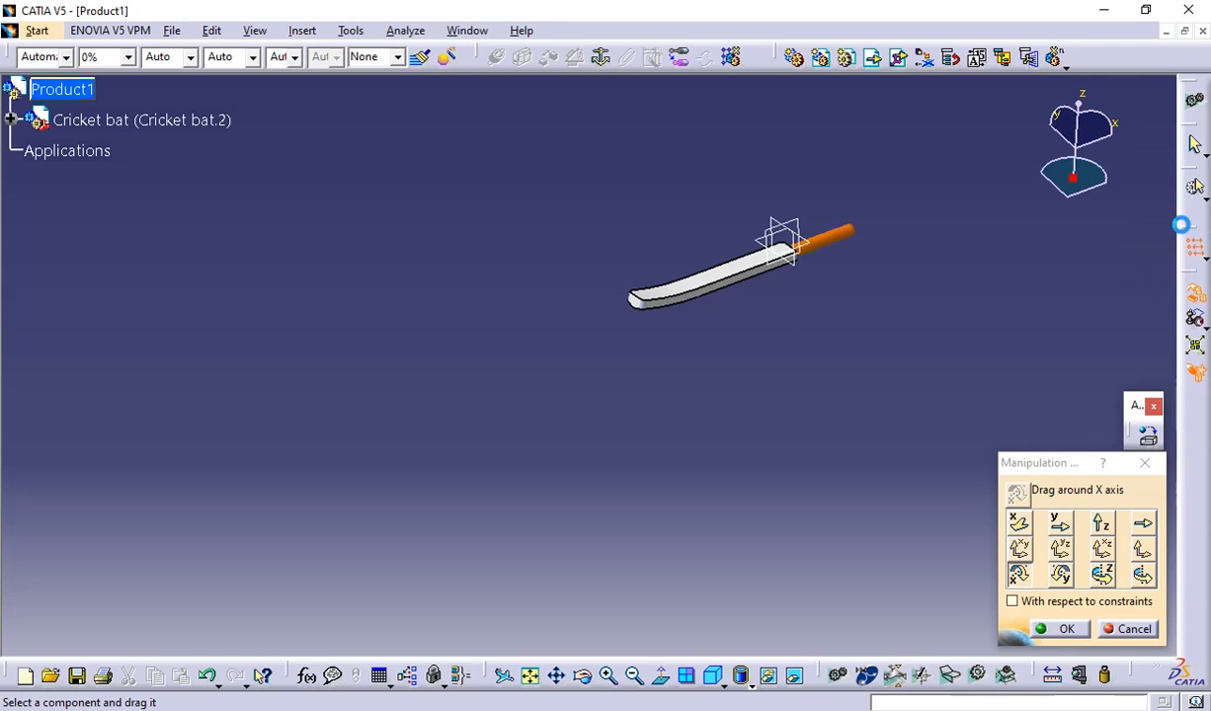
# - Rotate the cricket bat freely around the X axis and around the Y axis using Manipulation
pyautogui.moveTo(722, 293); pyautogui.dragTo(509, 393)
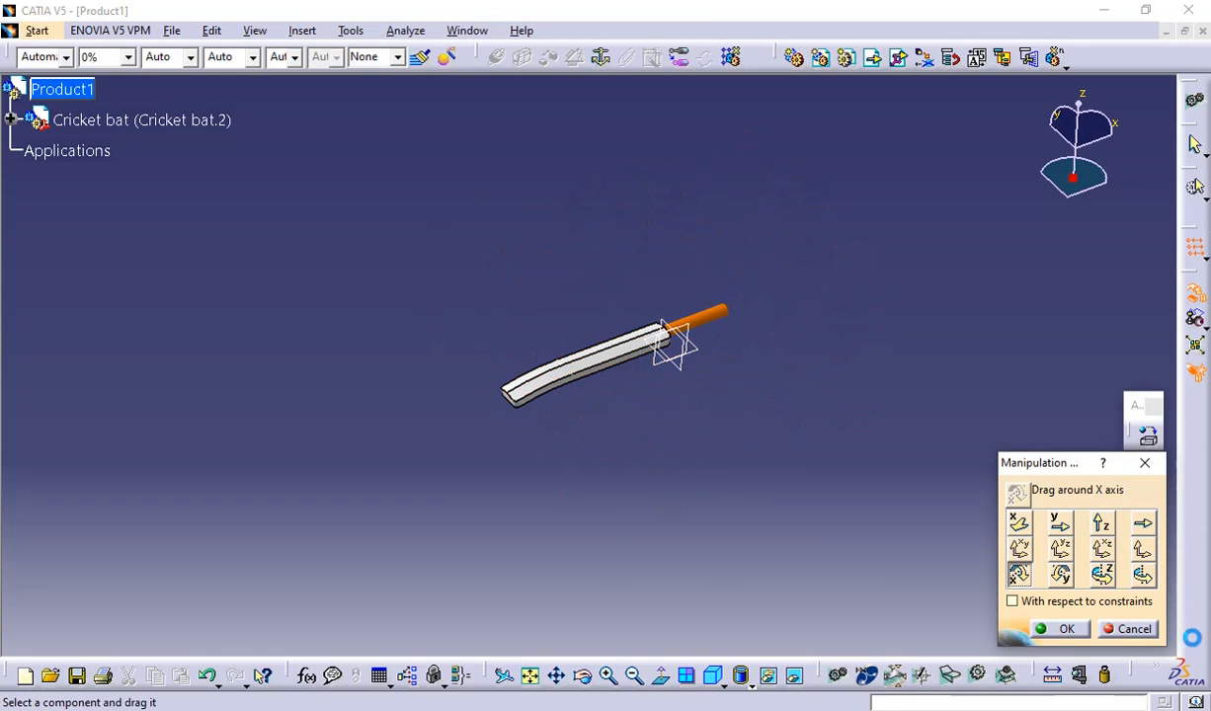
pyautogui.click(1059, 576)
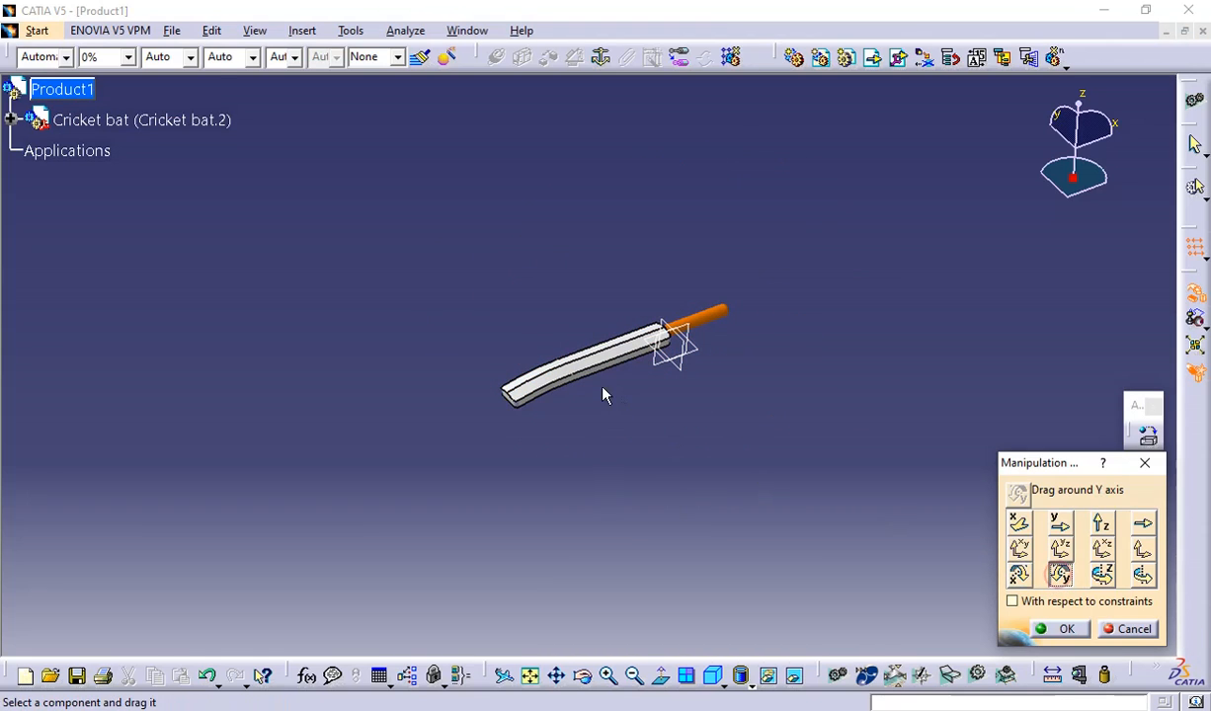
pyautogui.moveTo(576, 369)
pyautogui.mouseDown()
pyautogui.moveTo(619, 393)
pyautogui.moveTo(940, 363)
pyautogui.moveTo(381, 397)
pyautogui.moveTo(659, 218)
pyautogui.moveTo(652, 360)
pyautogui.moveTo(549, 257)
pyautogui.moveTo(617, 346)
pyautogui.moveTo(576, 266)
pyautogui.moveTo(576, 354)
pyautogui.moveTo(535, 351)
pyautogui.moveTo(595, 381)
pyautogui.mouseUp()
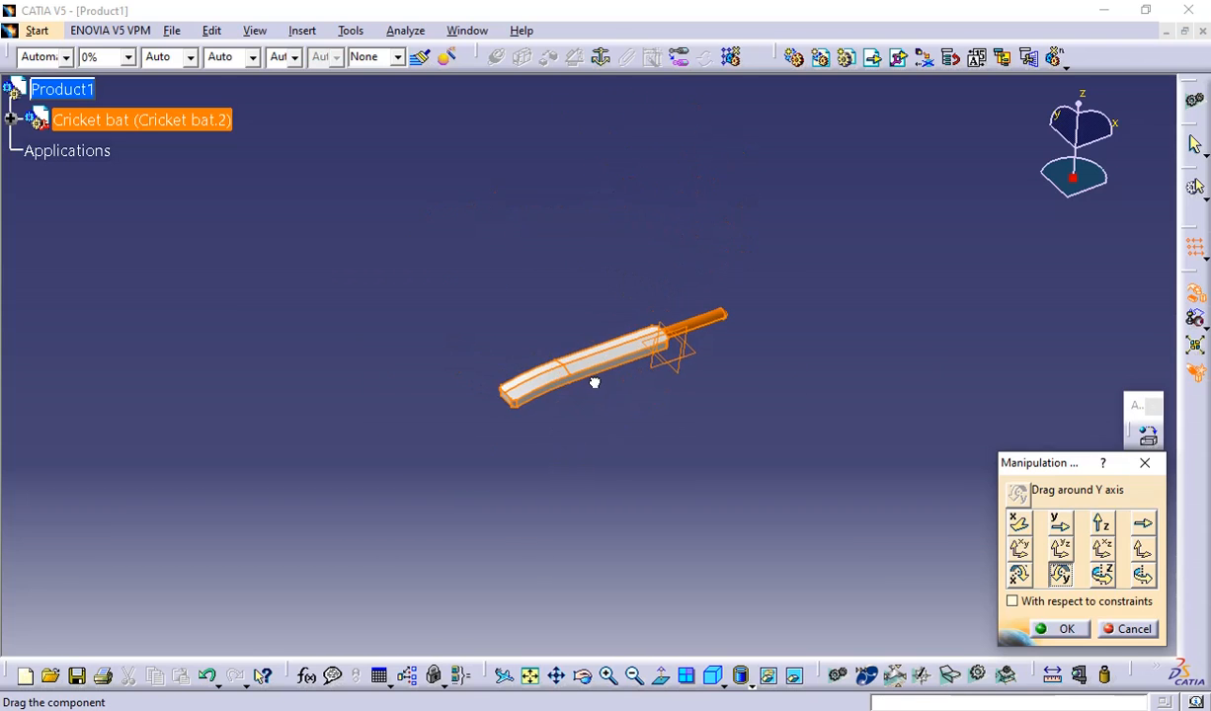
# - Rotate the cricket bat freely around the Z axis and accept the manipulation
pyautogui.click(1101, 574)
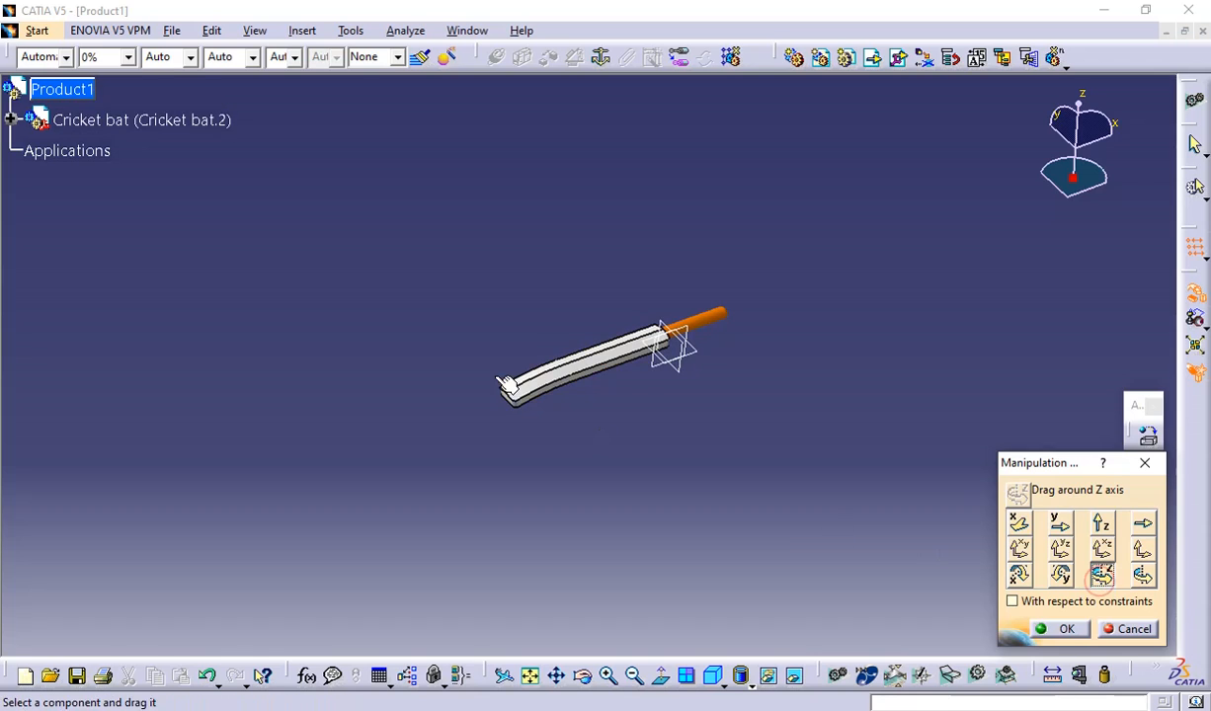
pyautogui.moveTo(549, 396); pyautogui.dragTo(578, 400)
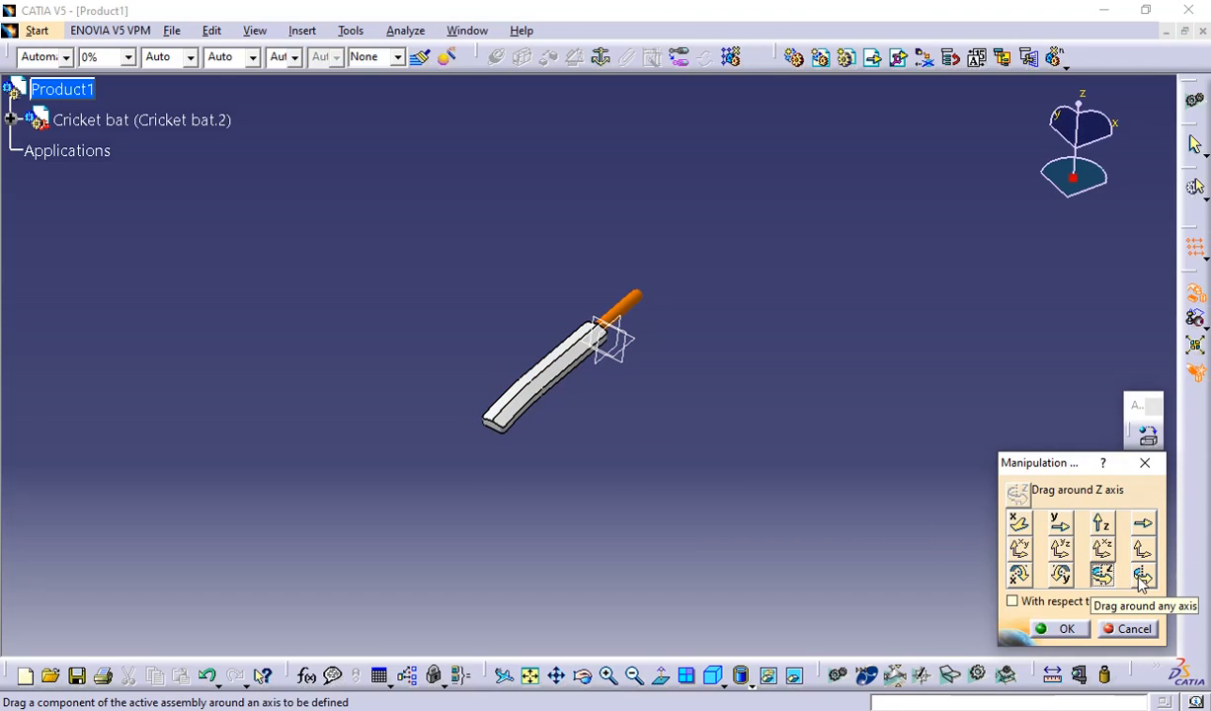
pyautogui.click(1067, 629)
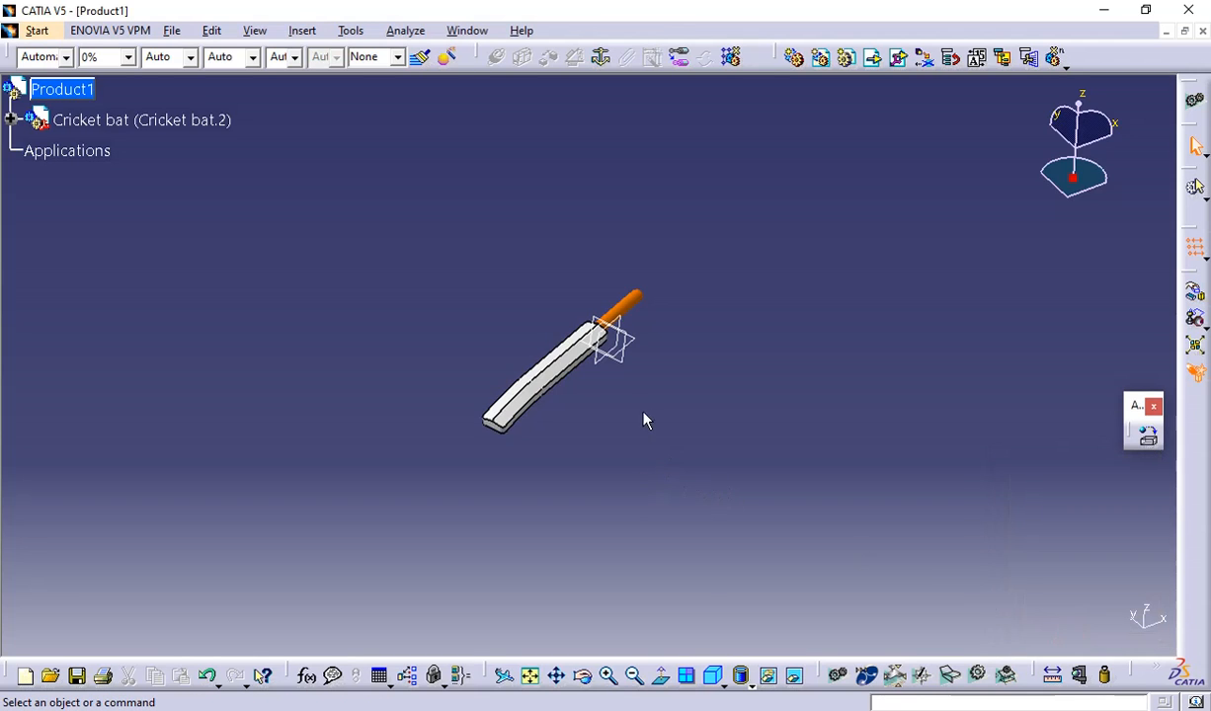
# - Delete the cricket bat component from Product1, choosing to open its modified part document for editing
pyautogui.moveTo(639, 483); pyautogui.dragTo(1068, 405, button='middle')
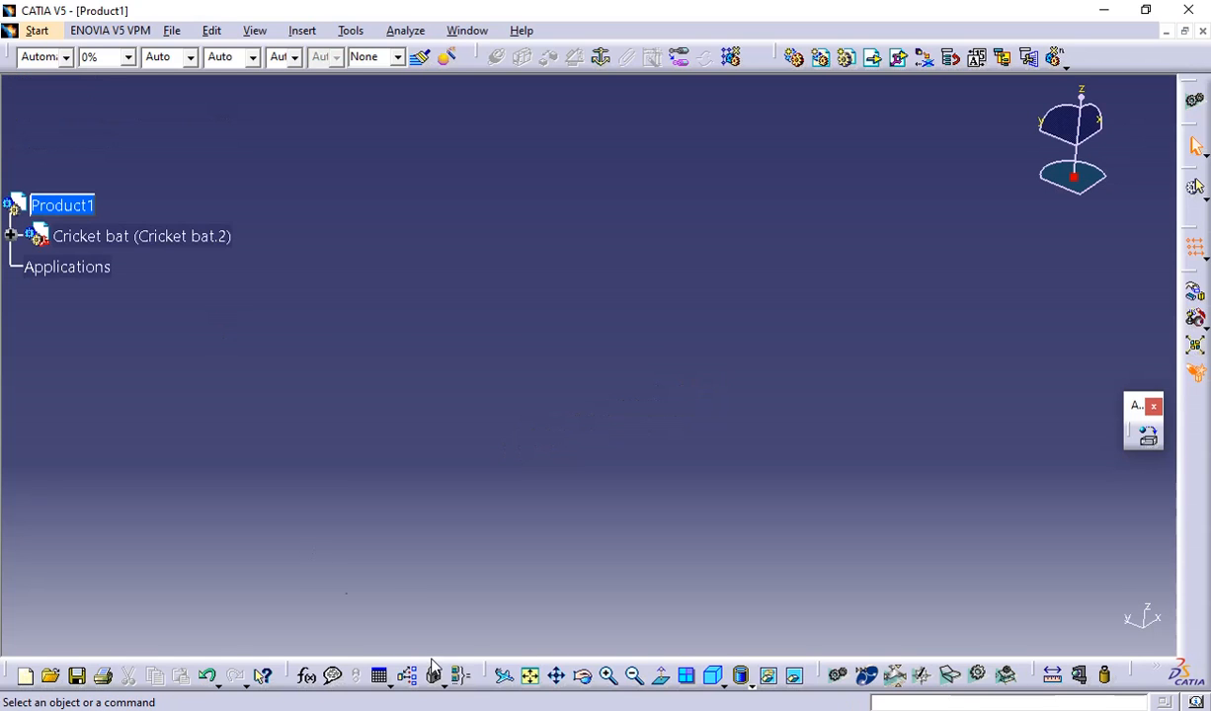
pyautogui.click(530, 675)
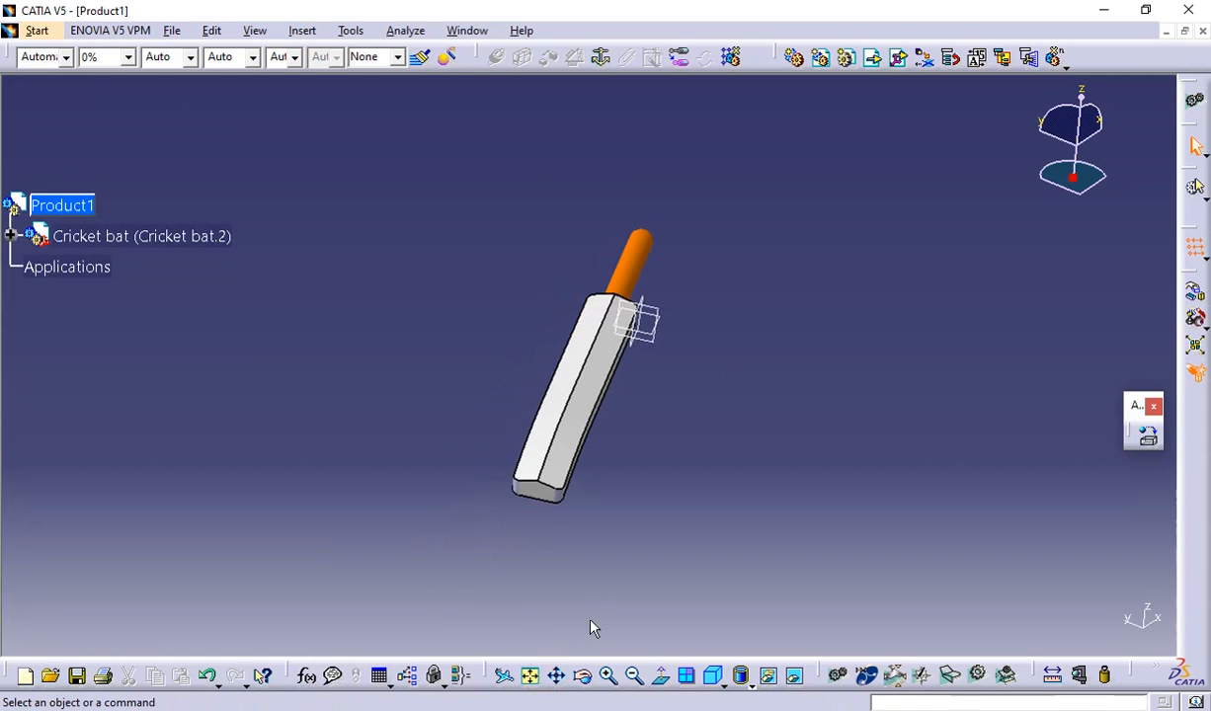
pyautogui.click(173, 237)
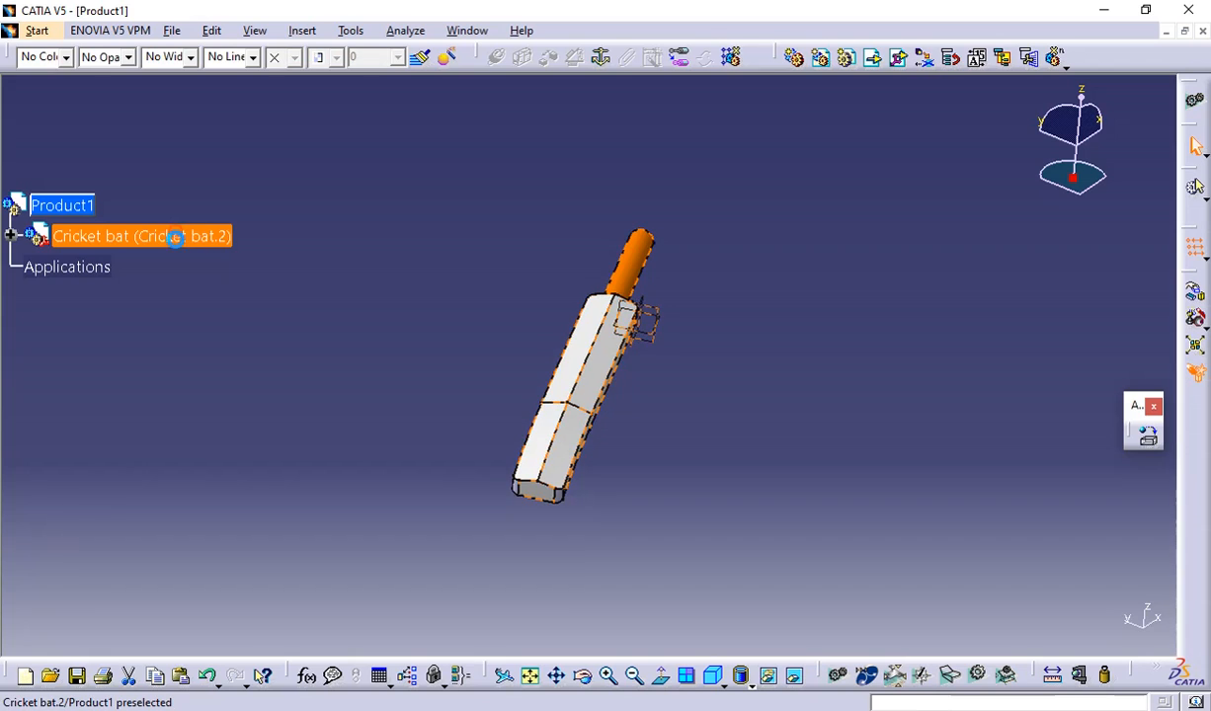
pyautogui.press('Delete')
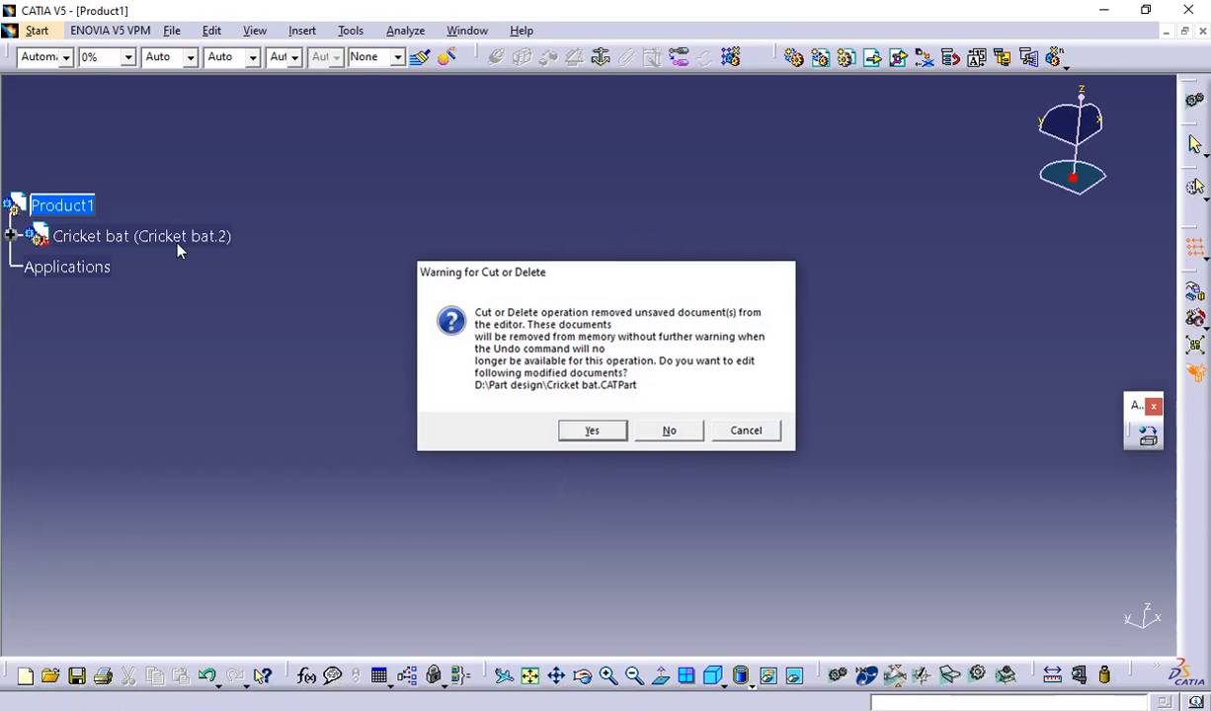
pyautogui.press('Return')
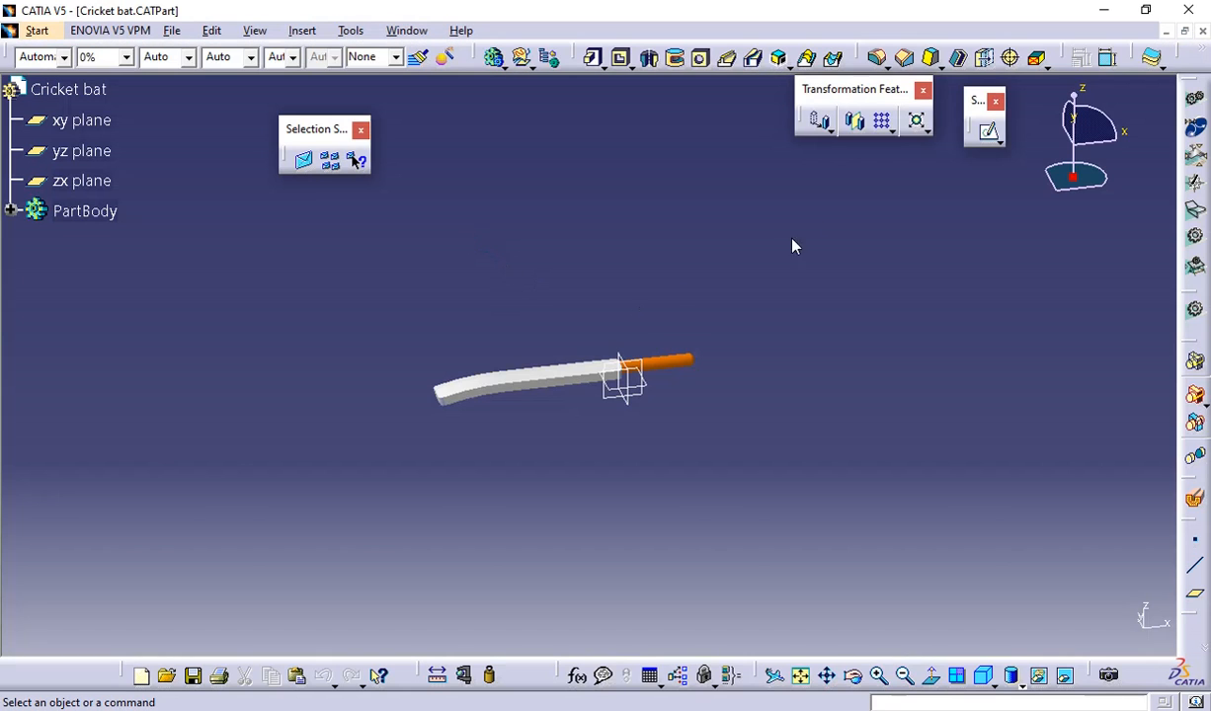
# - Close the Cricket bat part document without saving its changes and return to Product1
pyautogui.click(1202, 31)
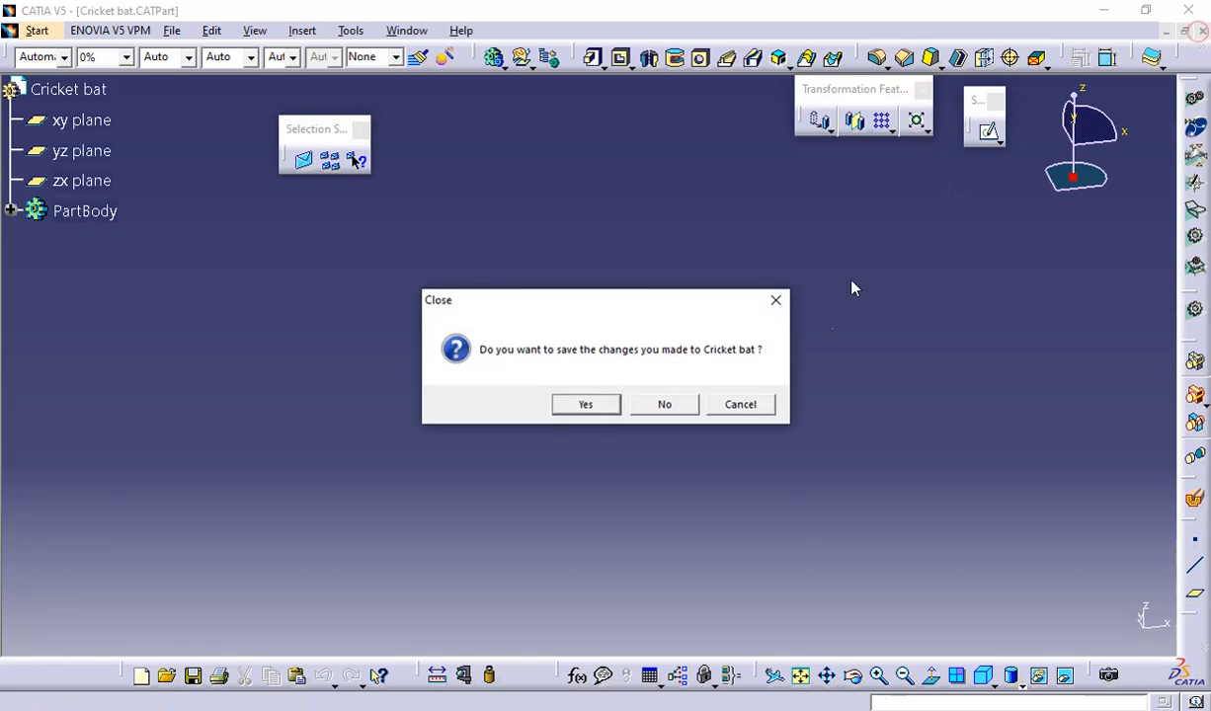
pyautogui.click(640, 408)
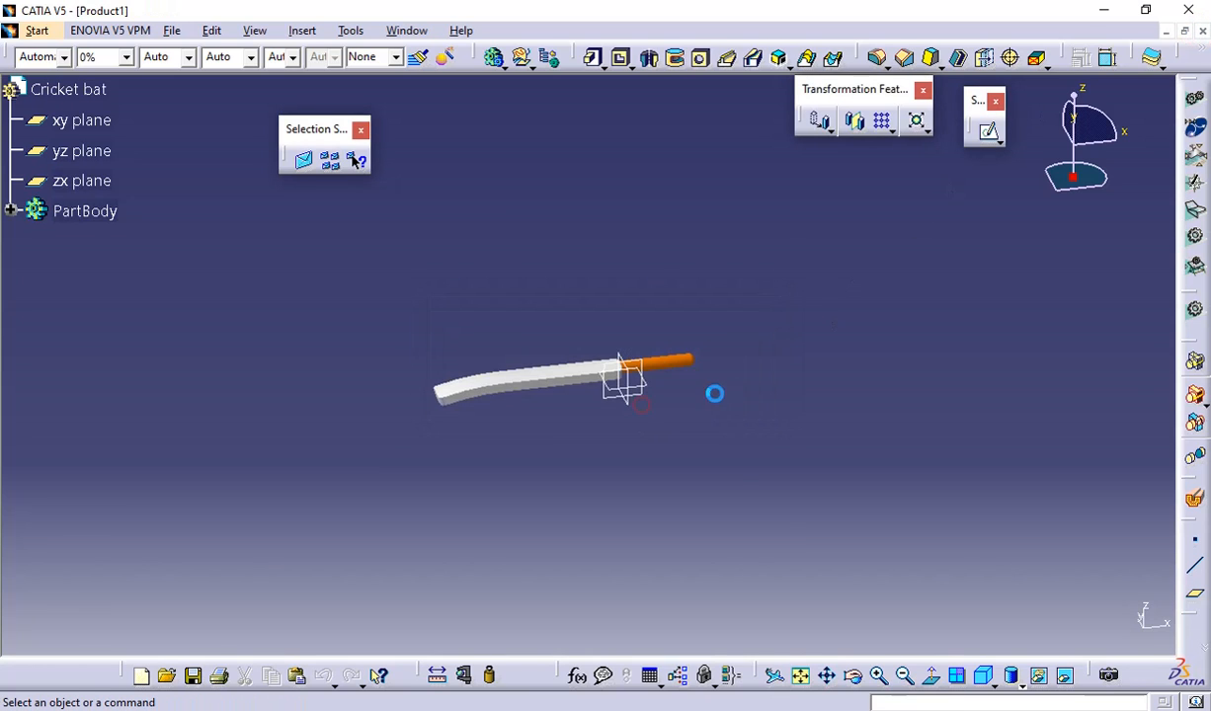
pyautogui.scroll(-1, 27, 169)
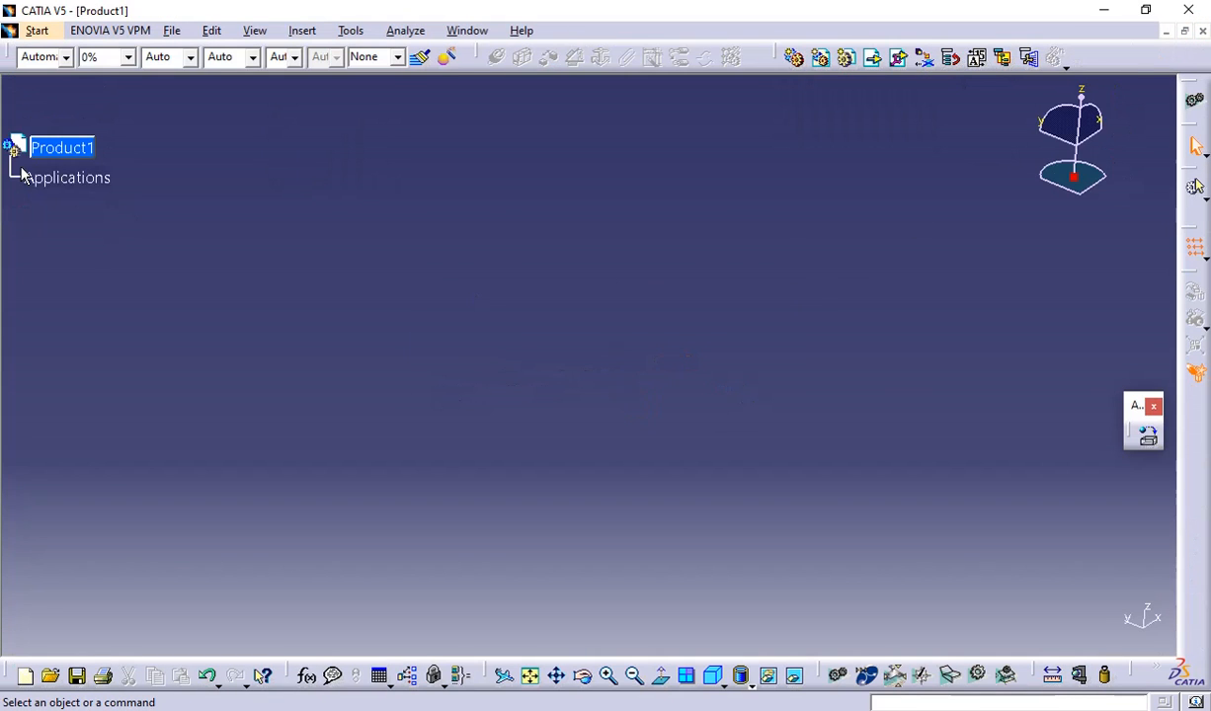
pyautogui.scroll(-1, 119, 178)
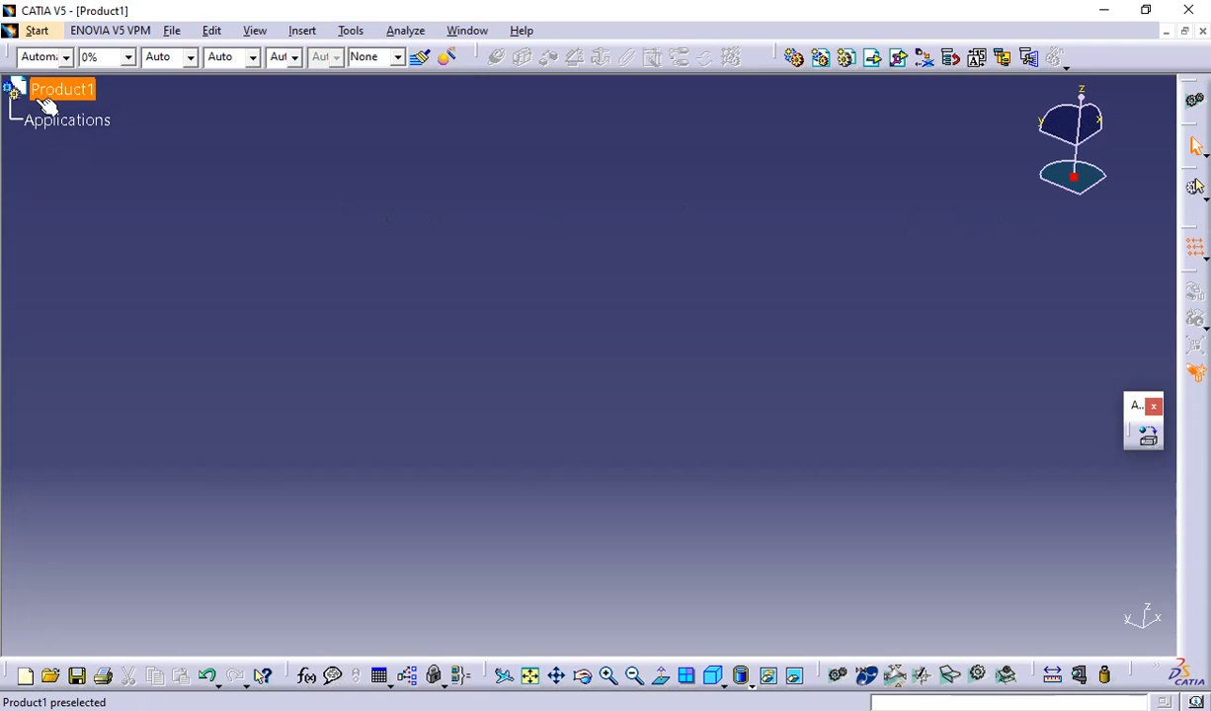
# - Insert a new part into Product1 in the assembly
pyautogui.click(98, 94)
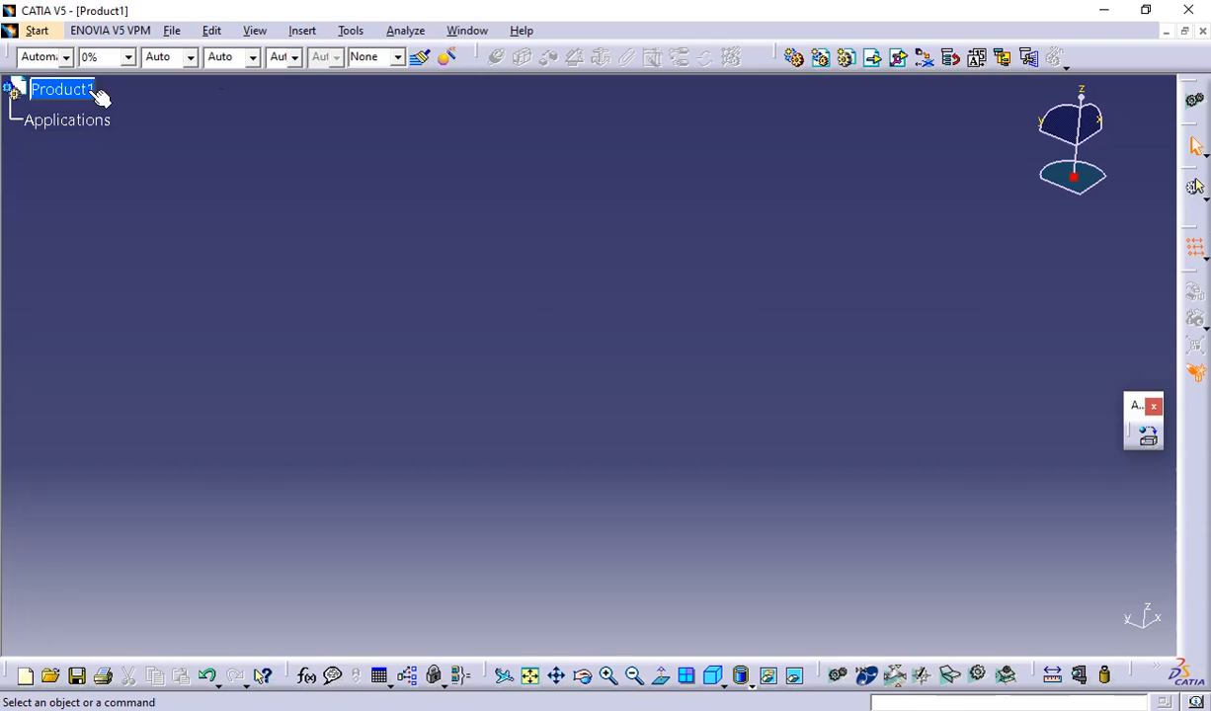
pyautogui.click(848, 60)
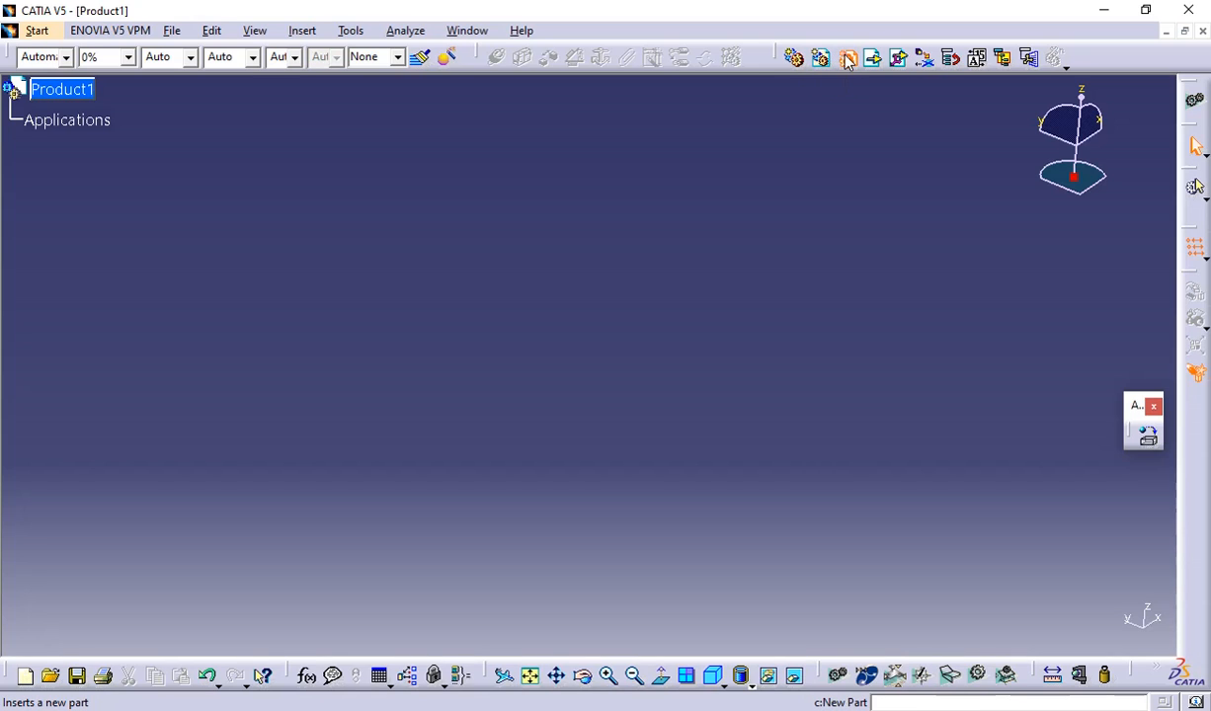
pyautogui.click(62, 91)
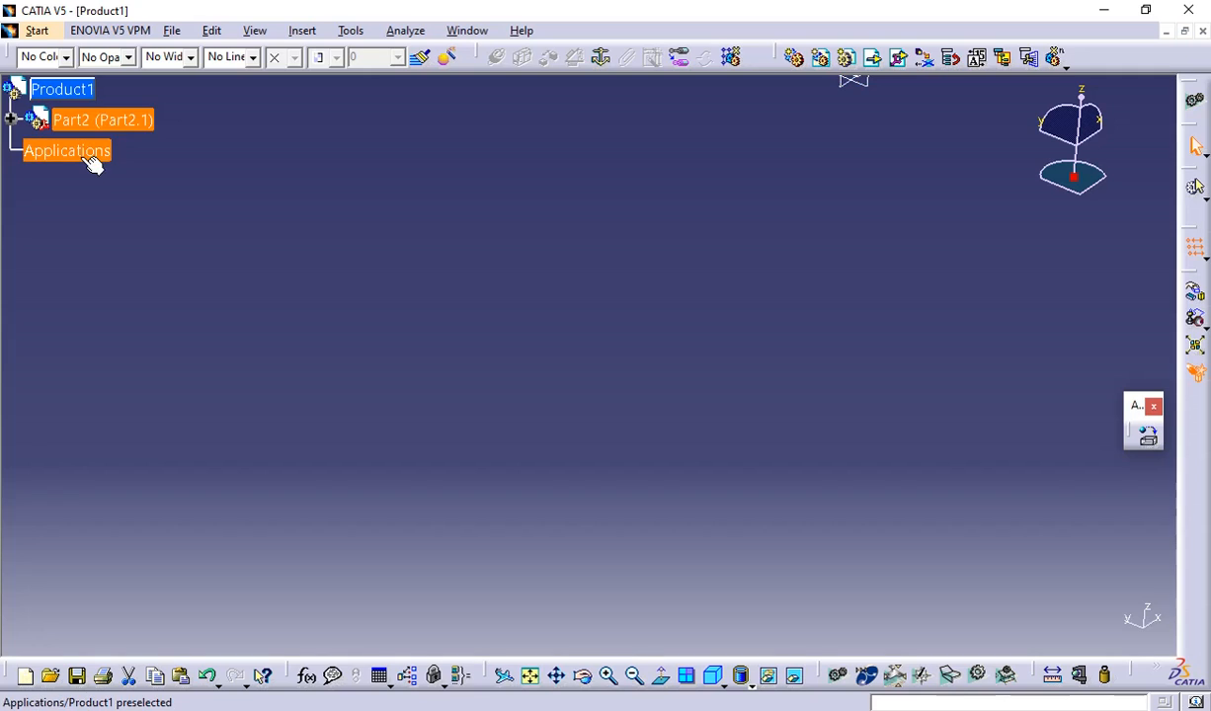
# - Expand the new part's nodes in the specification tree down to its reference planes and PartBody
pyautogui.scroll(2, 93, 164)
pyautogui.click(10, 177)
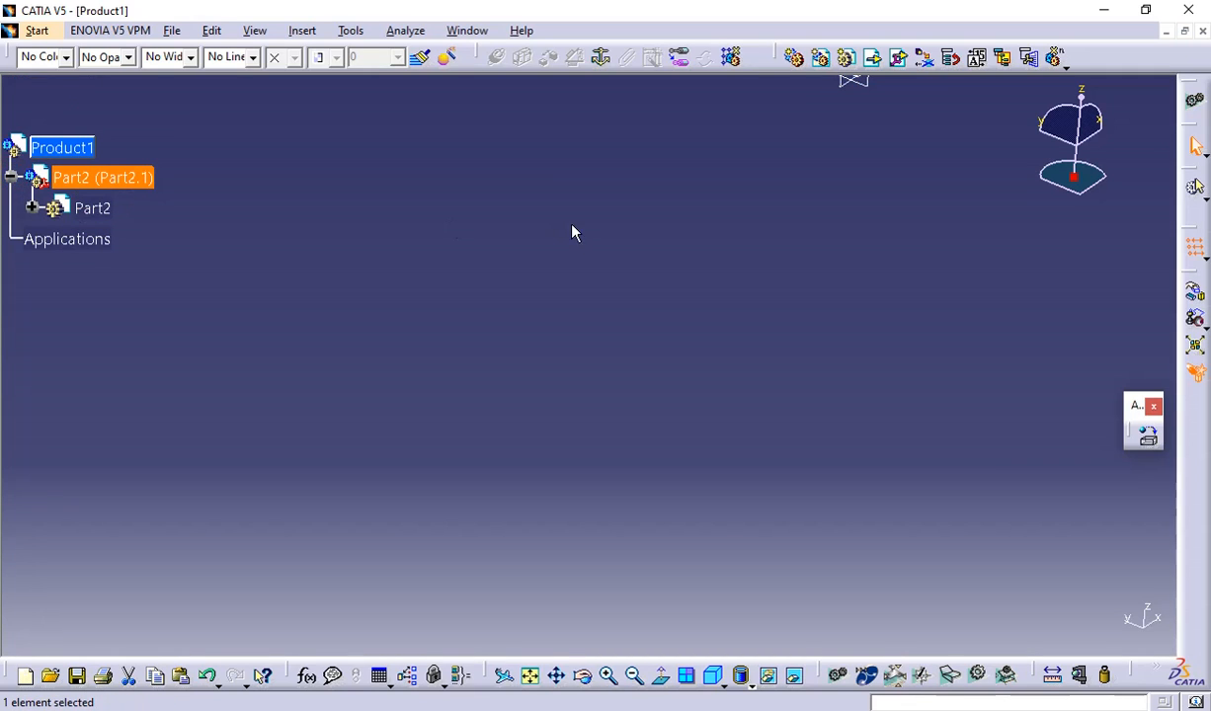
pyautogui.click(532, 677)
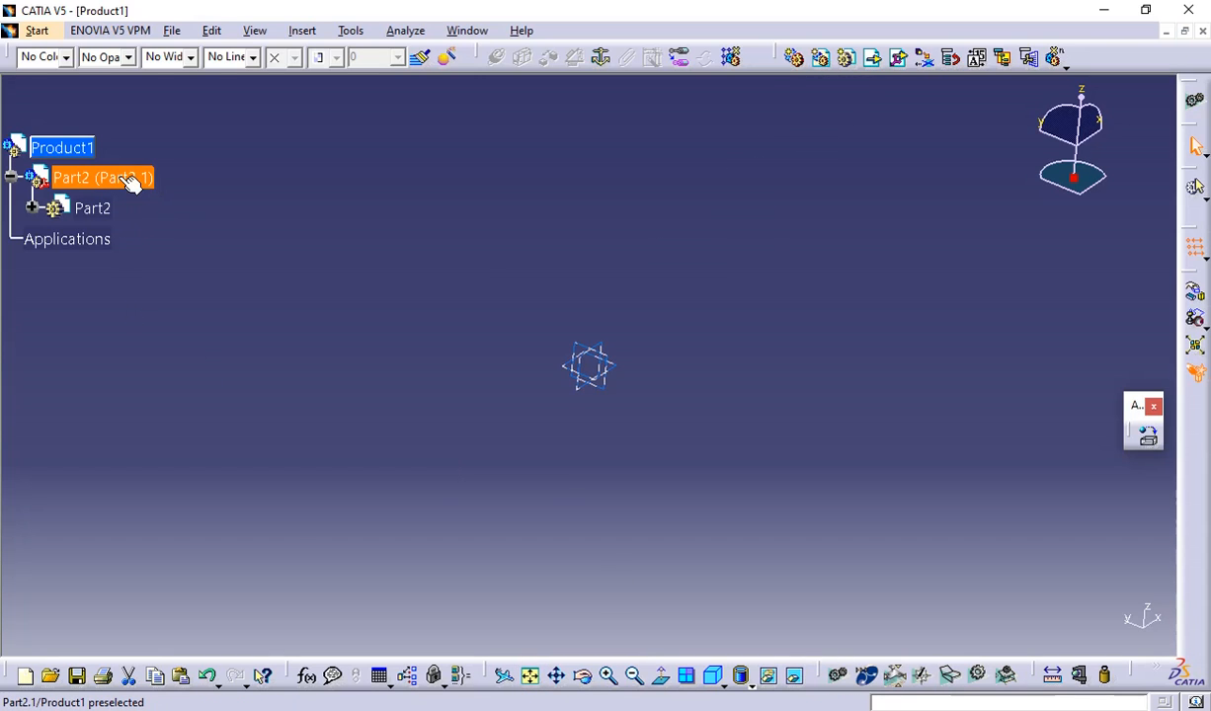
pyautogui.rightClick(131, 182)
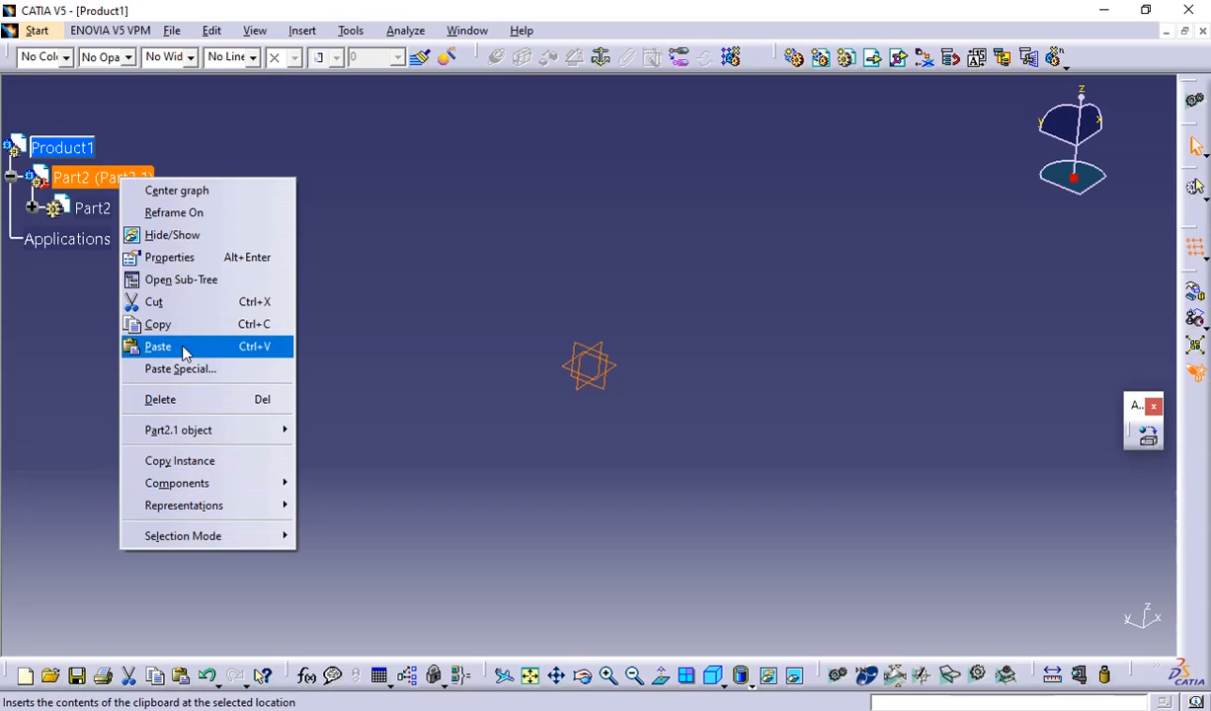
pyautogui.click(331, 267)
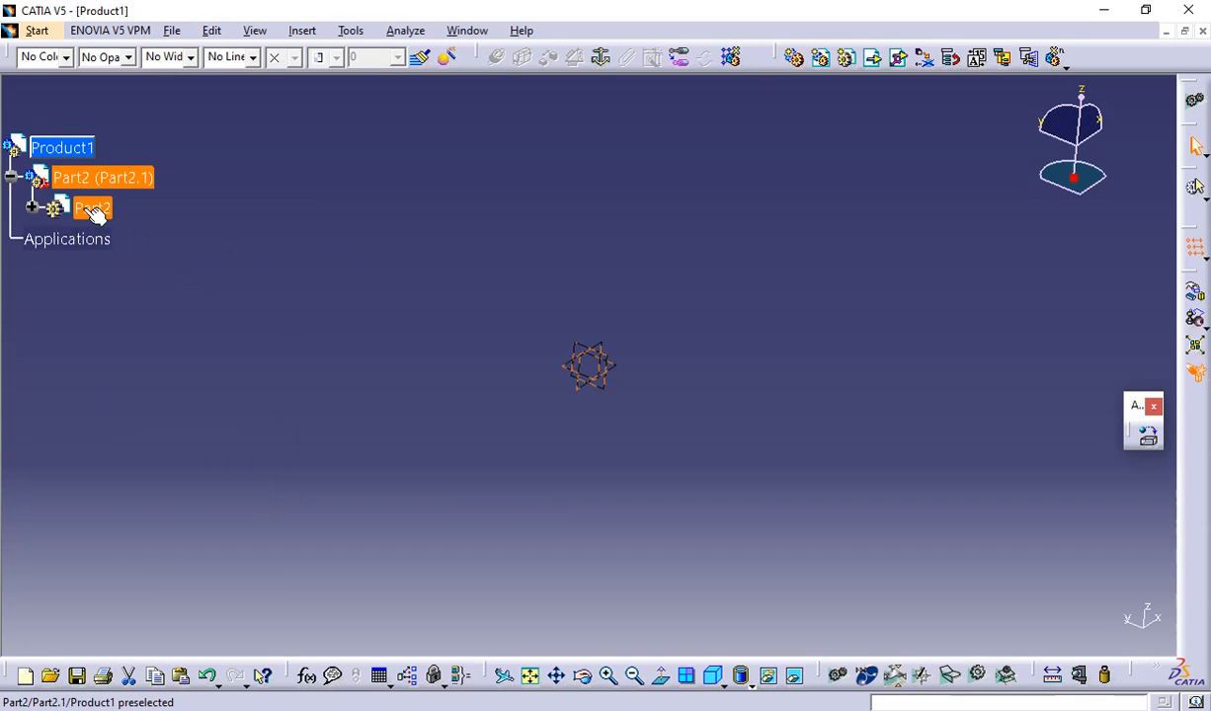
pyautogui.click(33, 207)
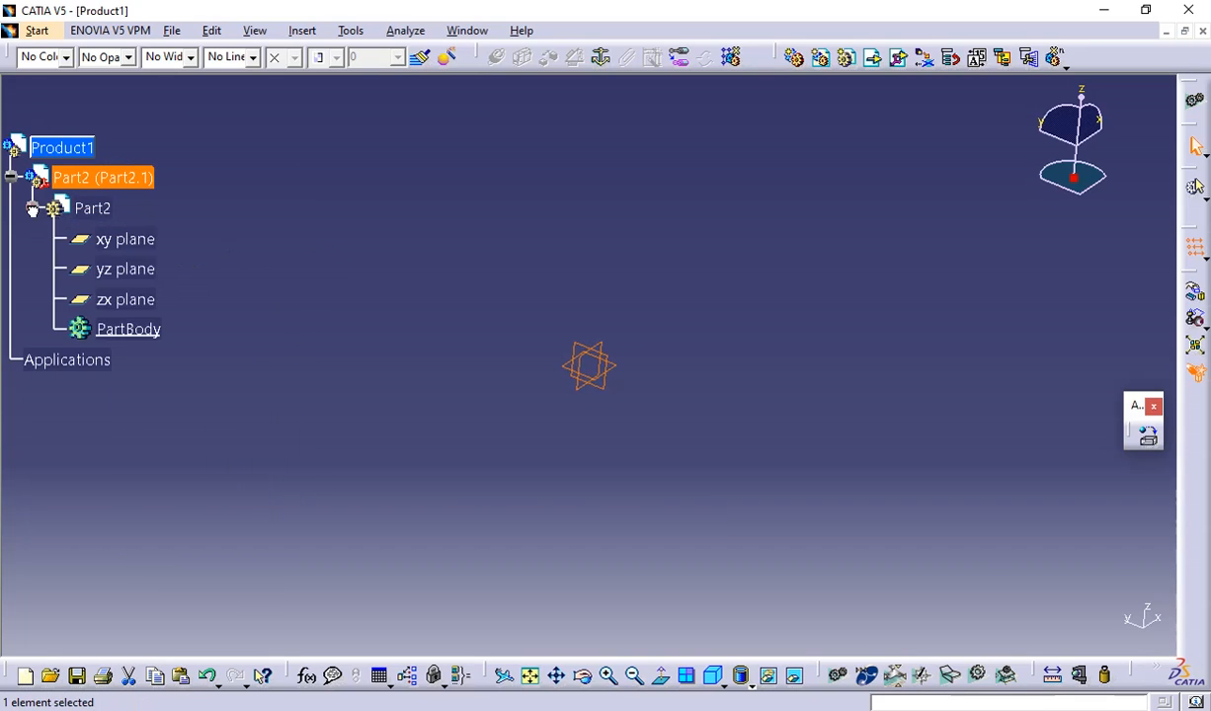
pyautogui.click(691, 340)
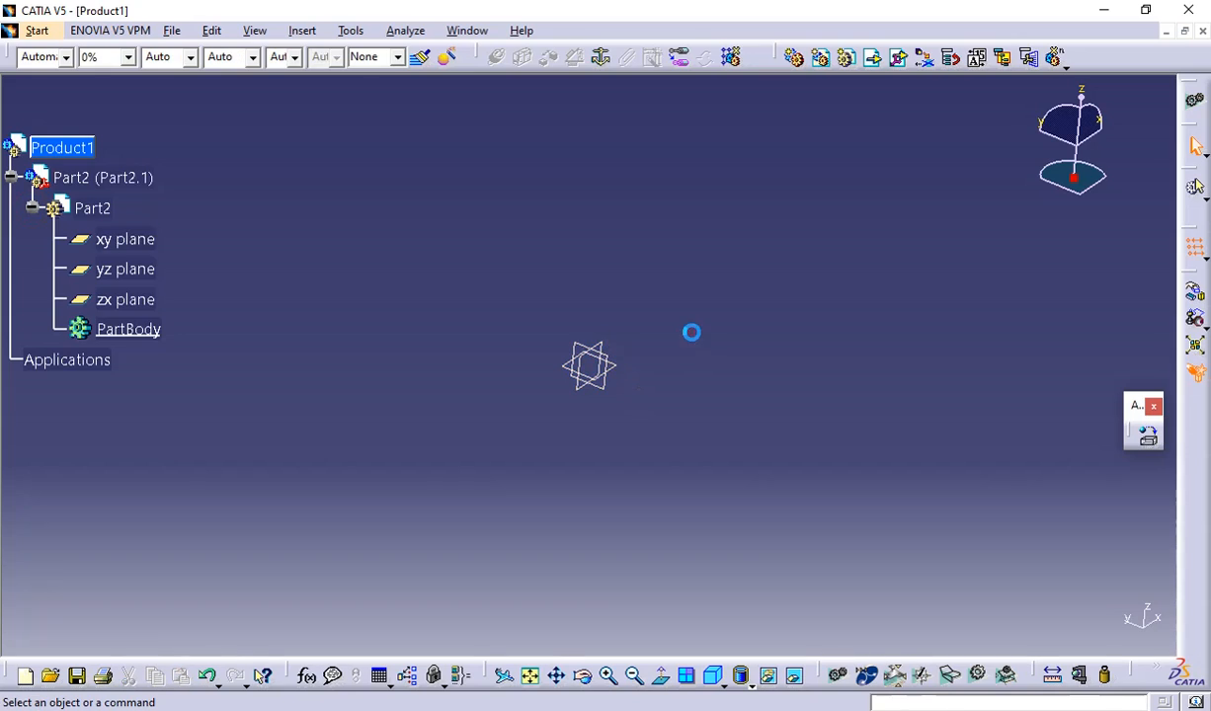
pyautogui.click(623, 367)
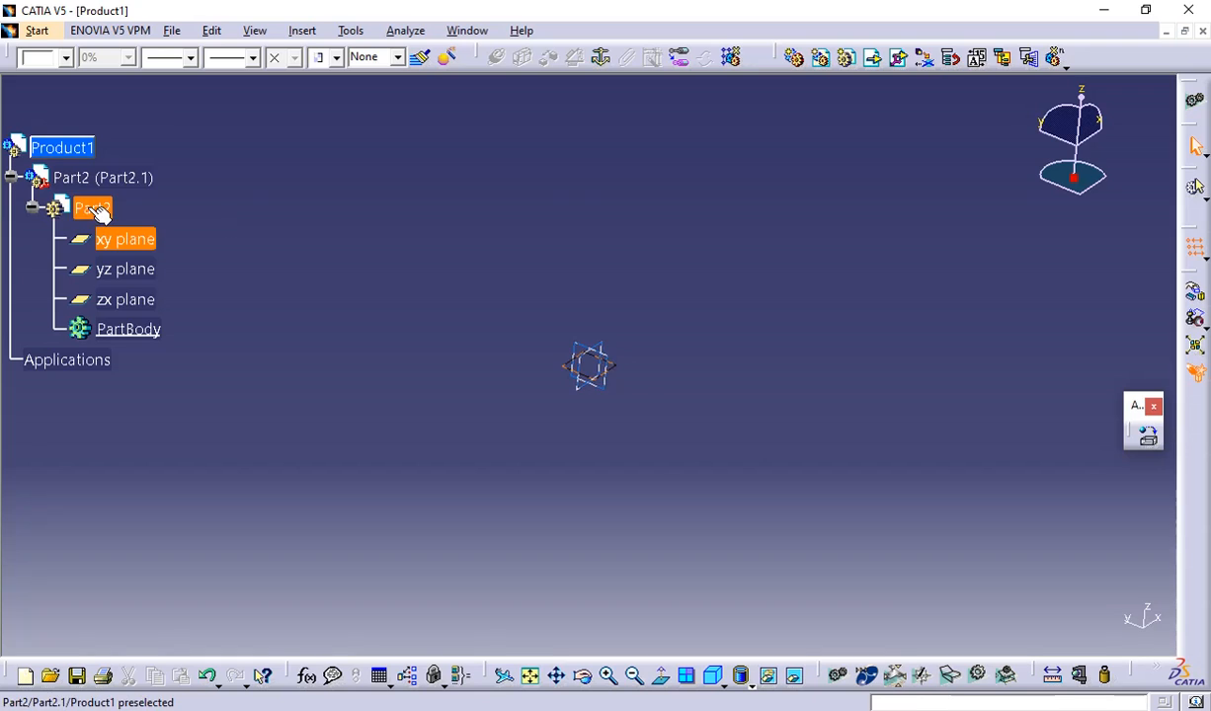
pyautogui.click(333, 205)
# - Activate the inner Part2 node for in-context editing in Part Design
pyautogui.doubleClick(103, 178)
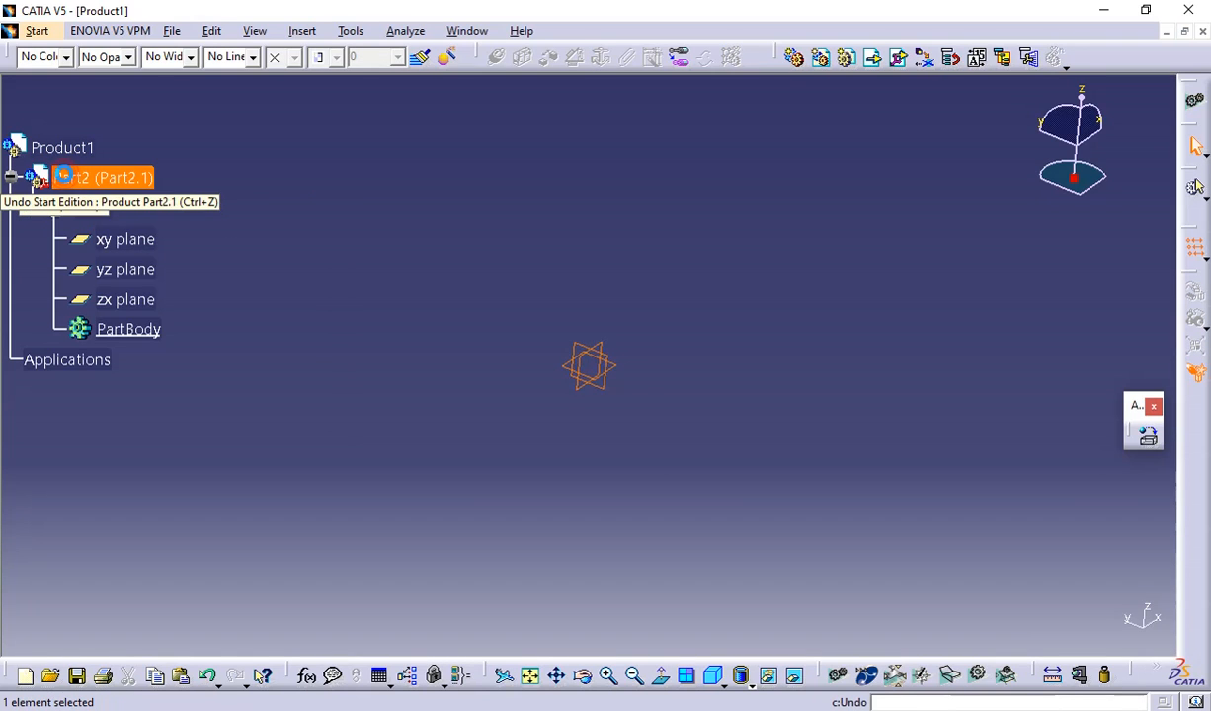
pyautogui.doubleClick(93, 207)
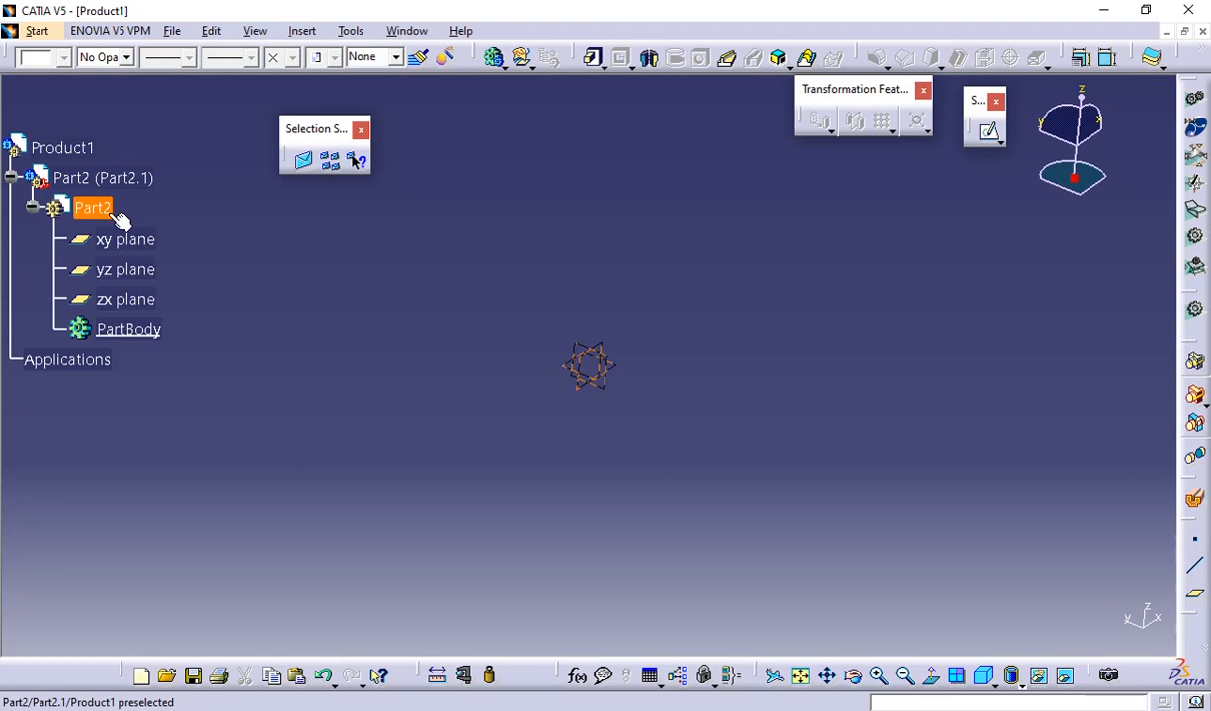
pyautogui.click(549, 289)
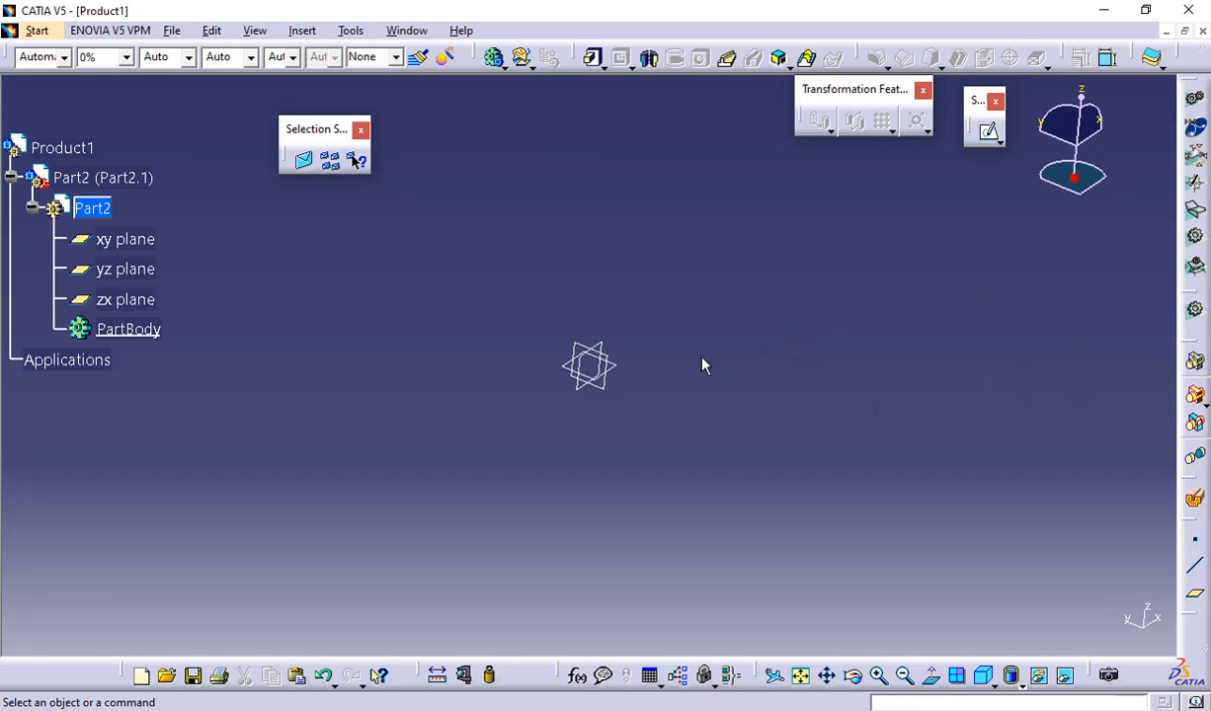
# - Sketch a rectangle about 28 mm wide and 13 mm high around the origin on Part2's xy plane
pyautogui.click(623, 370)
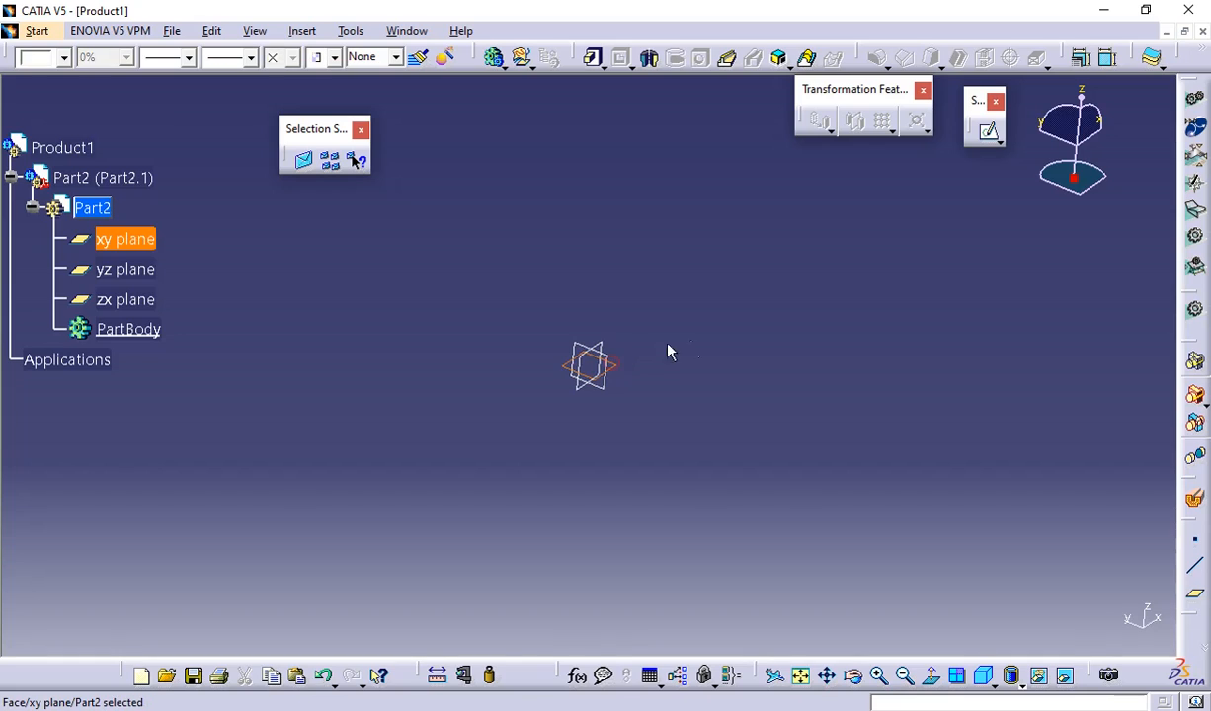
pyautogui.click(982, 141)
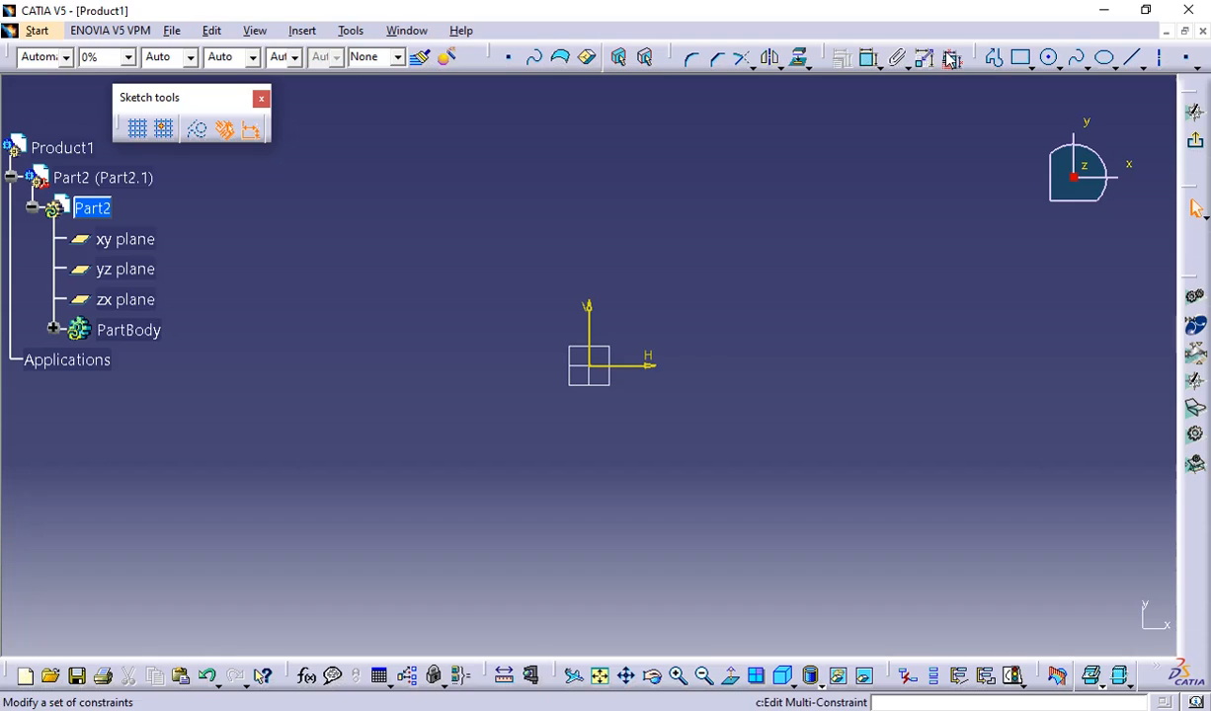
pyautogui.click(1021, 57)
pyautogui.click(326, 210)
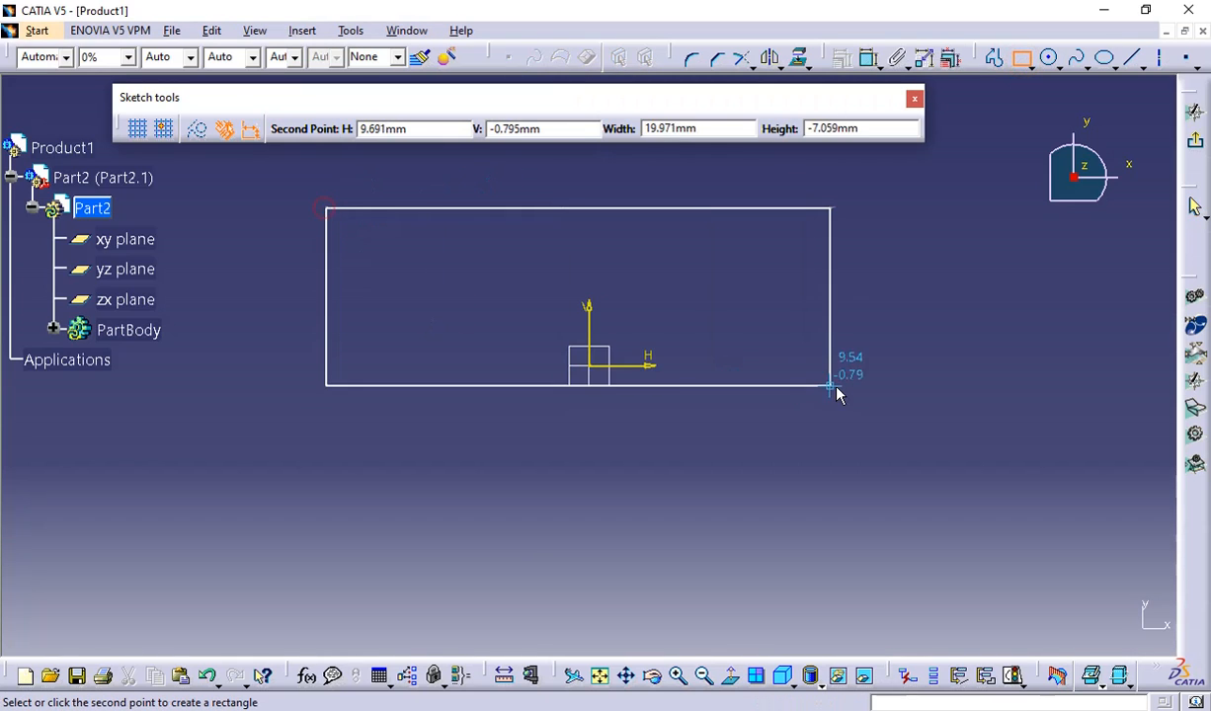
pyautogui.click(1035, 542)
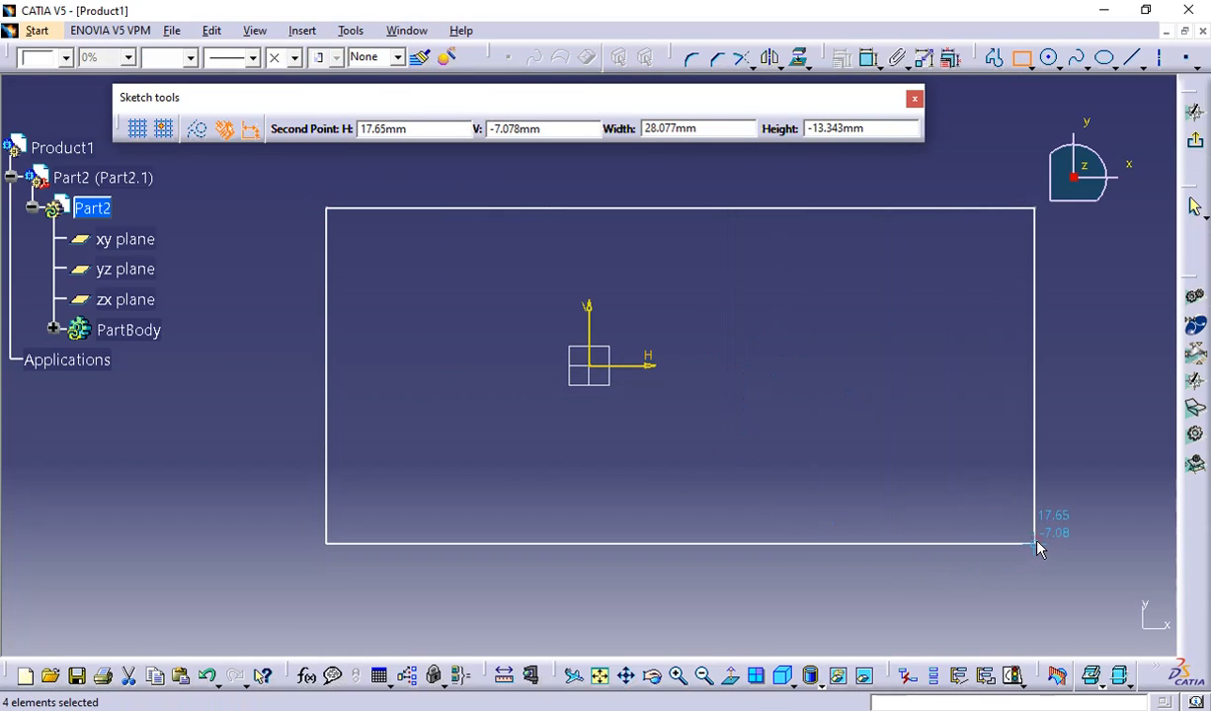
pyautogui.click(888, 344)
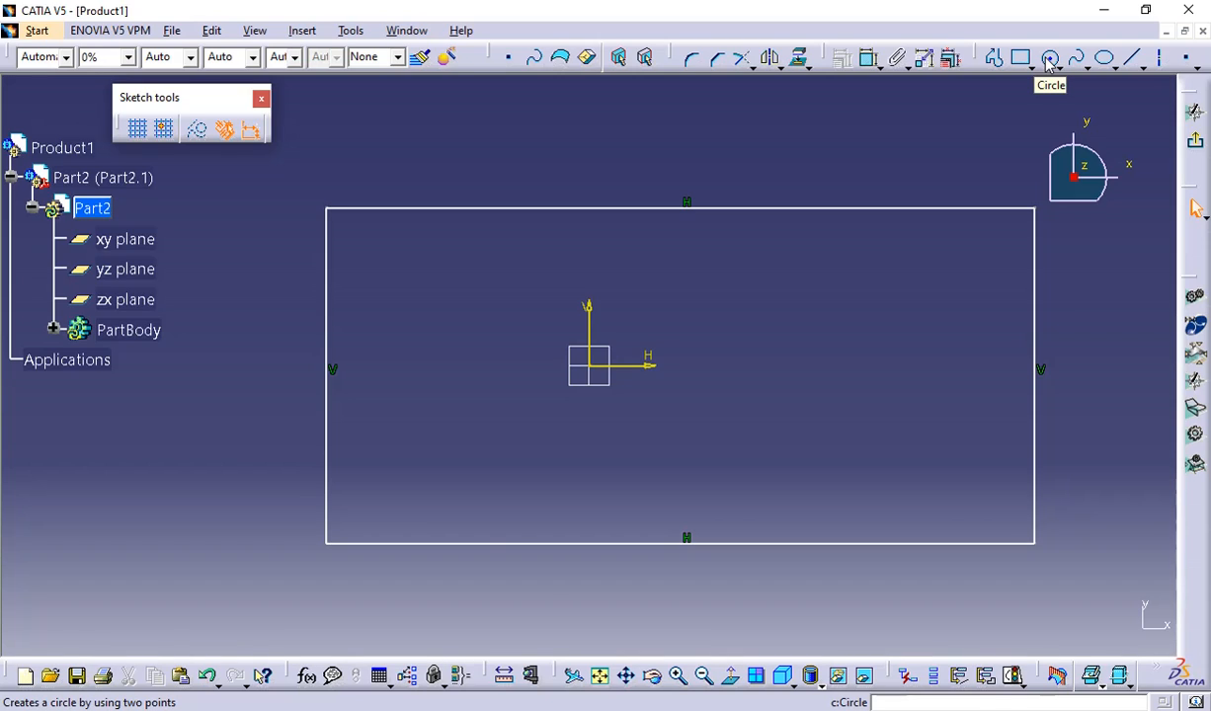
# - Exit the sketch and pad the rectangle 10 mm in the reversed direction
pyautogui.click(1195, 146)
pyautogui.moveTo(782, 322)
pyautogui.mouseDown(button='middle')
pyautogui.moveTo(700, 327)
pyautogui.moveTo(695, 346)
pyautogui.mouseUp(button='middle')
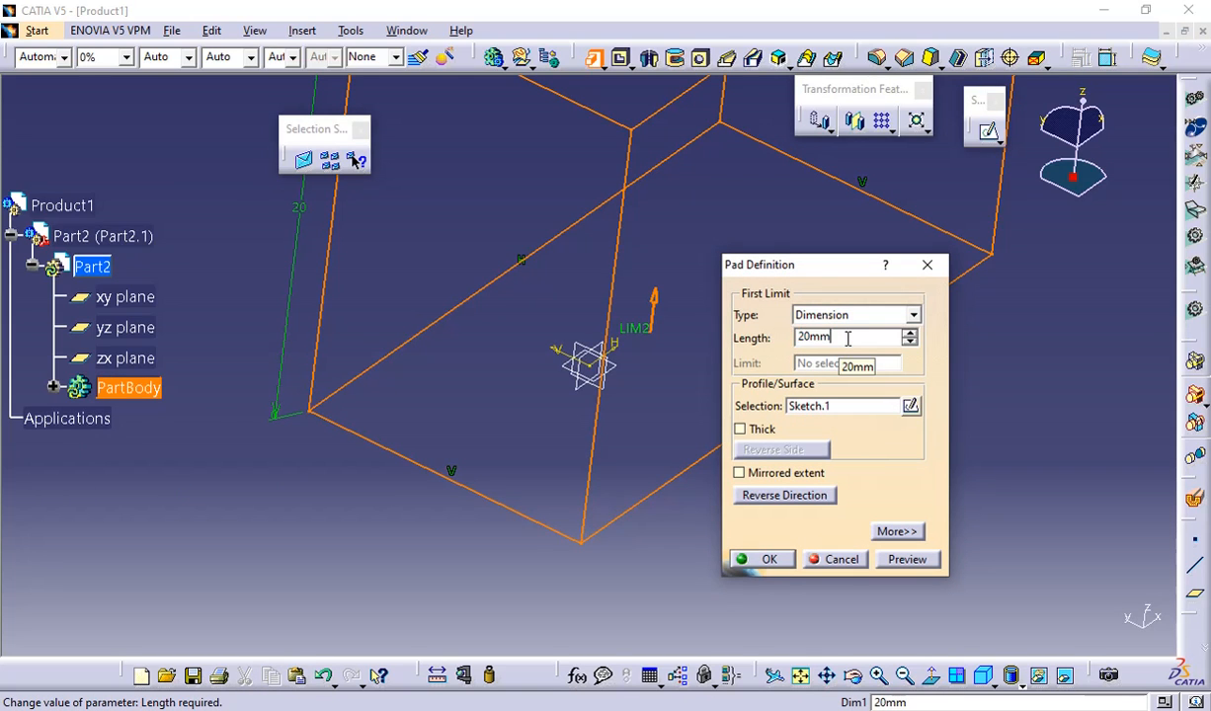
pyautogui.moveTo(848, 338); pyautogui.dragTo(787, 344)
pyautogui.write('jm')
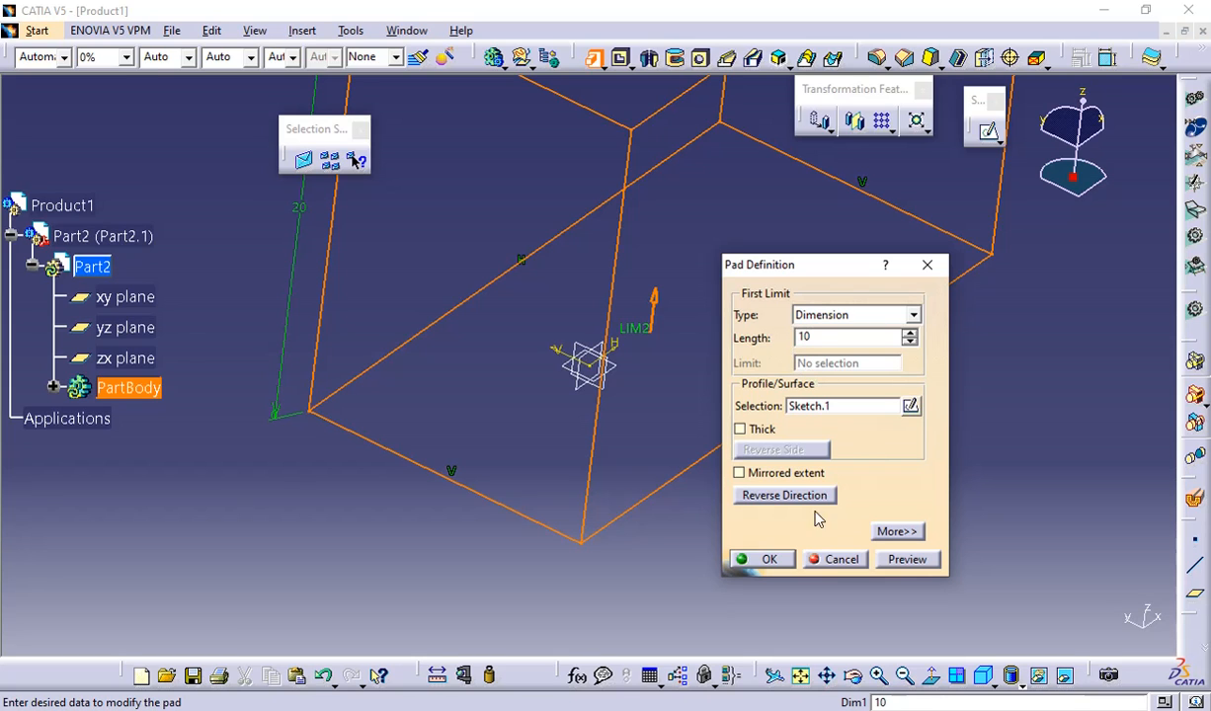
pyautogui.click(781, 498)
pyautogui.click(776, 560)
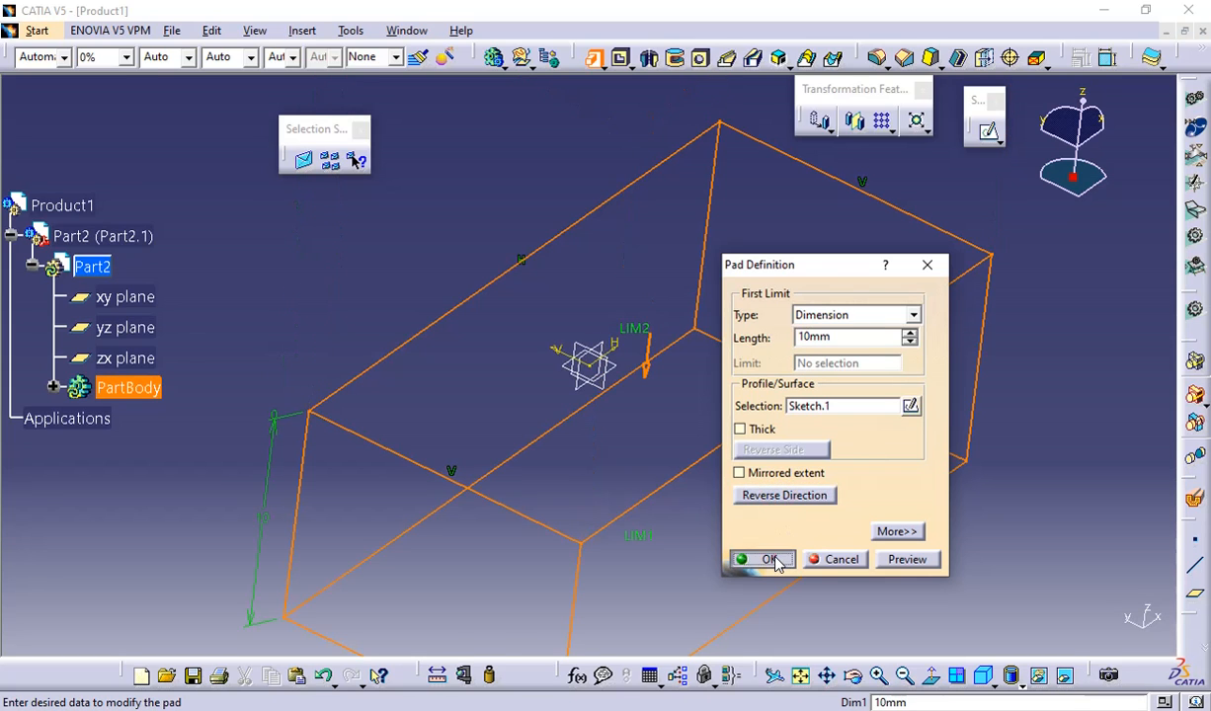
pyautogui.scroll(-2, 1054, 461)
pyautogui.moveTo(1054, 460); pyautogui.dragTo(901, 451, button='middle')
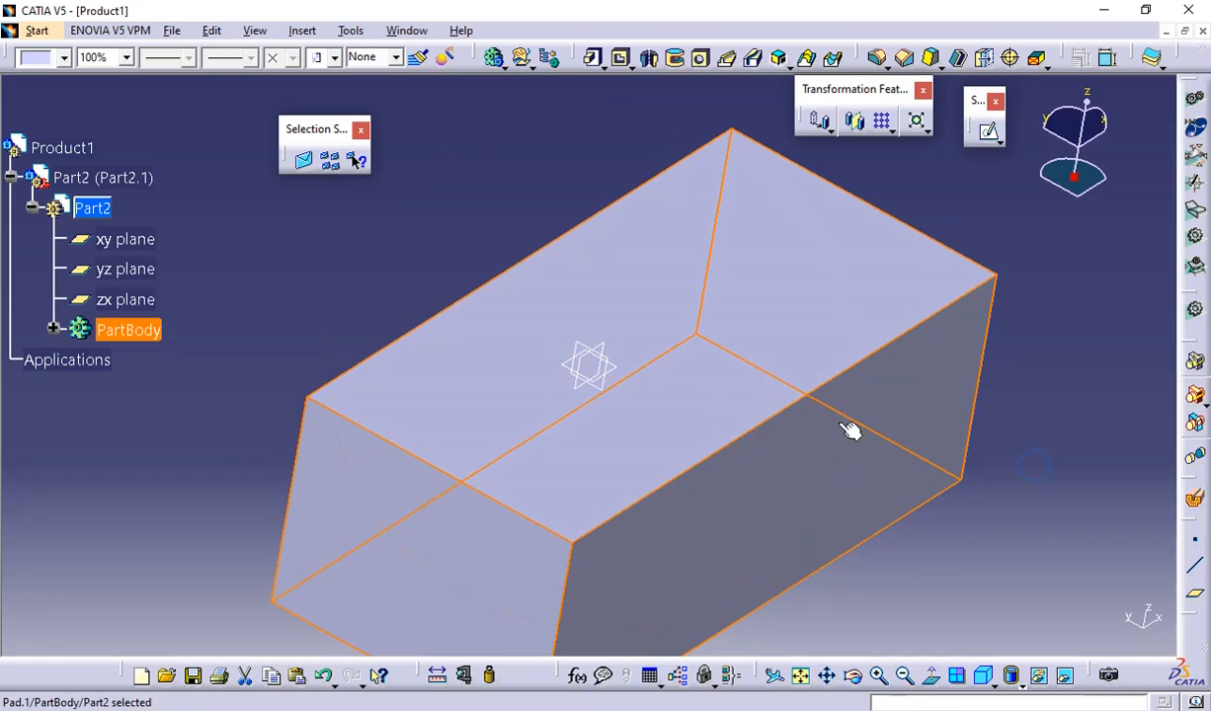
# - Sketch two circles about 3.3 mm in diameter on the block's top face, centred on the horizontal axis on either side of the origin
pyautogui.click(690, 356)
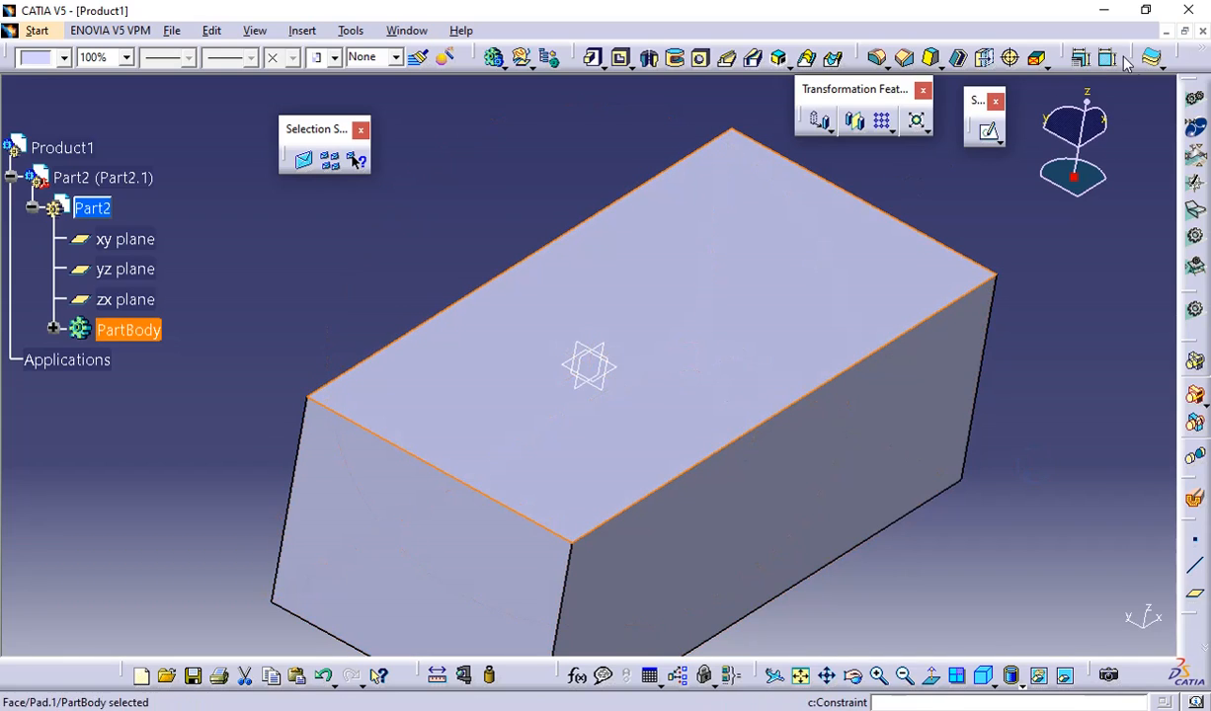
pyautogui.click(988, 131)
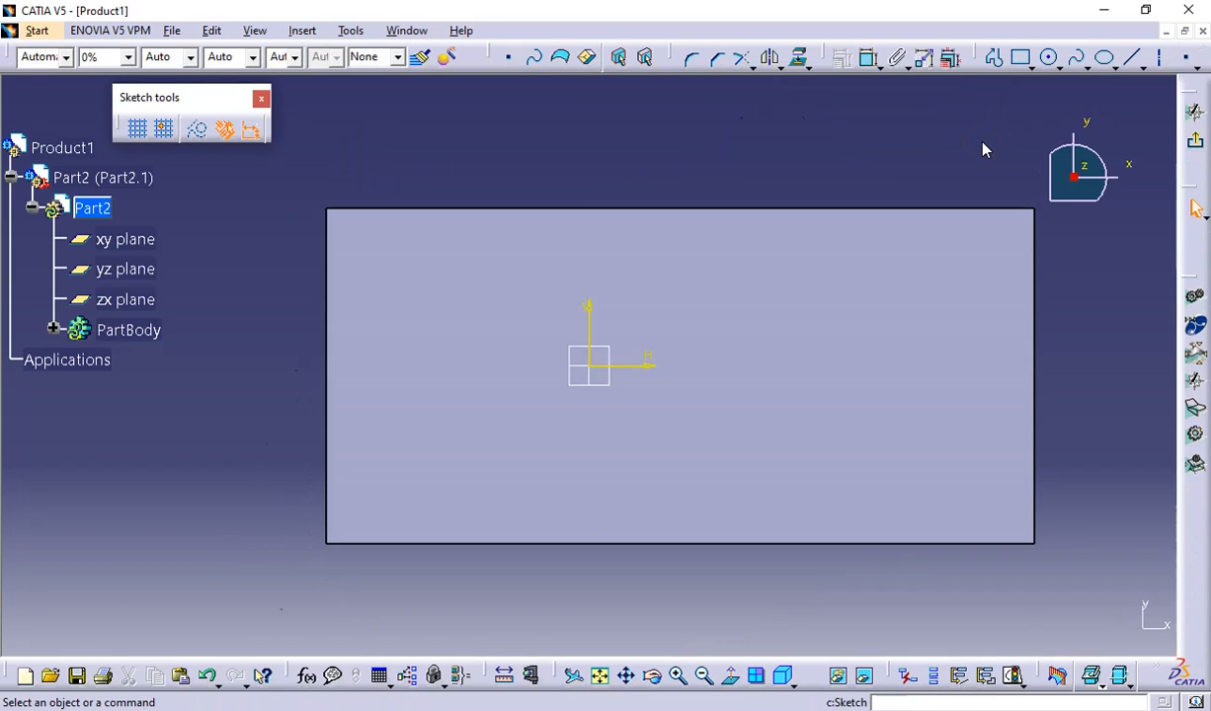
pyautogui.click(1049, 56)
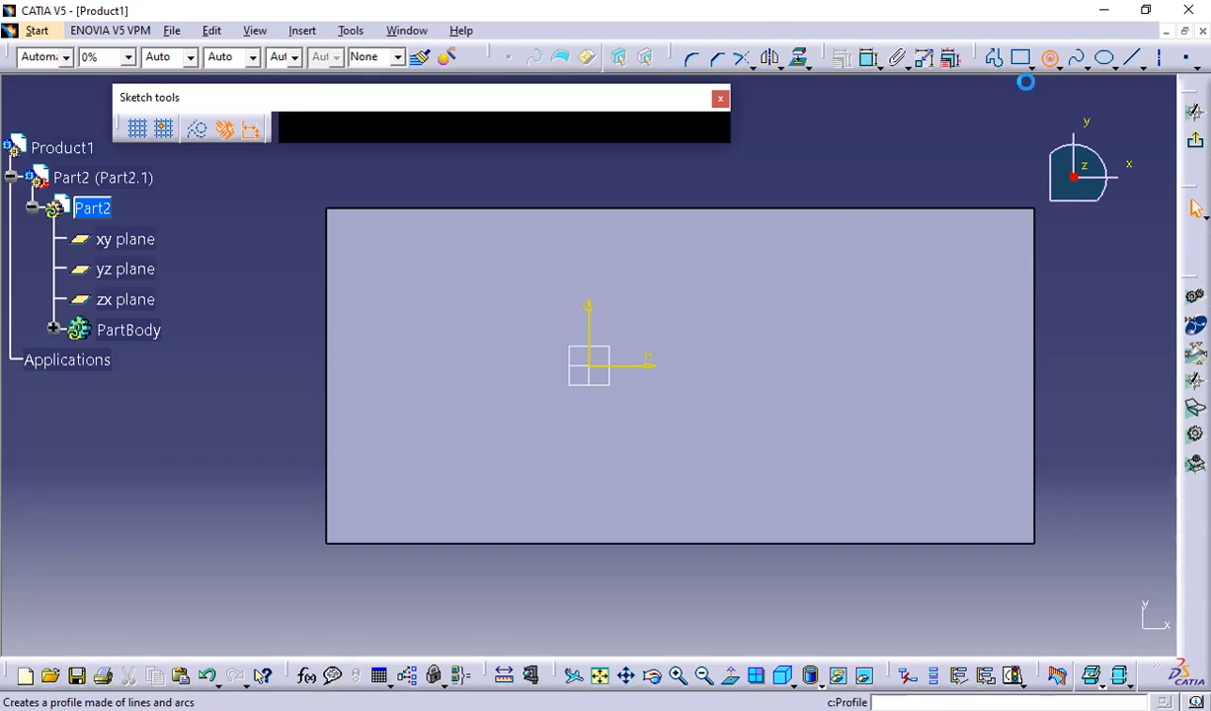
pyautogui.click(467, 367)
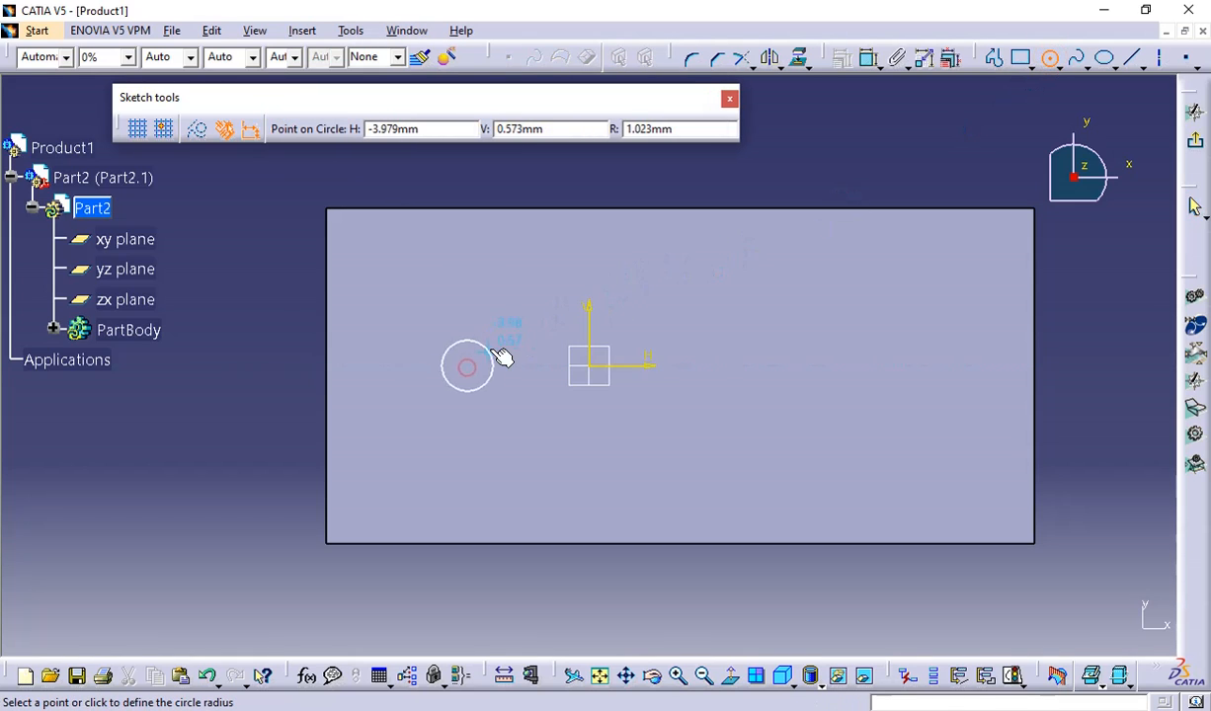
pyautogui.click(496, 337)
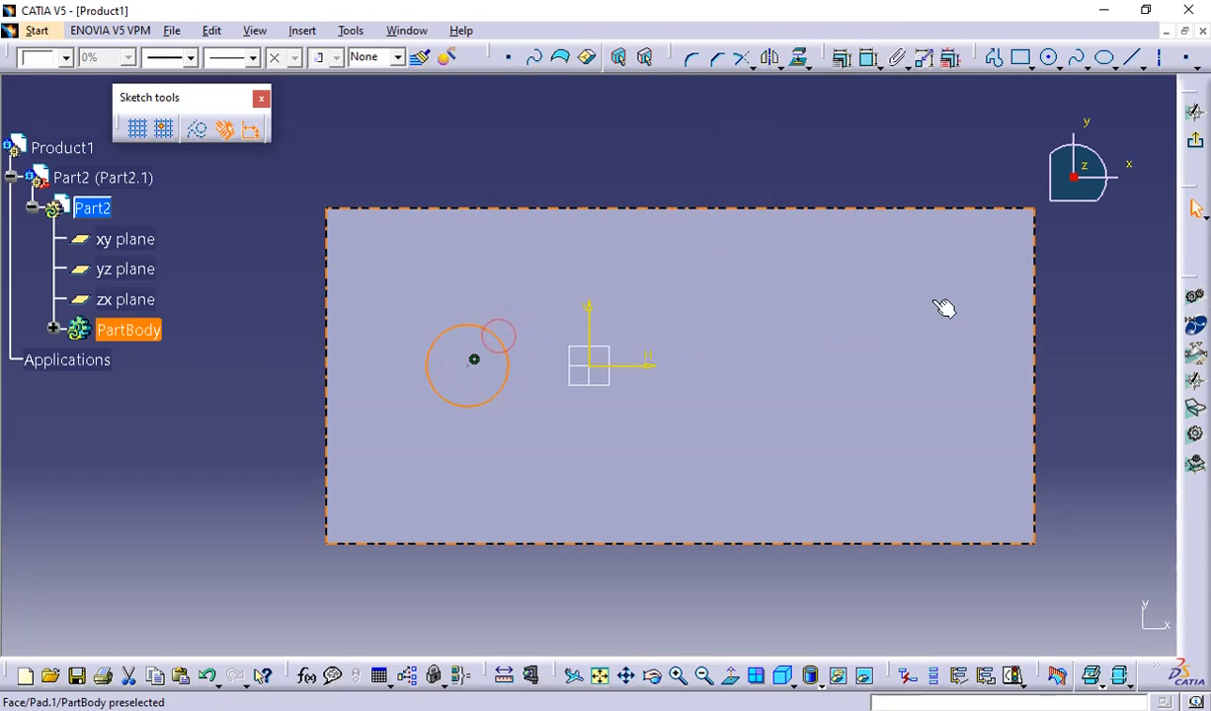
pyautogui.click(1049, 56)
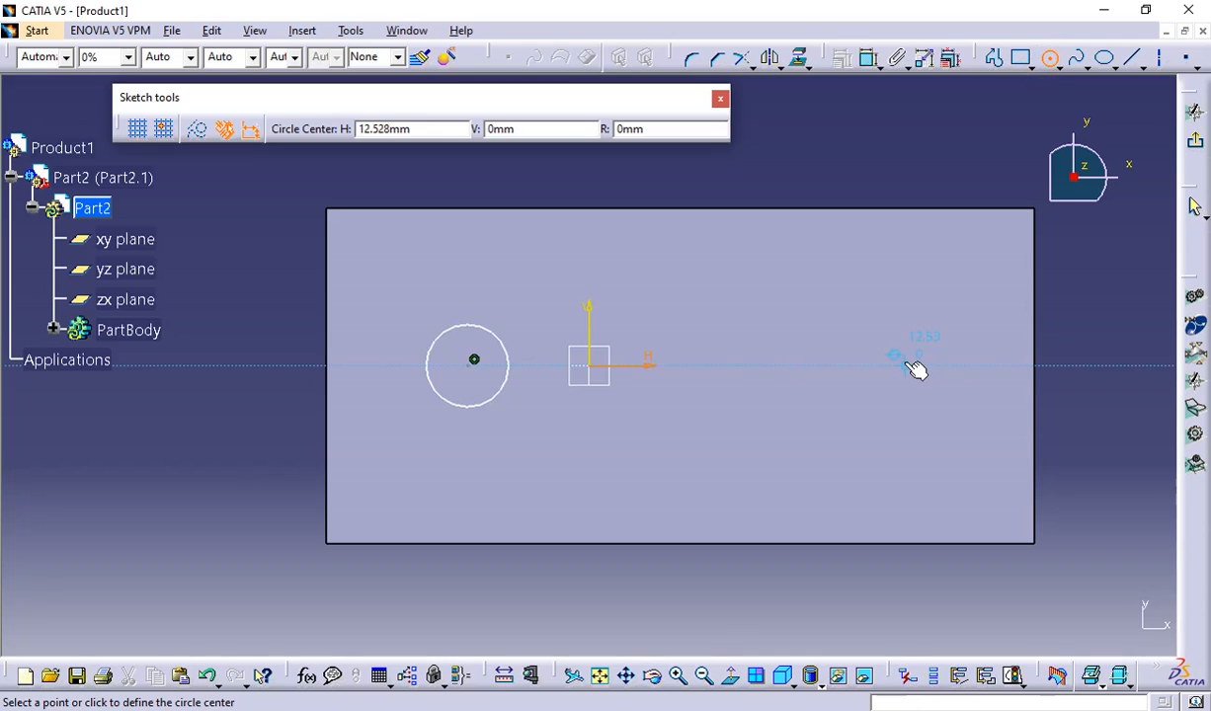
pyautogui.click(904, 363)
pyautogui.click(933, 334)
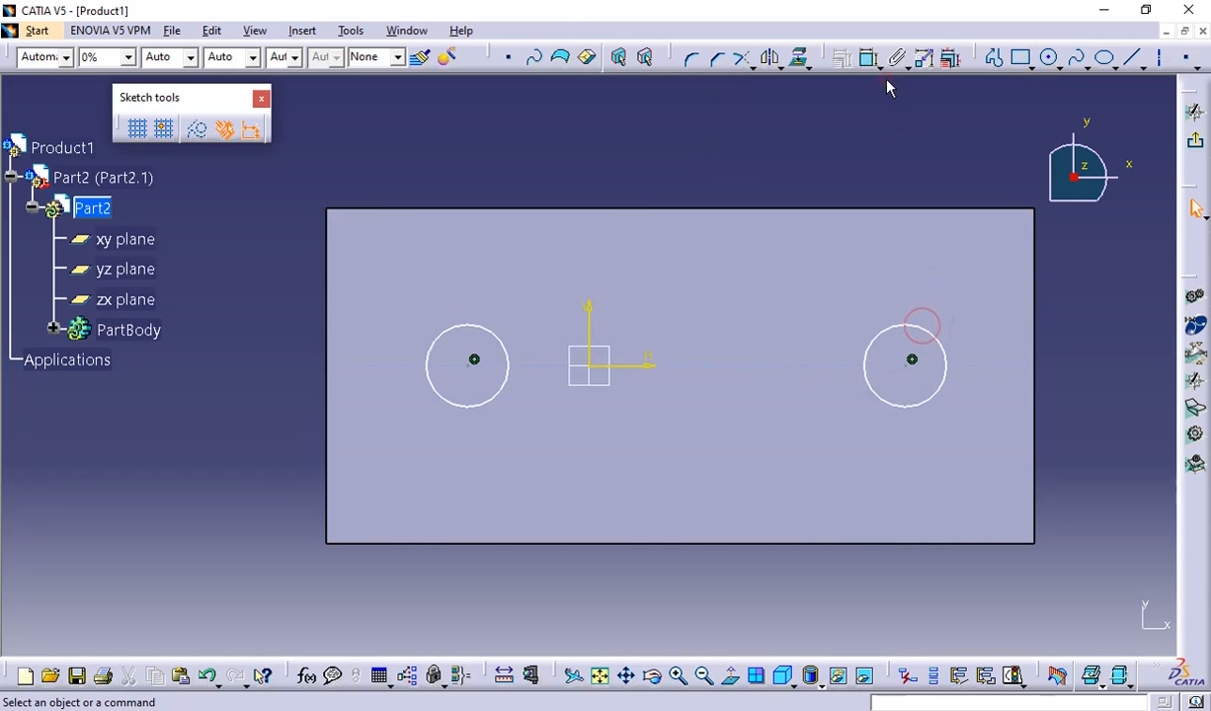
# - Dimension the diameter of the right circle and set it to 5 mm
pyautogui.click(868, 57)
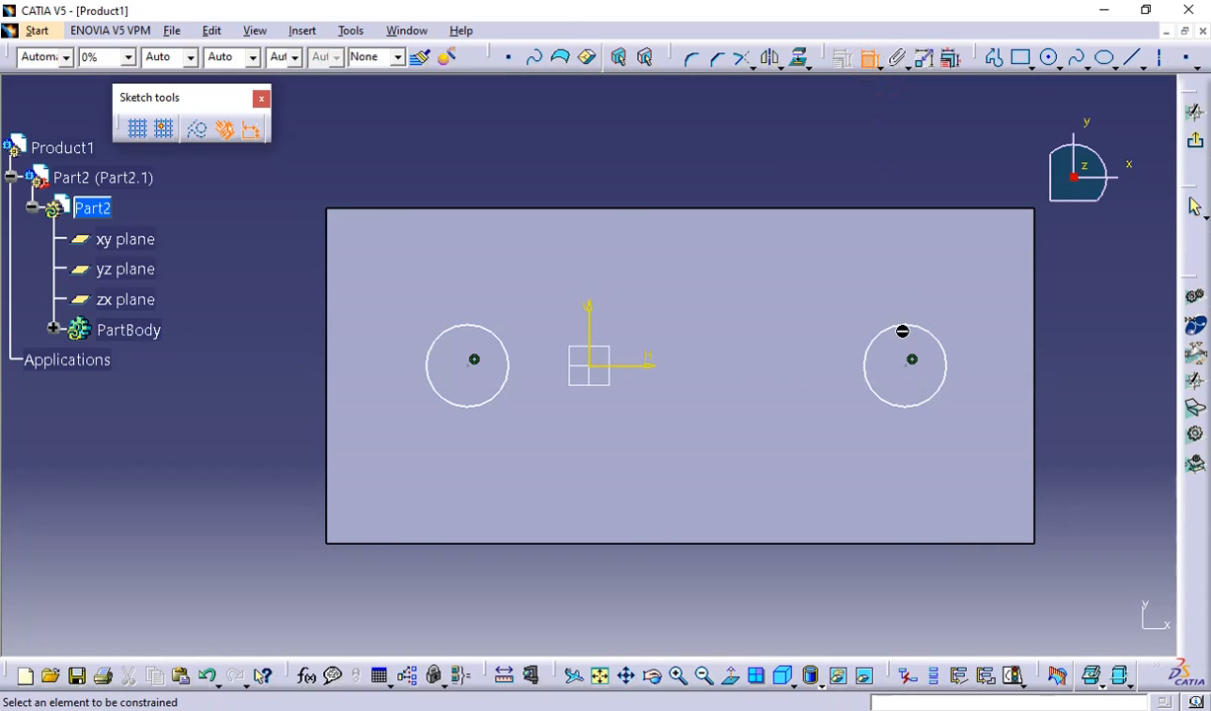
pyautogui.click(909, 330)
pyautogui.click(902, 299)
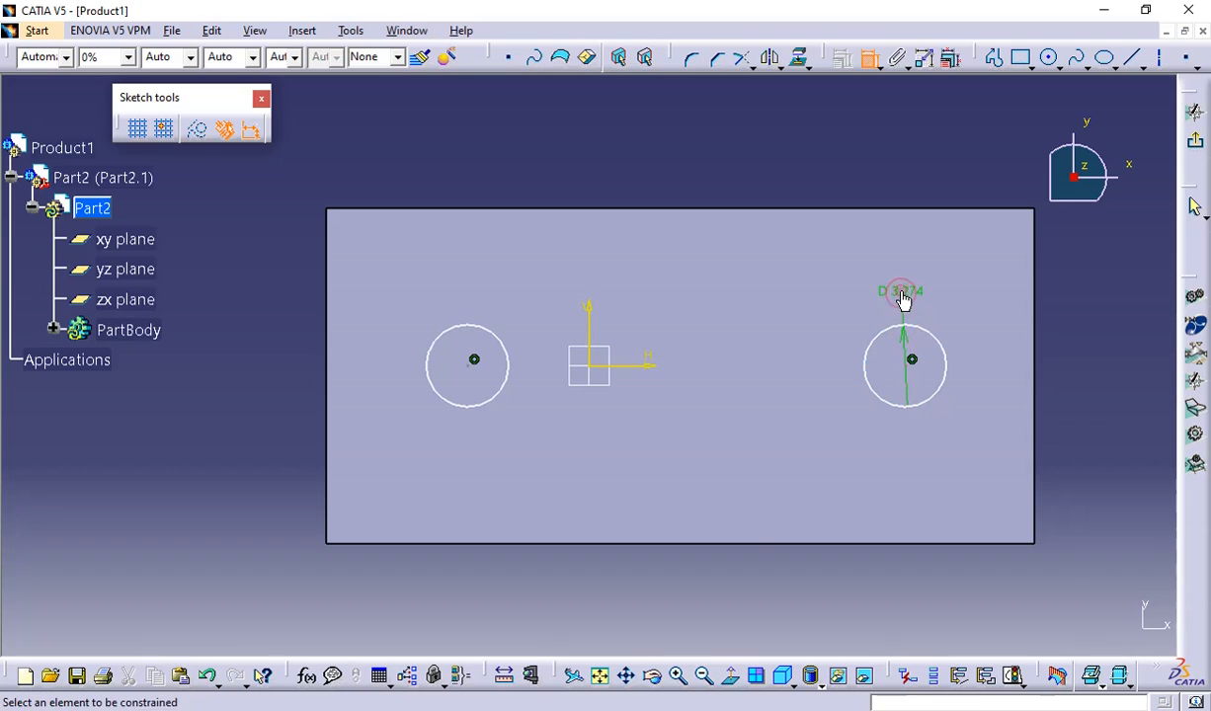
pyautogui.doubleClick(899, 290)
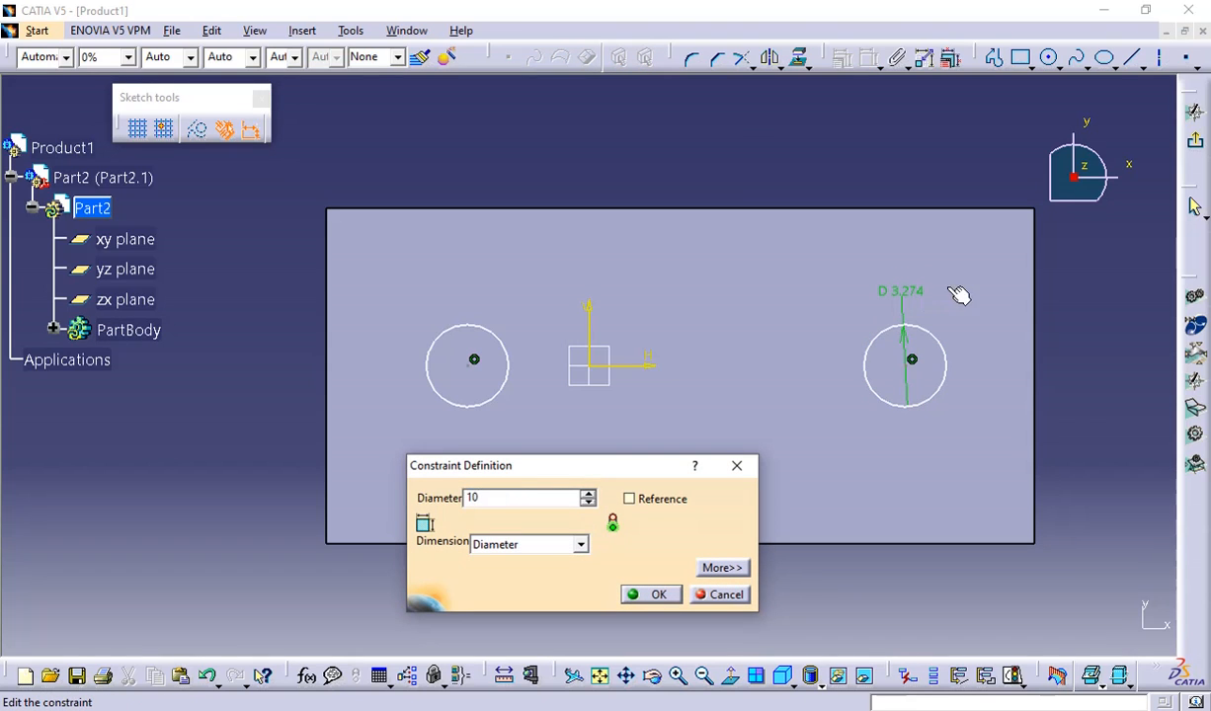
pyautogui.press('Return')
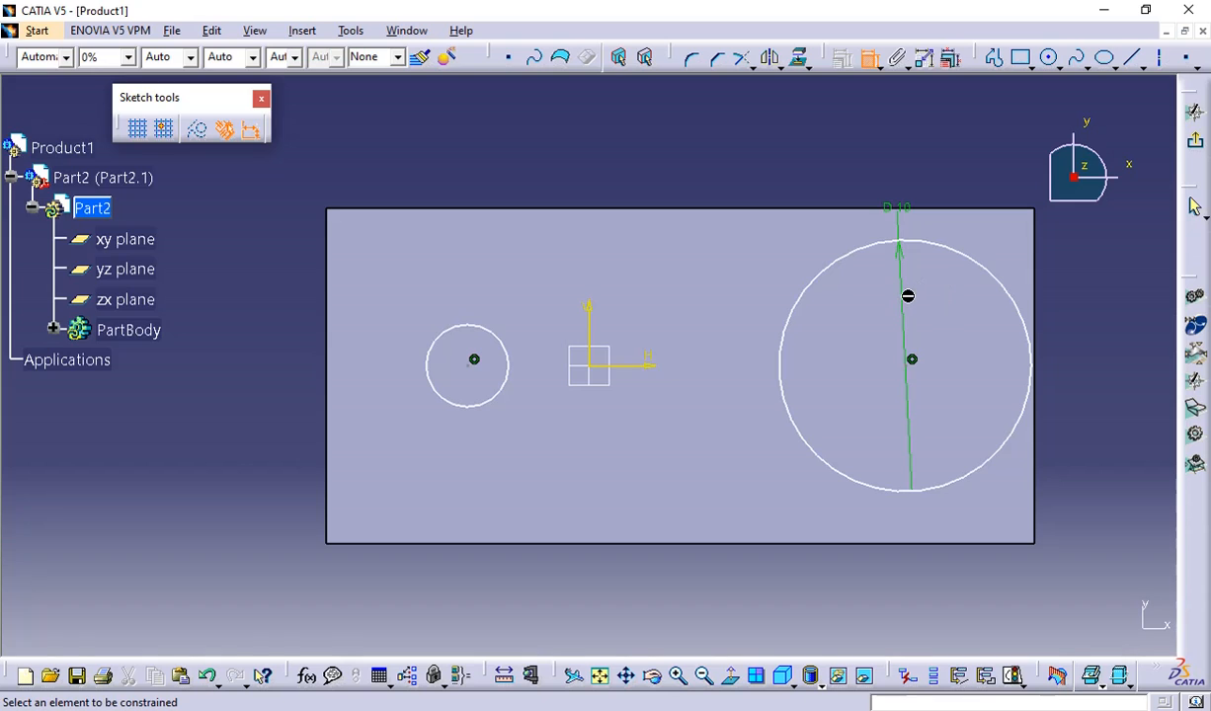
pyautogui.doubleClick(895, 208)
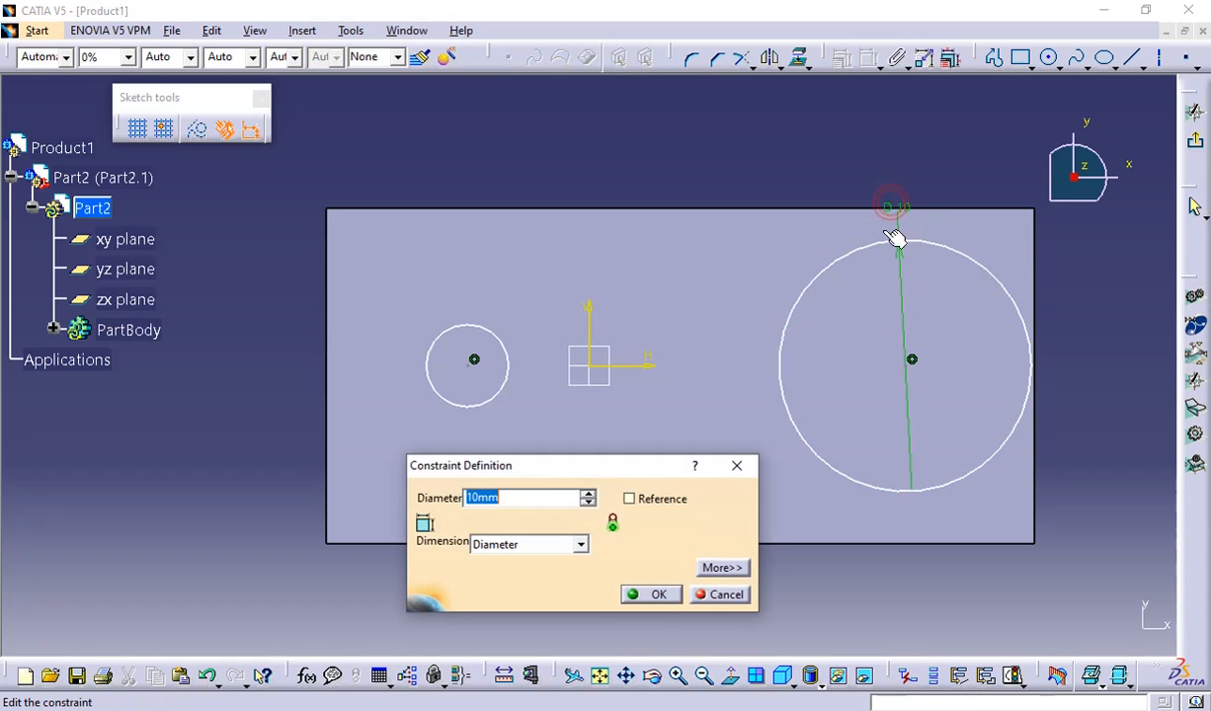
pyautogui.write('5')
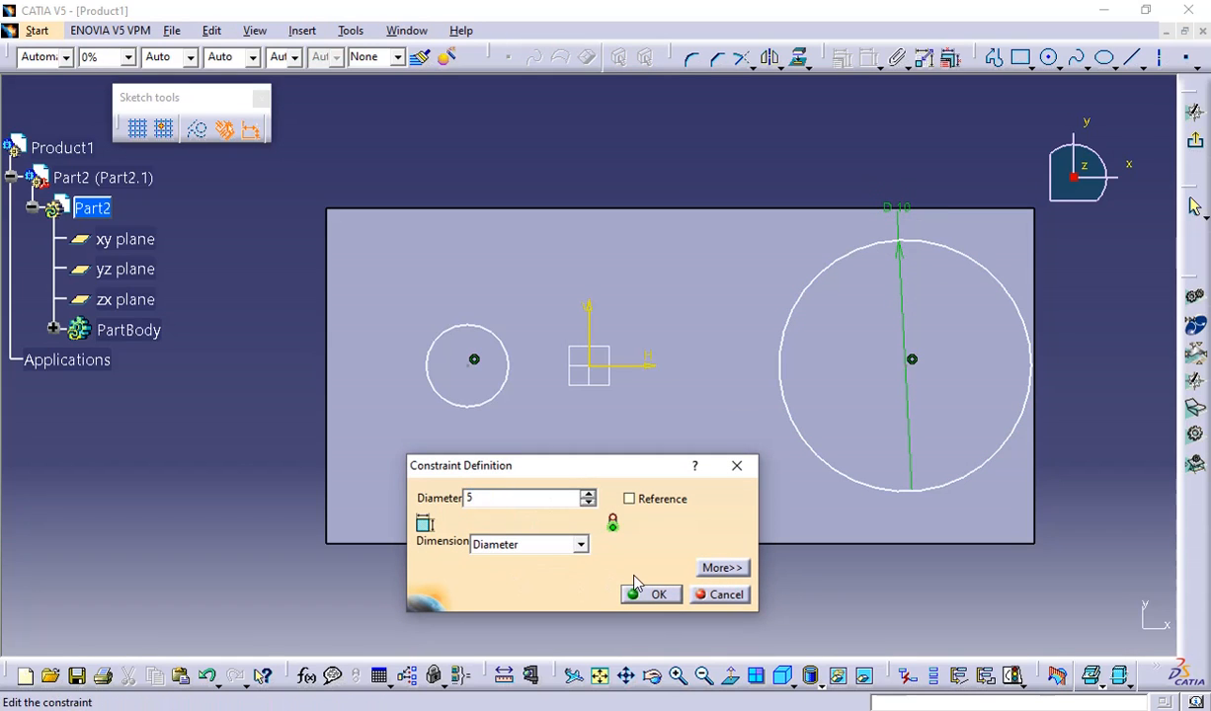
pyautogui.click(652, 595)
# - Dimension the diameter of the left circle and set it to 5 mm
pyautogui.click(495, 400)
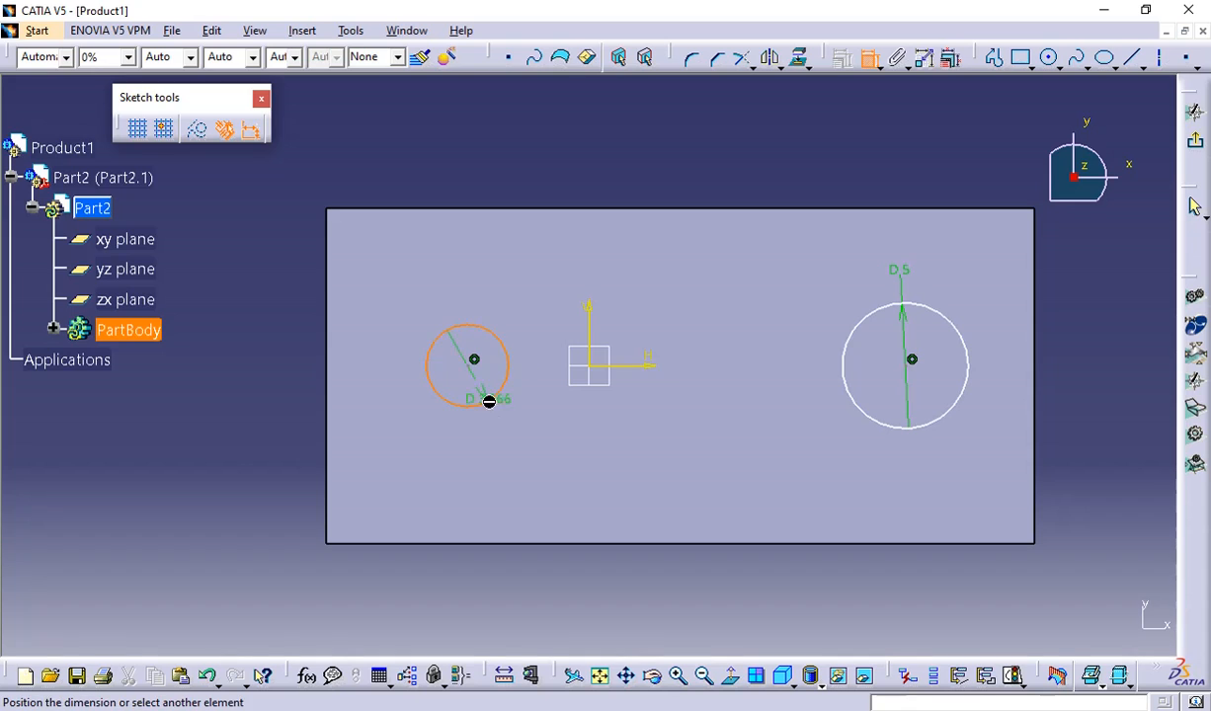
pyautogui.click(513, 271)
pyautogui.doubleClick(513, 271)
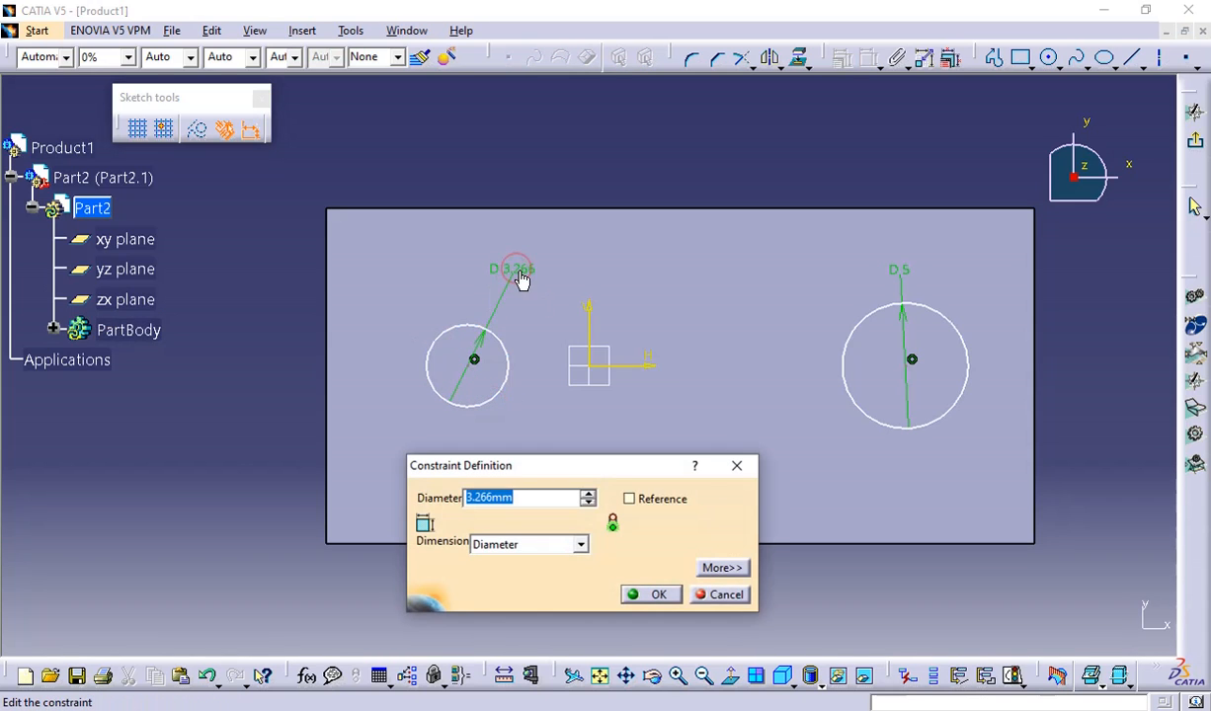
pyautogui.write('5')
pyautogui.click(644, 595)
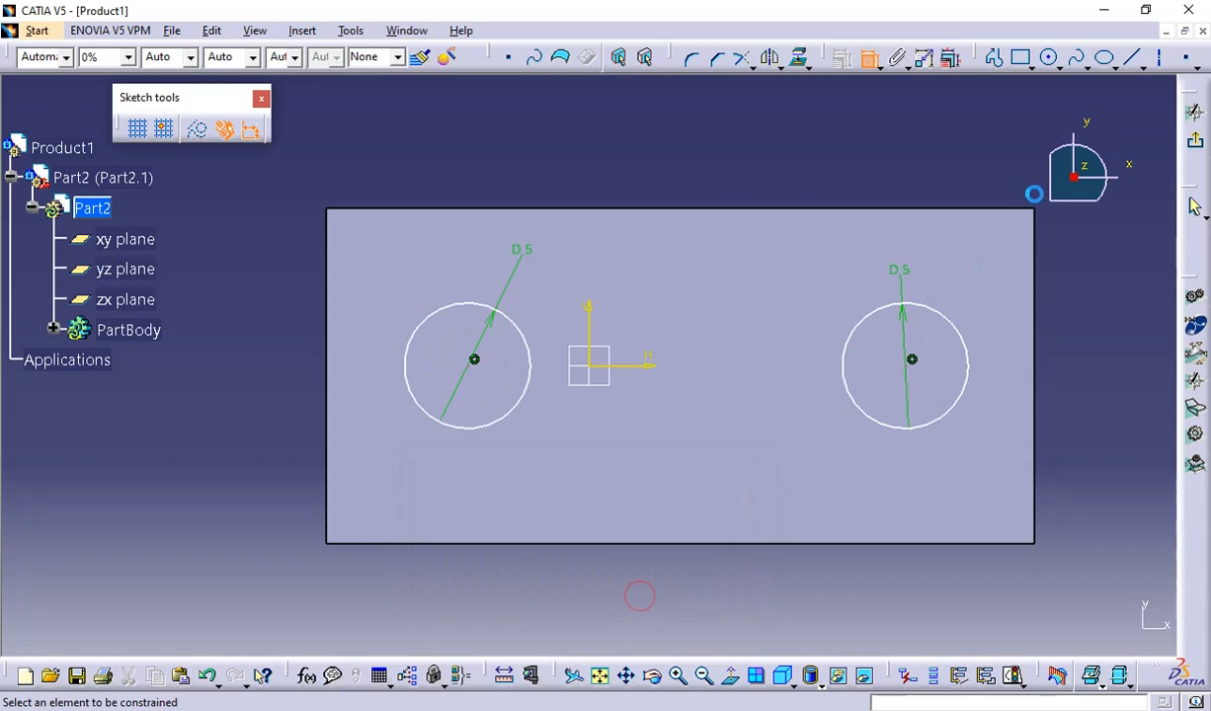
# - Dimension the distance between the two circle centres and set it to 20 mm
pyautogui.click(911, 361)
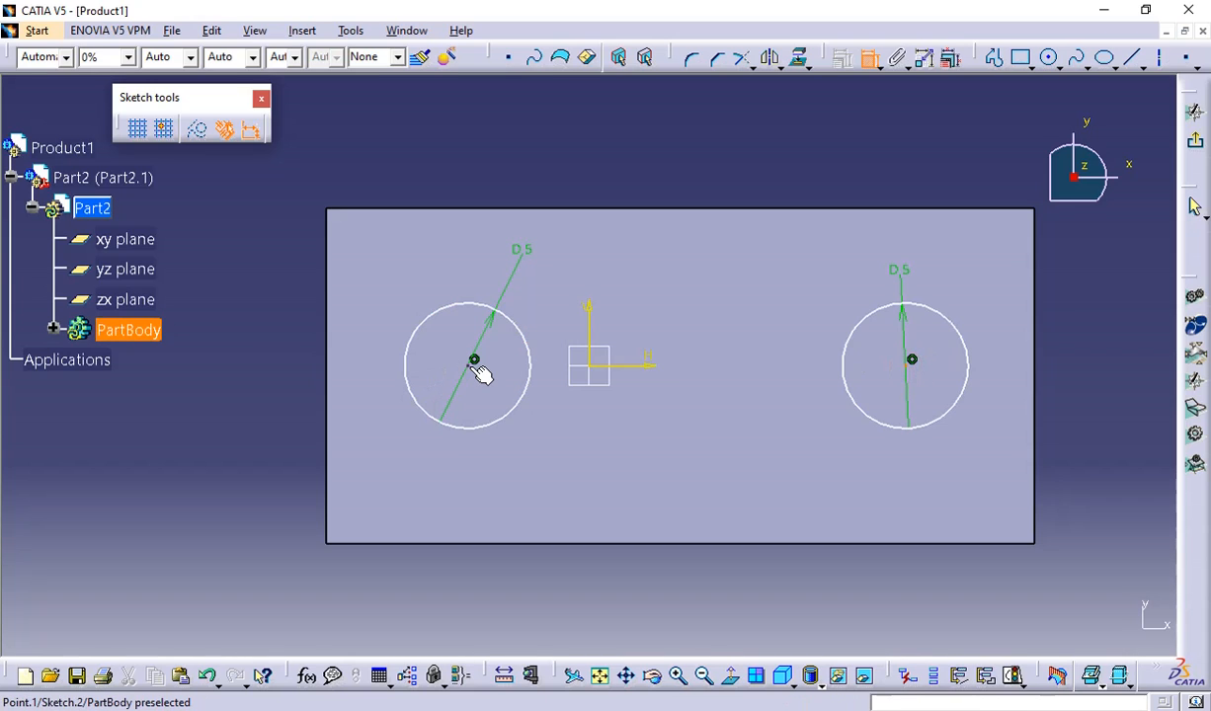
pyautogui.click(474, 360)
pyautogui.doubleClick(621, 134)
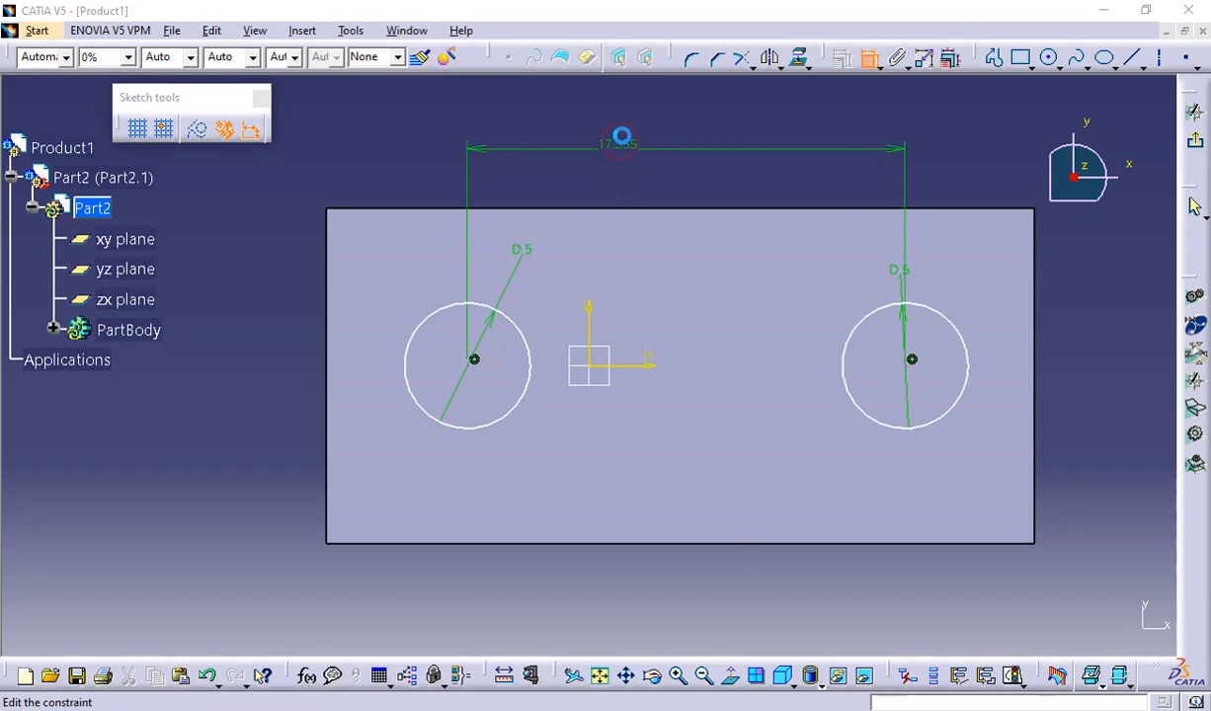
pyautogui.write('10')
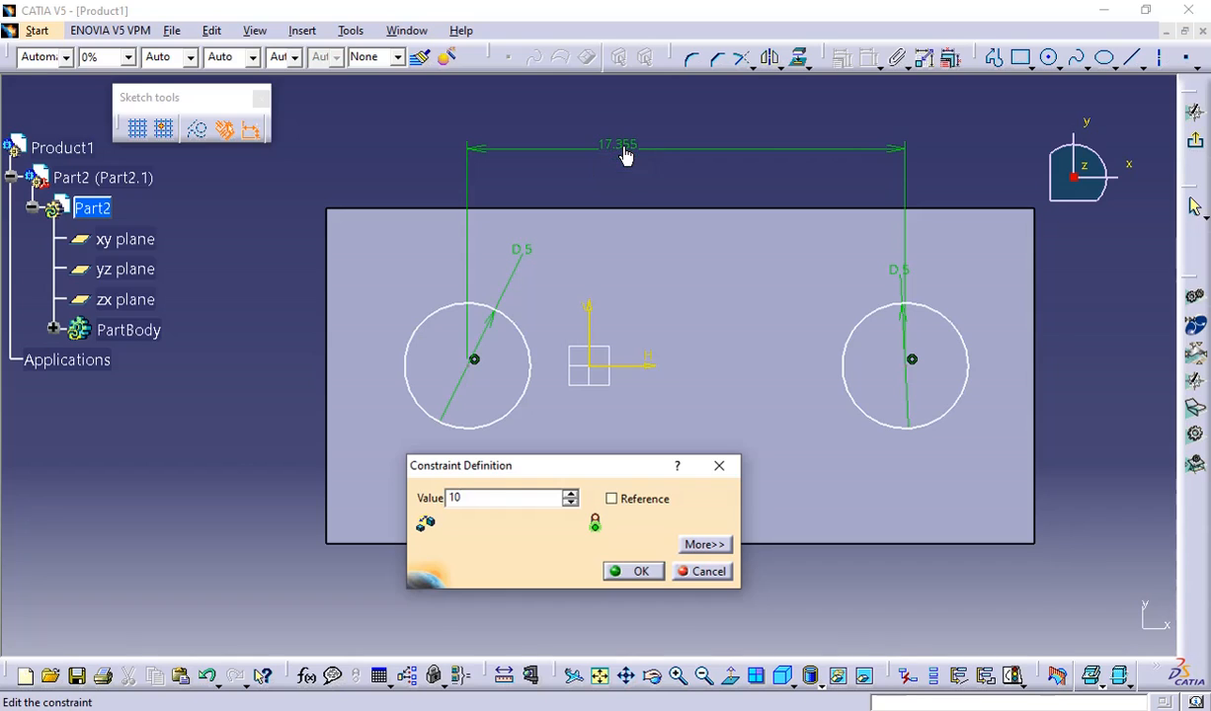
pyautogui.press('Return')
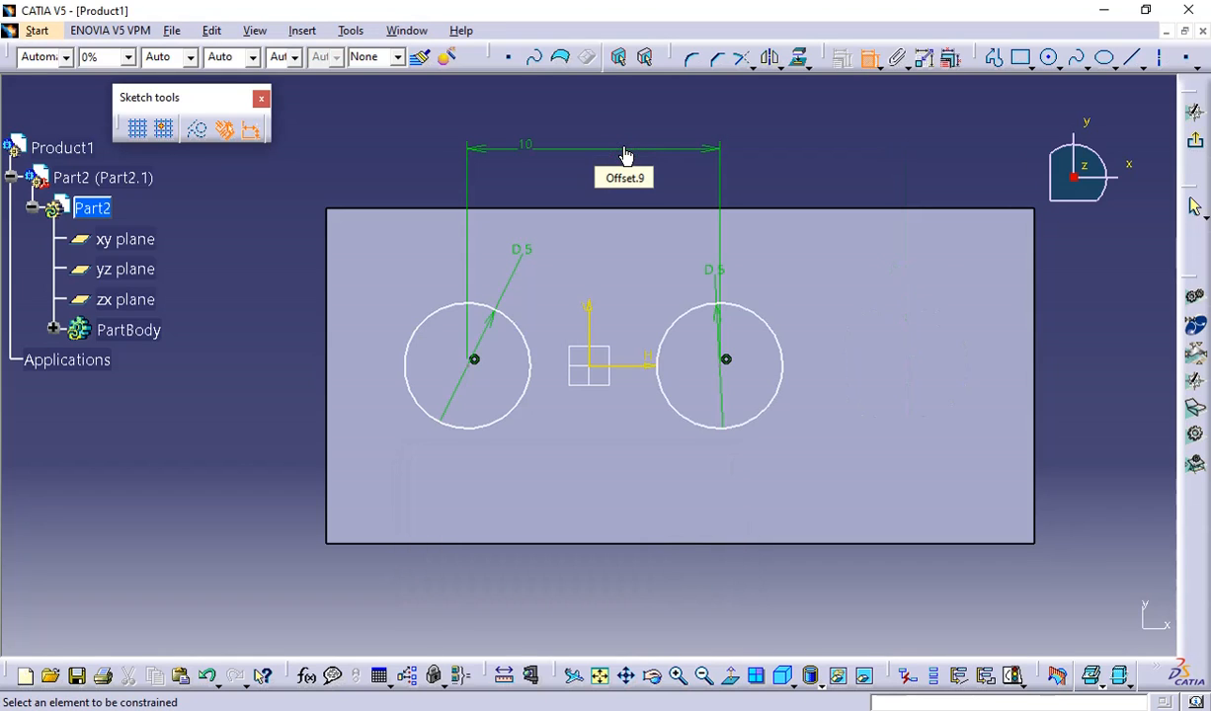
pyautogui.doubleClick(536, 147)
pyautogui.write('20')
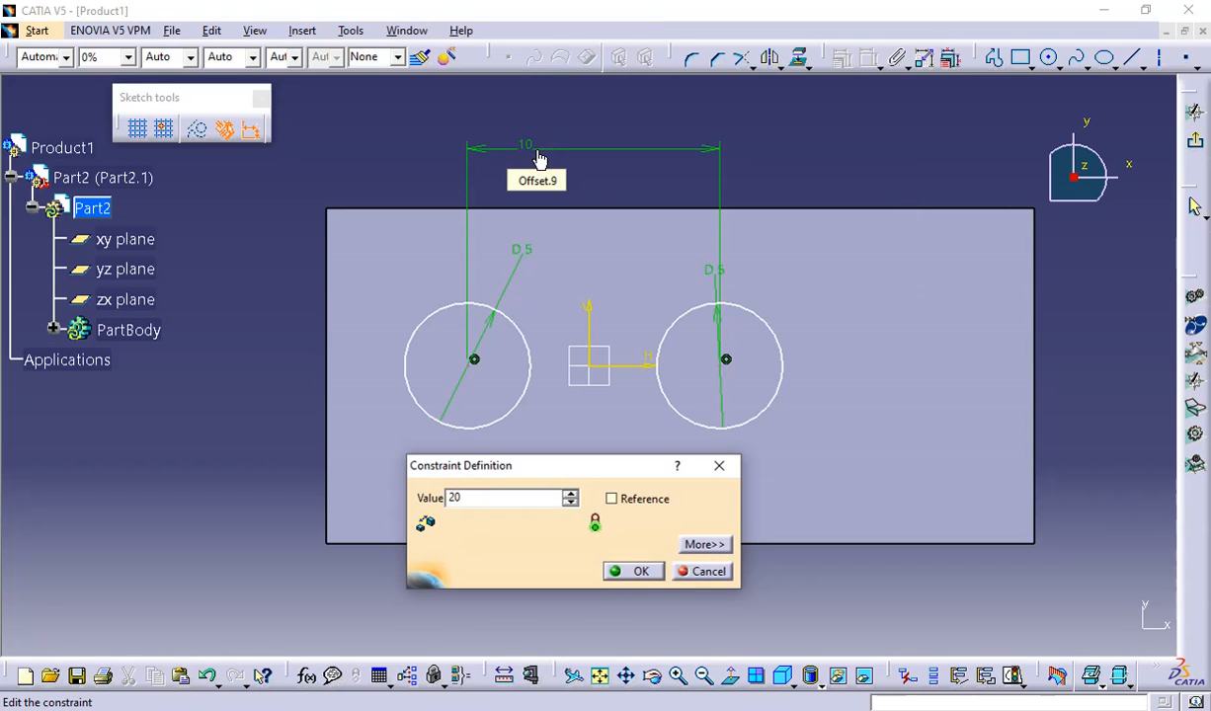
pyautogui.press('Return')
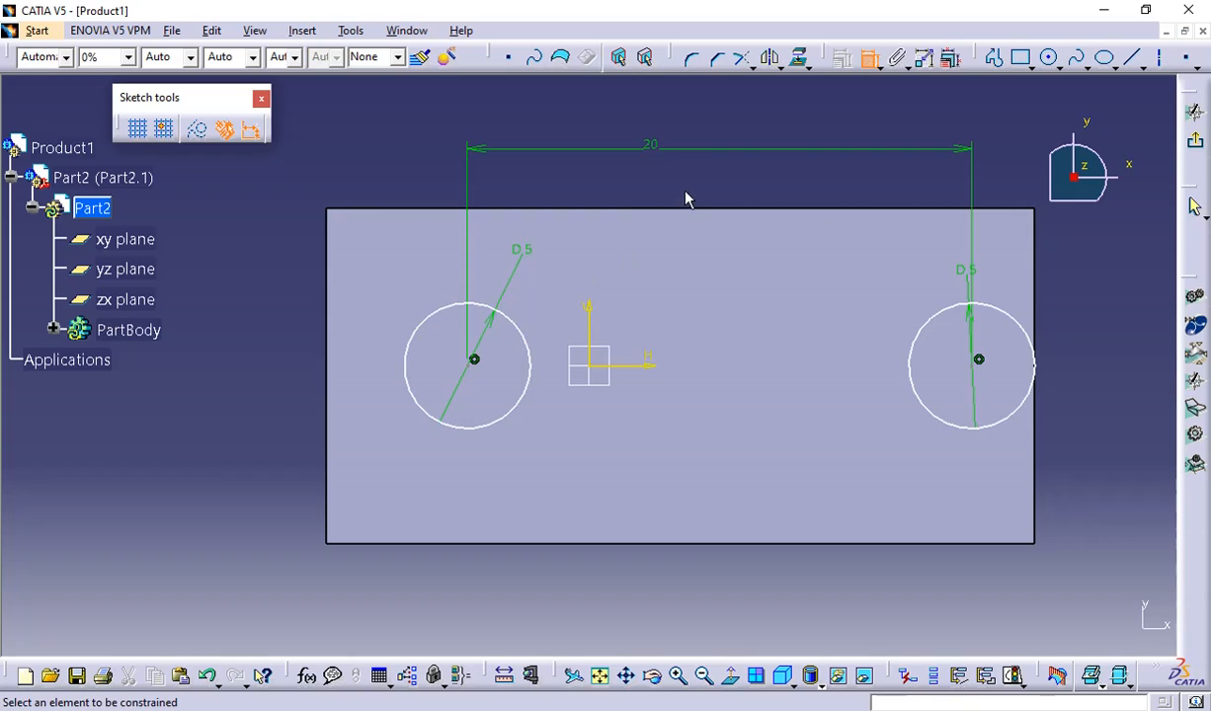
# - Dimension the left circle's centre from the block's left edge and set the distance to 4 mm
pyautogui.click(471, 364)
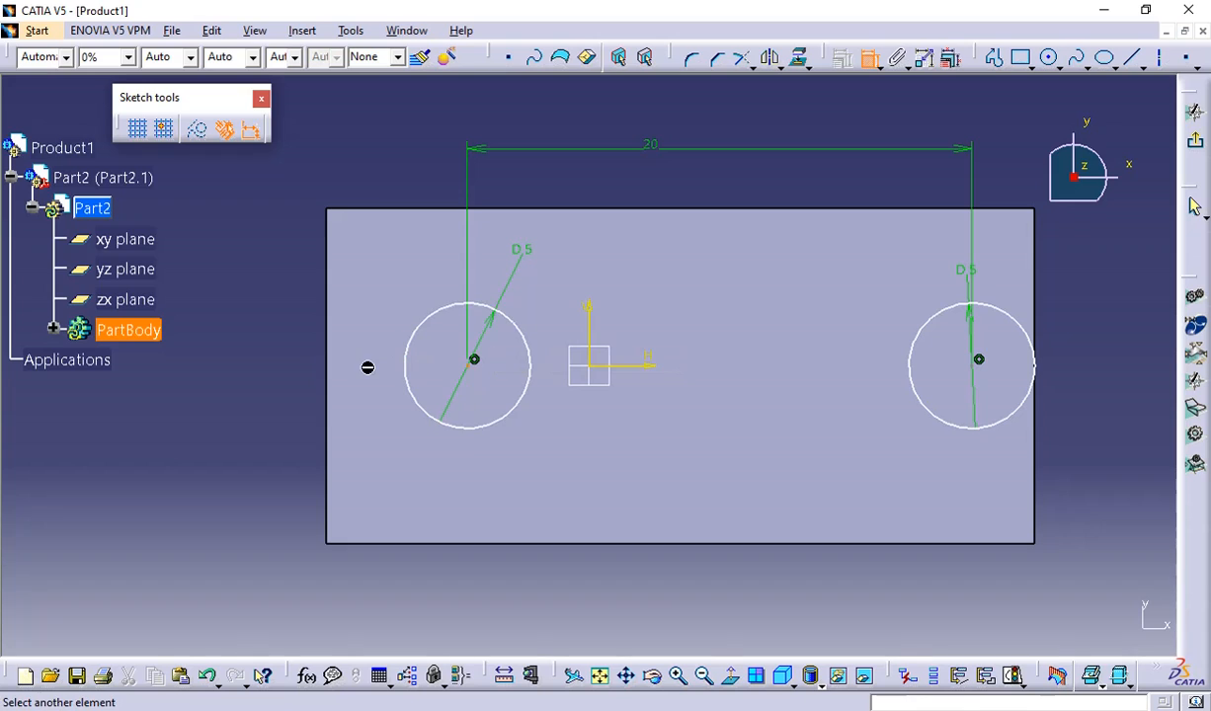
pyautogui.click(326, 393)
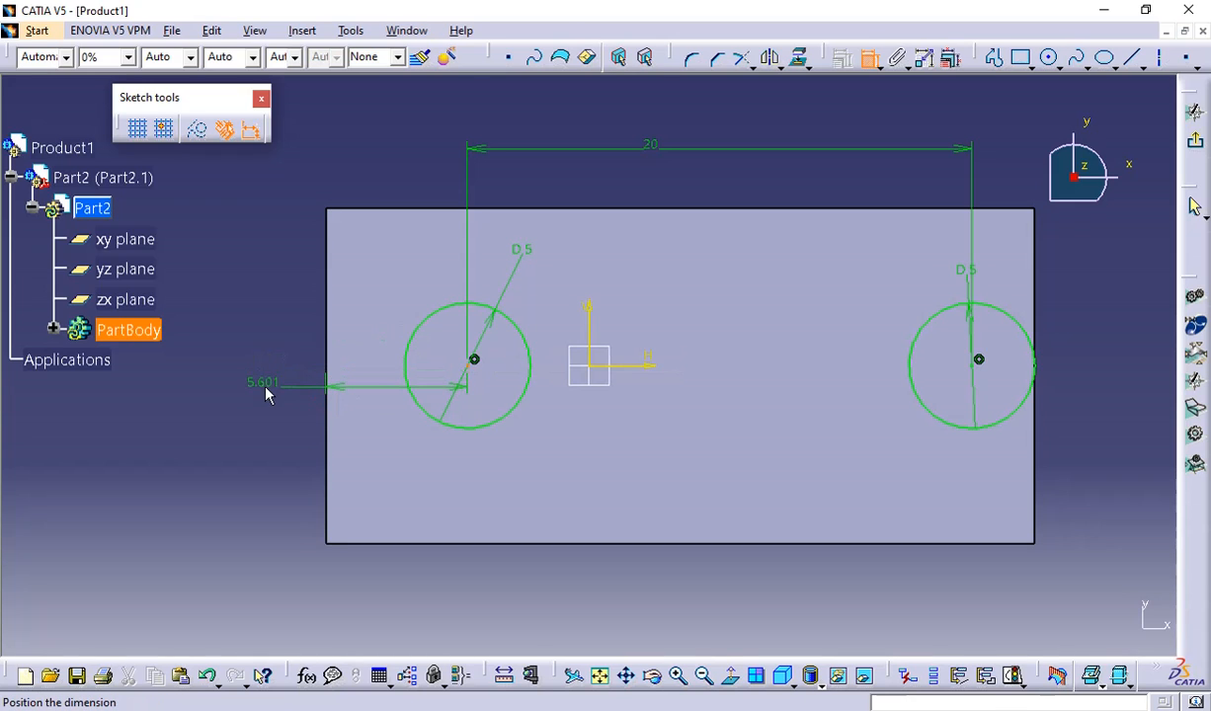
pyautogui.click(262, 385)
pyautogui.doubleClick(263, 385)
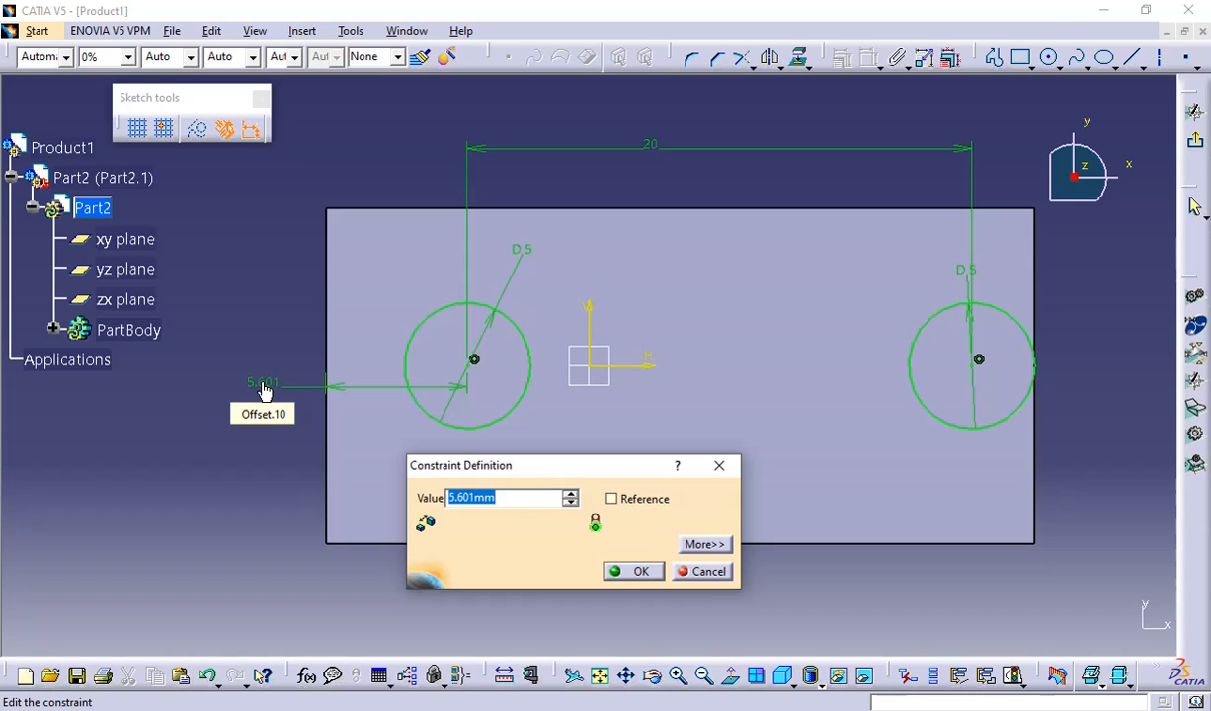
pyautogui.write('3')
pyautogui.press('Return')
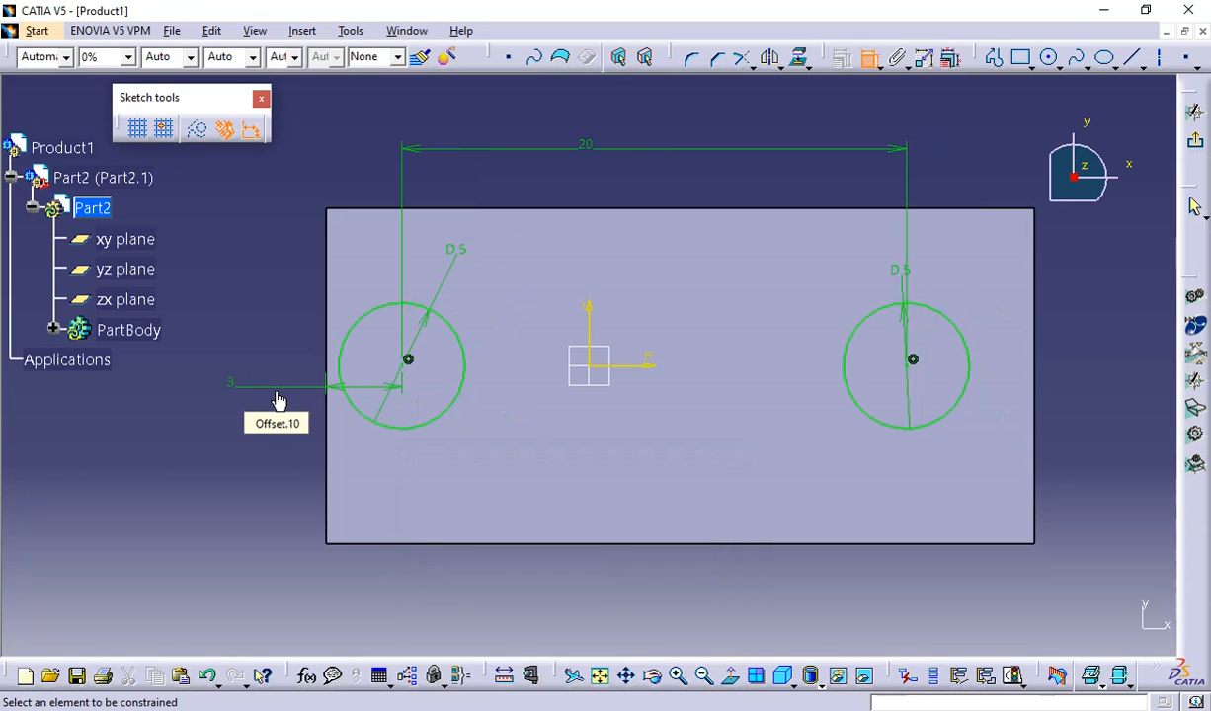
pyautogui.doubleClick(228, 379)
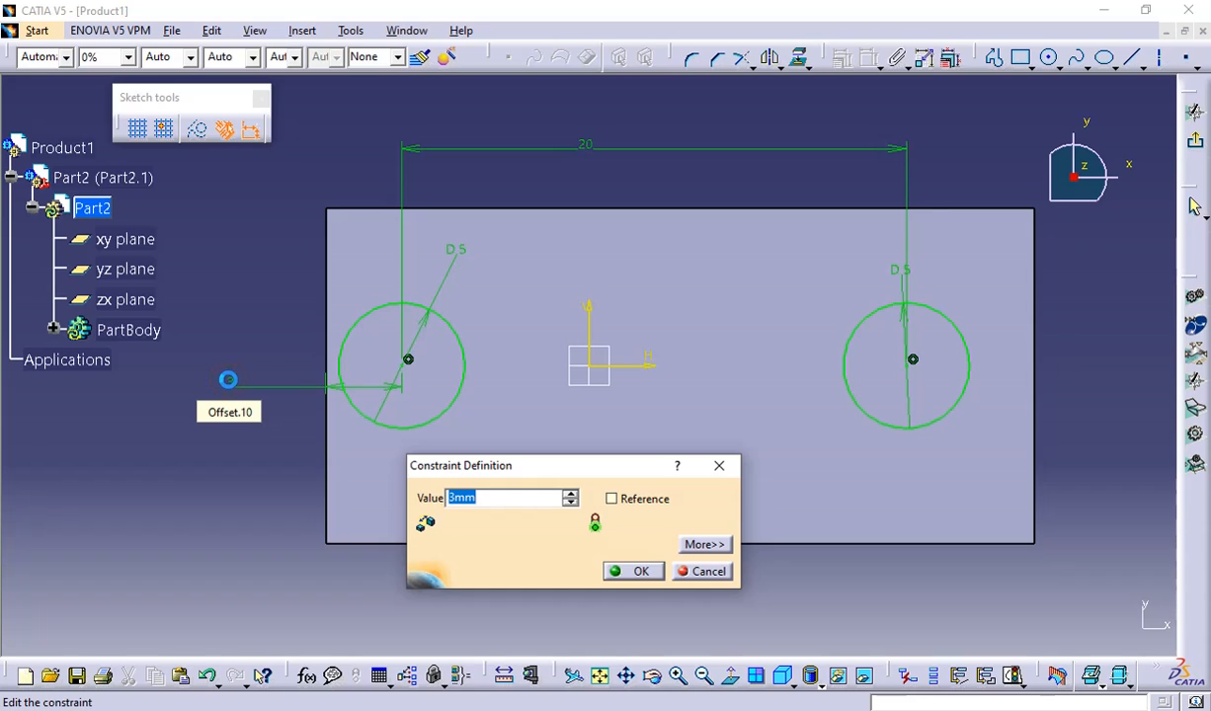
pyautogui.write('4mm')
pyautogui.press('Return')
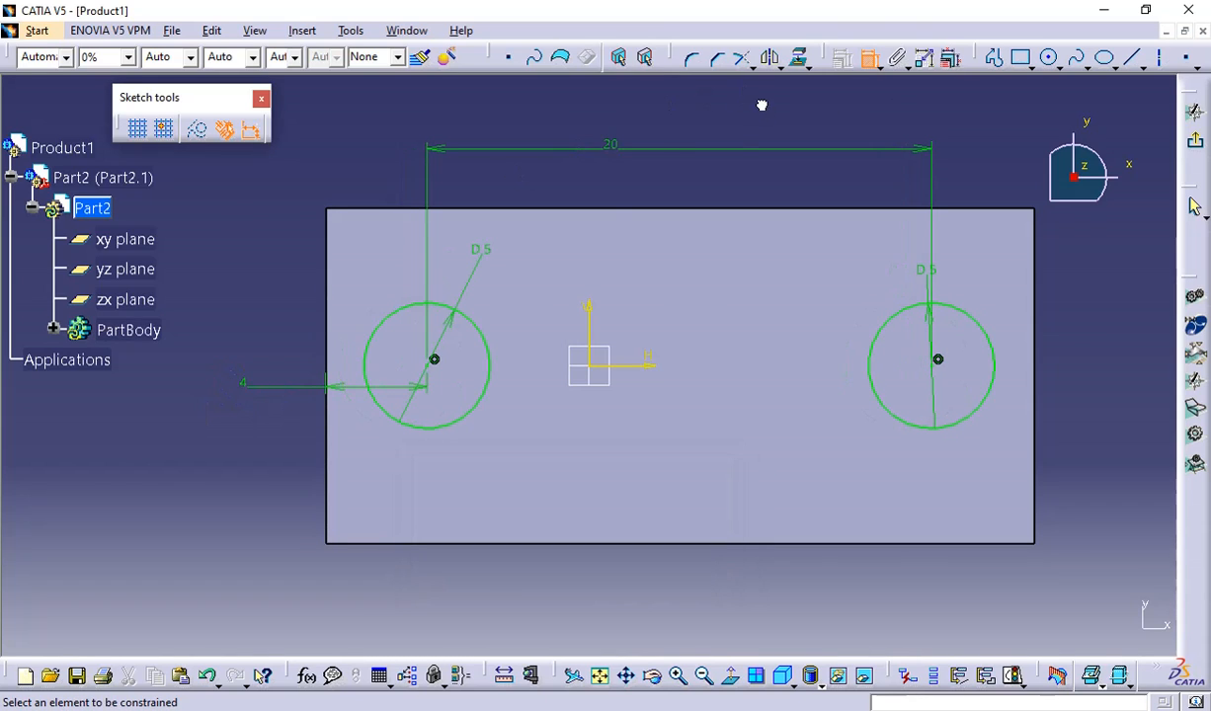
pyautogui.click(869, 61)
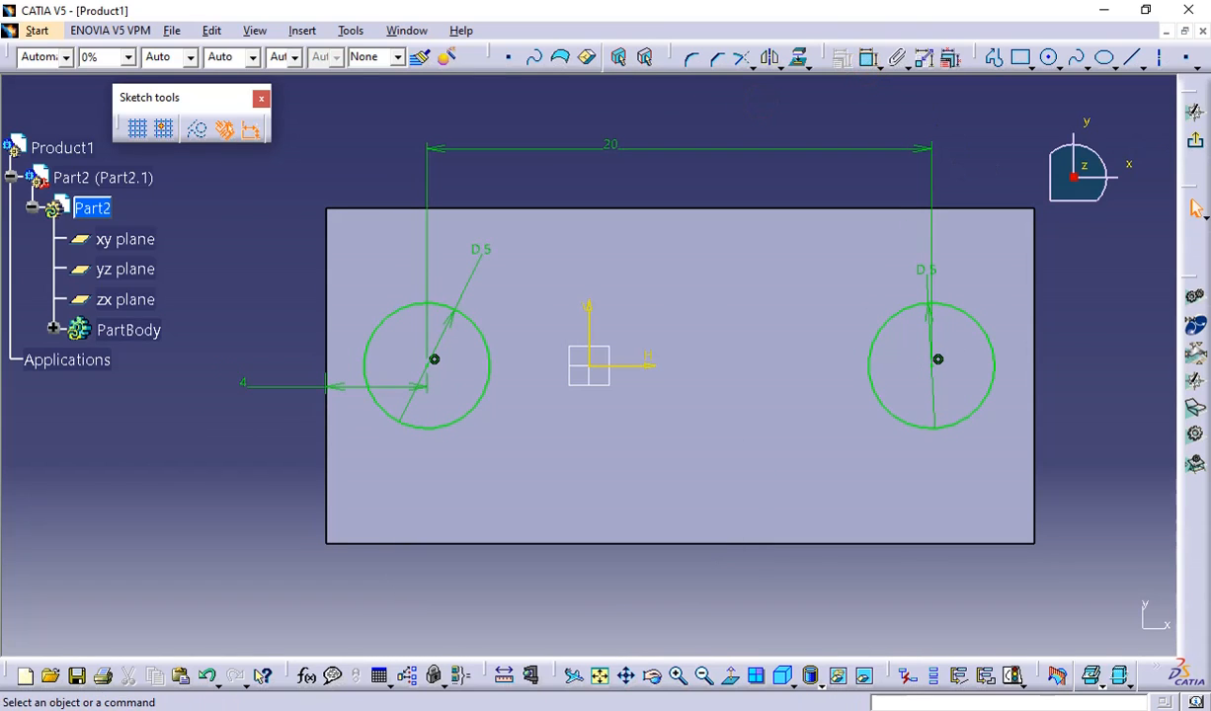
# - Finish the sketch and extrude the two circles 10 mm upward from the block's top face with Pad
pyautogui.click(1195, 208)
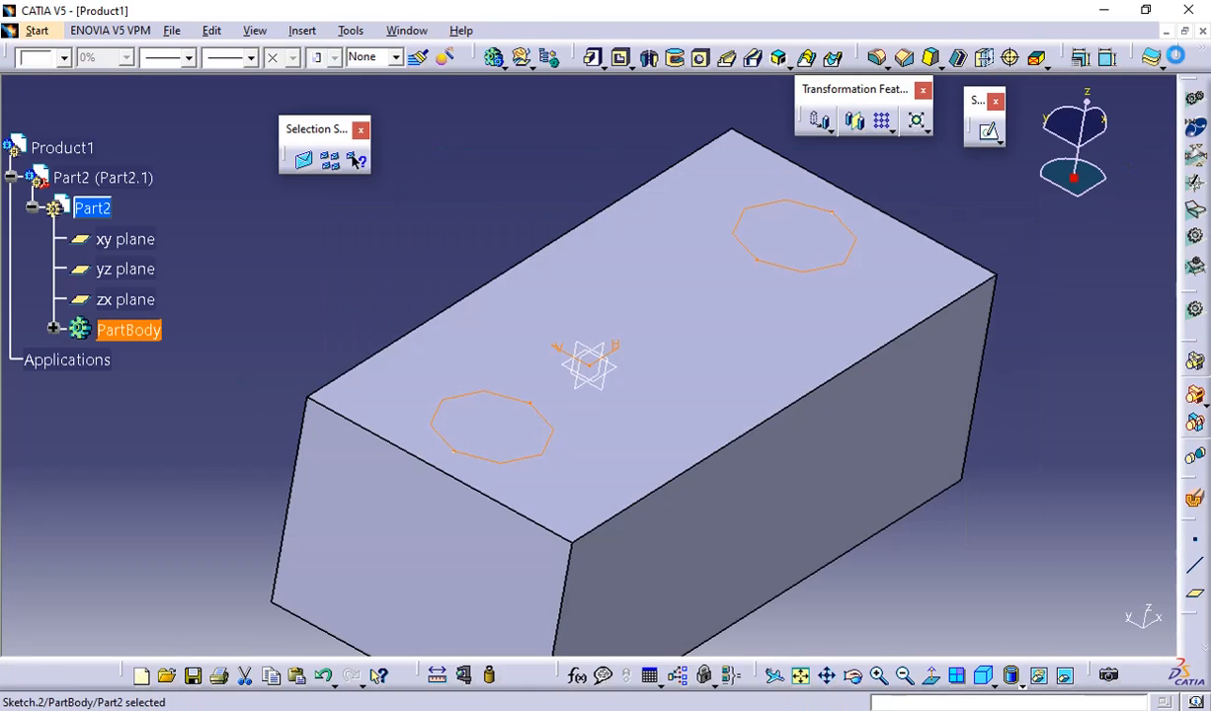
pyautogui.click(591, 57)
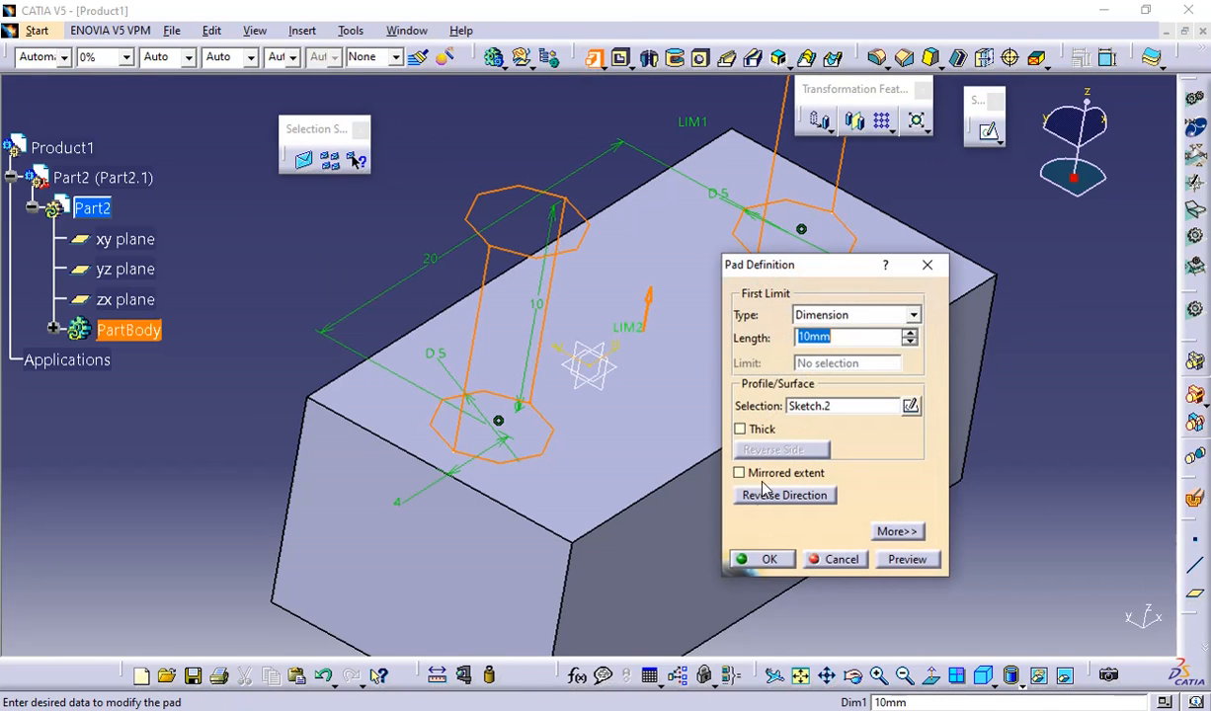
pyautogui.click(770, 559)
pyautogui.click(1080, 330)
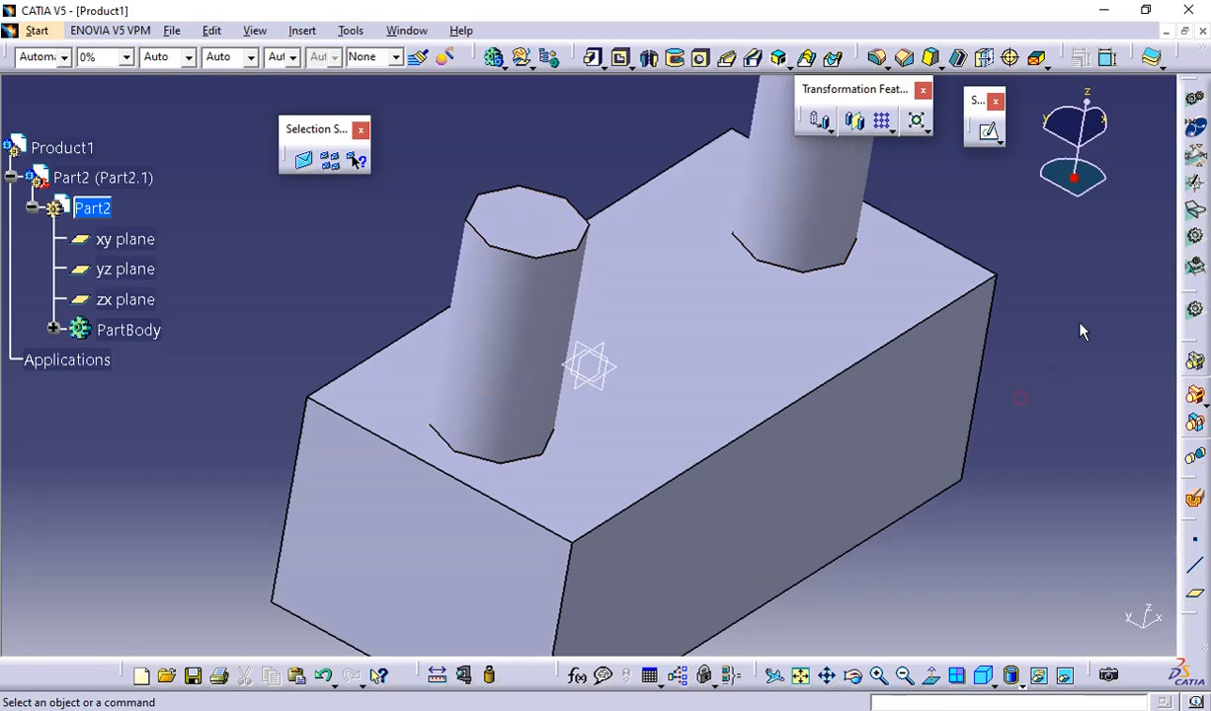
# - Return from part modelling to Assembly Design by activating the Part2 (Part2.1) component
pyautogui.moveTo(1081, 330); pyautogui.dragTo(890, 469, button='middle')
pyautogui.moveTo(739, 353); pyautogui.dragTo(761, 381, button='middle')
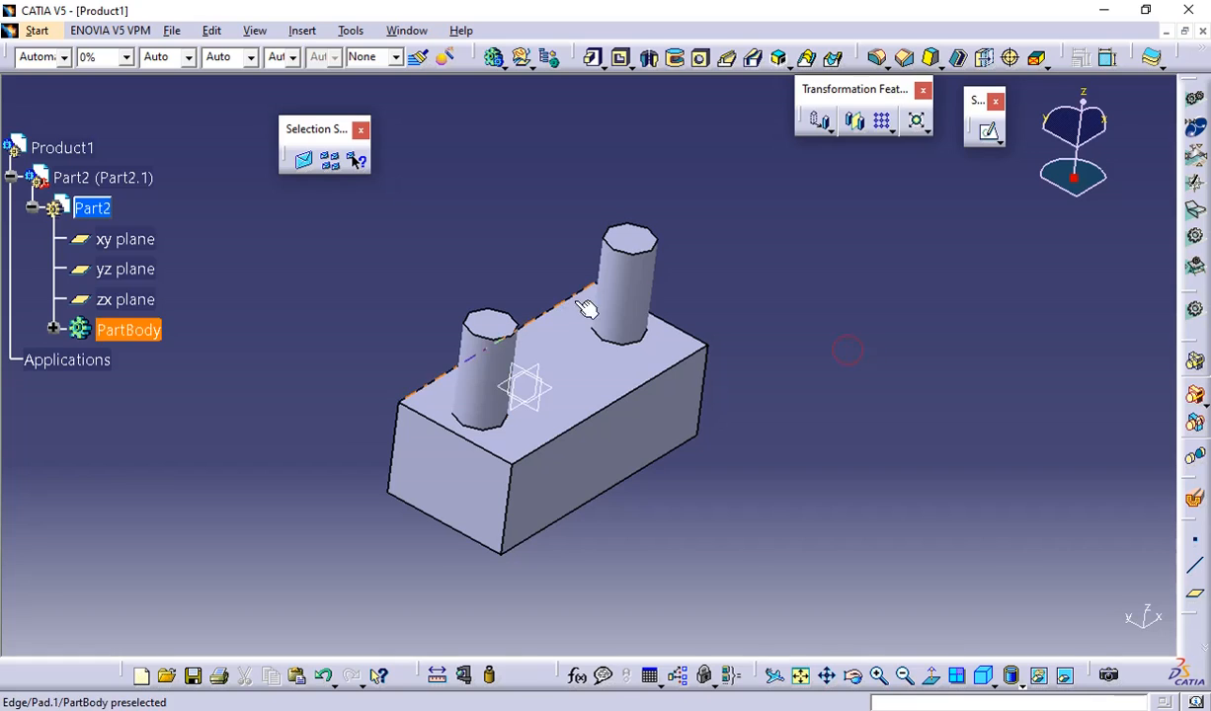
pyautogui.moveTo(900, 349); pyautogui.dragTo(874, 340, button='middle')
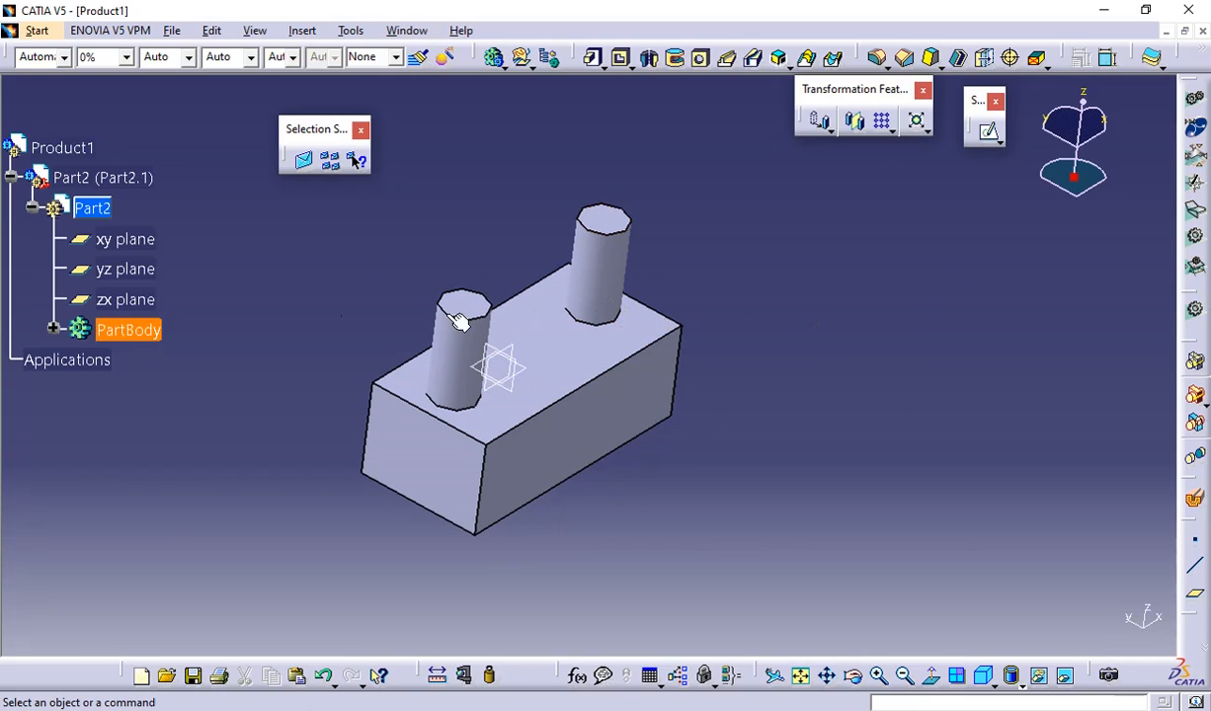
pyautogui.doubleClick(100, 177)
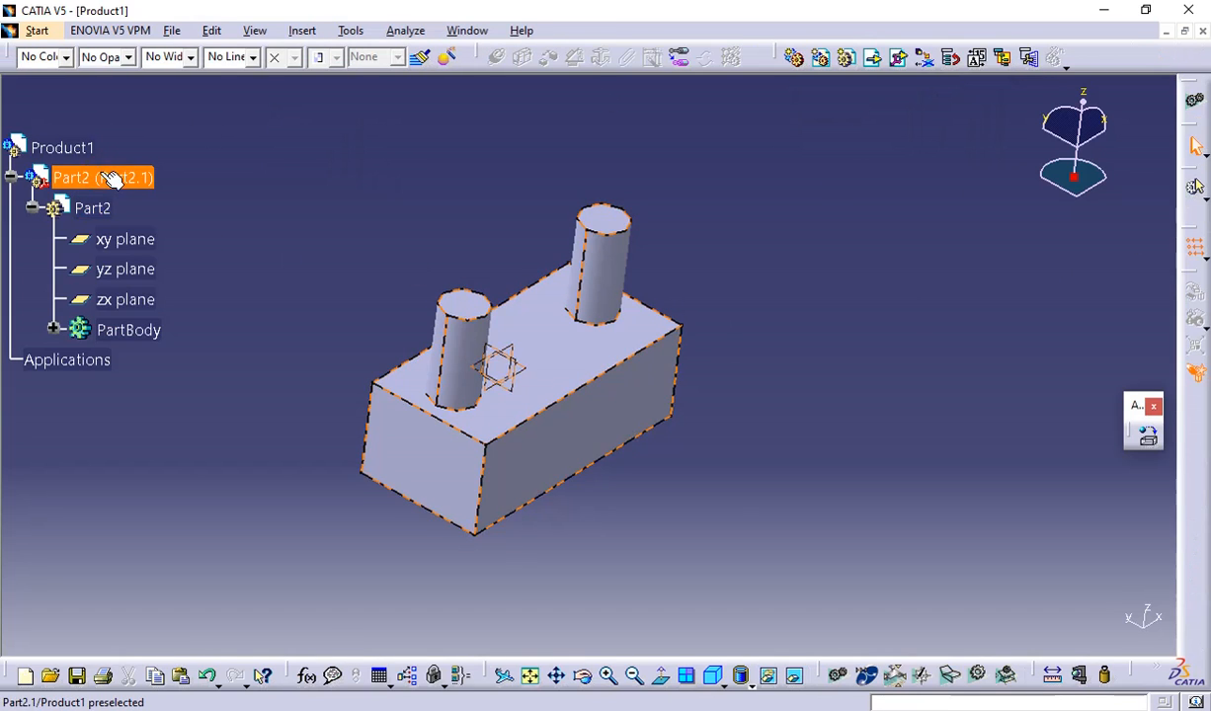
pyautogui.click(325, 145)
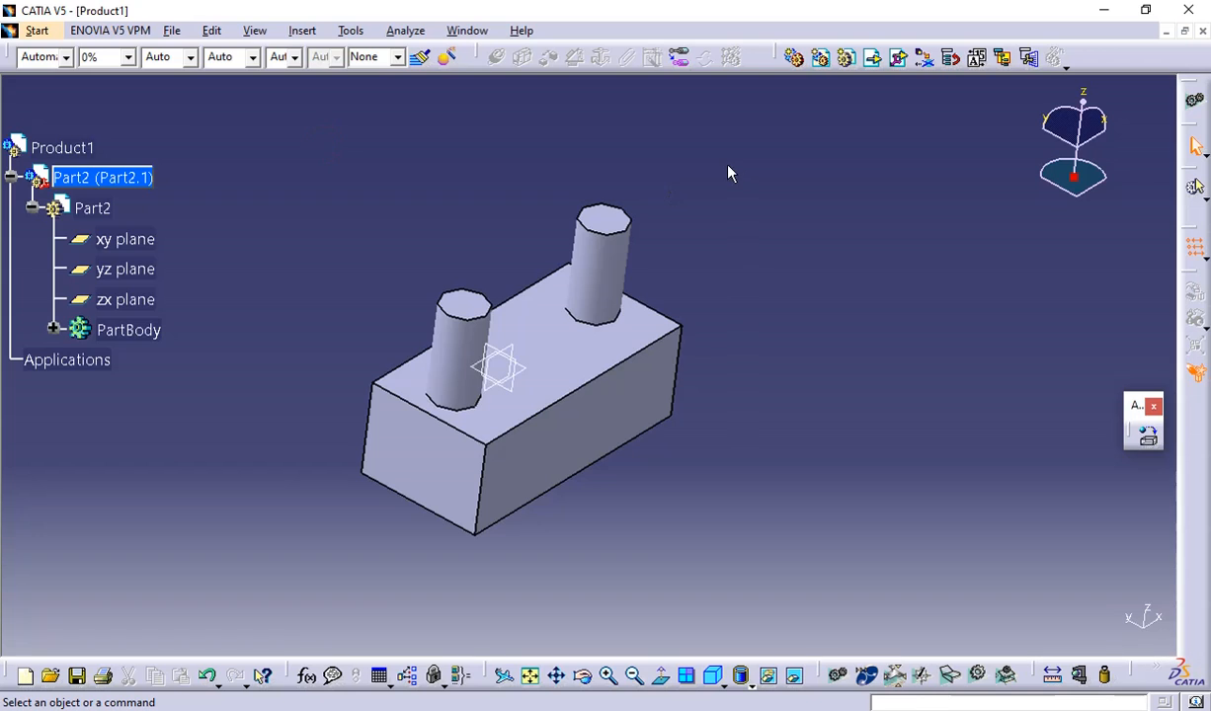
# - Try inserting a new part into Product1 with its origin at the block's lower corner, and undo the insertion
pyautogui.click(848, 57)
pyautogui.click(77, 148)
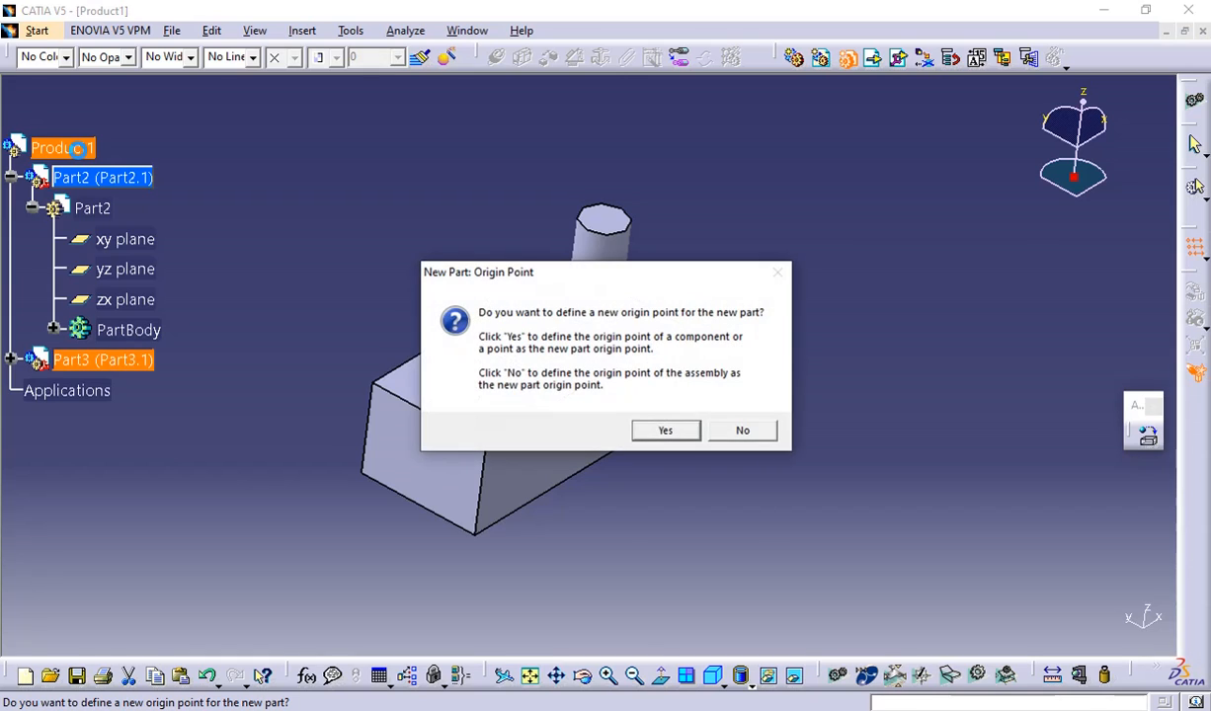
pyautogui.click(663, 432)
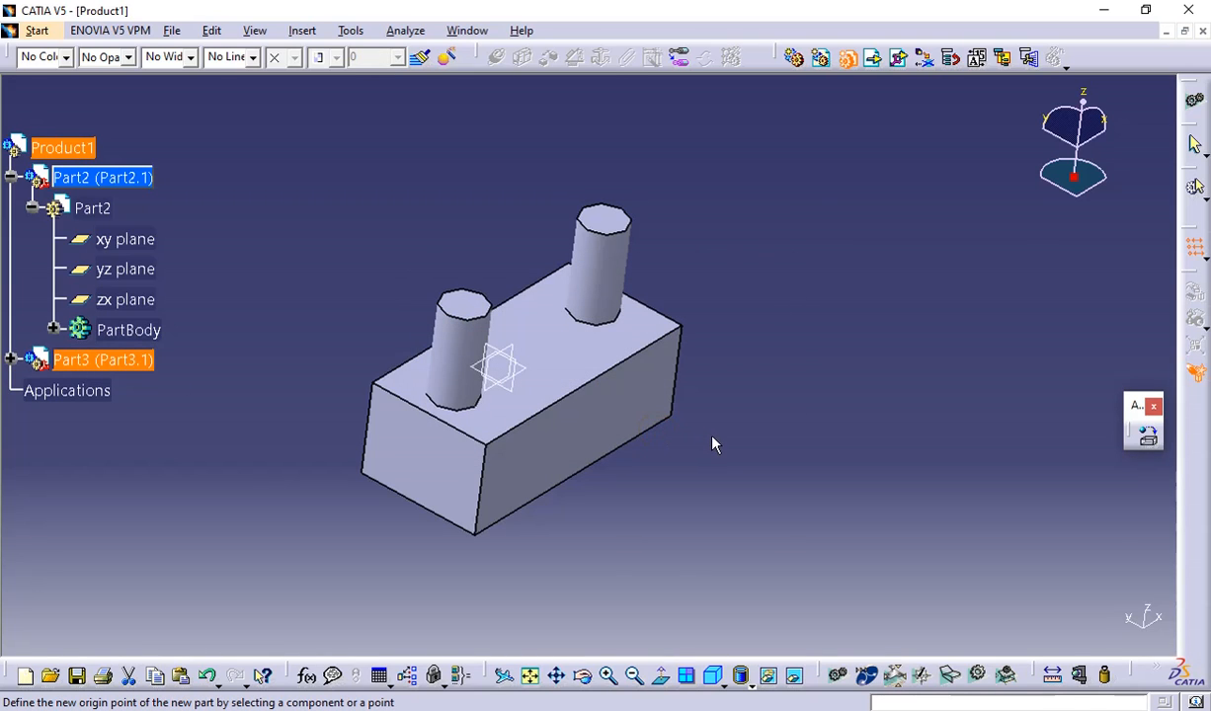
pyautogui.click(677, 420)
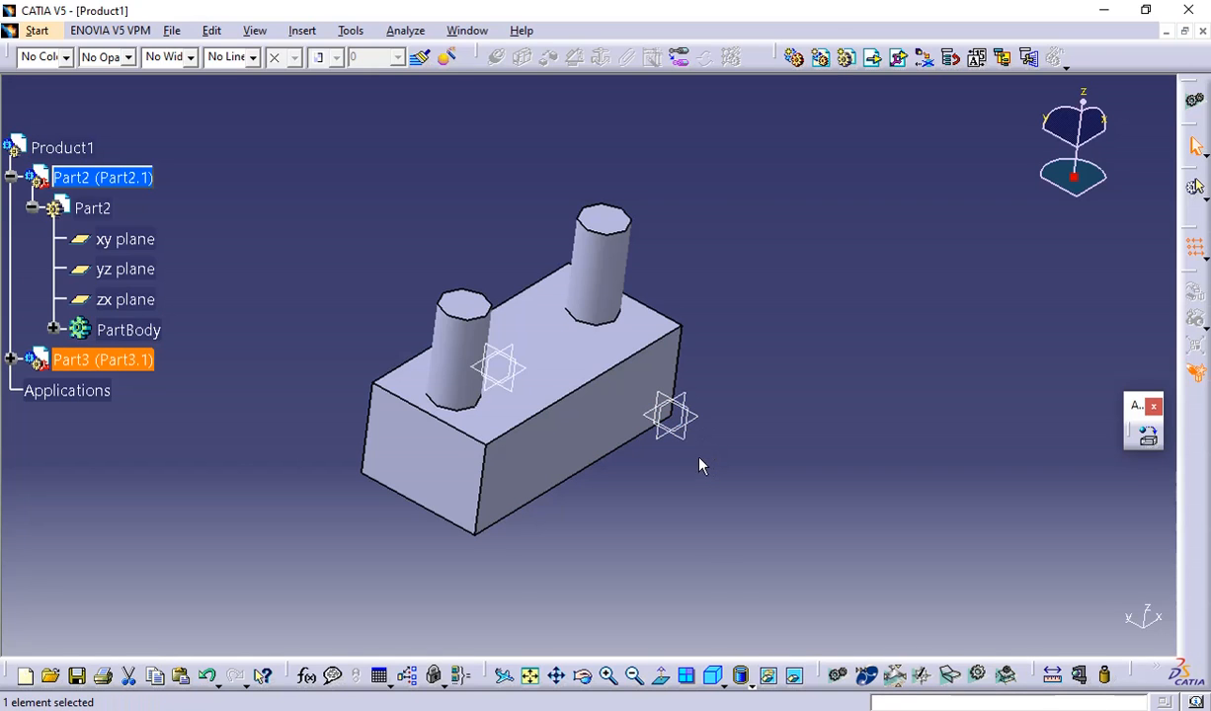
pyautogui.moveTo(699, 459); pyautogui.dragTo(526, 515, button='middle')
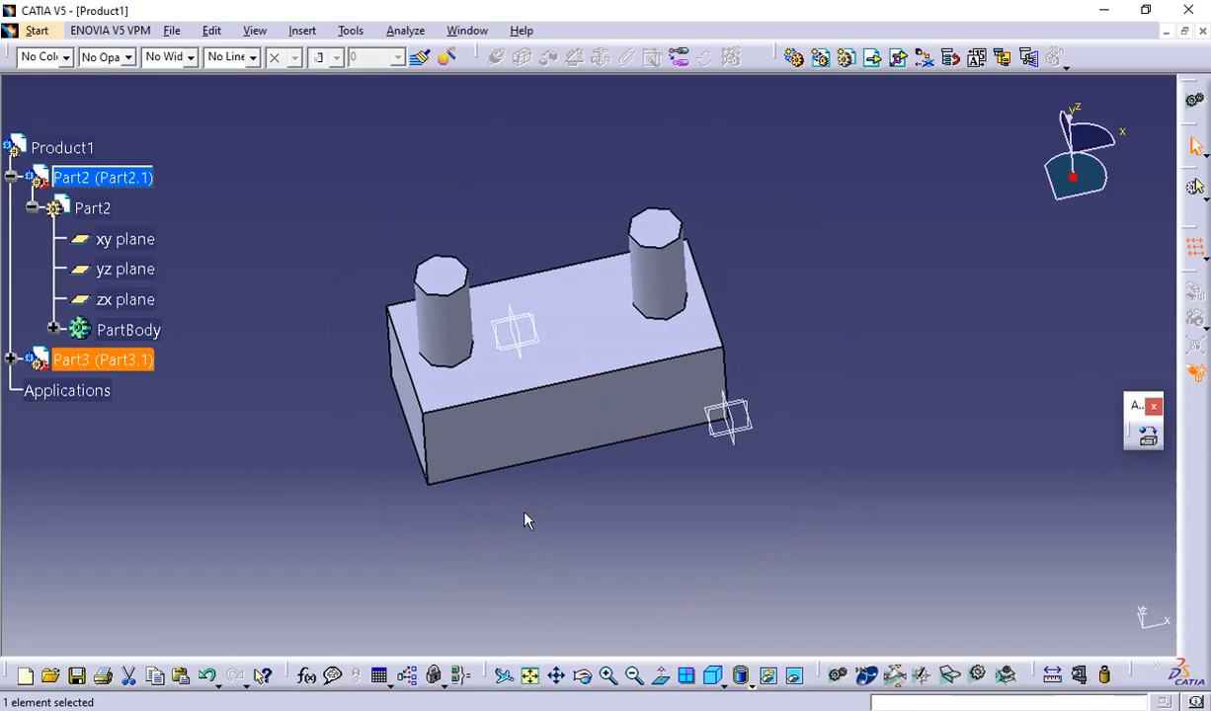
pyautogui.hotkey('ctrl', 'z')
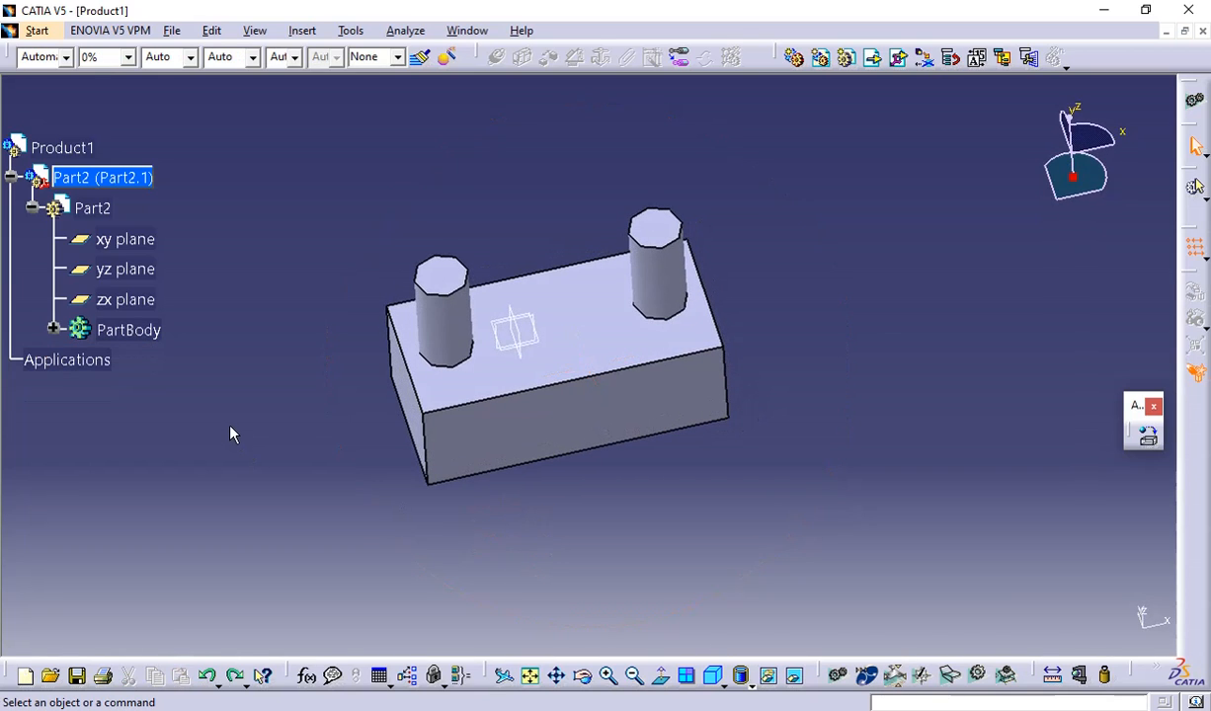
# - Insert a new part into Product1, using the assembly's origin as its origin point
pyautogui.click(847, 58)
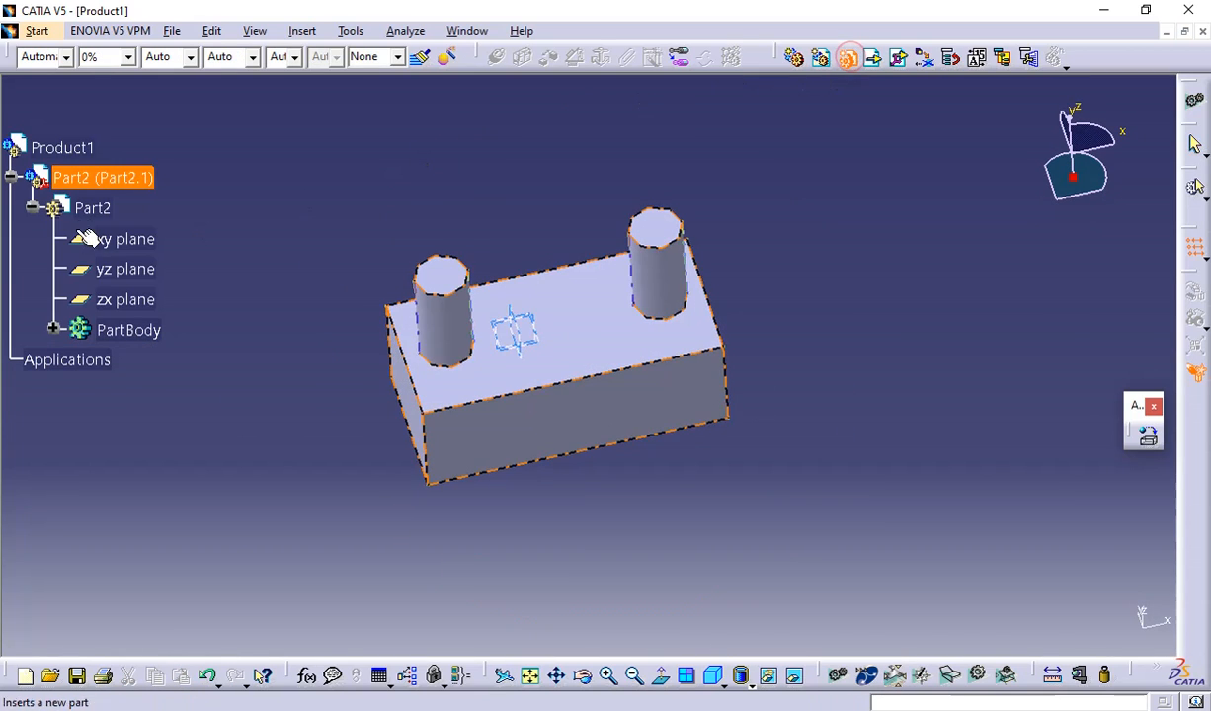
pyautogui.click(97, 152)
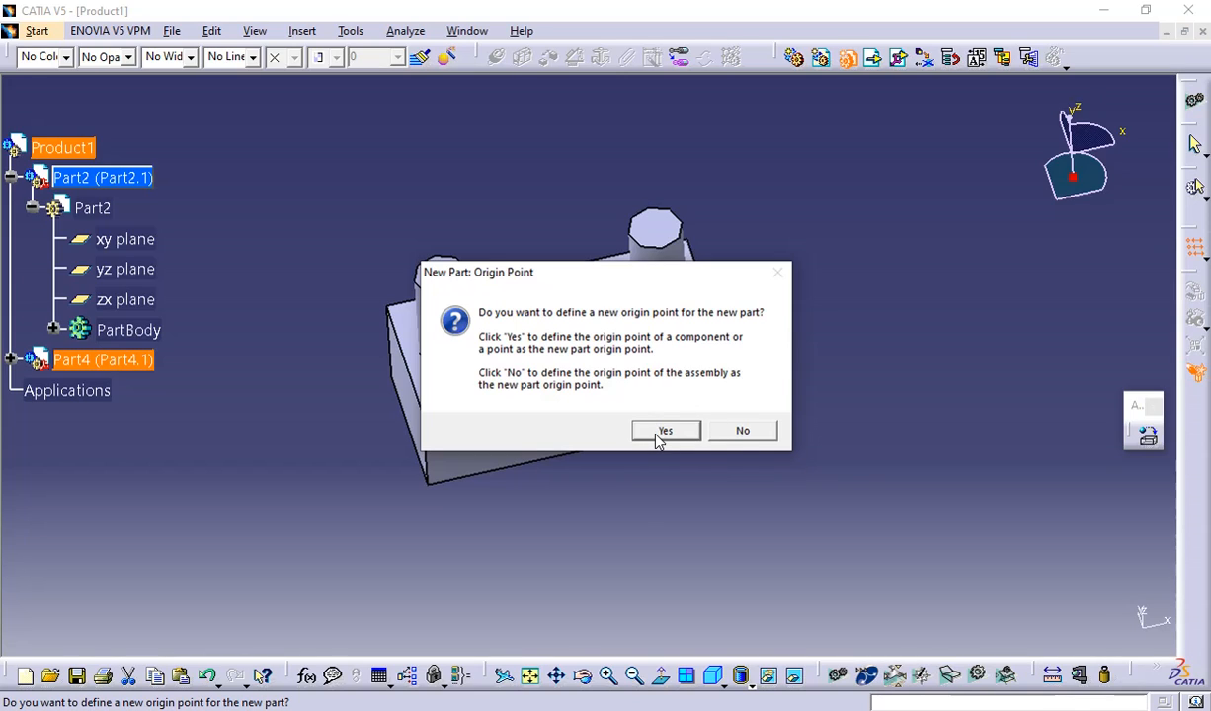
pyautogui.click(741, 432)
pyautogui.moveTo(500, 433); pyautogui.dragTo(500, 555, button='middle')
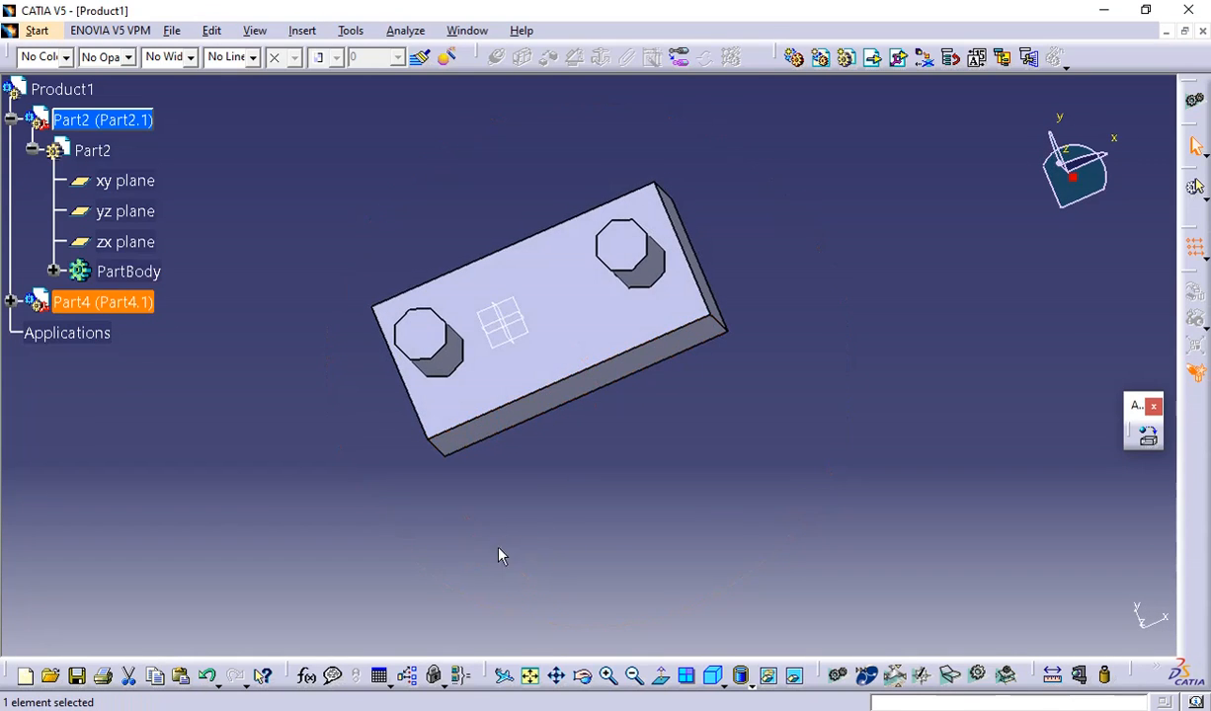
pyautogui.click(528, 334)
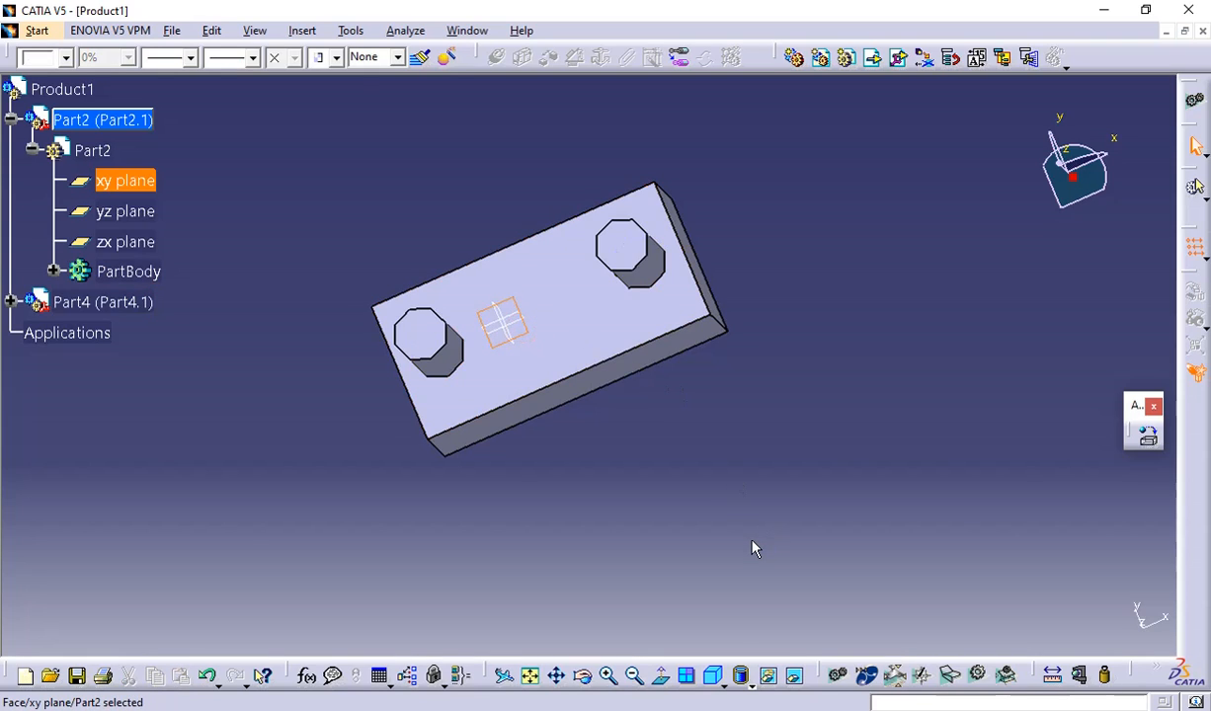
pyautogui.click(236, 284)
# - Activate Part4 for editing and sketch a rectangle on its xy plane, in front of the existing block and slightly wider than it
pyautogui.click(10, 302)
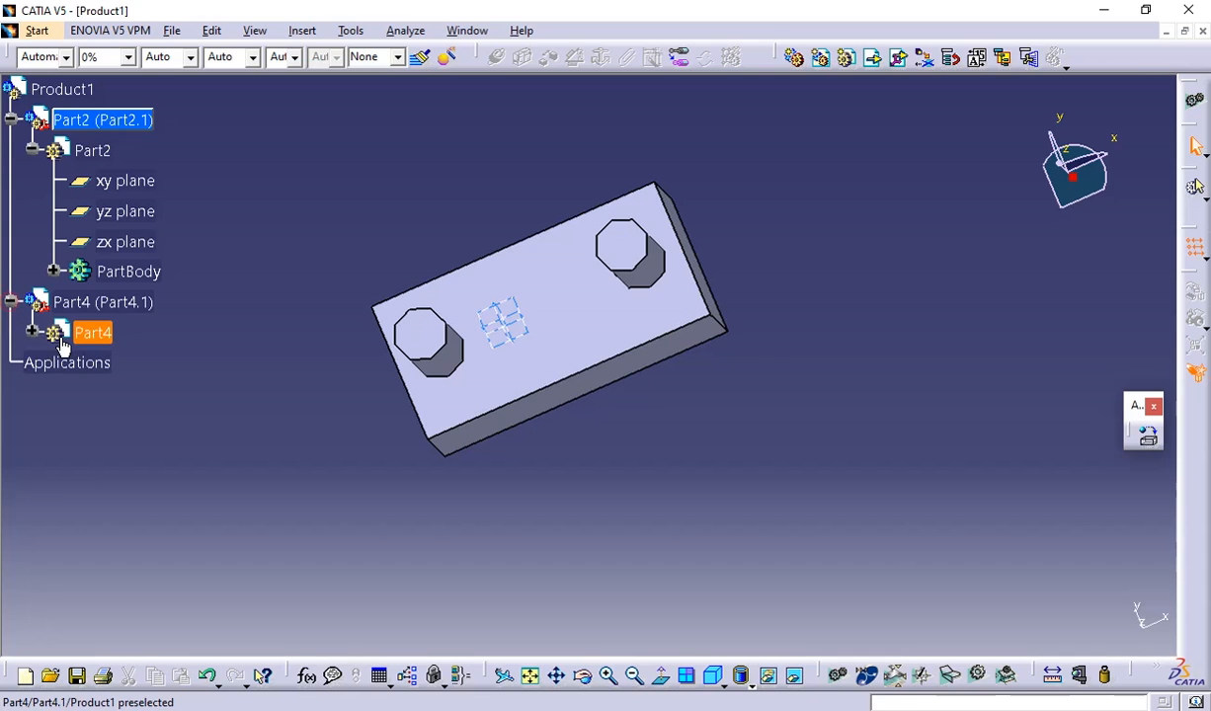
pyautogui.doubleClick(89, 334)
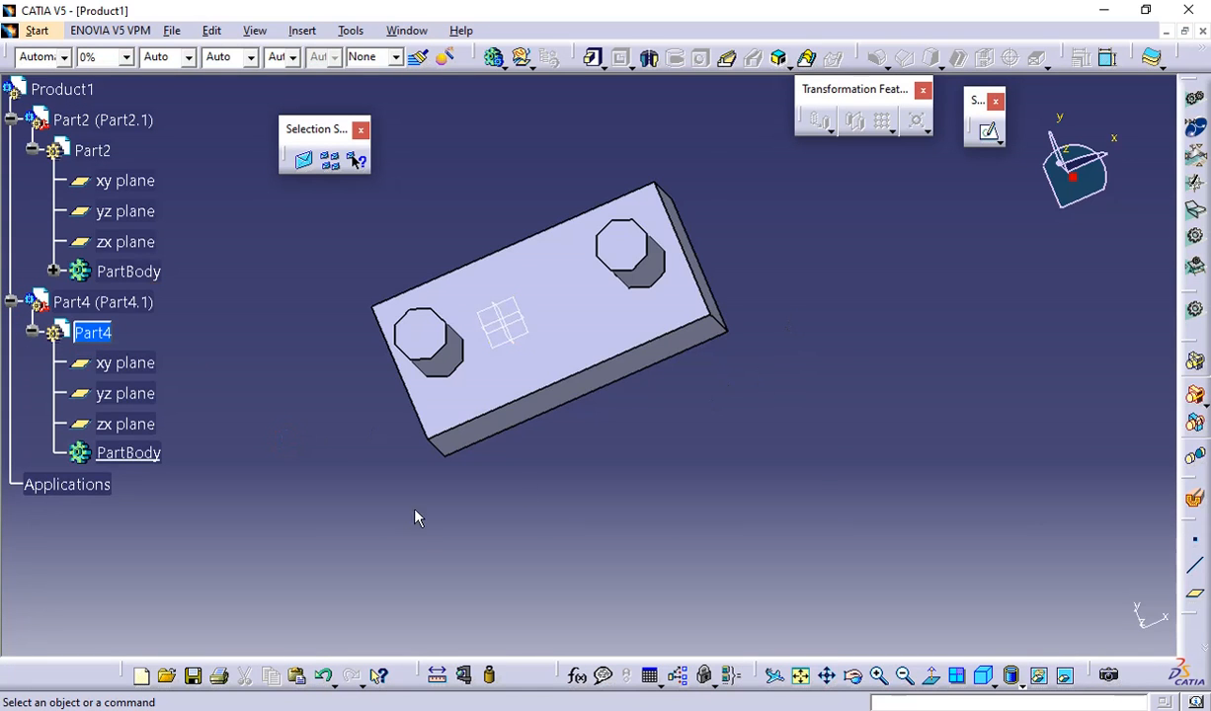
pyautogui.moveTo(414, 512); pyautogui.dragTo(460, 430, button='middle')
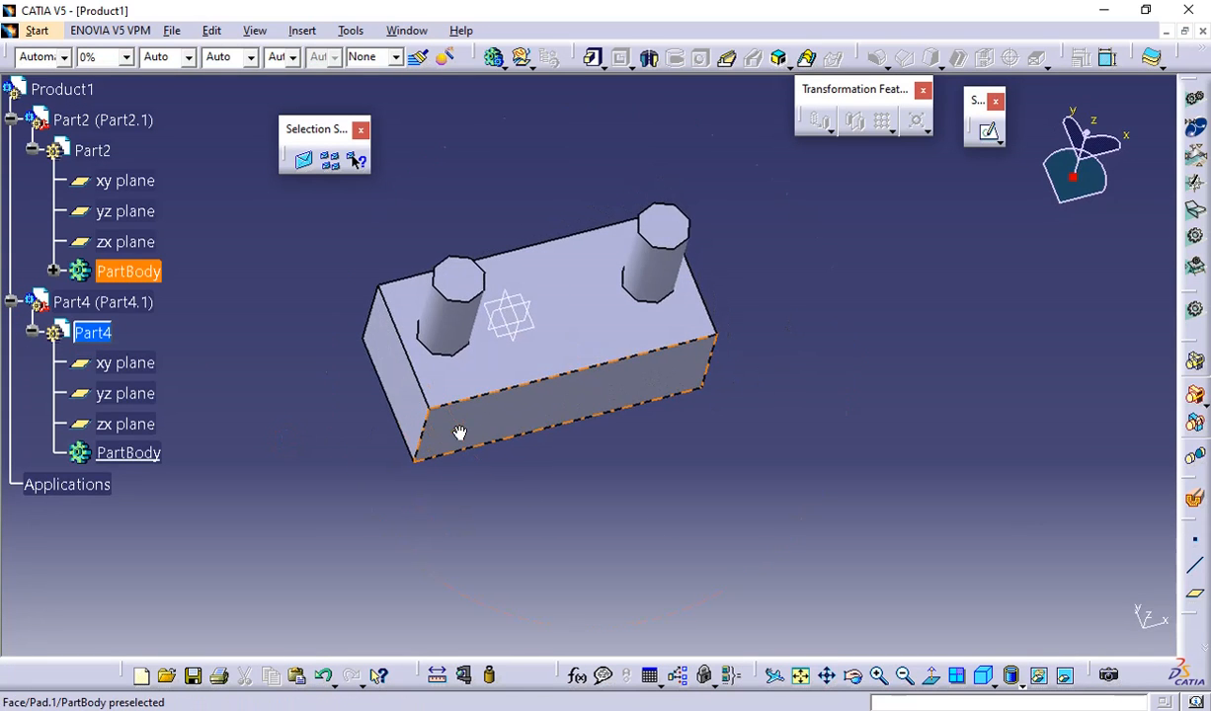
pyautogui.click(521, 322)
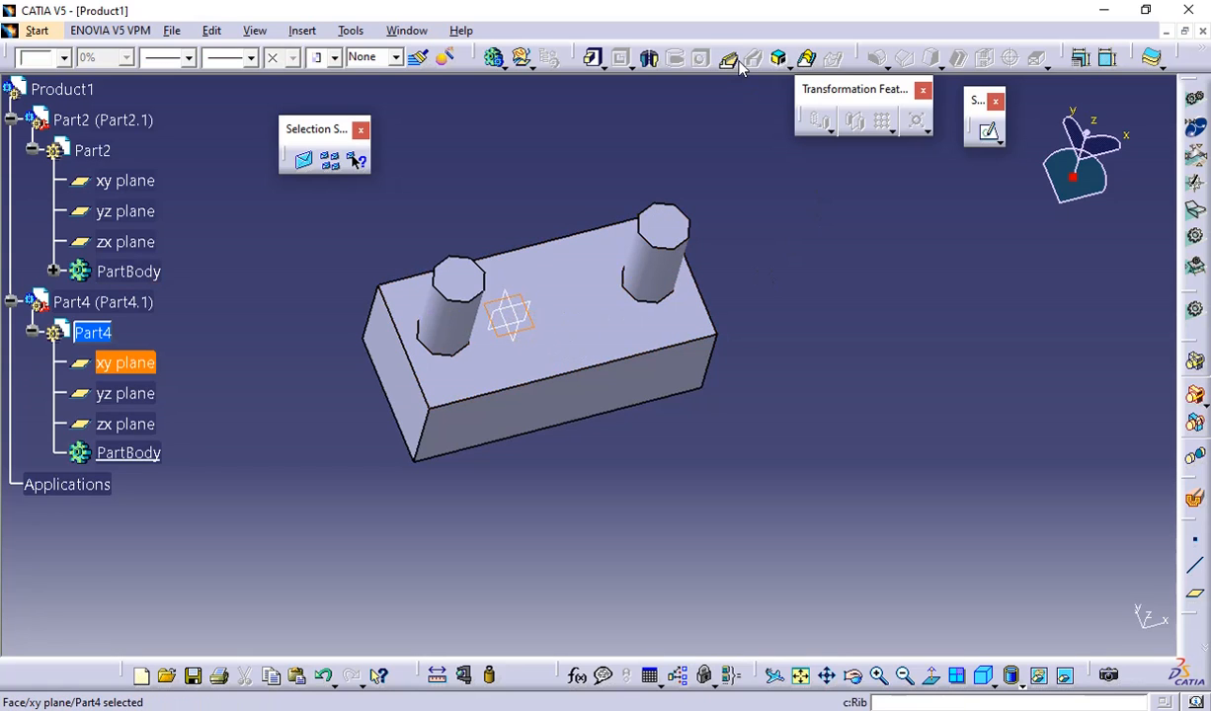
pyautogui.click(989, 134)
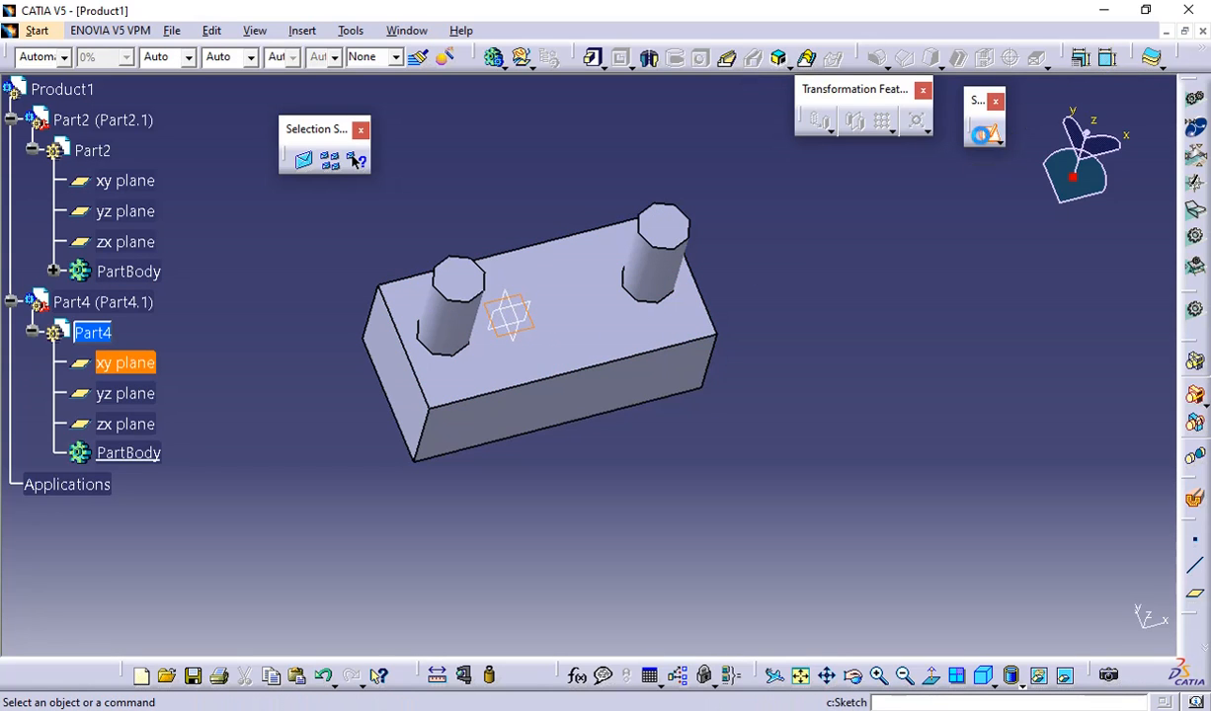
pyautogui.click(1021, 60)
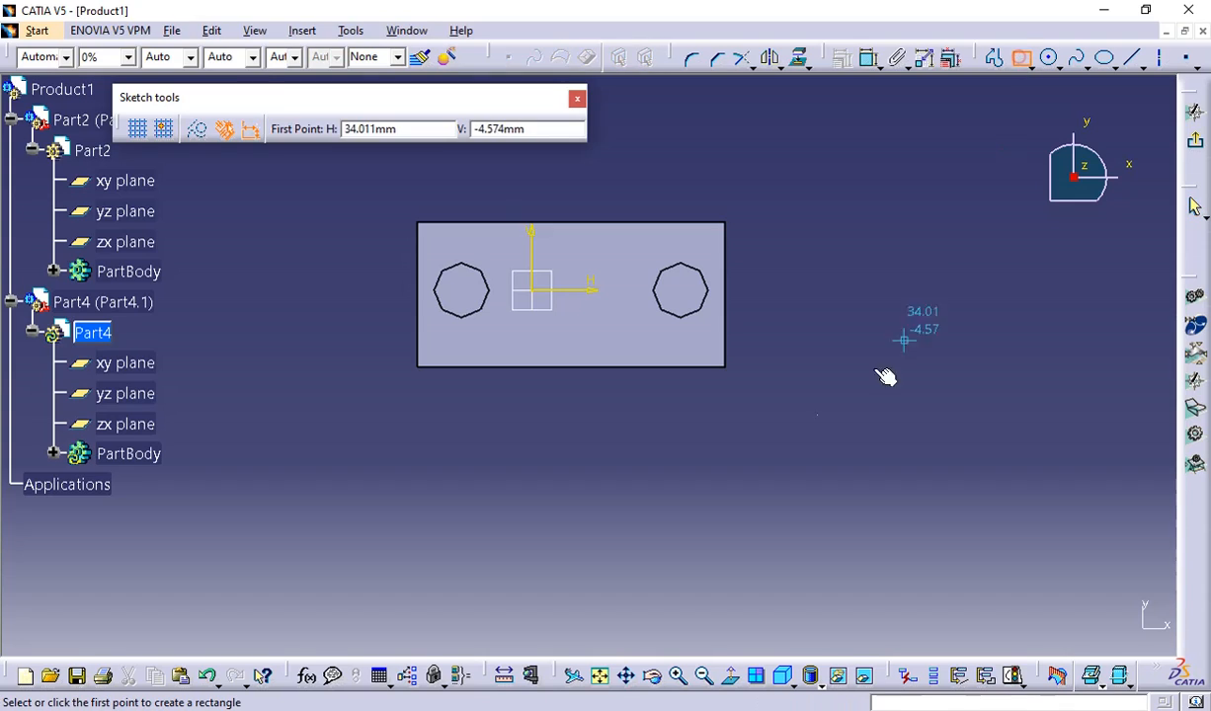
pyautogui.click(409, 415)
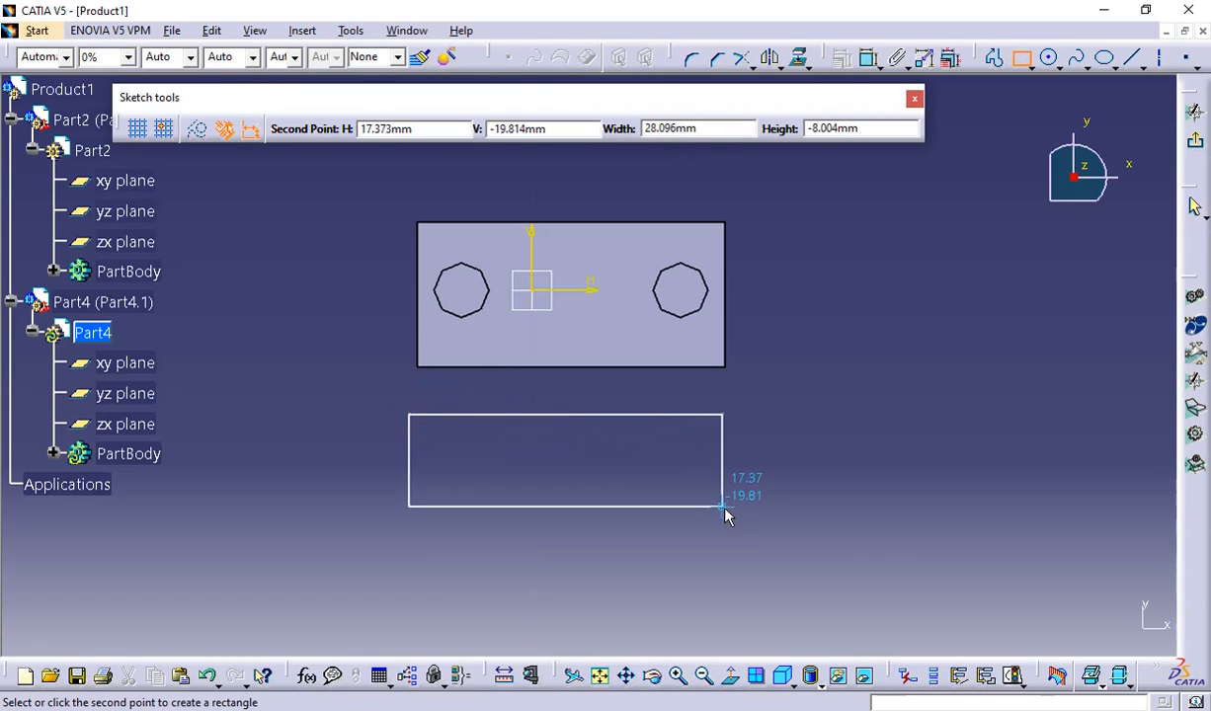
pyautogui.click(739, 581)
# - Finish the sketch and extrude the rectangle 5 mm with Pad
pyautogui.click(1195, 112)
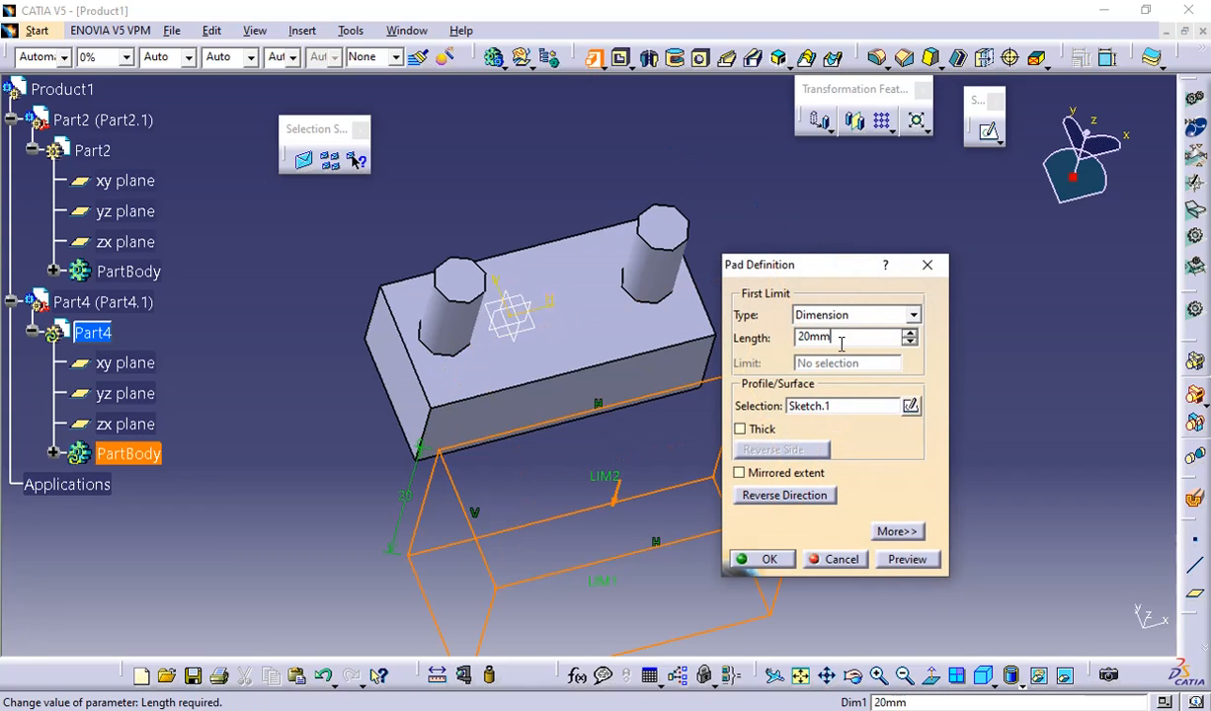
pyautogui.moveTo(846, 337); pyautogui.dragTo(746, 339)
pyautogui.write('5')
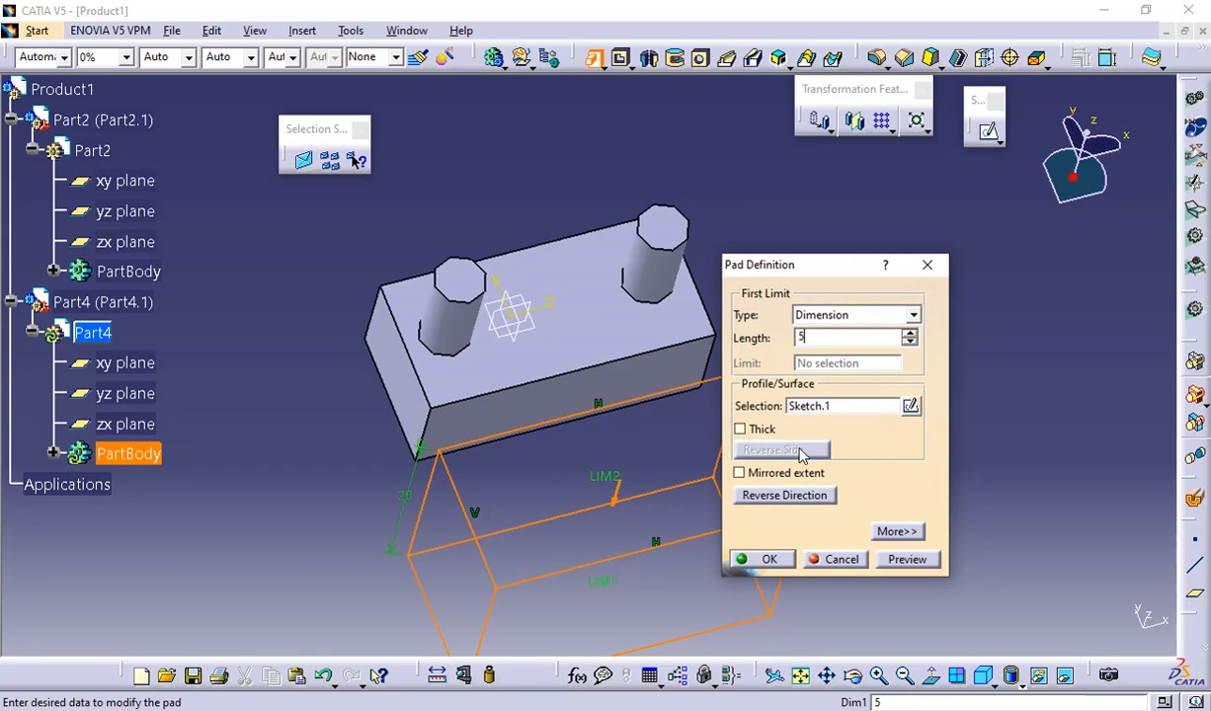
pyautogui.click(766, 559)
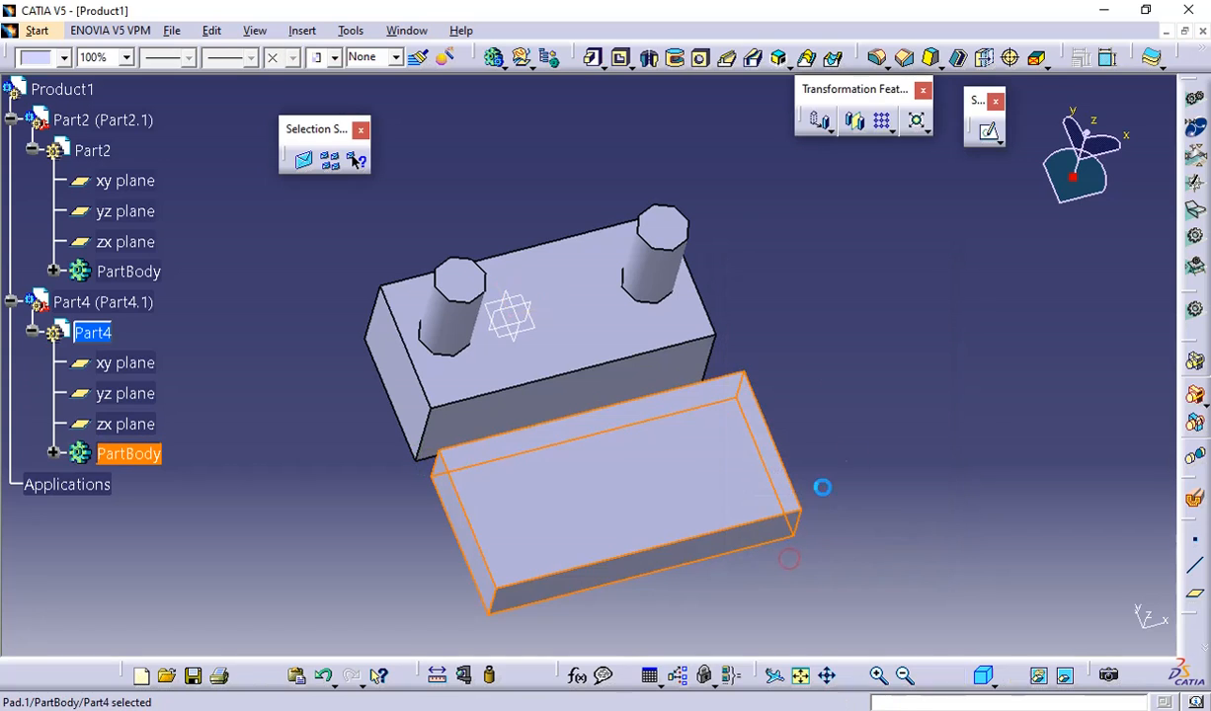
# - Sketch two circles on the new plate's top face, about 5.5 mm in diameter near the left end and 4.3 mm near the right end
pyautogui.moveTo(1005, 371); pyautogui.dragTo(747, 280, button='middle')
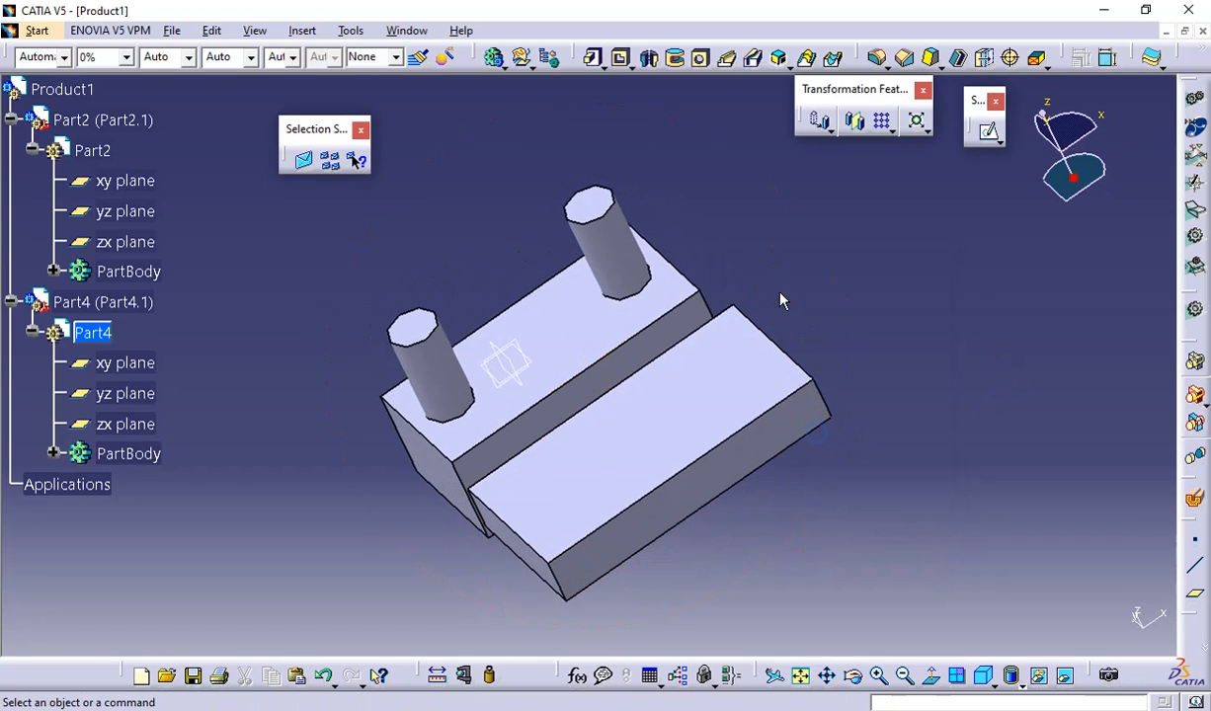
pyautogui.click(629, 440)
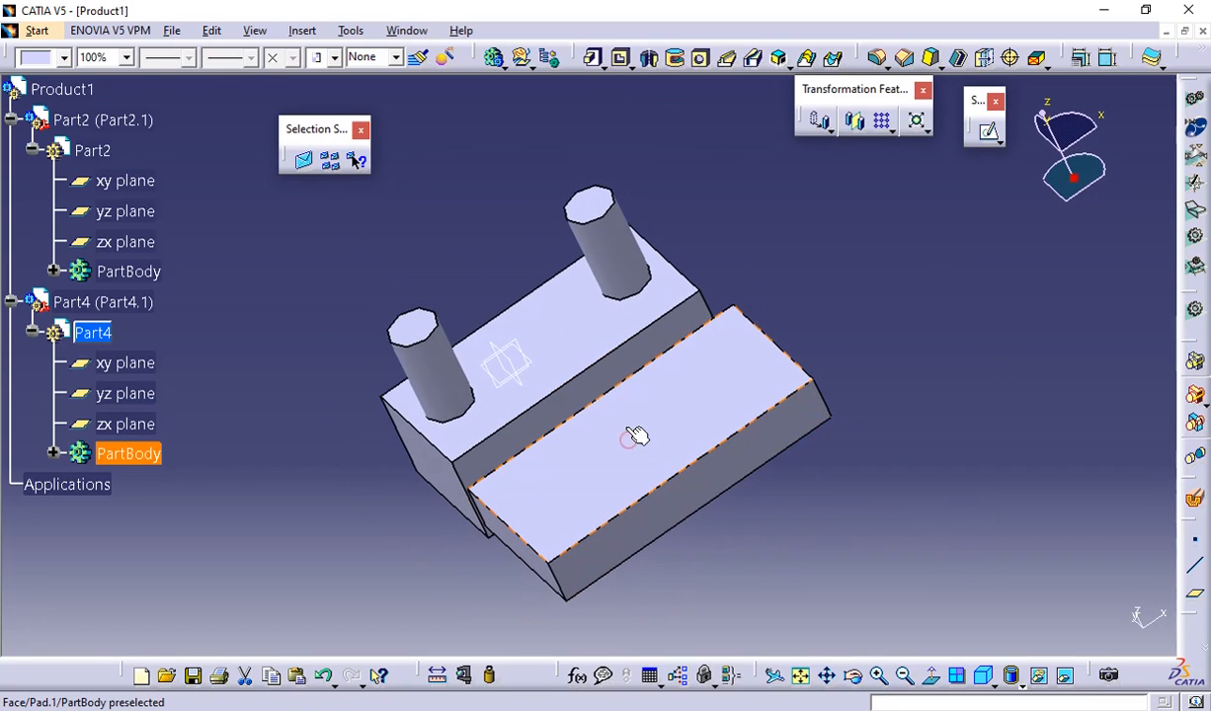
pyautogui.click(988, 130)
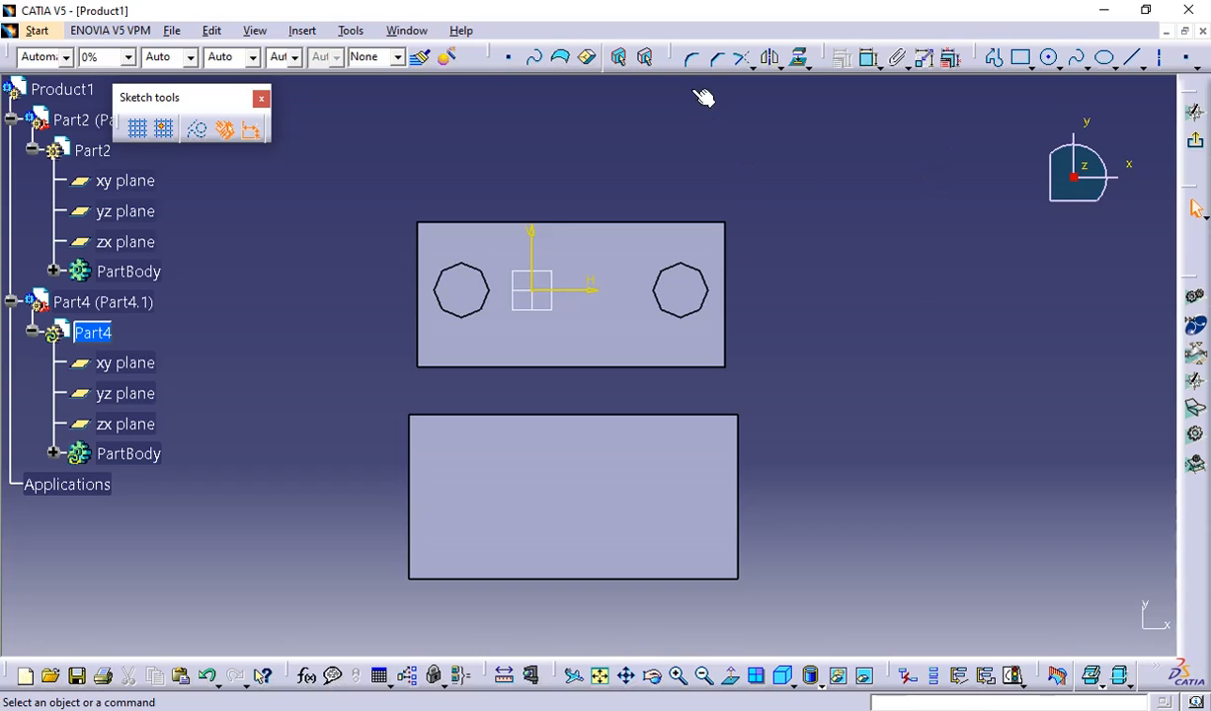
pyautogui.click(1050, 57)
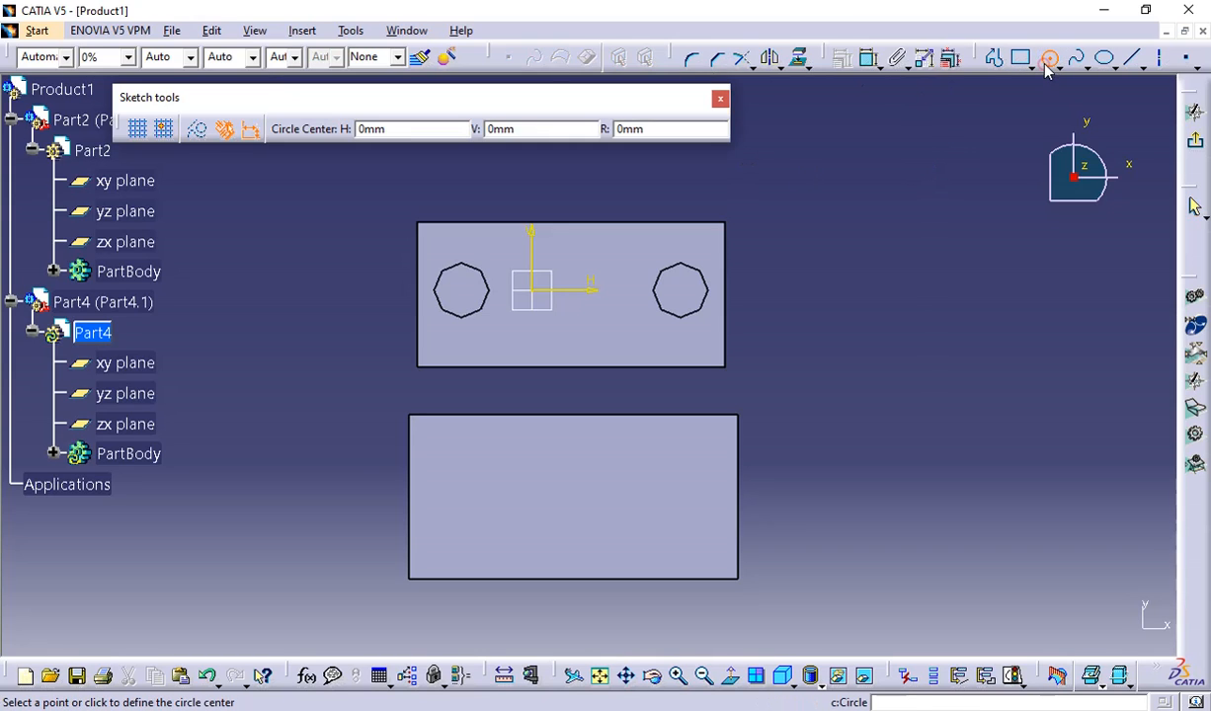
pyautogui.click(460, 500)
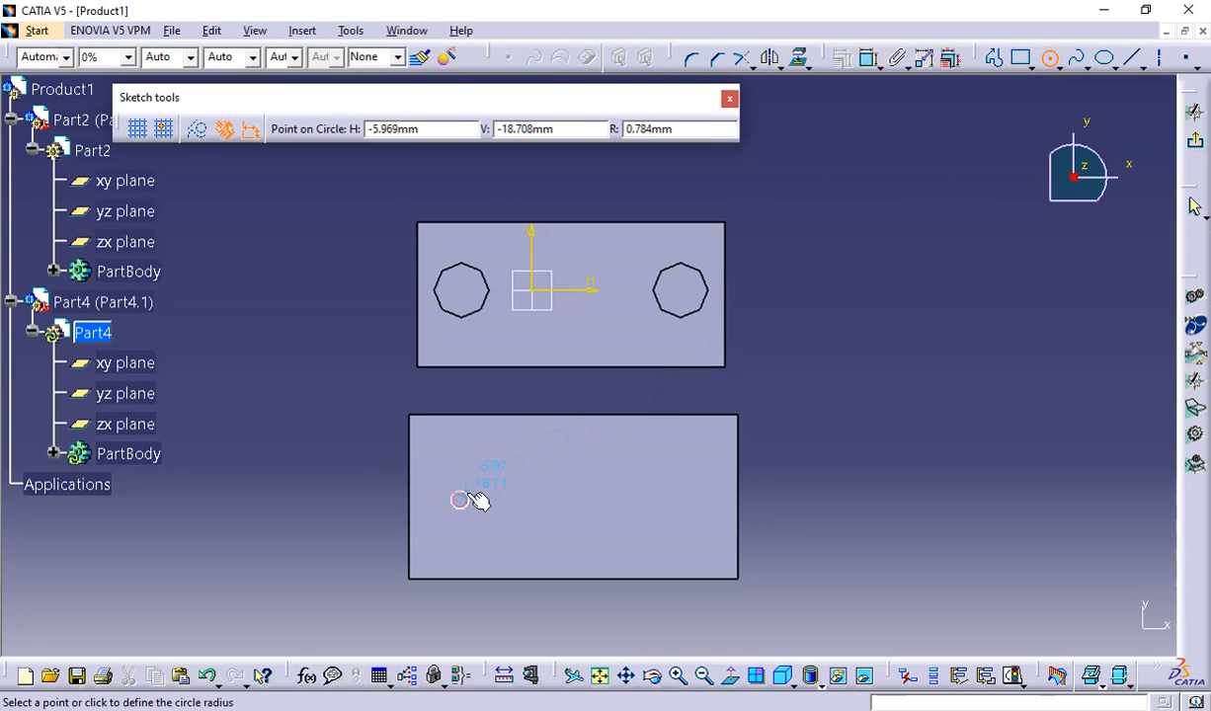
pyautogui.click(482, 477)
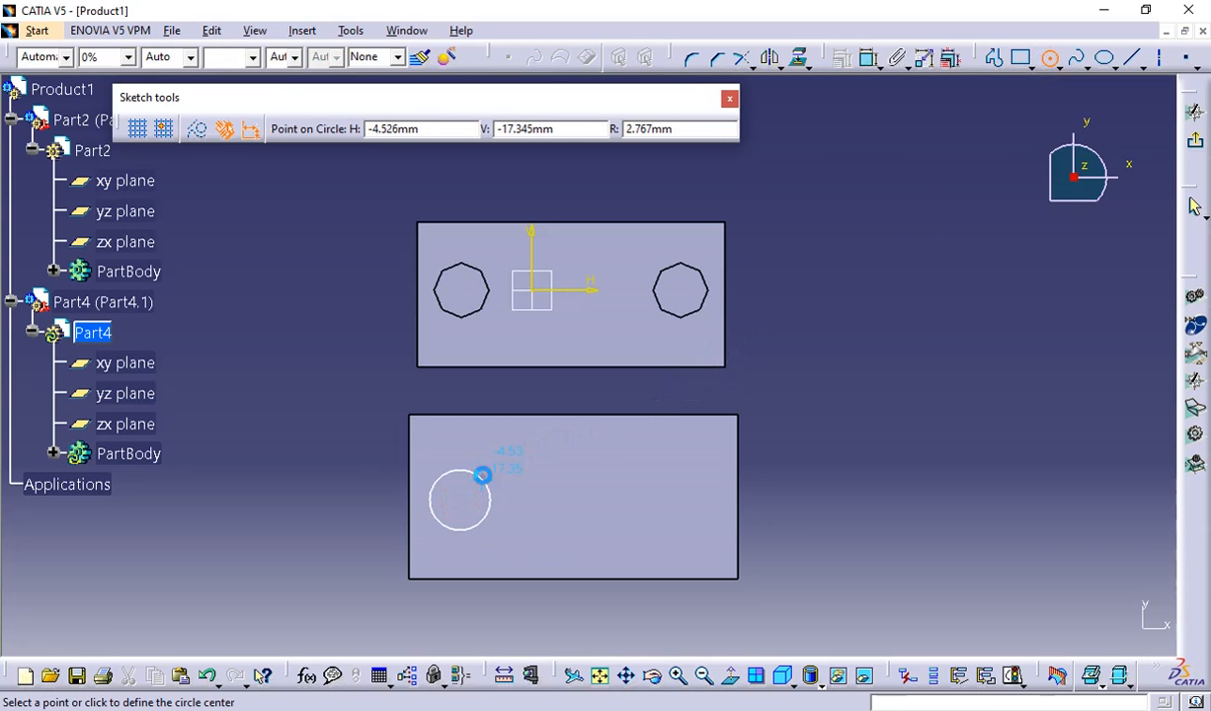
pyautogui.click(686, 500)
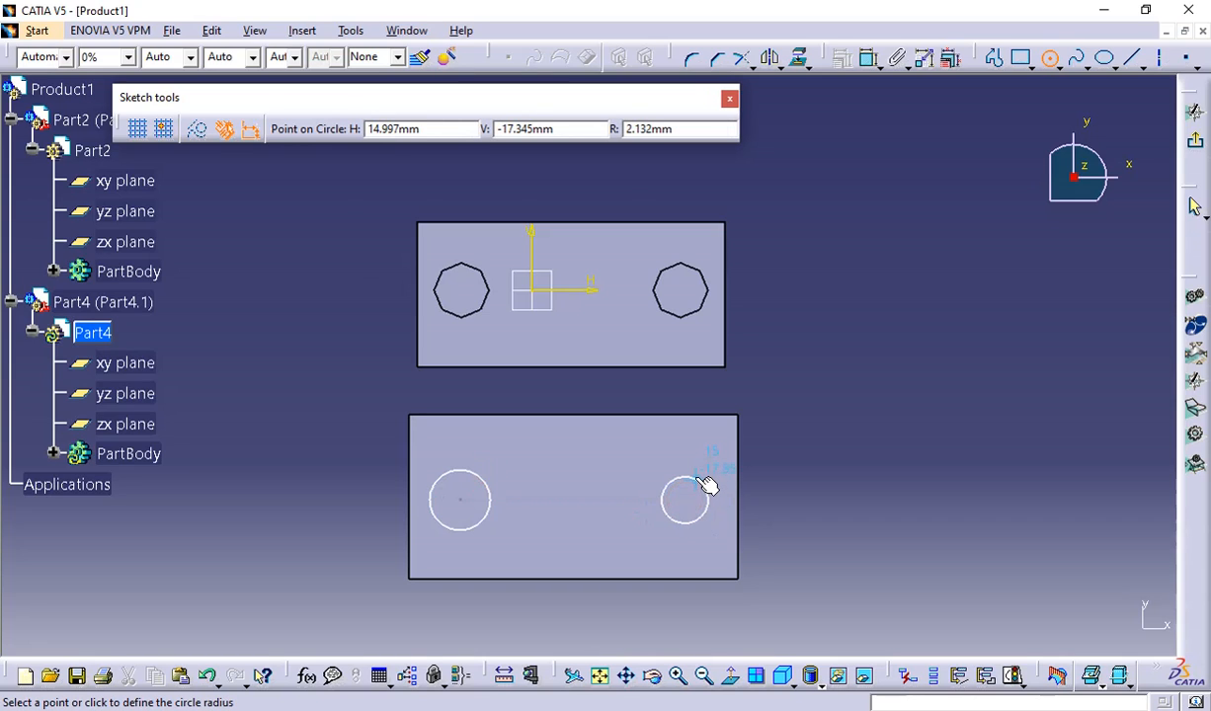
pyautogui.click(705, 484)
# - Add a diameter constraint to the circle near the plate's right end and set it to 5 mm
pyautogui.click(864, 57)
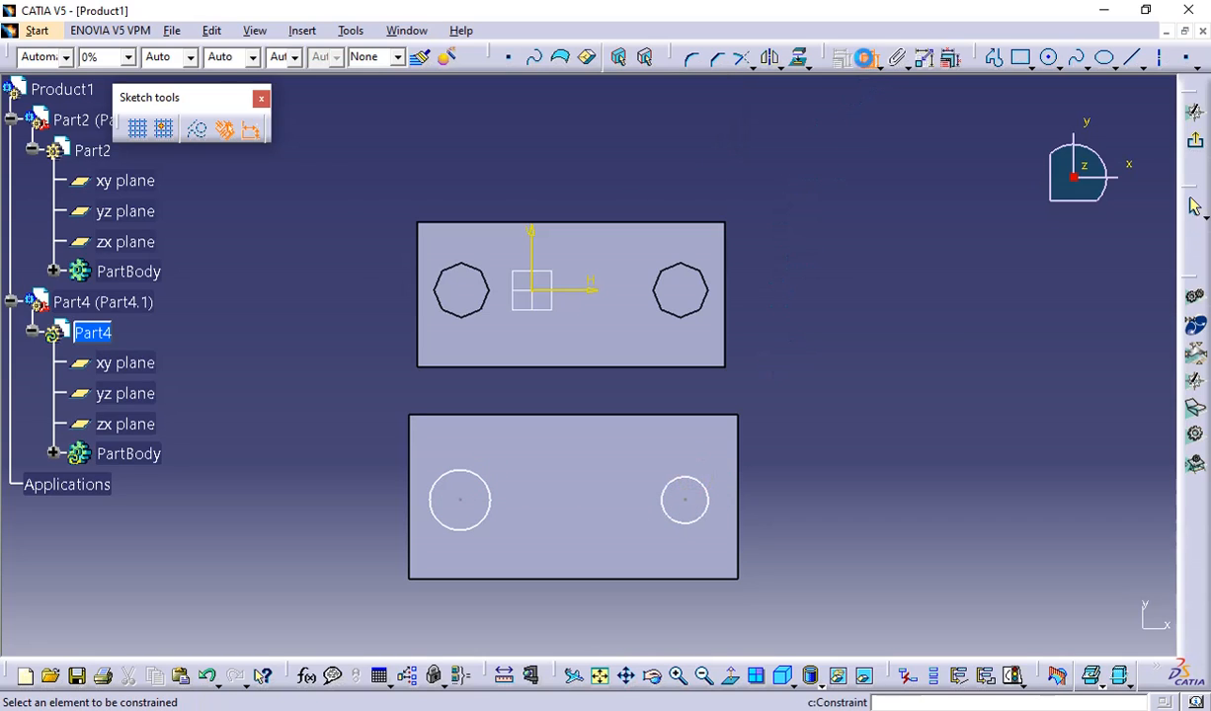
pyautogui.click(705, 489)
pyautogui.click(712, 453)
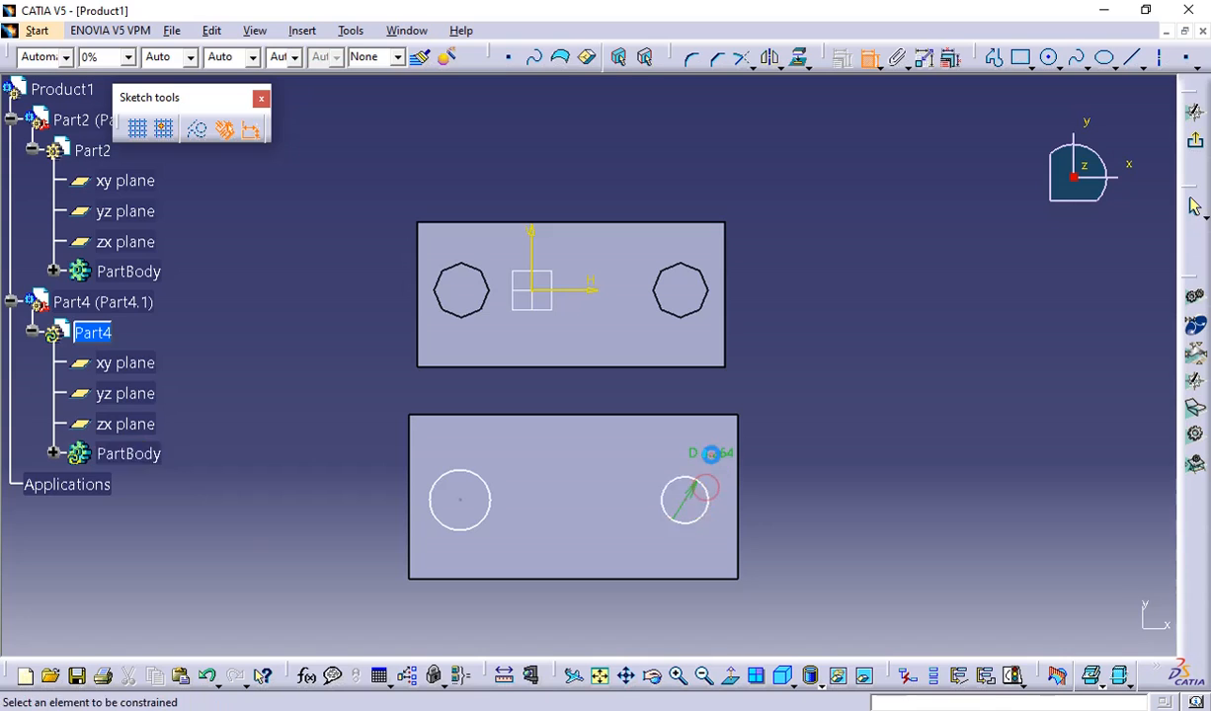
pyautogui.doubleClick(717, 456)
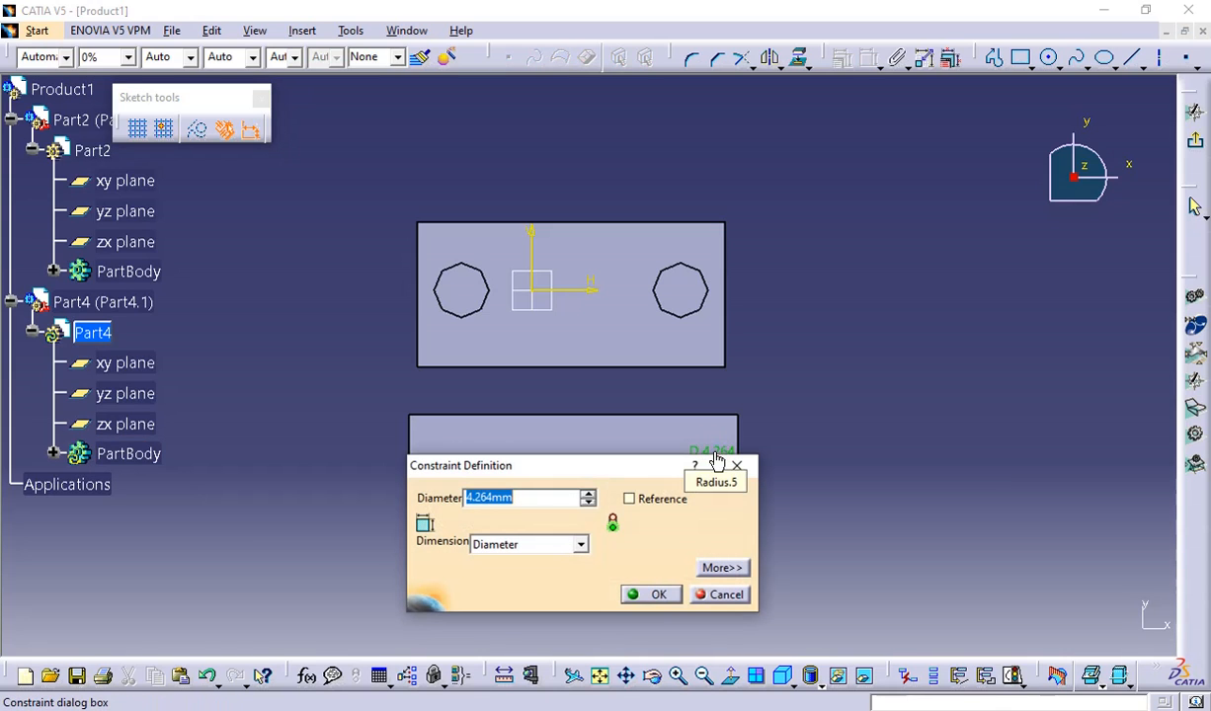
pyautogui.write('5')
pyautogui.press('Return')
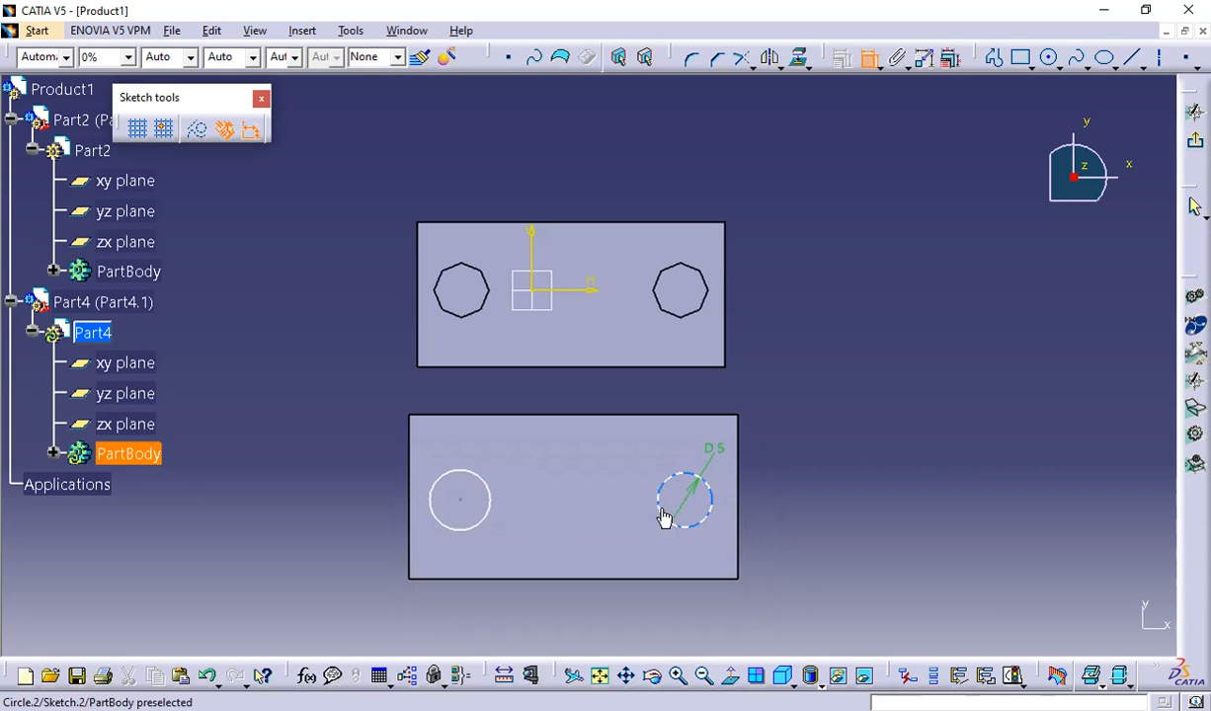
# - Dimension the left circle's diameter as 6 mm and change the right circle's diameter to 6 mm
pyautogui.click(489, 500)
pyautogui.click(498, 464)
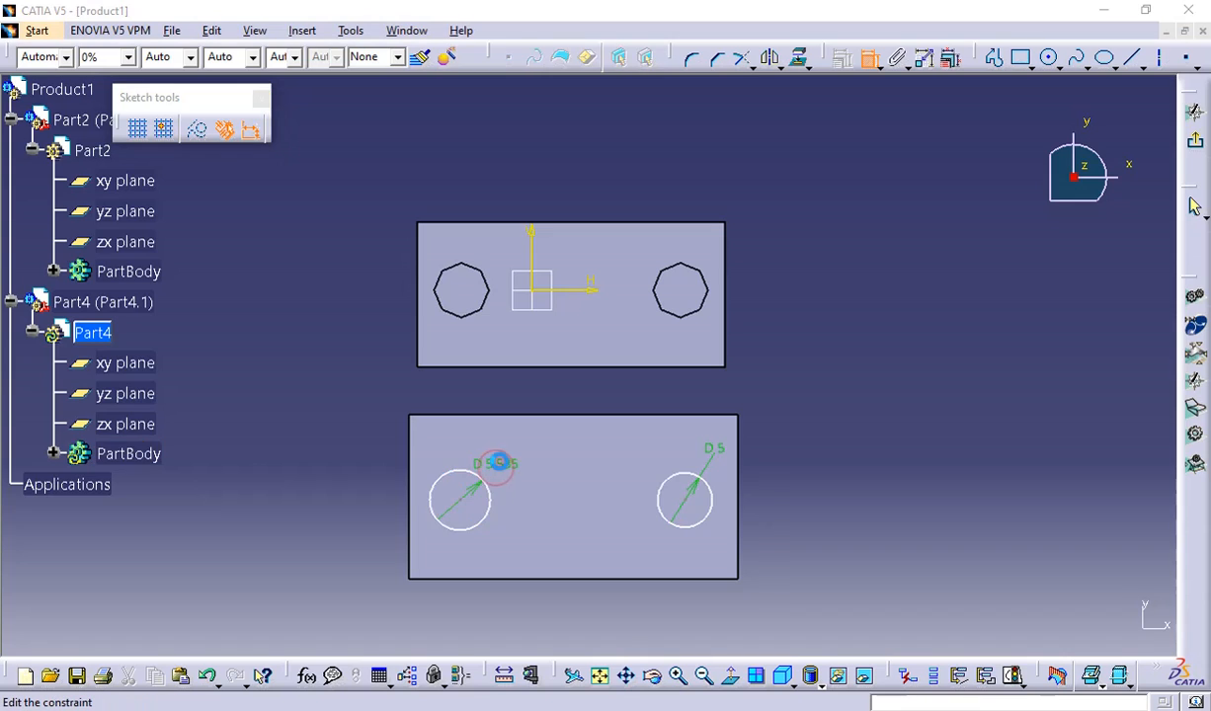
pyautogui.doubleClick(499, 463)
pyautogui.write('6')
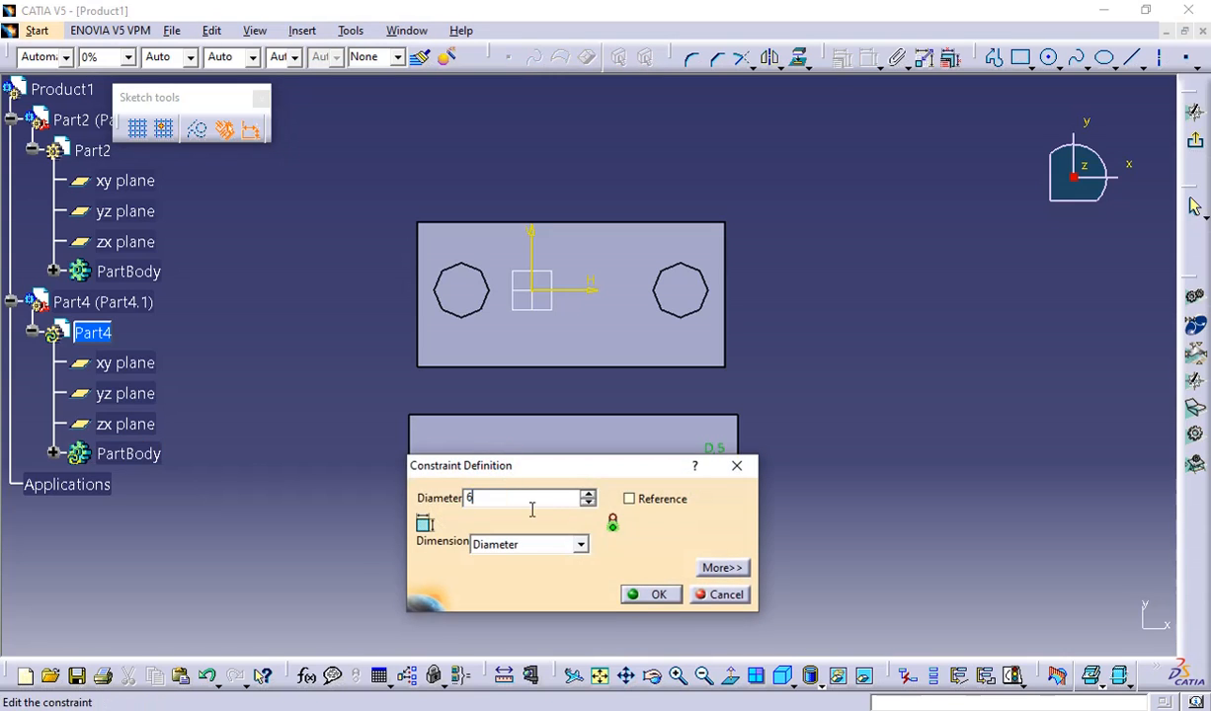
pyautogui.click(628, 593)
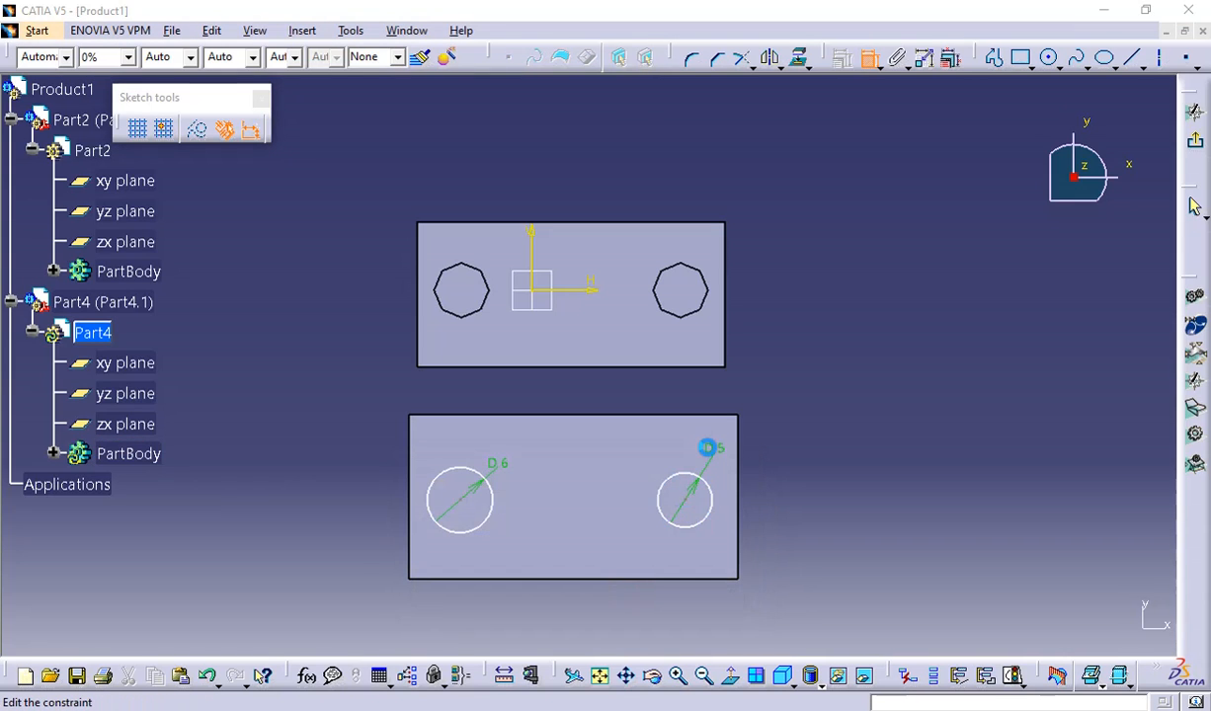
pyautogui.doubleClick(711, 450)
pyautogui.write('6')
pyautogui.press('Return')
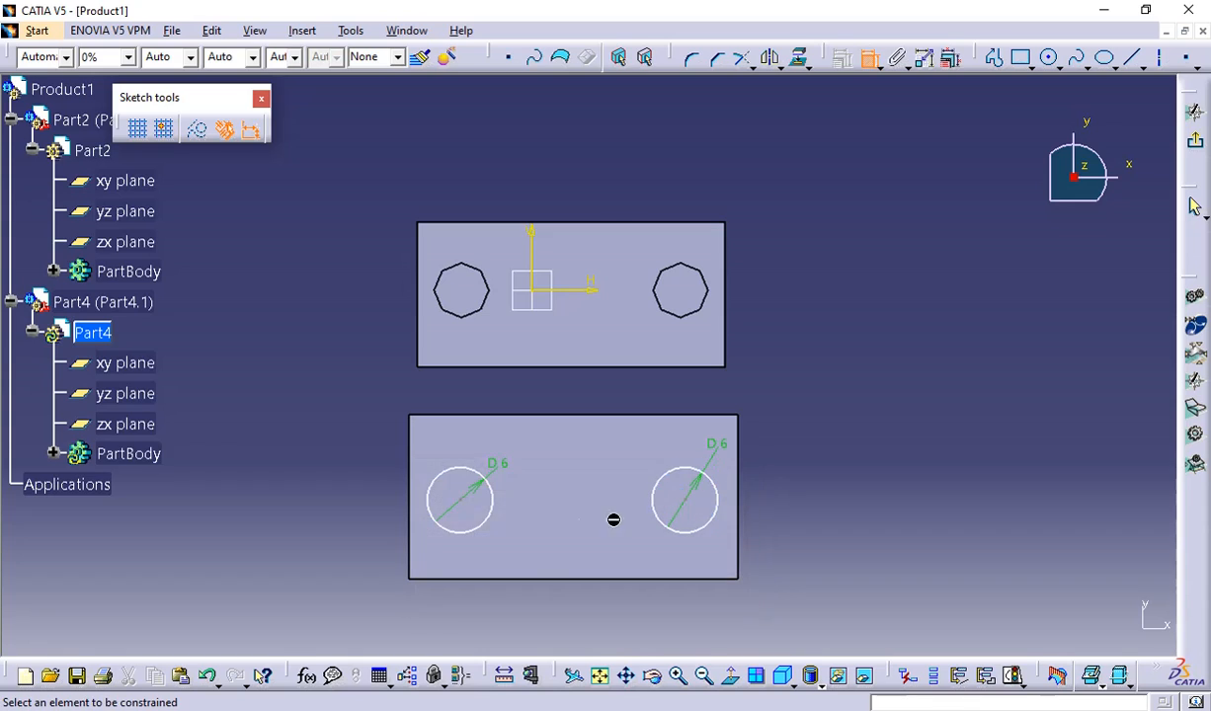
# - Dimension the distance from the left circle's centre to the plate's left edge and set it to 4 mm
pyautogui.click(434, 500)
pyautogui.click(415, 489)
pyautogui.click(324, 500)
pyautogui.doubleClick(329, 506)
pyautogui.write('4')
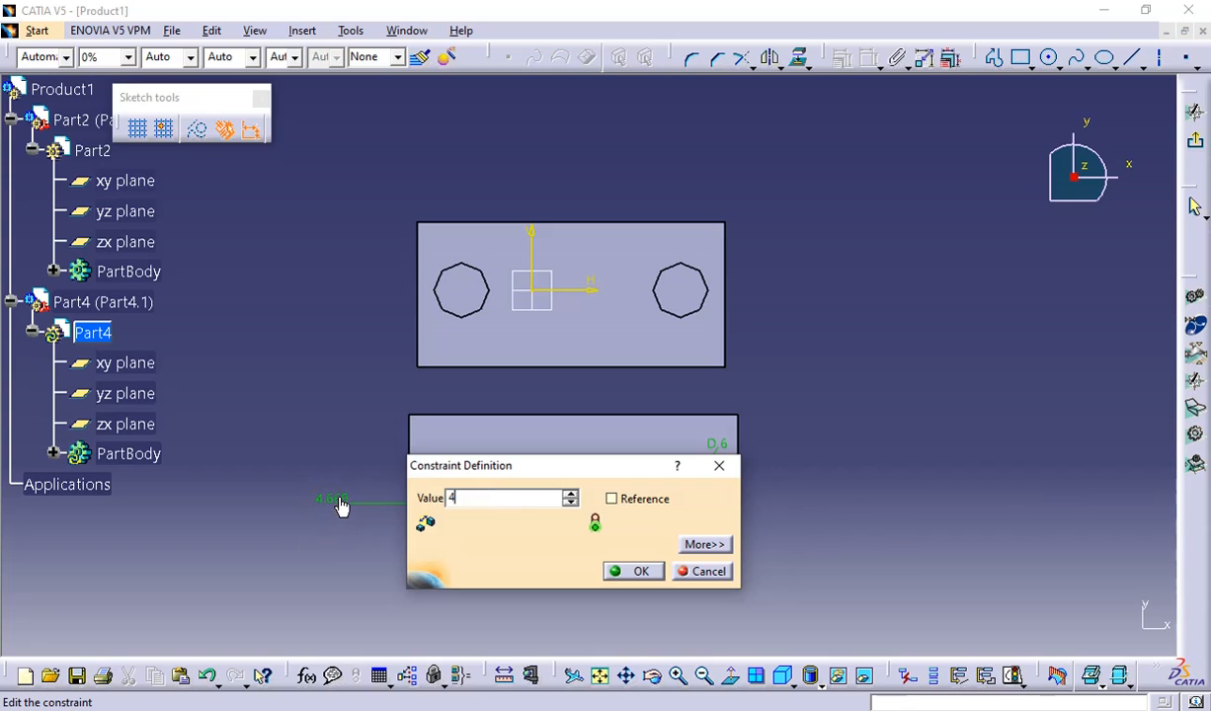
pyautogui.press('Return')
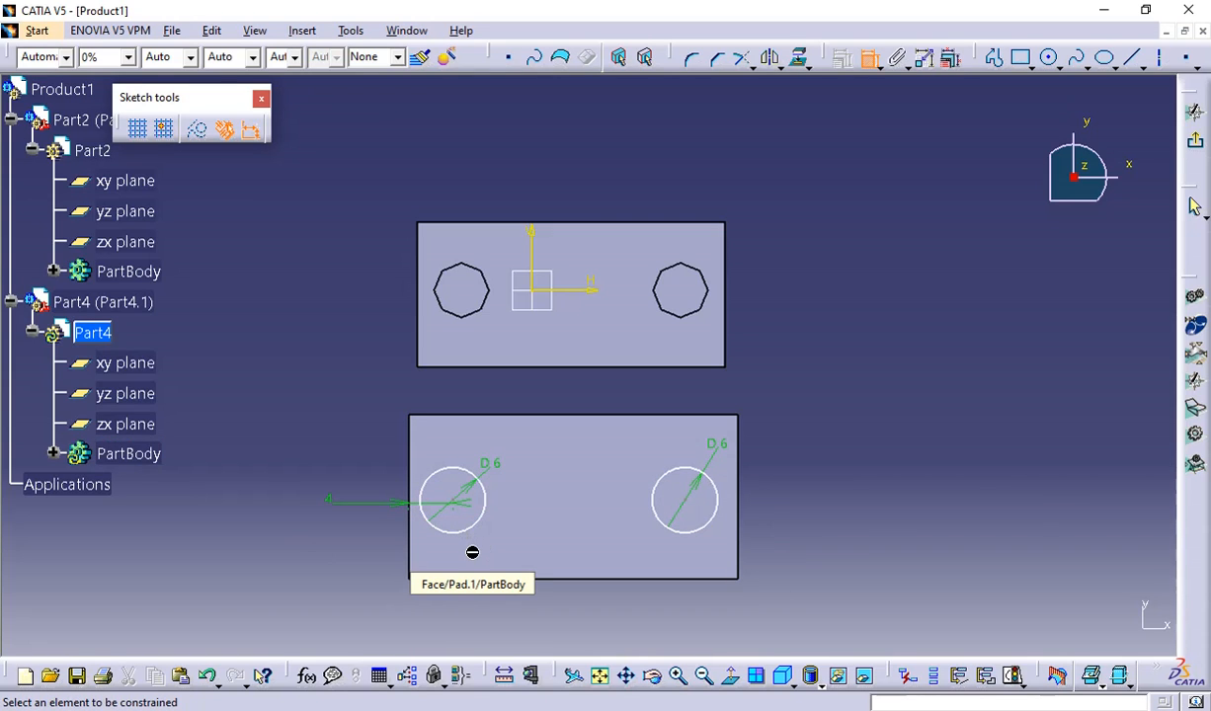
# - Set the left circle's centre distance from the plate's left edge to 6 mm
pyautogui.doubleClick(332, 504)
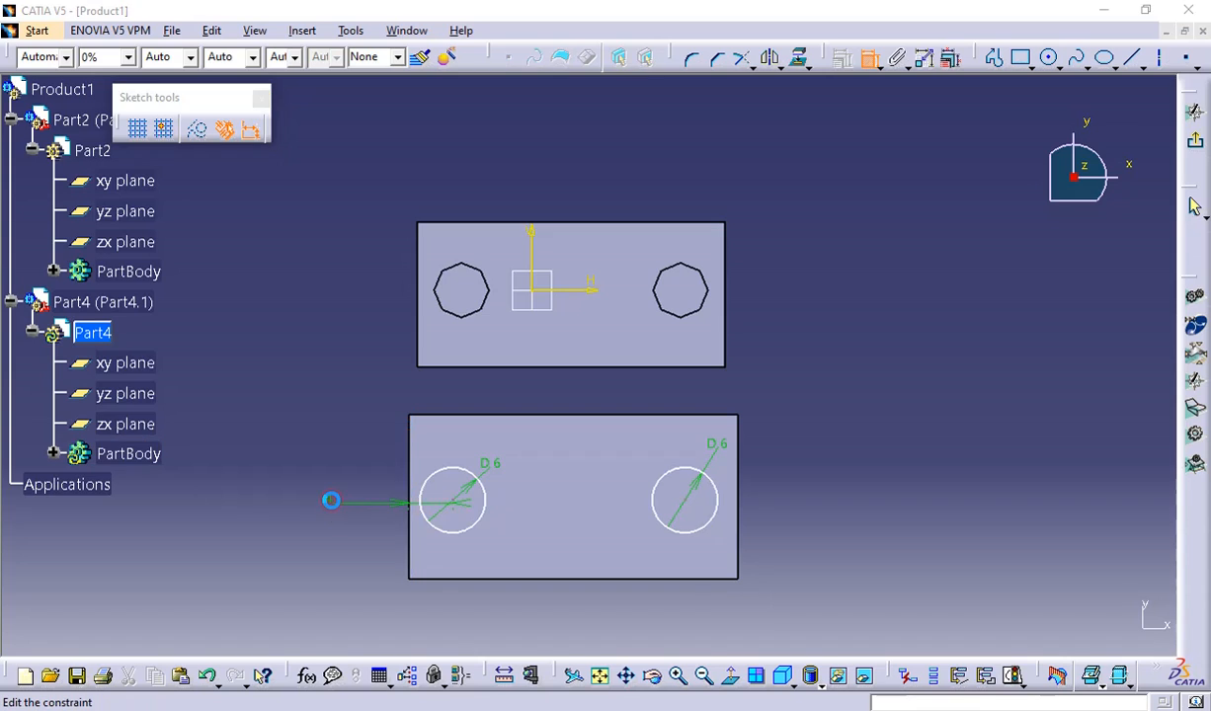
pyautogui.write('6')
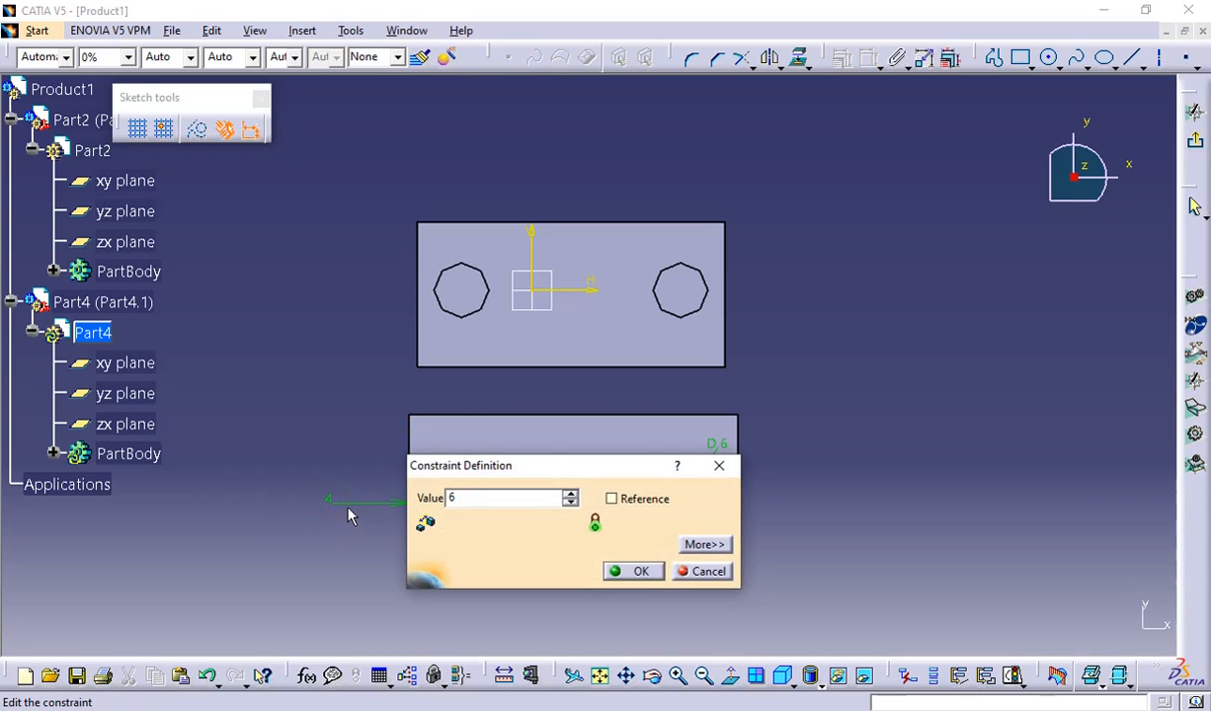
pyautogui.press('Return')
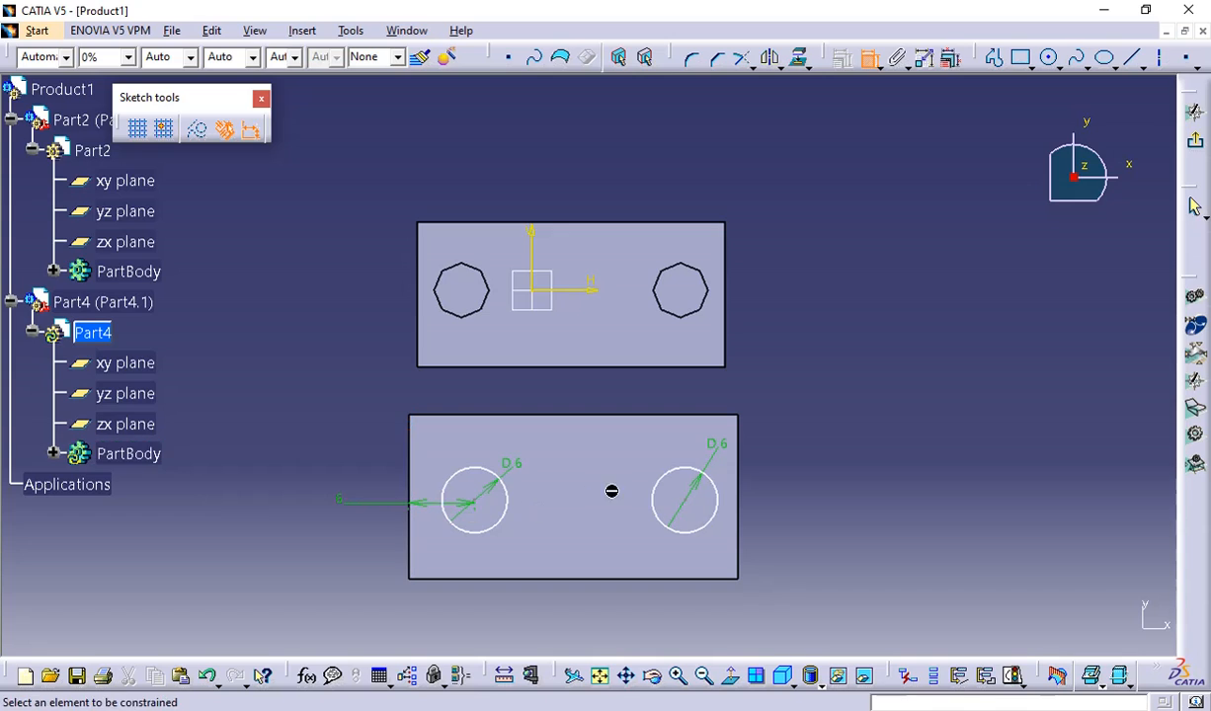
# - Dimension the horizontal distance between the two circle centres and set it to 20 mm
pyautogui.click(685, 500)
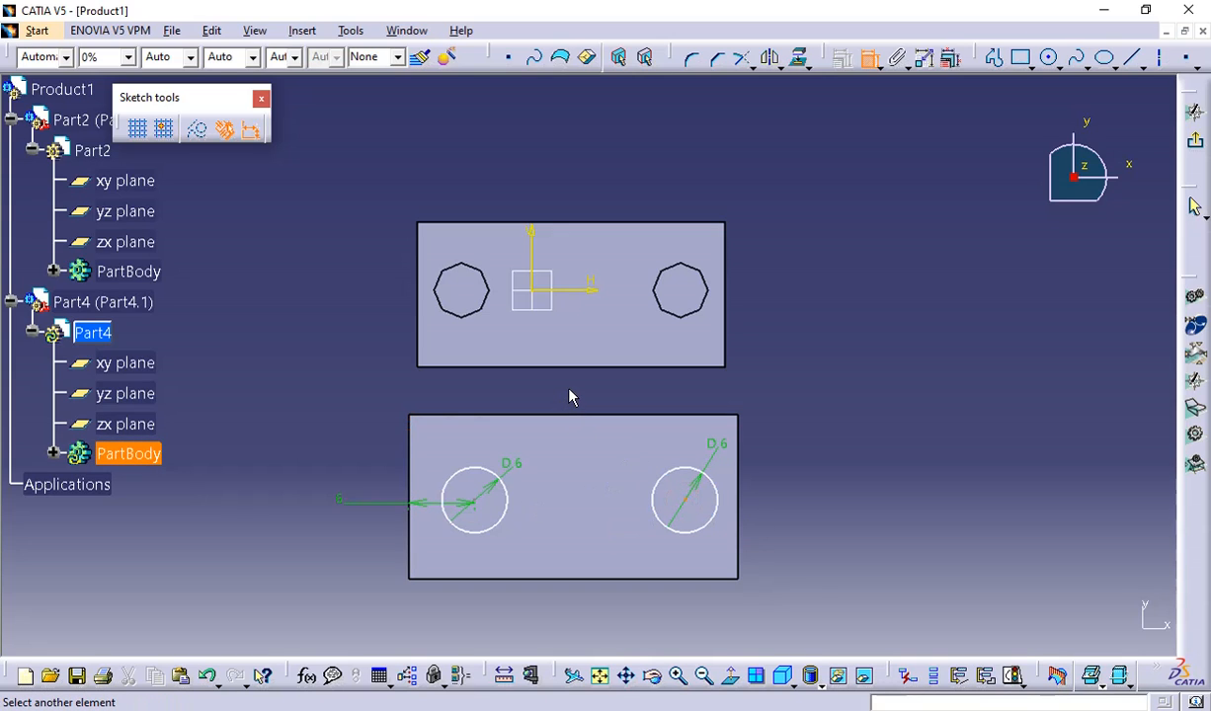
pyautogui.click(474, 501)
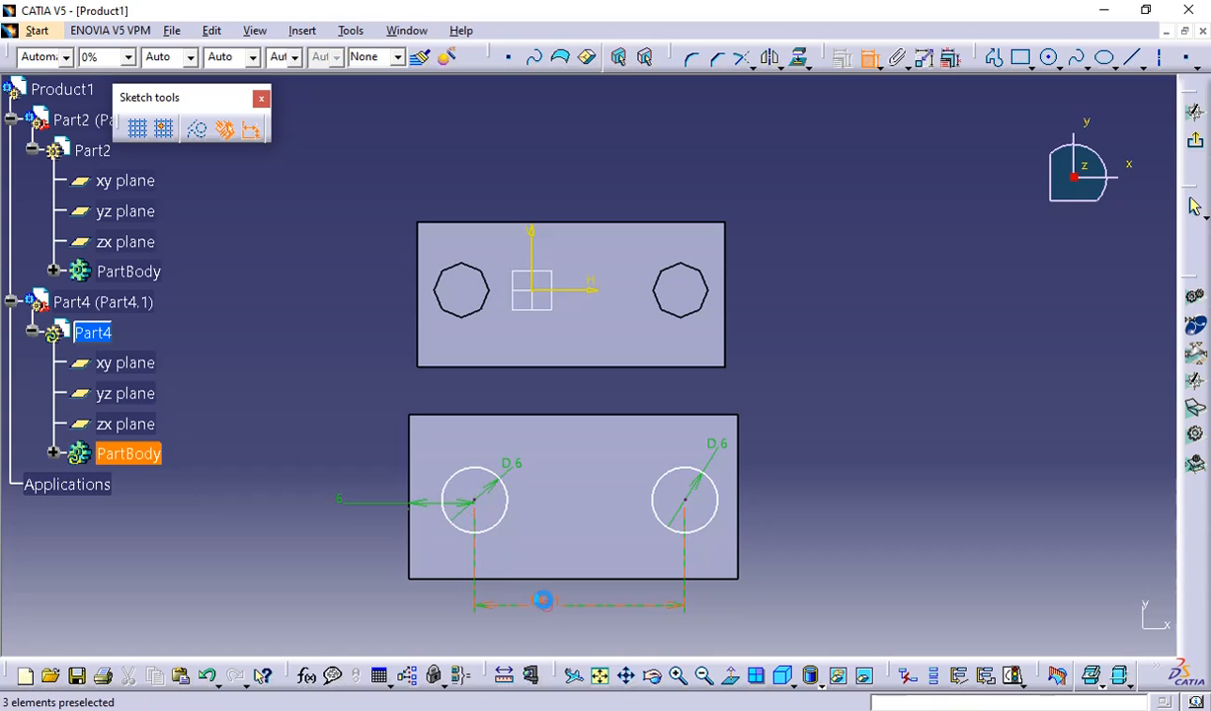
pyautogui.click(544, 600)
pyautogui.doubleClick(543, 601)
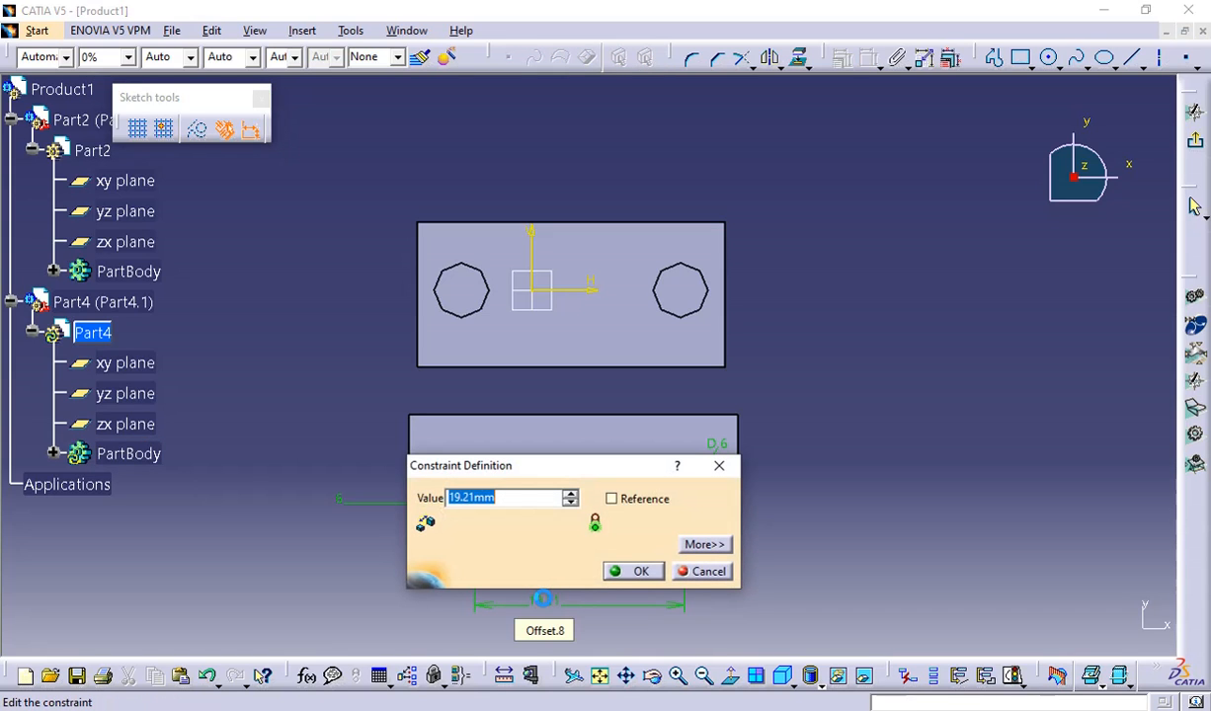
pyautogui.write('20')
pyautogui.press('Return')
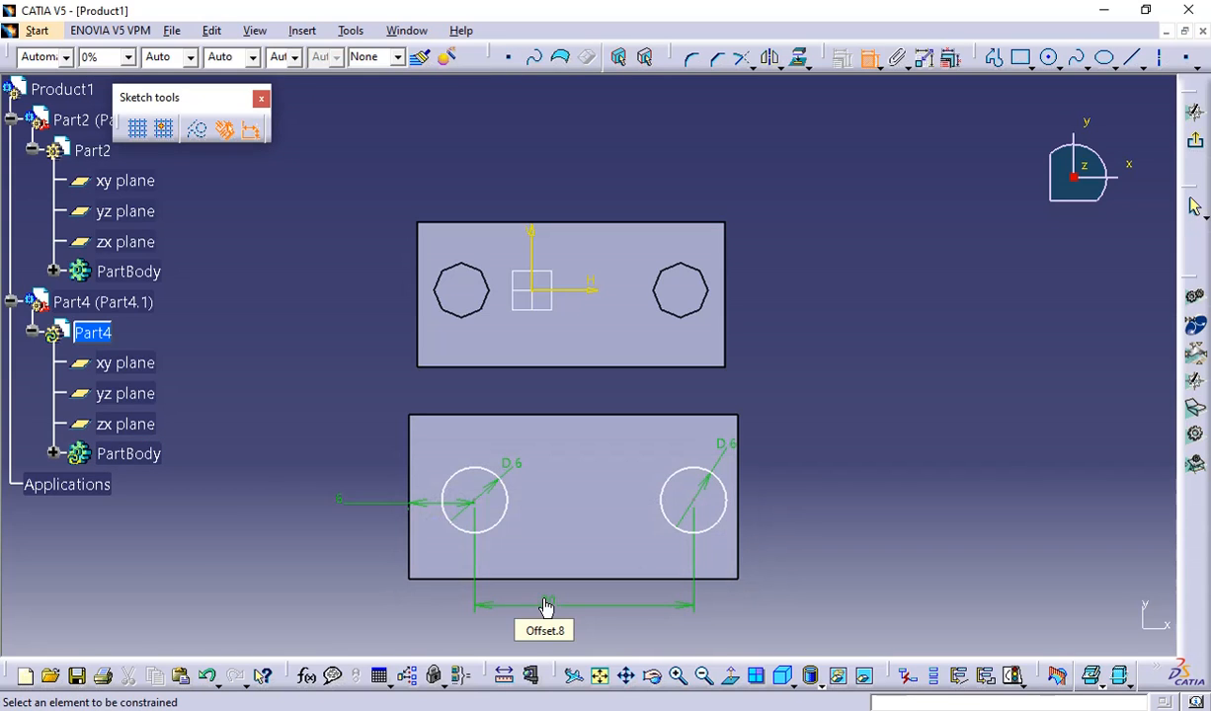
# - Set the left circle's centre distance from the plate's left edge back to 4 mm
pyautogui.doubleClick(340, 503)
pyautogui.write('4')
pyautogui.press('Return')
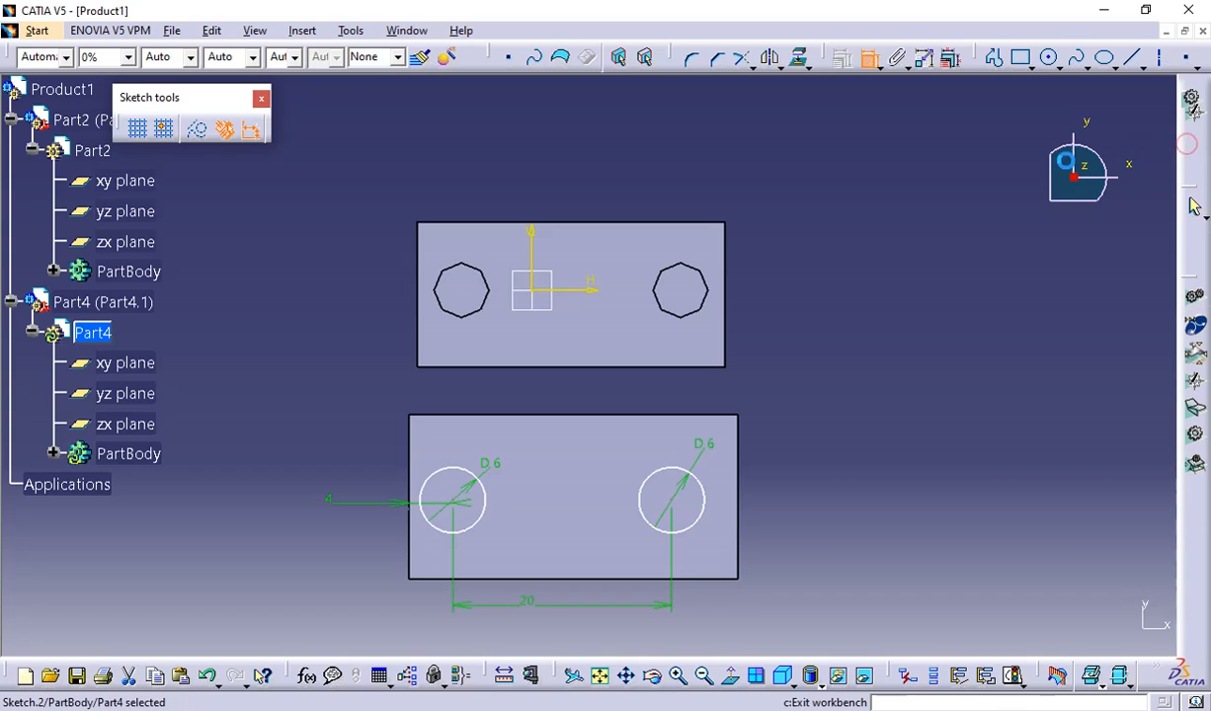
# - Finish the sketch and cut the two circles 5 mm deep through the plate with Pocket
pyautogui.click(1194, 139)
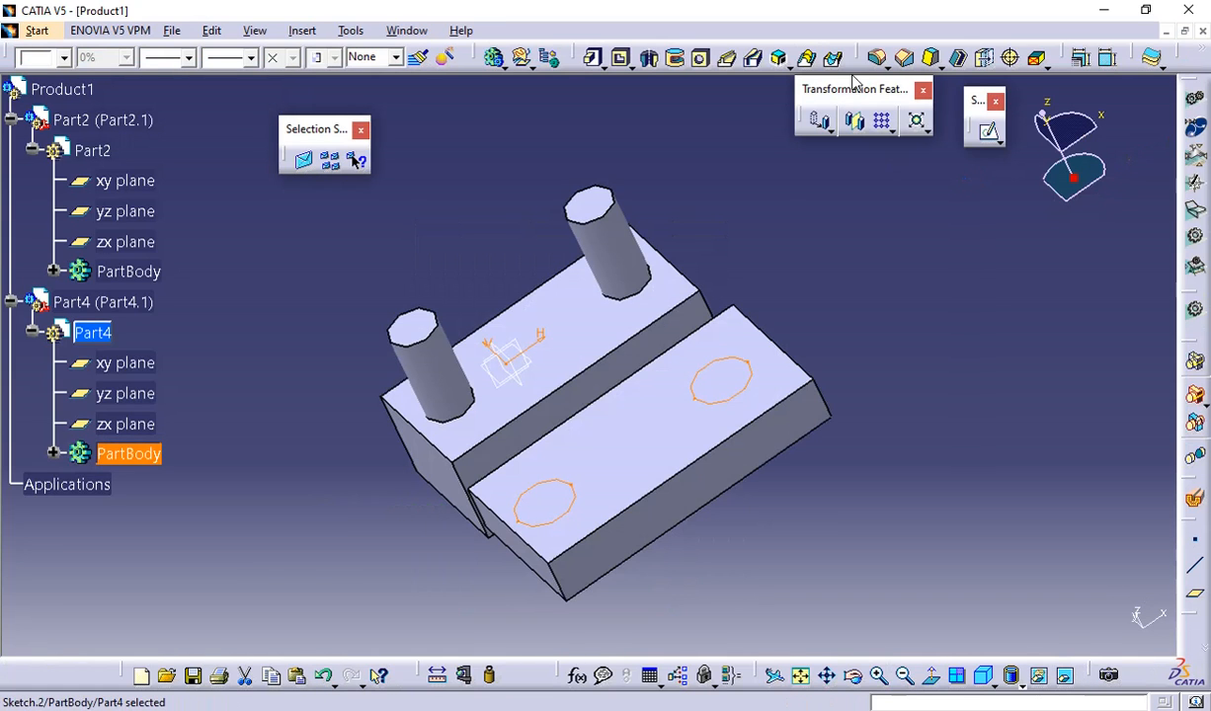
pyautogui.click(622, 59)
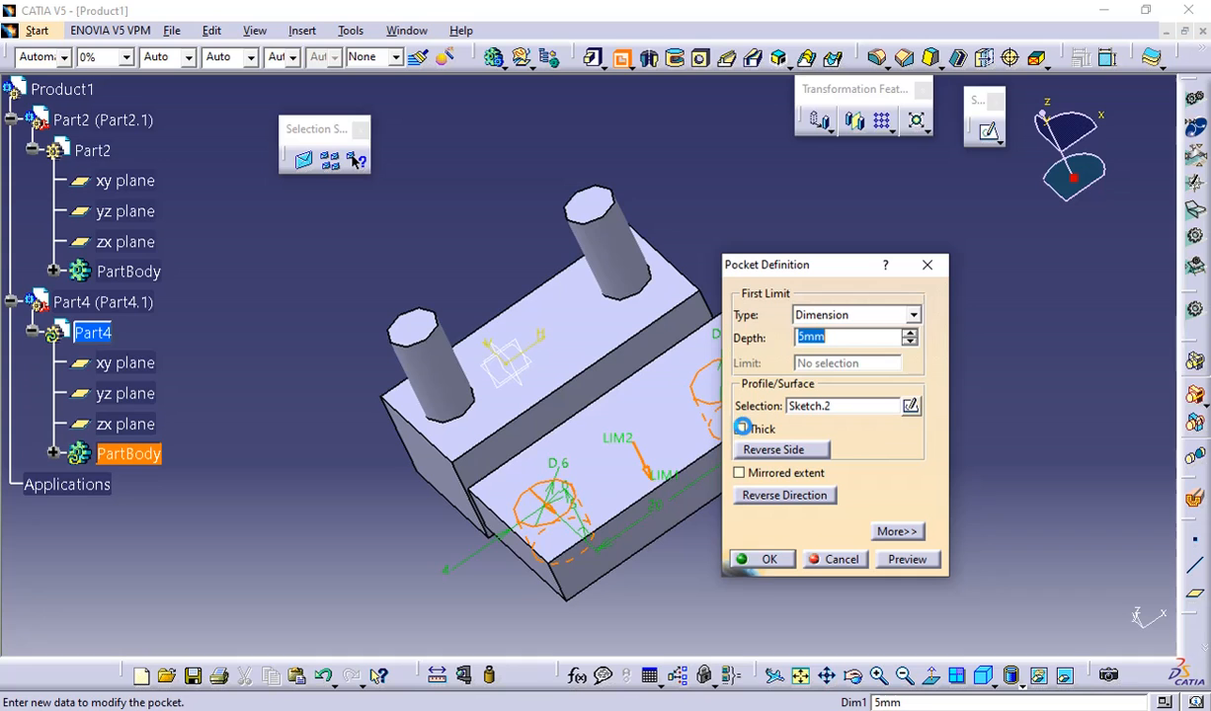
pyautogui.click(762, 559)
pyautogui.moveTo(748, 447); pyautogui.dragTo(832, 452, button='middle')
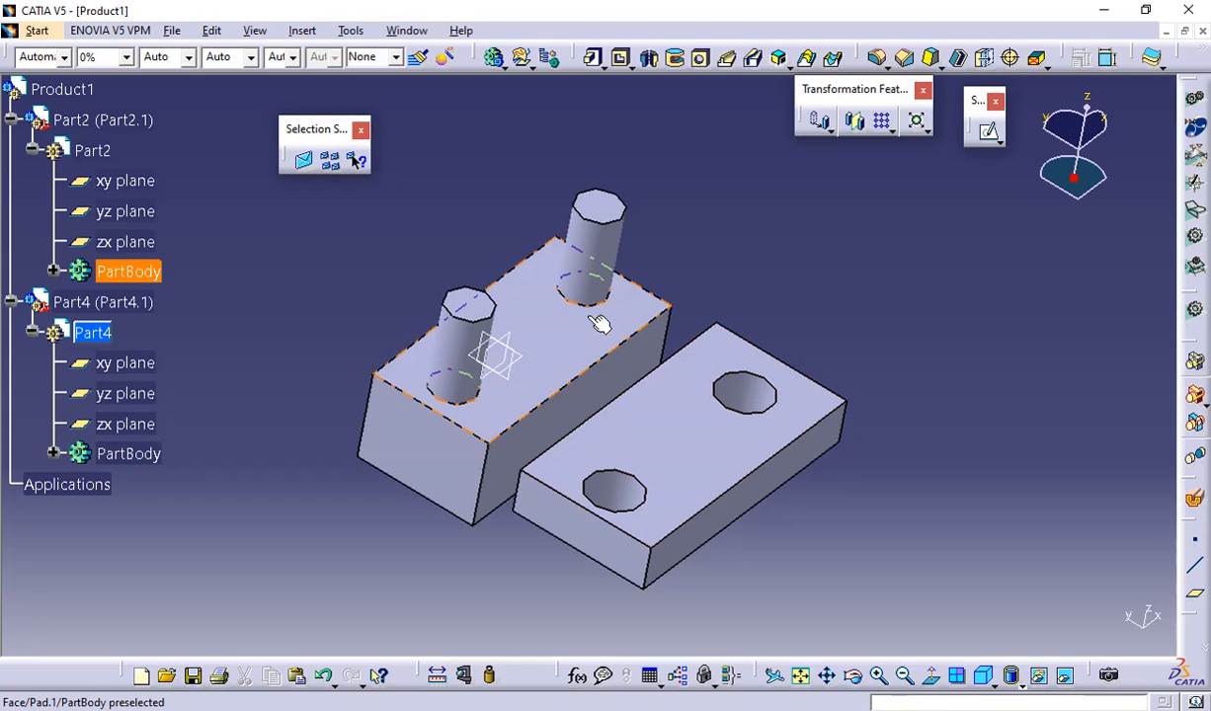
# - Return to Assembly Design by activating the Part4 (Part4.1) component, and collapse the Part2 and Part4 branches of the tree
pyautogui.doubleClick(91, 304)
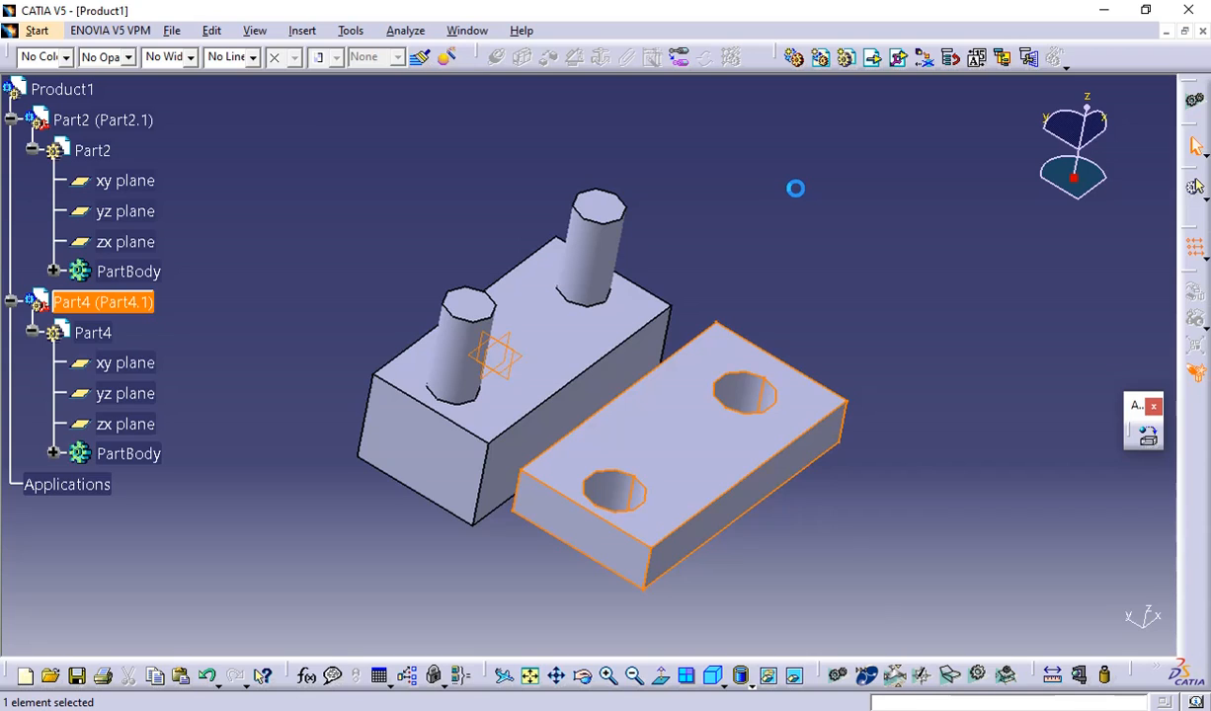
pyautogui.click(824, 174)
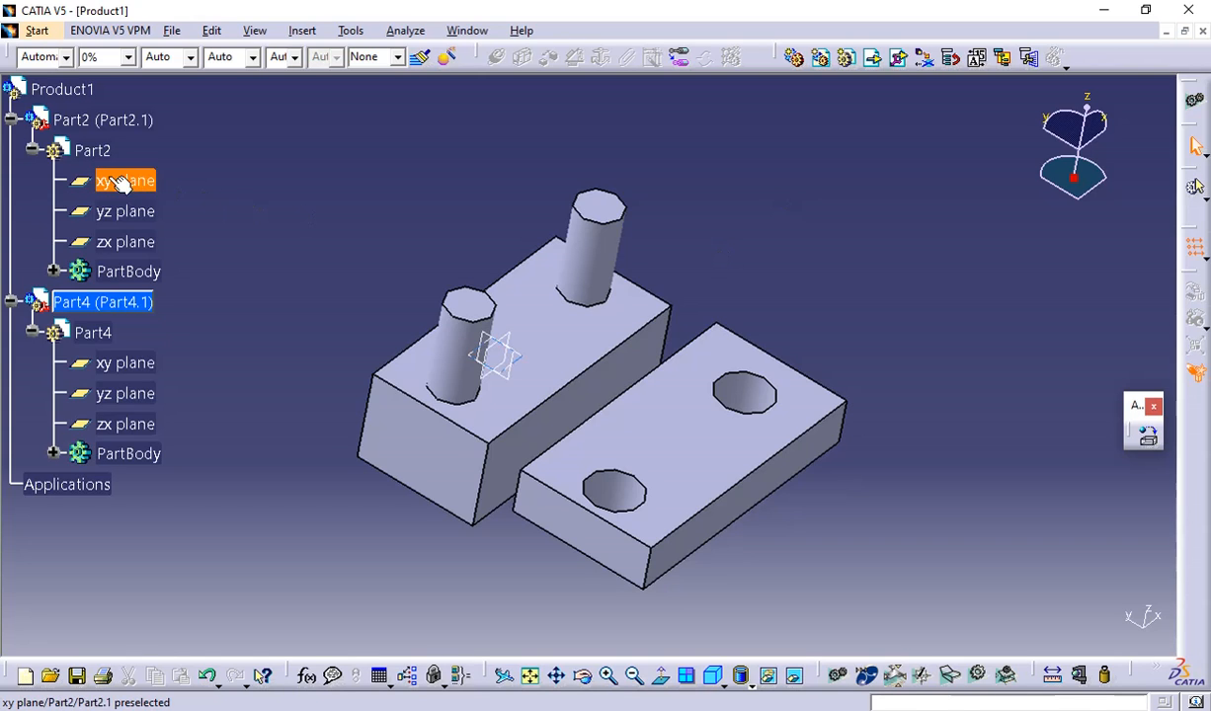
pyautogui.click(33, 149)
pyautogui.click(32, 210)
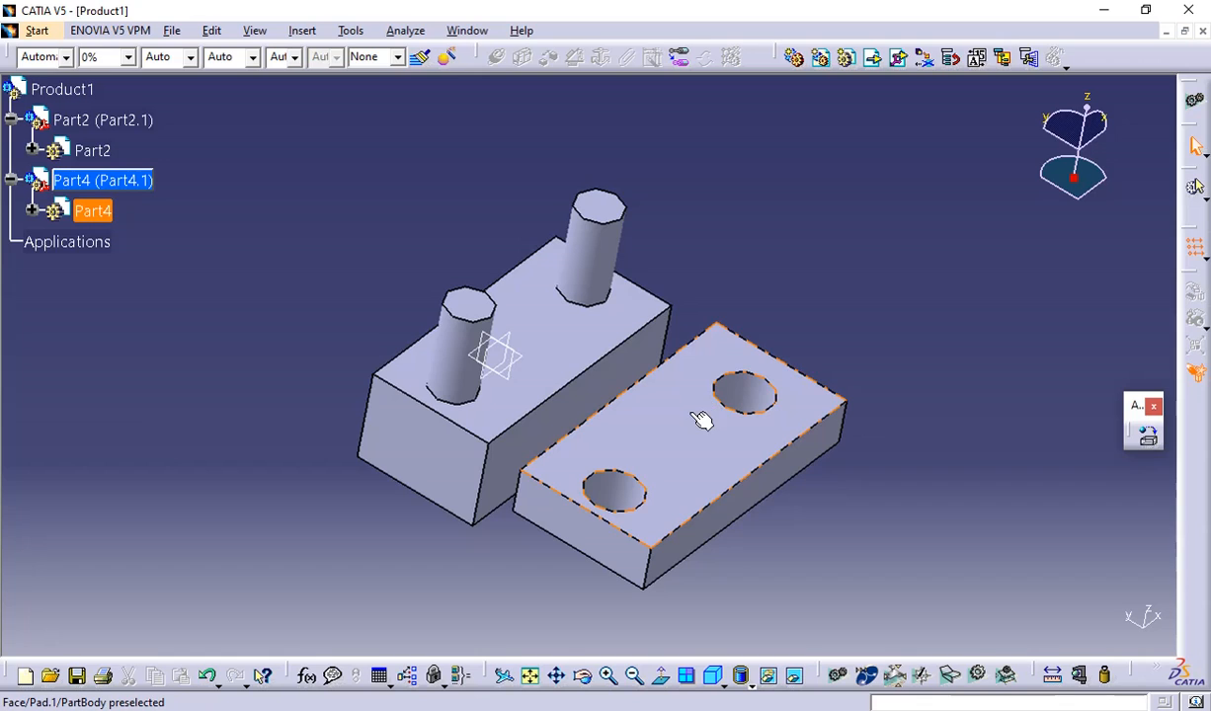
pyautogui.click(11, 119)
pyautogui.click(11, 150)
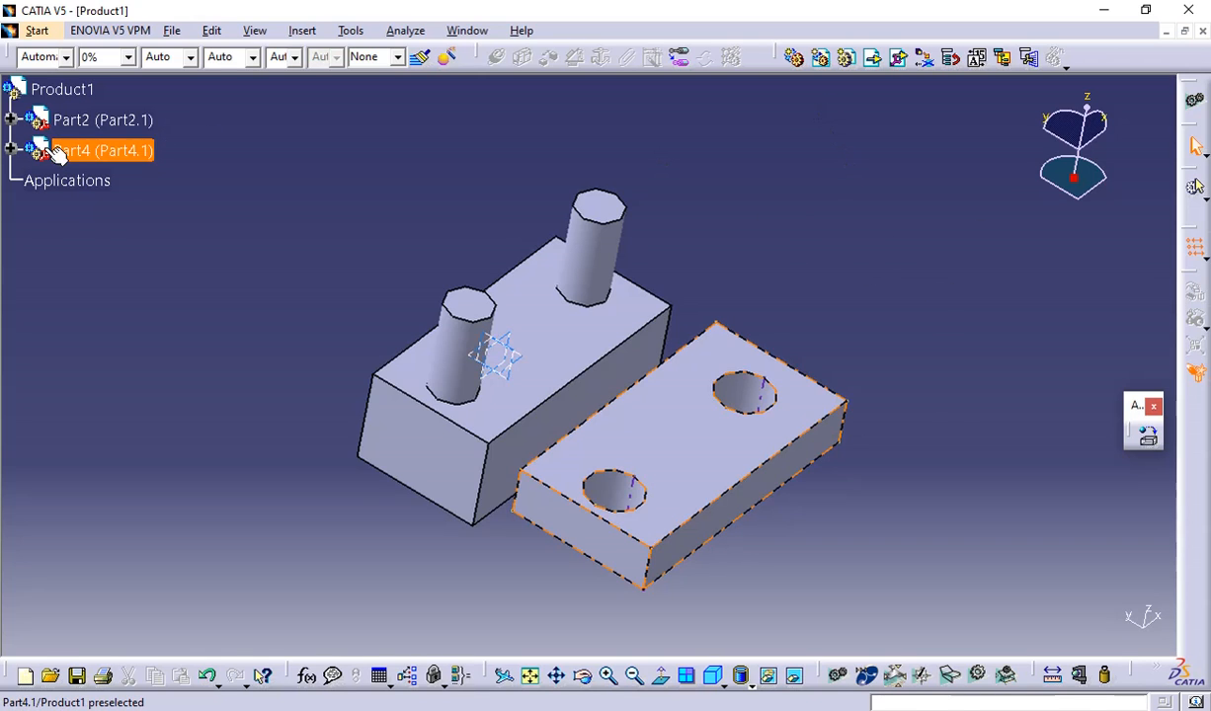
pyautogui.scroll(2, 166, 126)
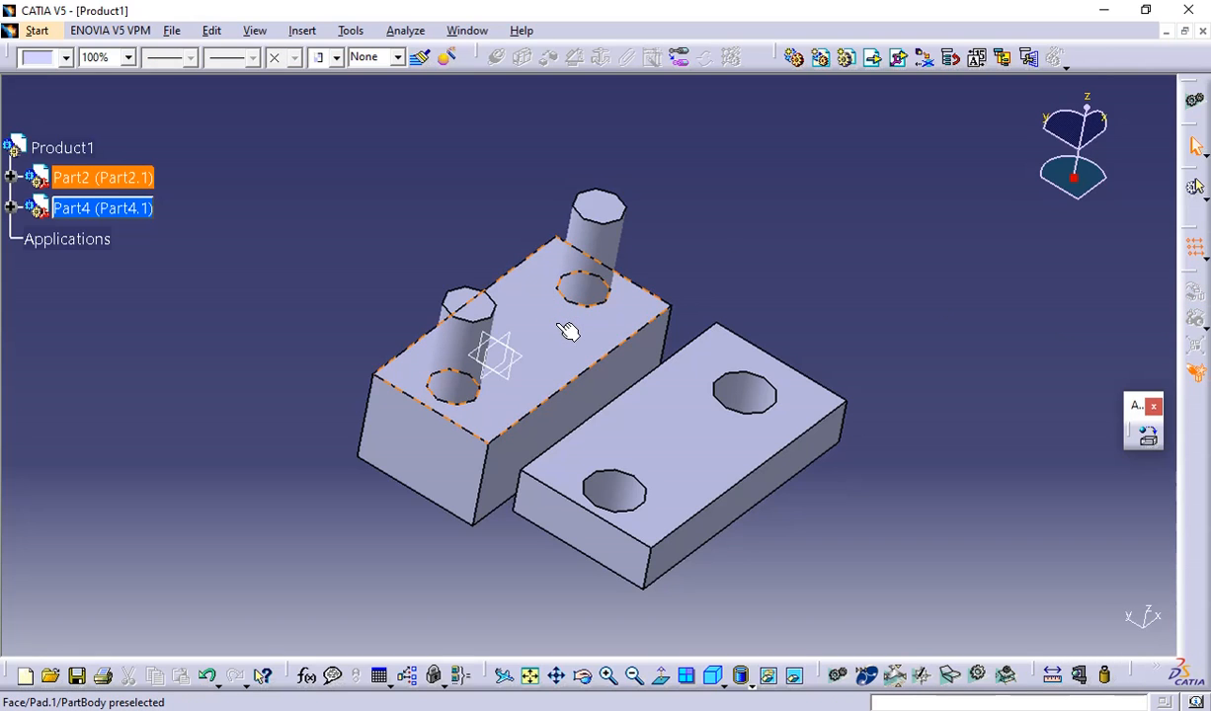
# - Activate Product1 and use Snap to bring the block's upper front edge onto the plate's adjacent upper edge
pyautogui.click(56, 144)
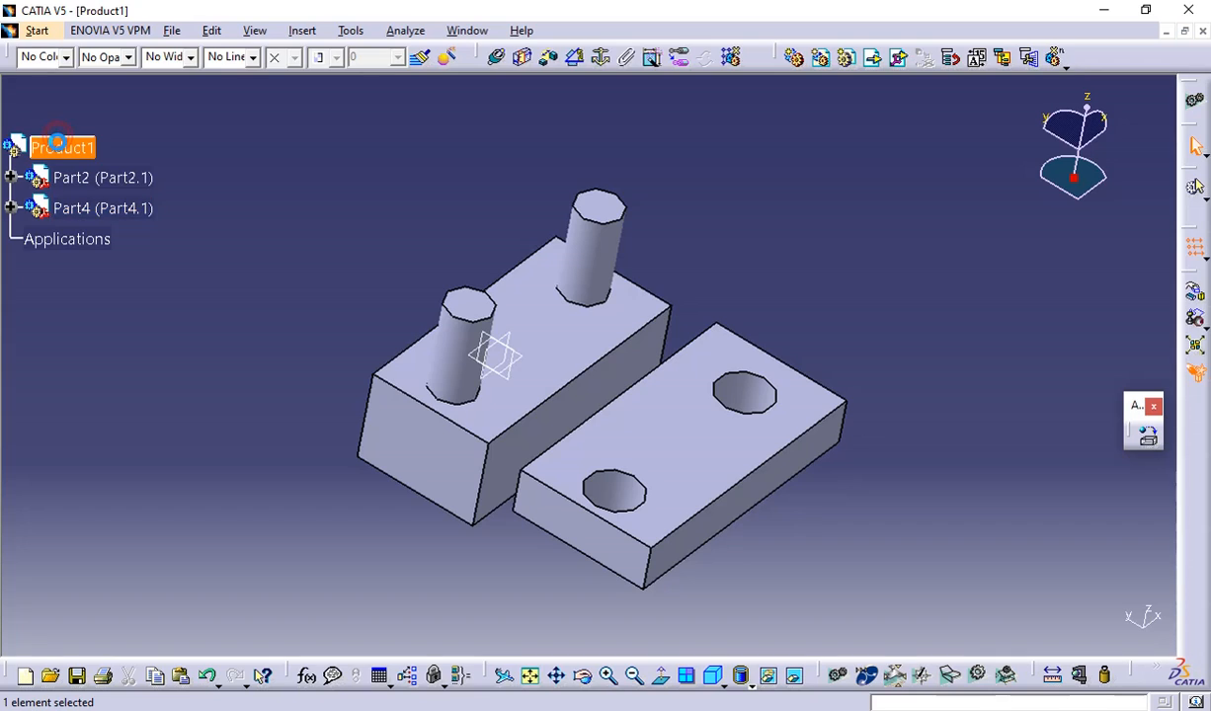
pyautogui.click(57, 144)
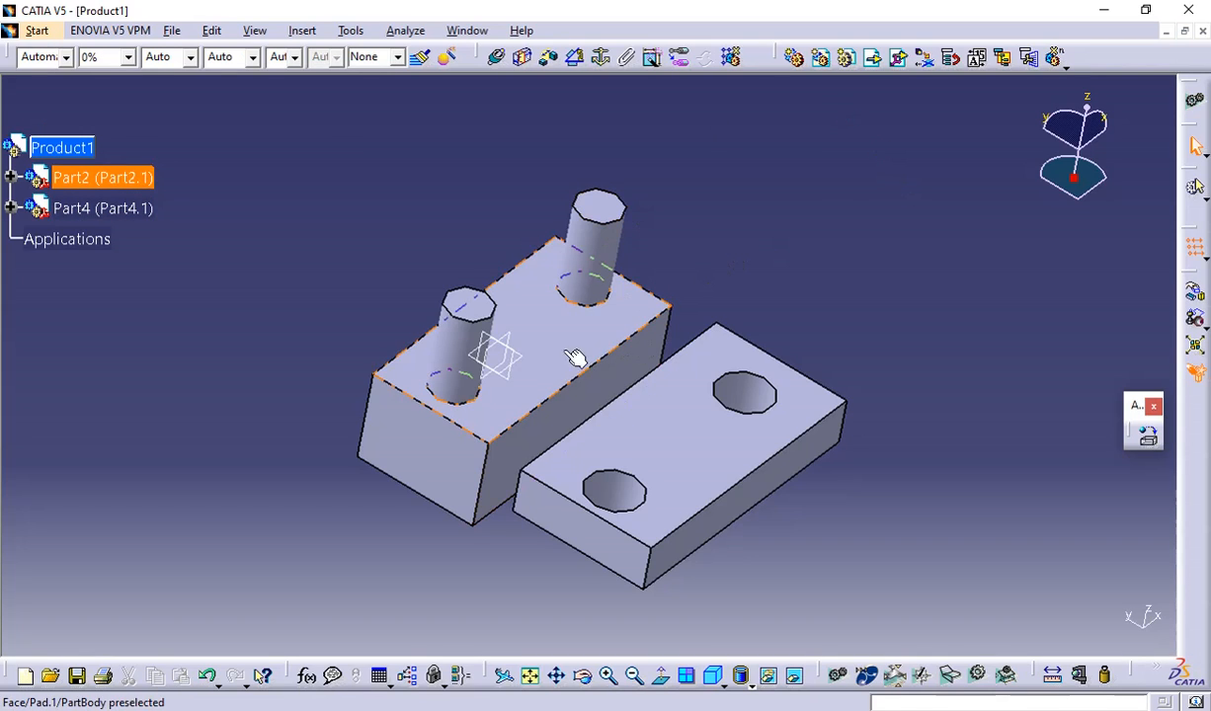
pyautogui.click(1195, 326)
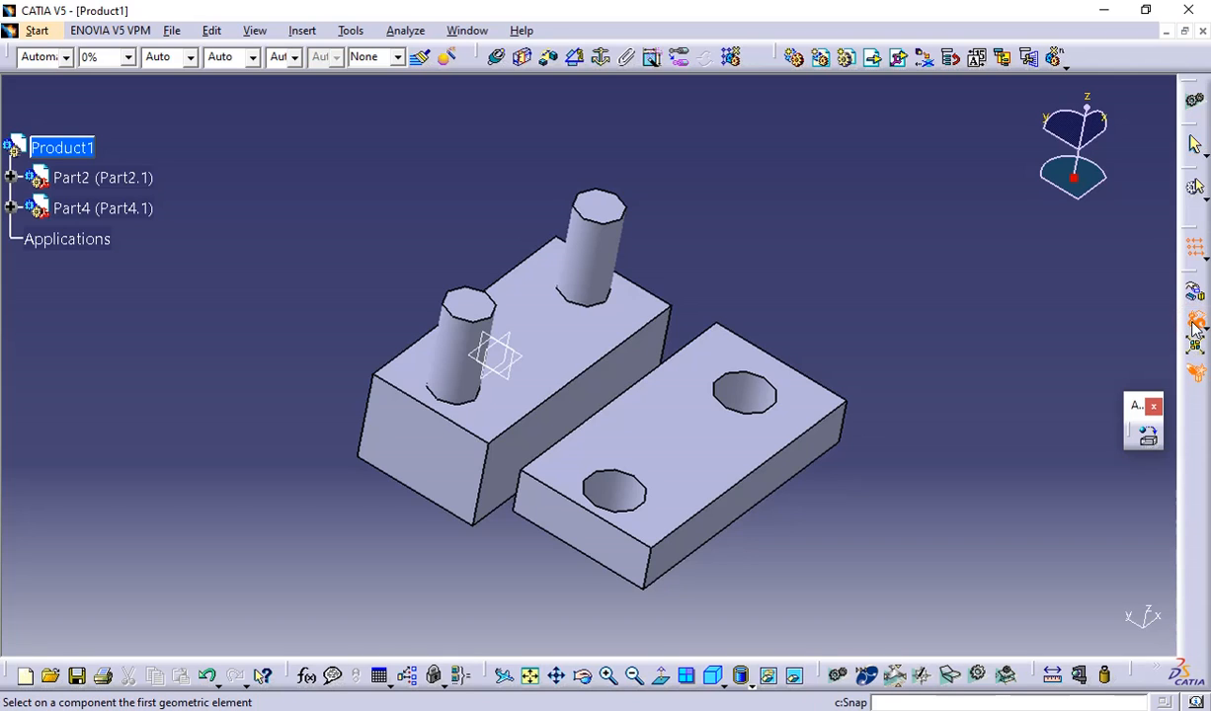
pyautogui.click(582, 386)
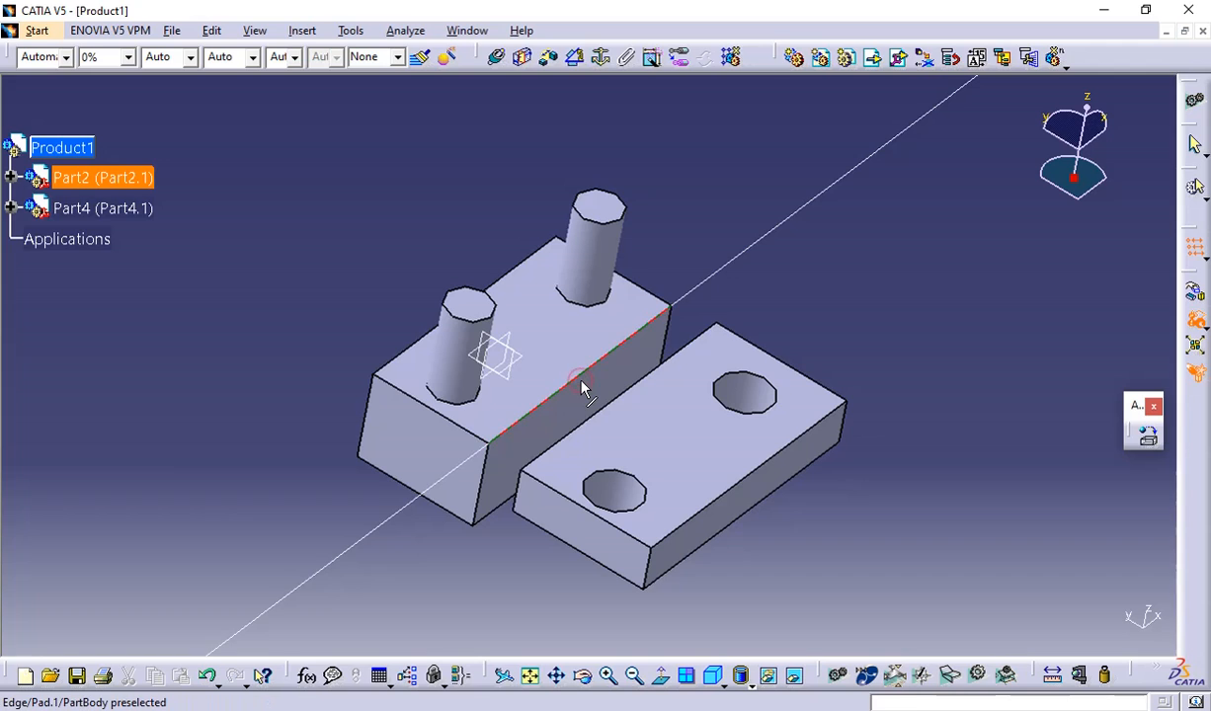
pyautogui.click(601, 415)
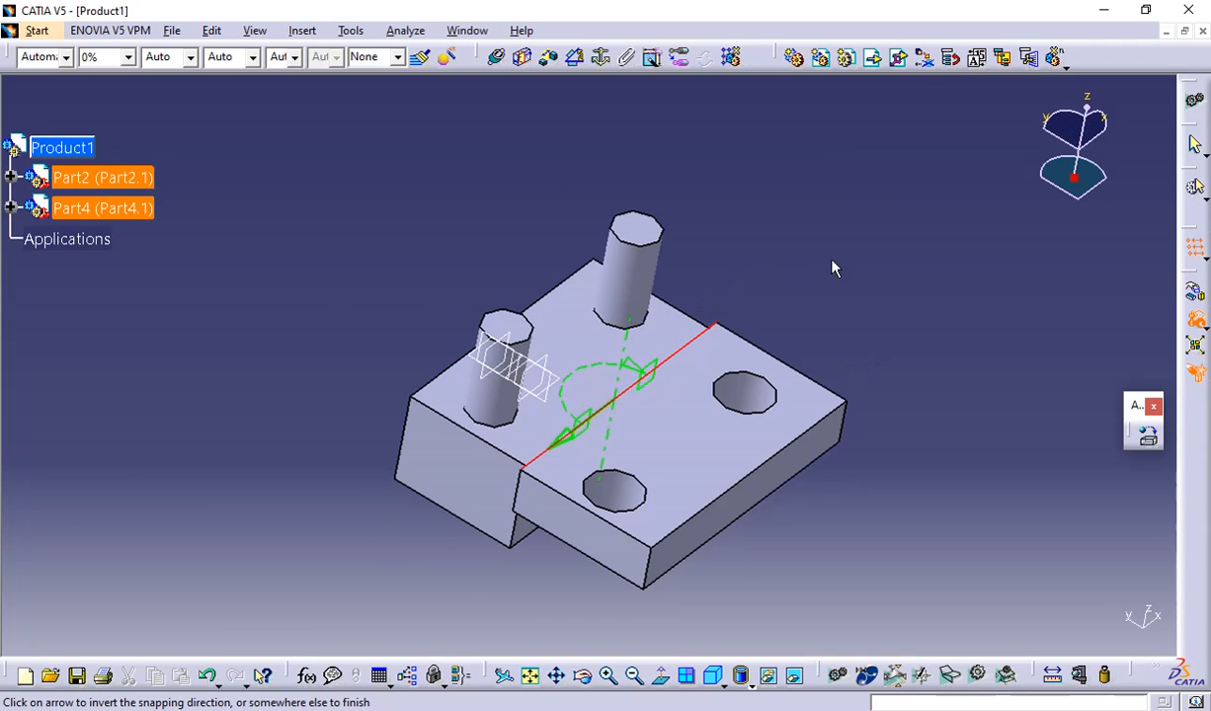
# - Invert the snapping direction between the two parts repeatedly, and finish the snap with the block beside the plate
pyautogui.moveTo(832, 262); pyautogui.dragTo(921, 125, button='middle')
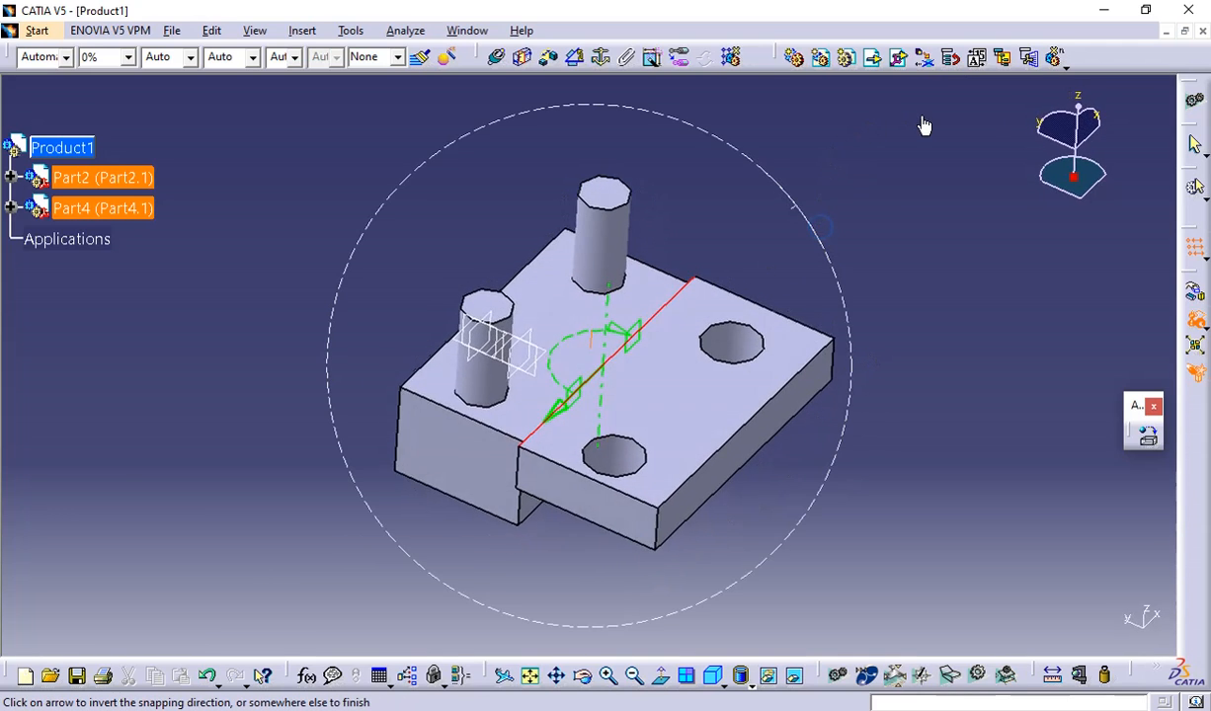
pyautogui.click(568, 413)
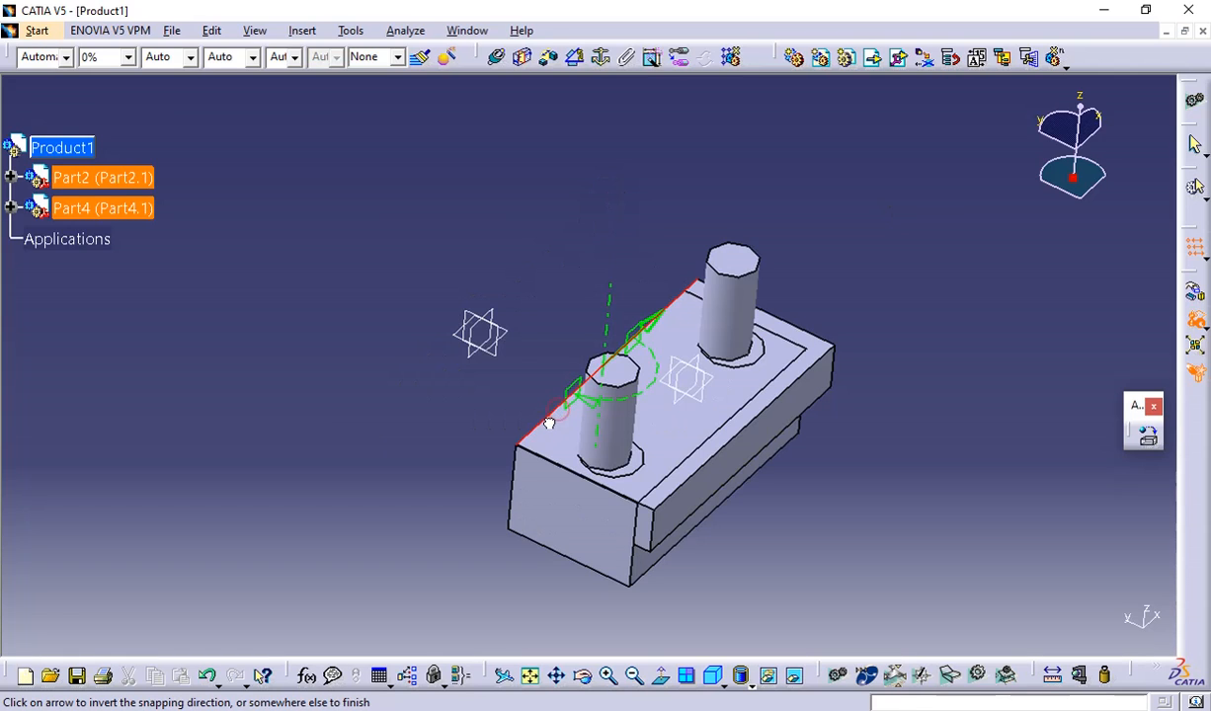
pyautogui.click(569, 403)
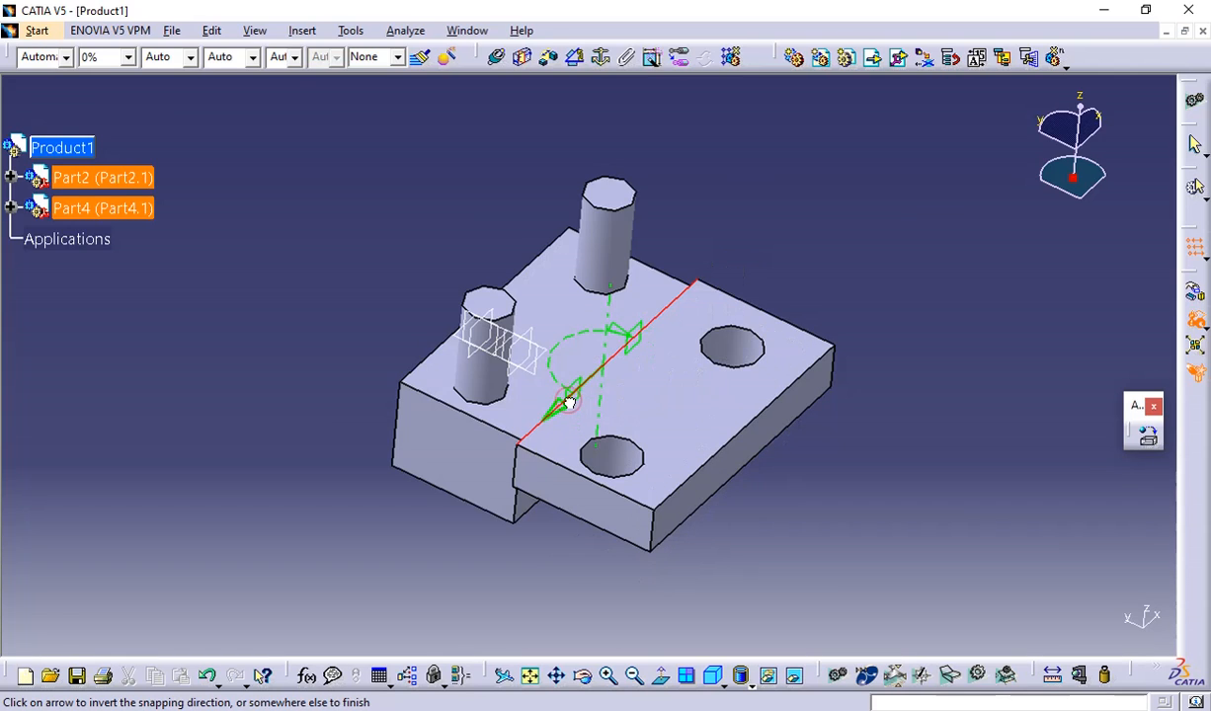
pyautogui.click(628, 337)
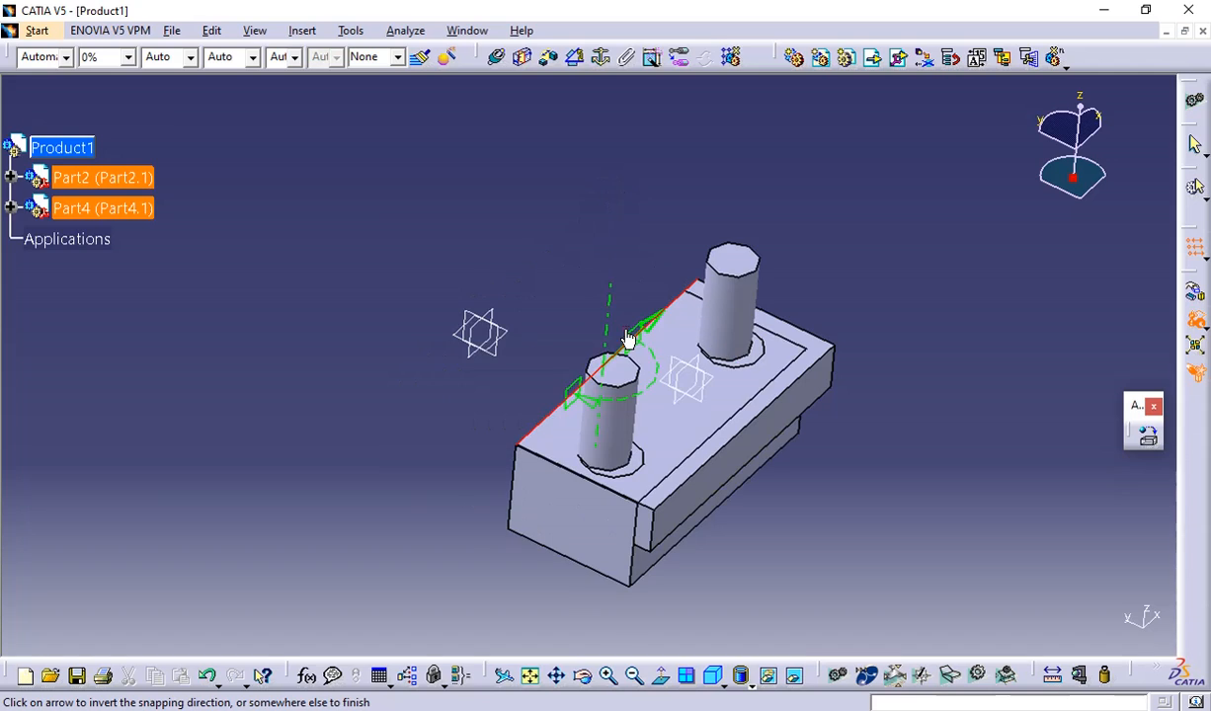
pyautogui.click(570, 395)
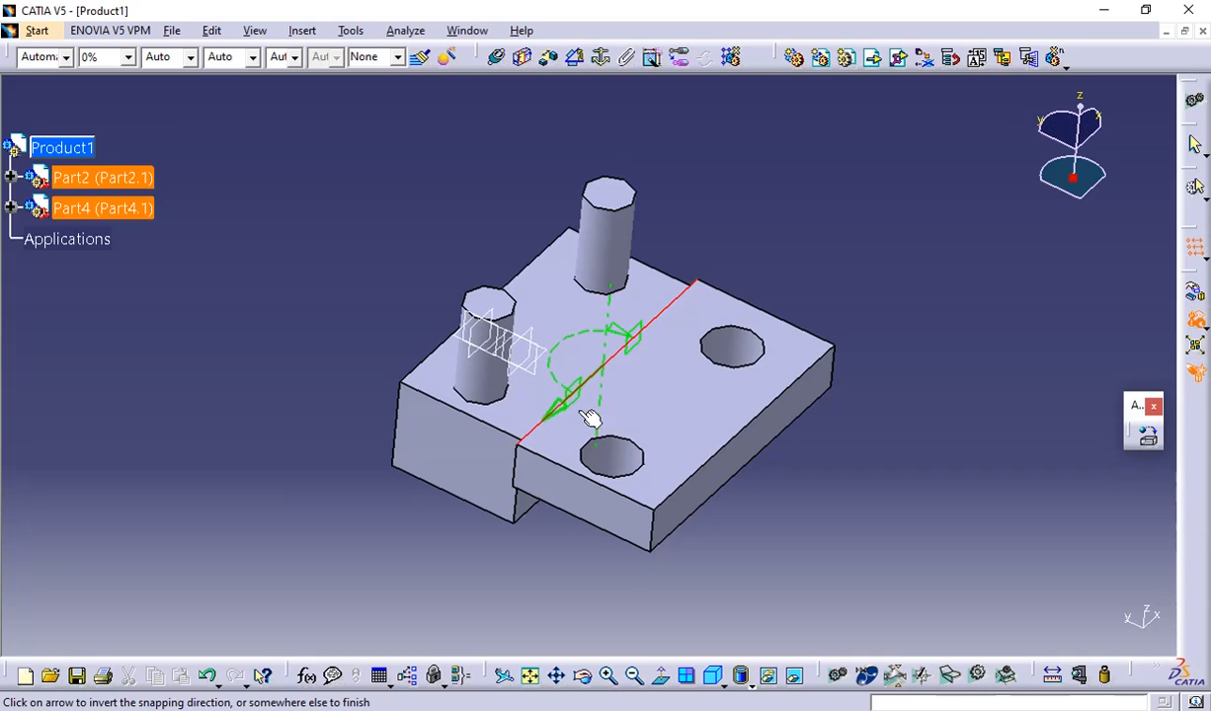
pyautogui.click(544, 396)
pyautogui.click(644, 342)
pyautogui.click(1151, 313)
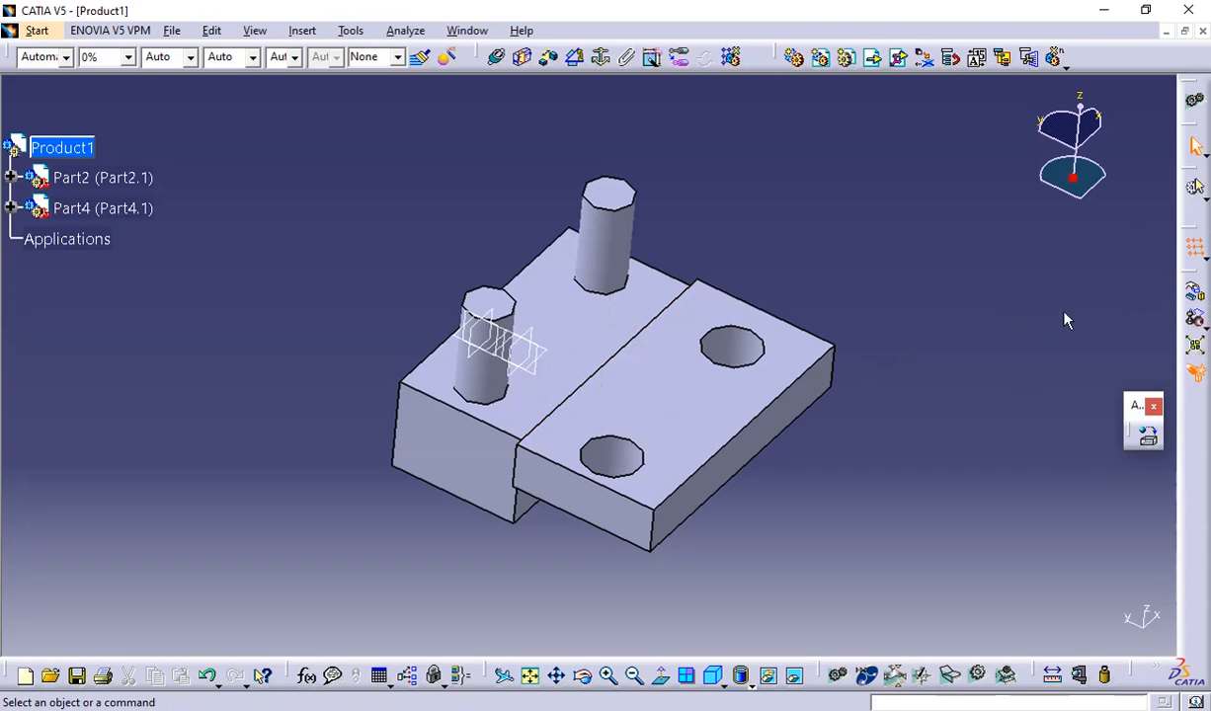
# - Snap the plate's short upper edge onto the block's far short upper edge, try the opposite direction, and finish with the parts end to end
pyautogui.click(1196, 319)
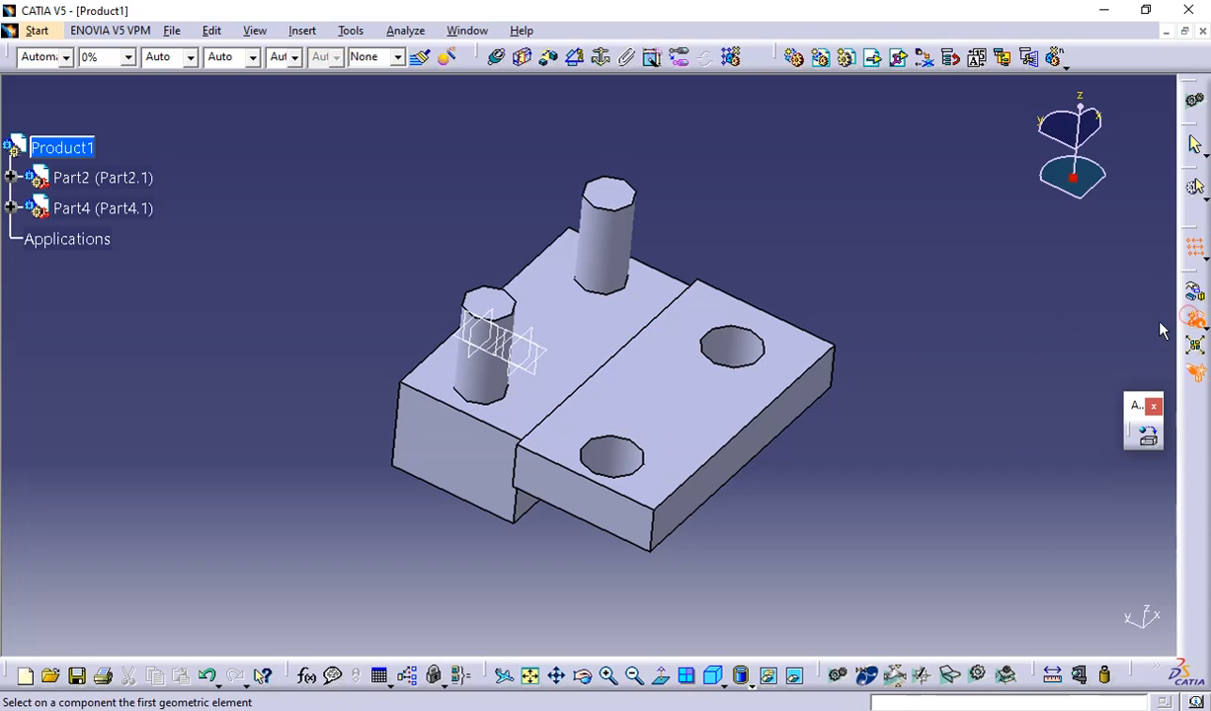
pyautogui.click(572, 477)
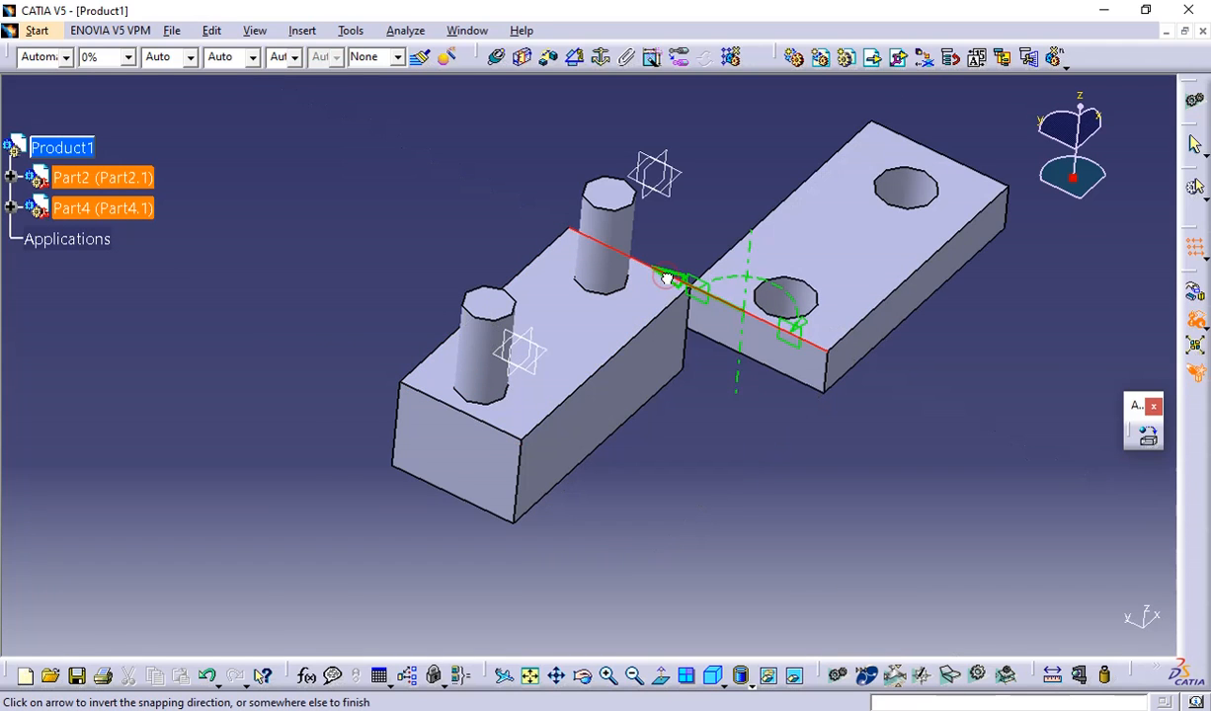
pyautogui.moveTo(727, 425); pyautogui.dragTo(680, 479, button='middle')
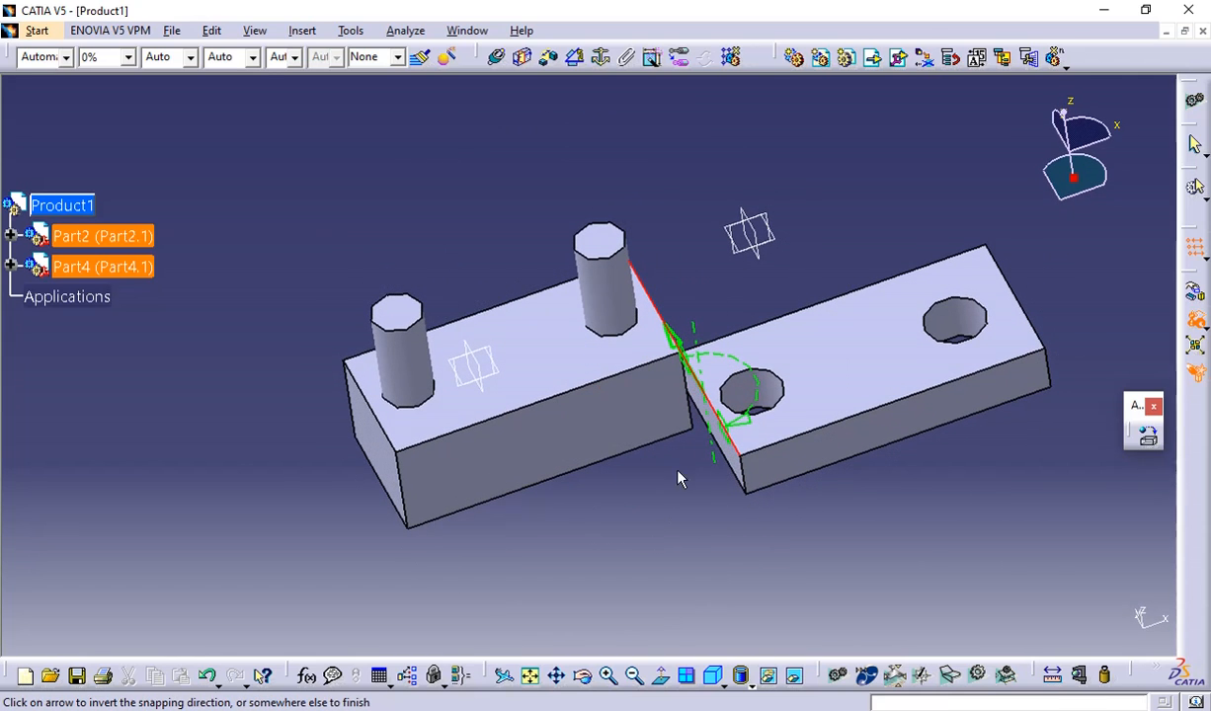
pyautogui.click(736, 432)
pyautogui.click(733, 446)
pyautogui.click(673, 515)
# - Snap the axis of the plate hole nearest the block onto the axis of the block's nearer peg
pyautogui.moveTo(681, 354); pyautogui.dragTo(778, 370, button='middle')
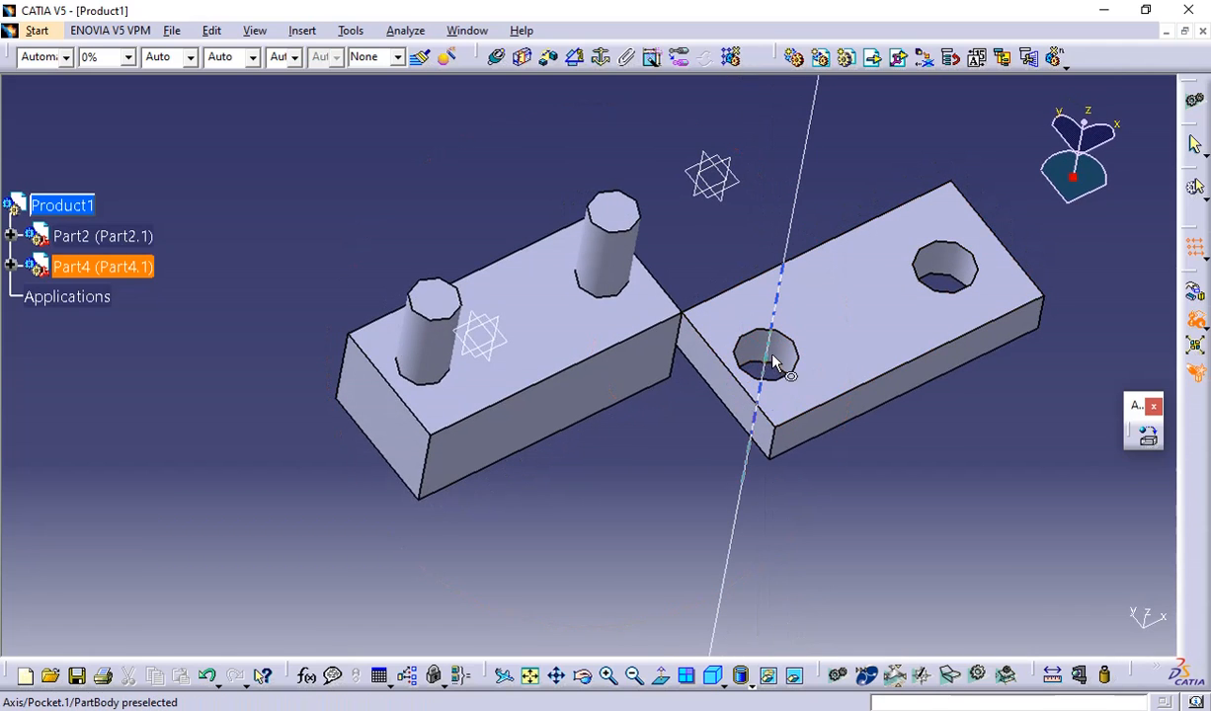
pyautogui.click(767, 348)
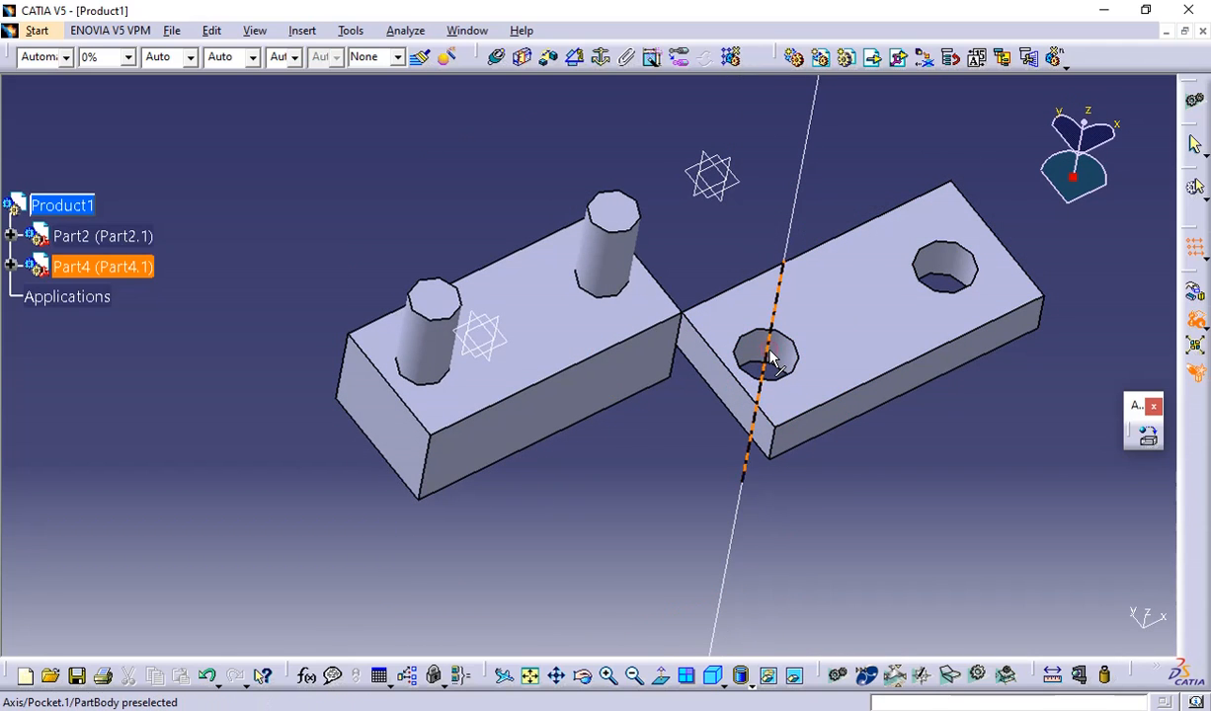
pyautogui.click(624, 254)
pyautogui.moveTo(792, 392); pyautogui.dragTo(746, 340, button='middle')
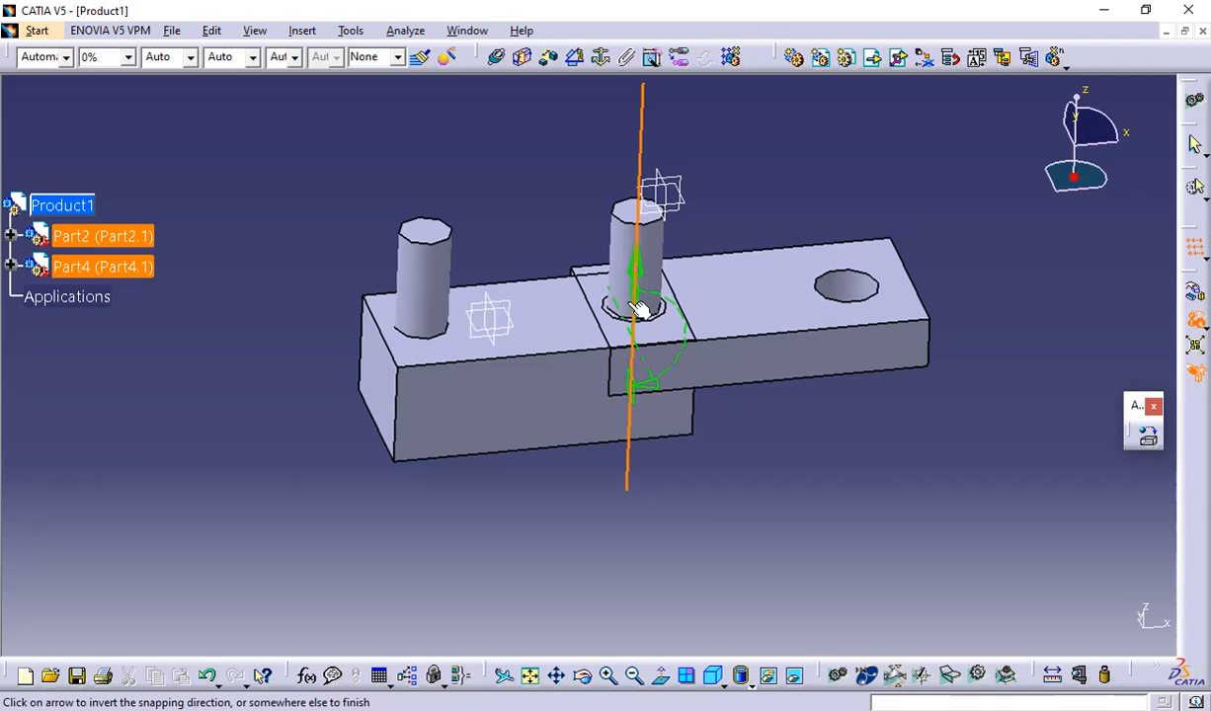
# - Invert the axis snapping direction repeatedly, and finish with the plate on one peg, extending away from the block
pyautogui.moveTo(568, 292); pyautogui.dragTo(575, 384, button='middle')
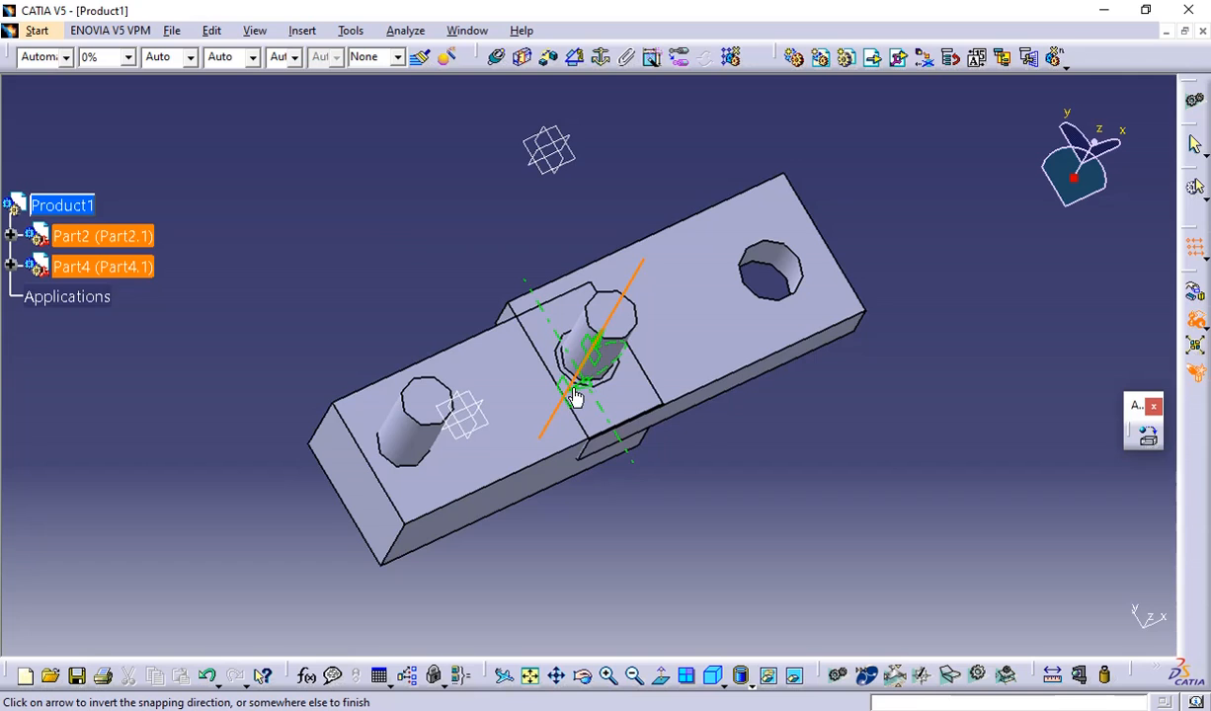
pyautogui.click(573, 392)
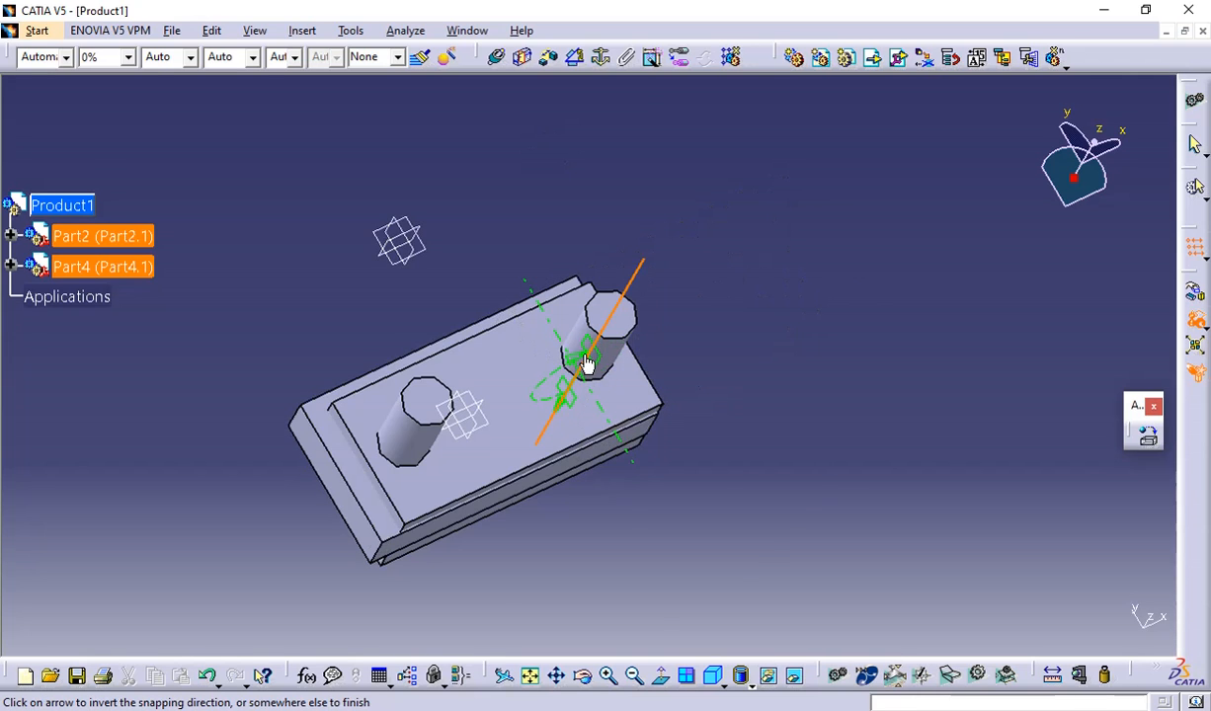
pyautogui.moveTo(585, 364); pyautogui.dragTo(562, 335, button='middle')
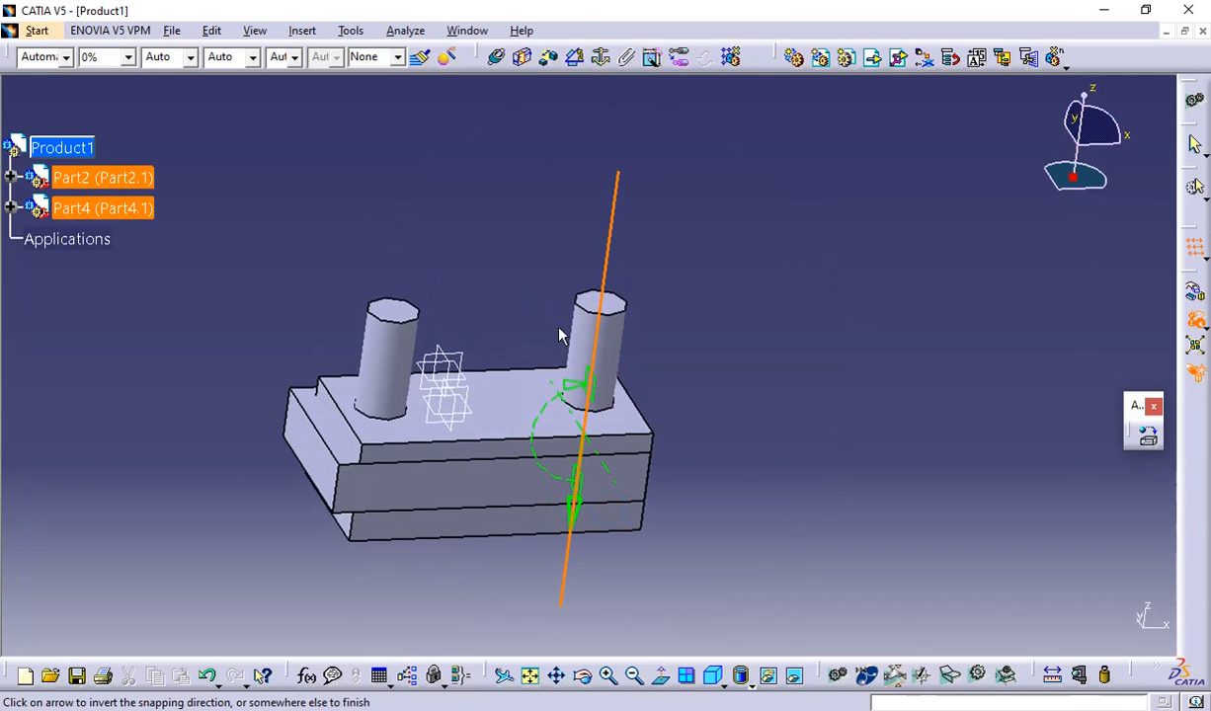
pyautogui.click(591, 398)
pyautogui.click(590, 398)
pyautogui.click(588, 397)
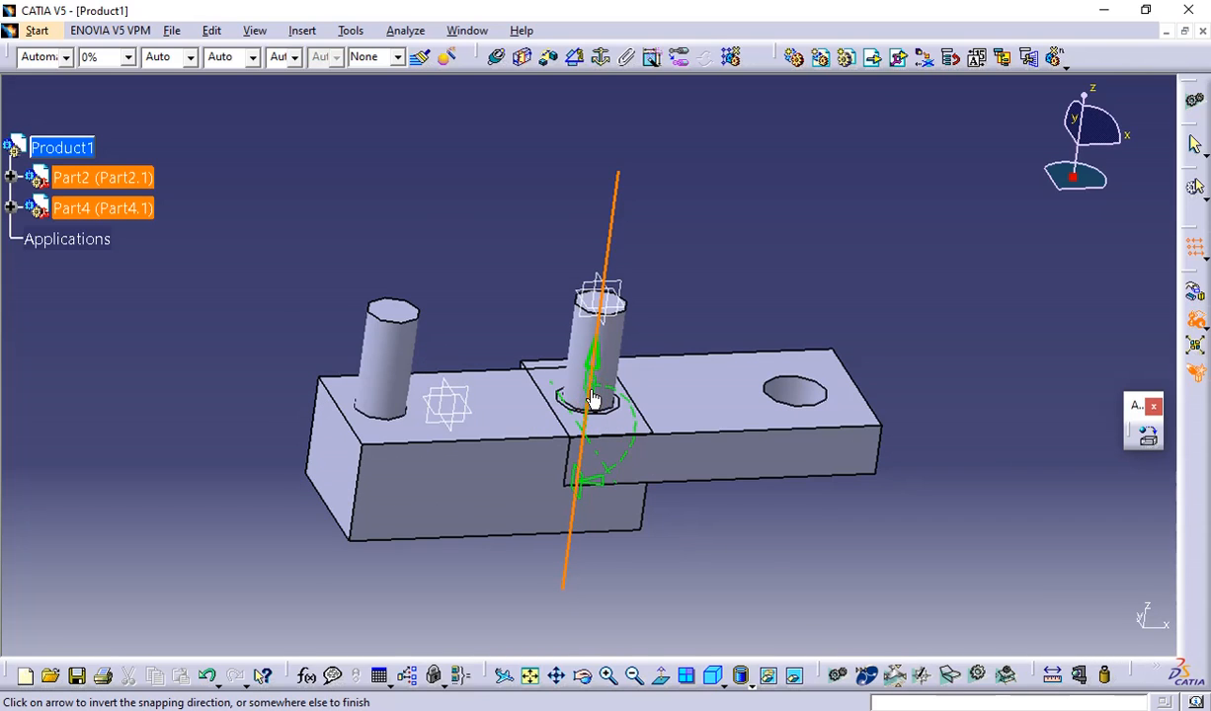
pyautogui.click(590, 399)
pyautogui.click(591, 399)
pyautogui.click(733, 285)
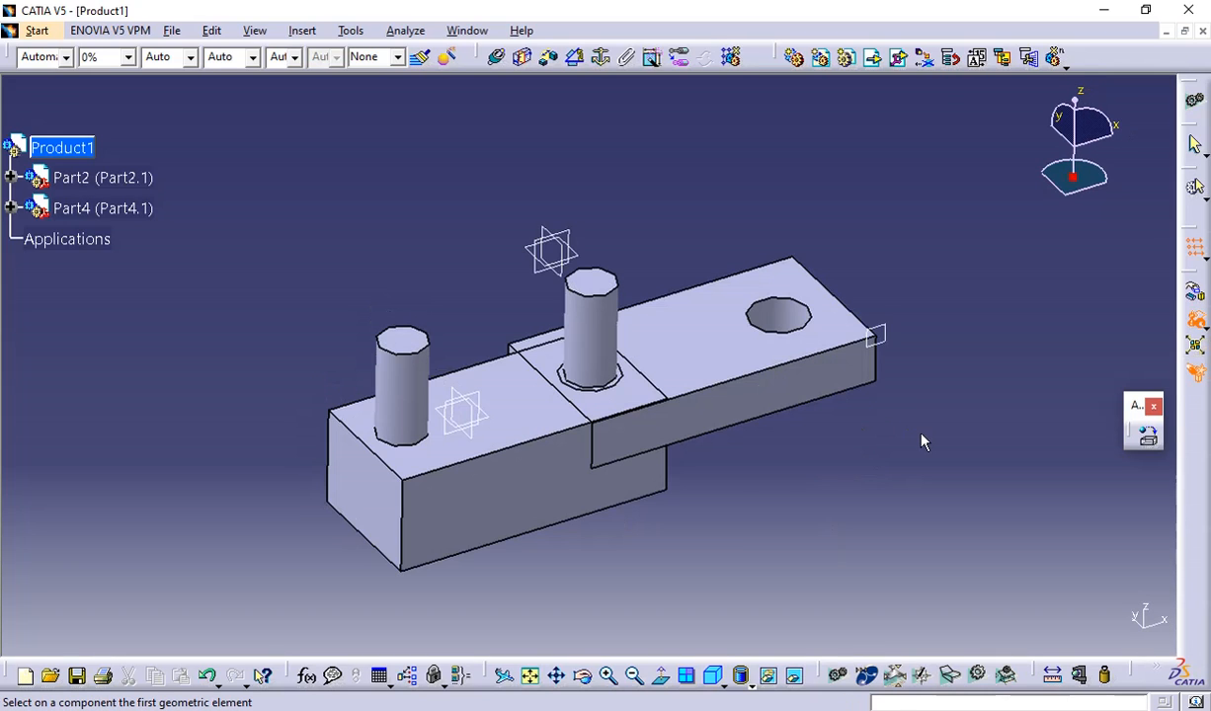
# - Undo the Snap moves until the plate and the block are apart again
pyautogui.click(1199, 329)
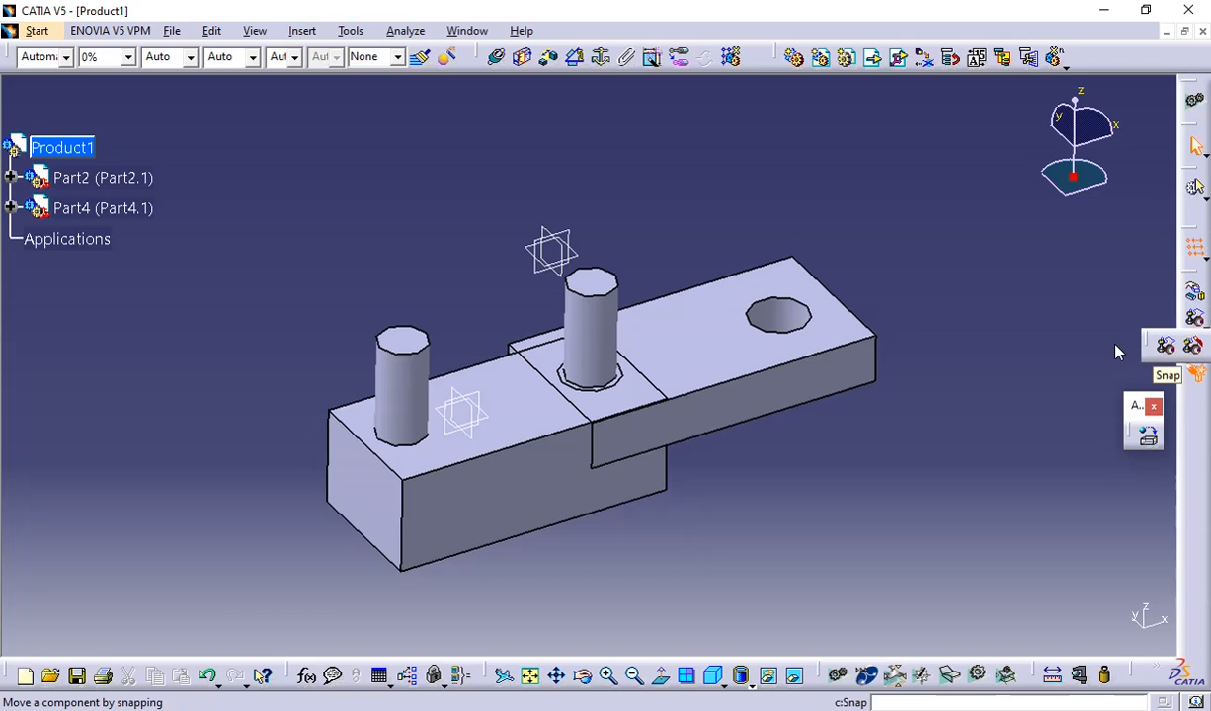
pyautogui.click(1045, 352)
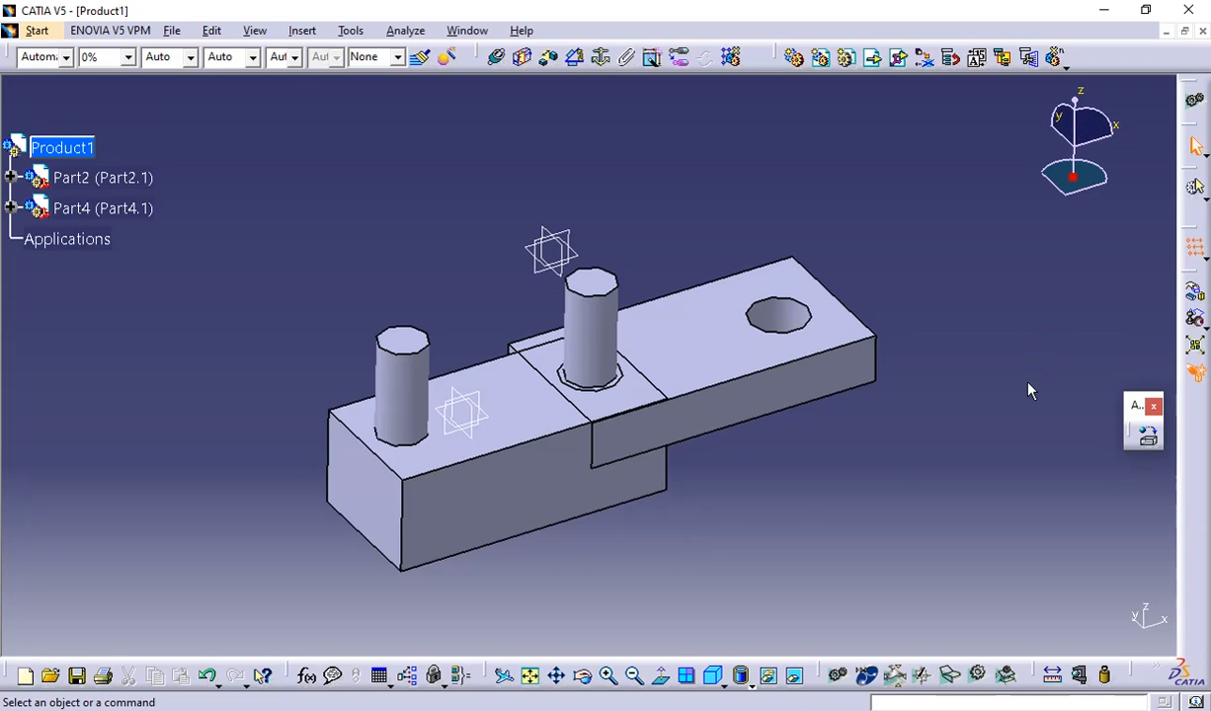
pyautogui.hotkey('ctrl', 'z')
pyautogui.hotkey('ctrl', 'y')
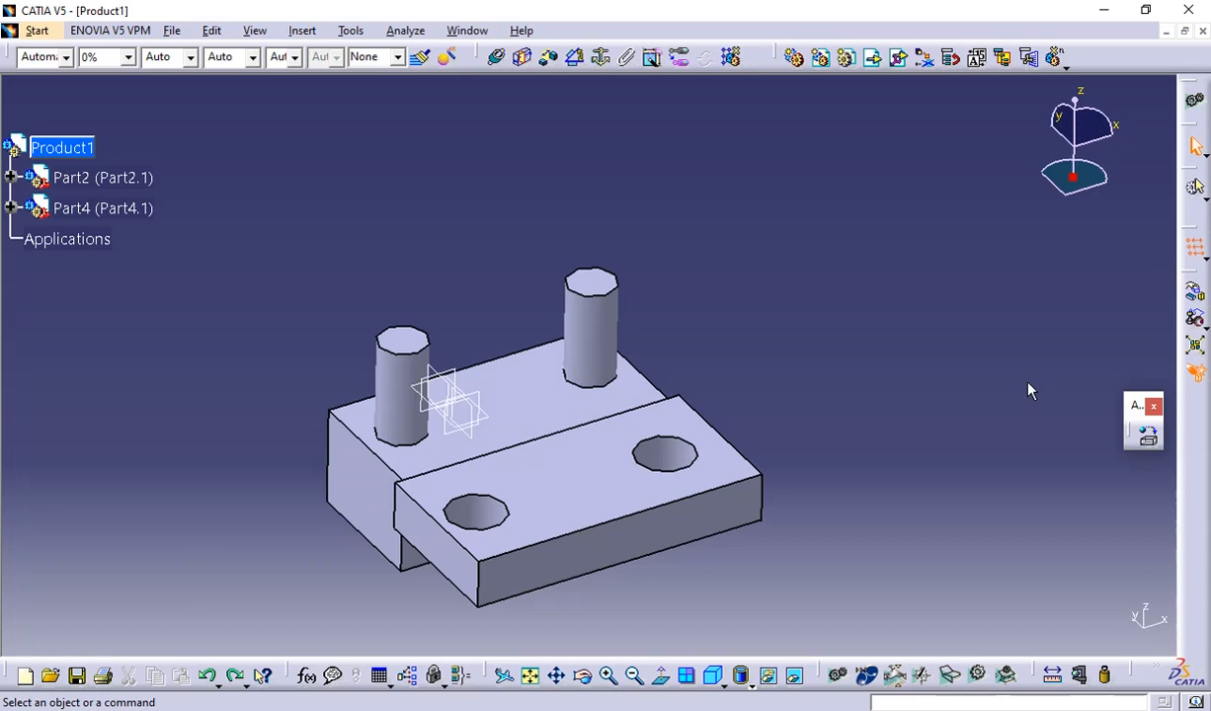
pyautogui.hotkey('ctrl', 'y')
pyautogui.moveTo(852, 369)
pyautogui.mouseDown(button='middle')
pyautogui.moveTo(878, 333)
pyautogui.moveTo(856, 363)
pyautogui.mouseUp(button='middle')
pyautogui.moveTo(691, 483); pyautogui.dragTo(880, 411, button='middle')
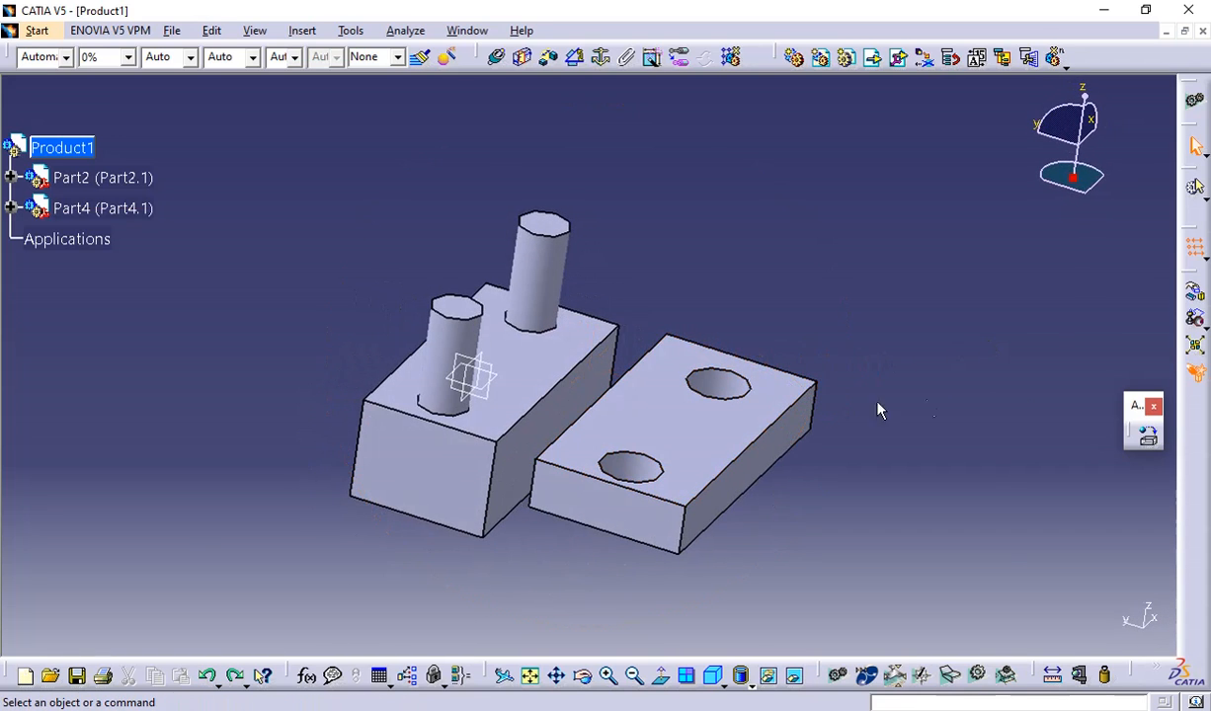
# - Use Smart Move to bring the block's side face into the plane of the plate's facing side face
pyautogui.click(1204, 327)
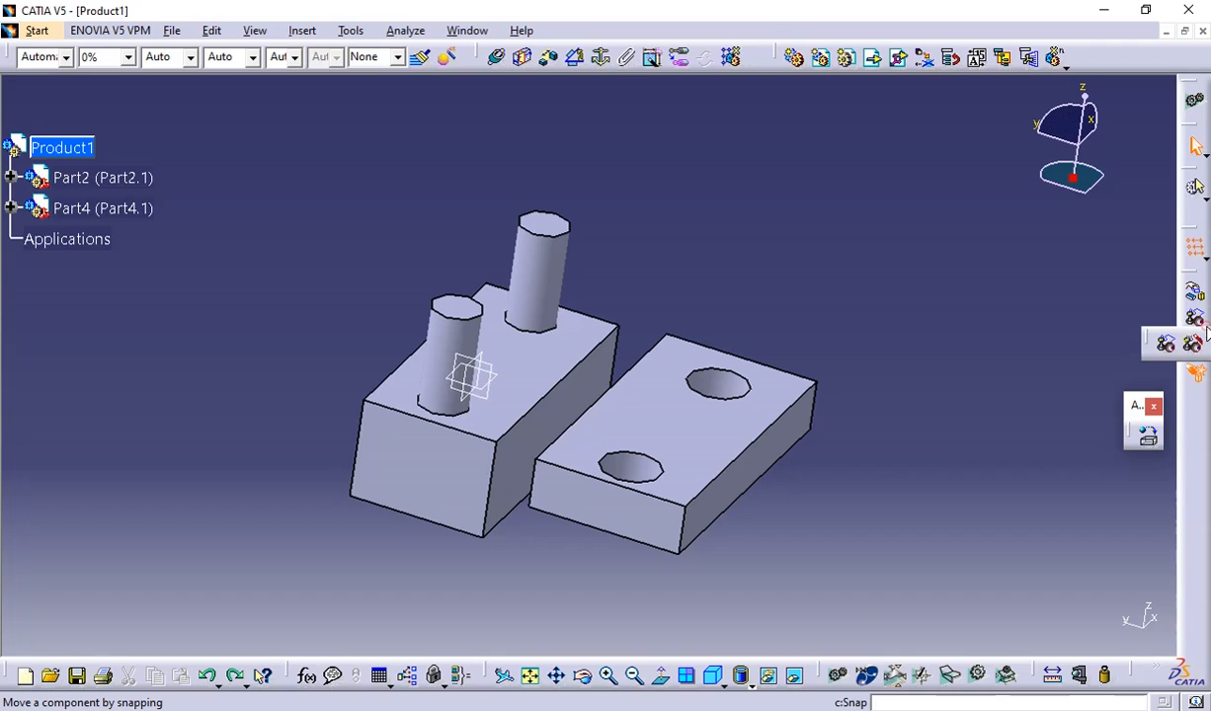
pyautogui.click(1196, 345)
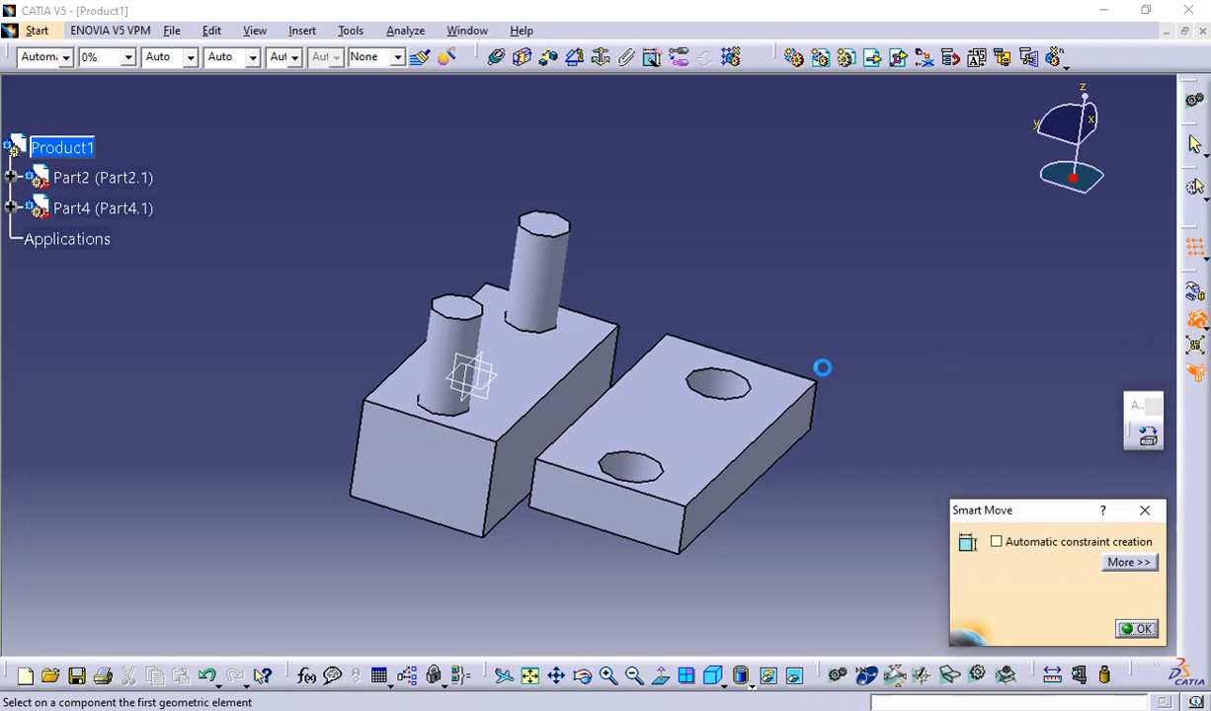
pyautogui.click(561, 405)
pyautogui.moveTo(487, 570); pyautogui.dragTo(647, 549, button='middle')
pyautogui.click(657, 413)
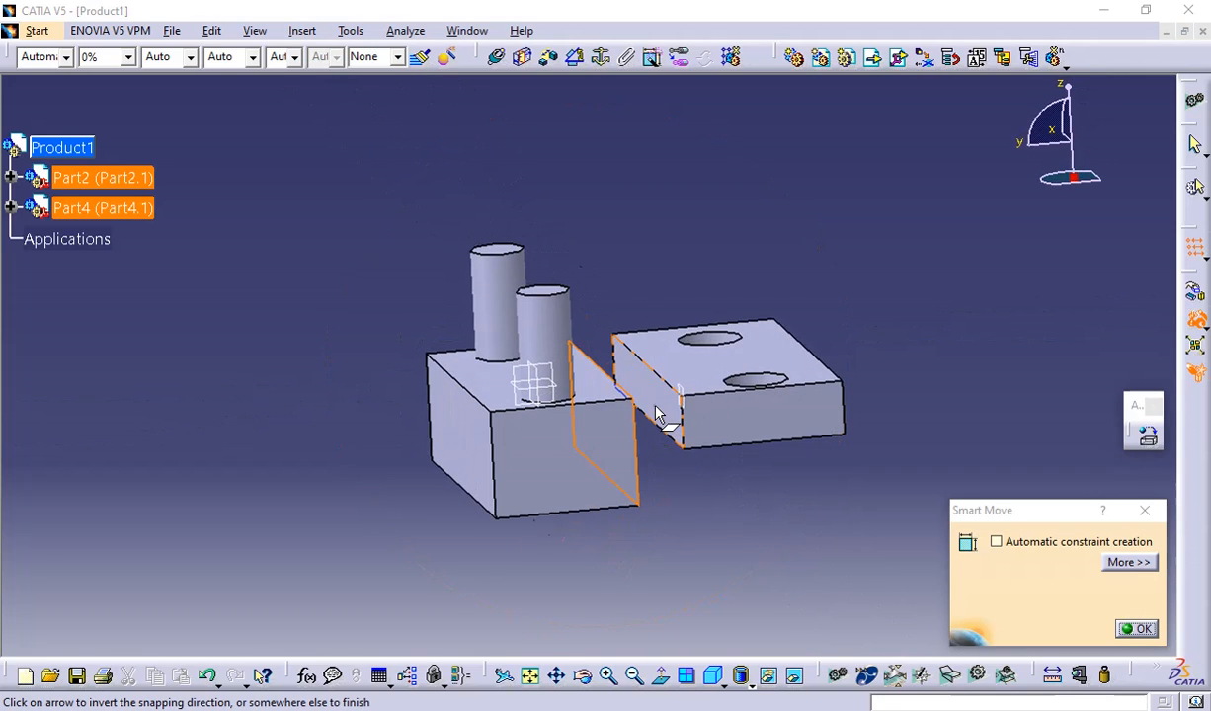
pyautogui.moveTo(765, 446); pyautogui.dragTo(643, 484, button='middle')
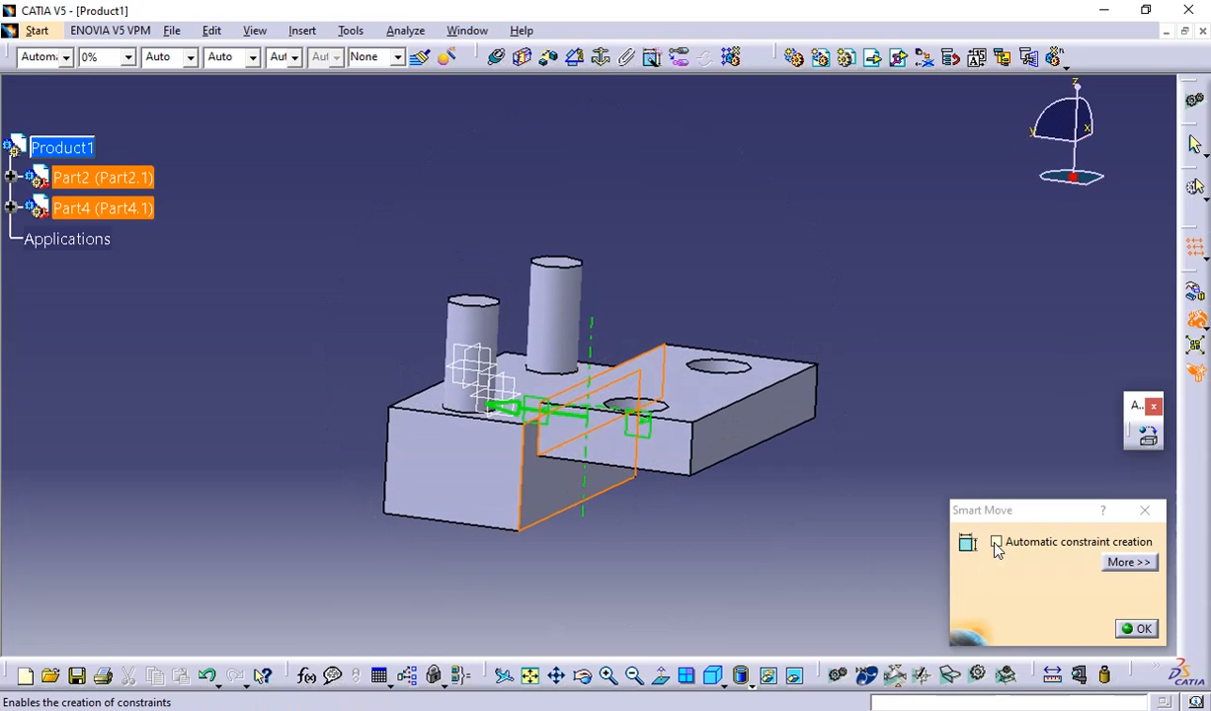
# - Show the Quick Constraint options of Smart Move, turn on Automatic constraint creation, and confirm the move
pyautogui.click(1122, 563)
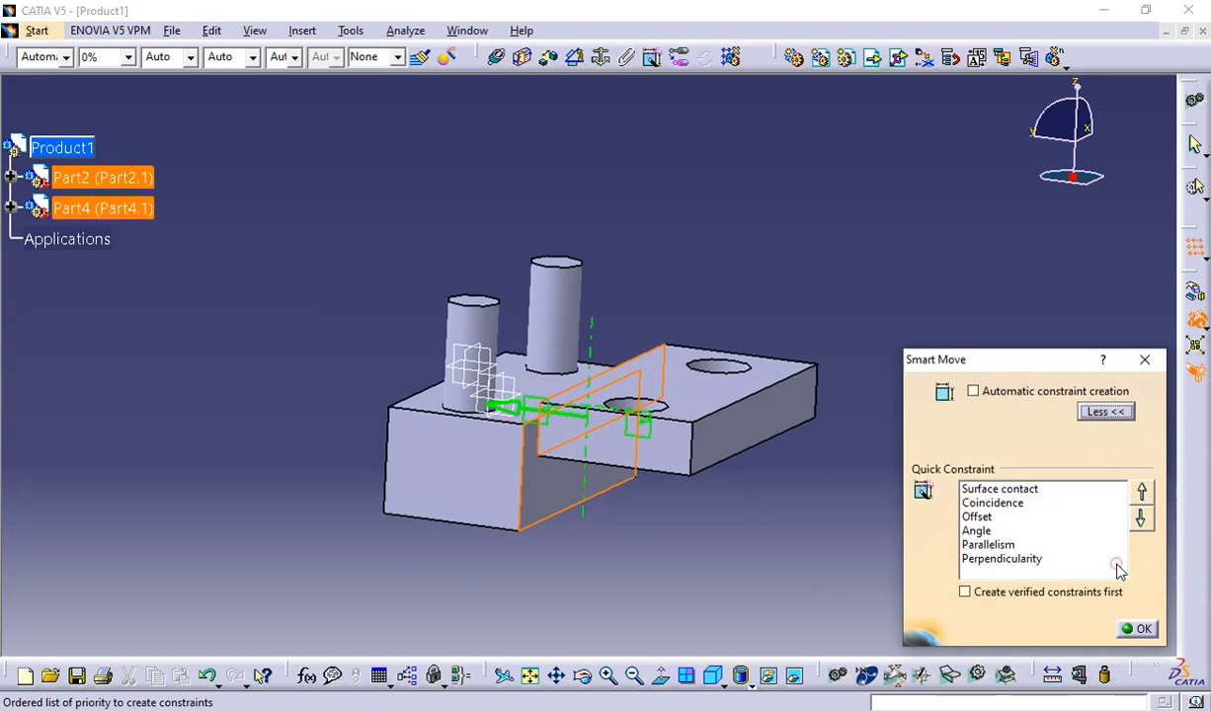
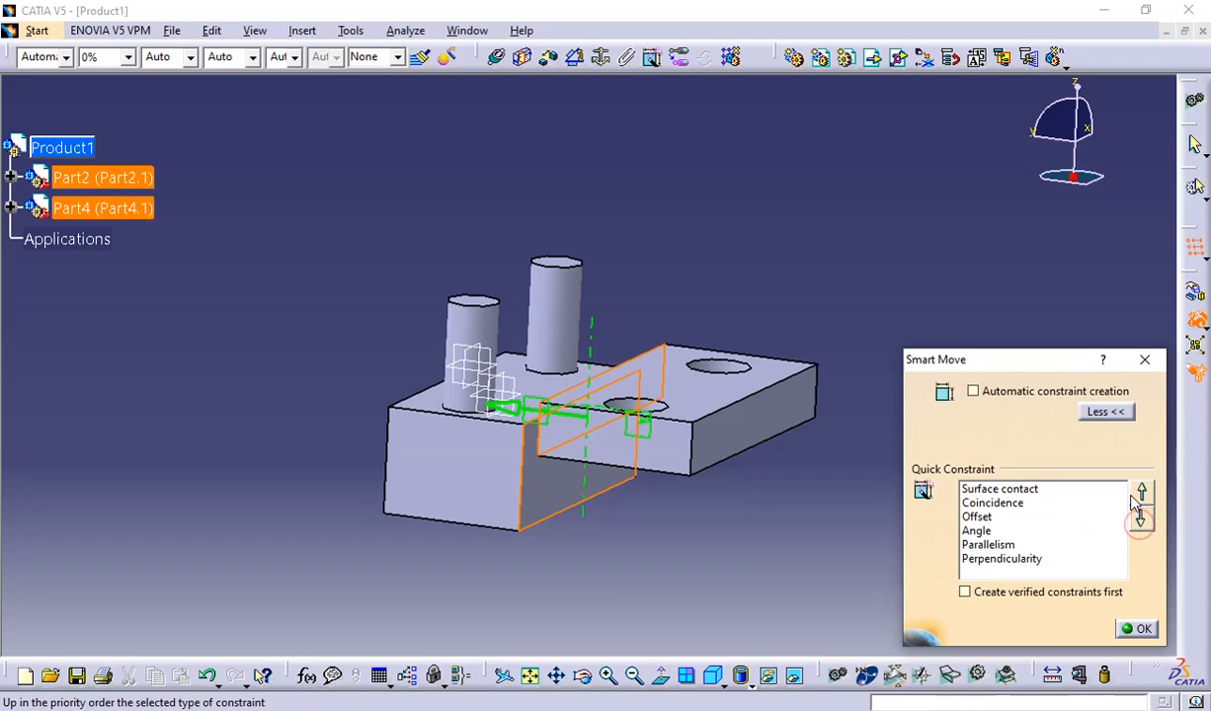
pyautogui.click(973, 391)
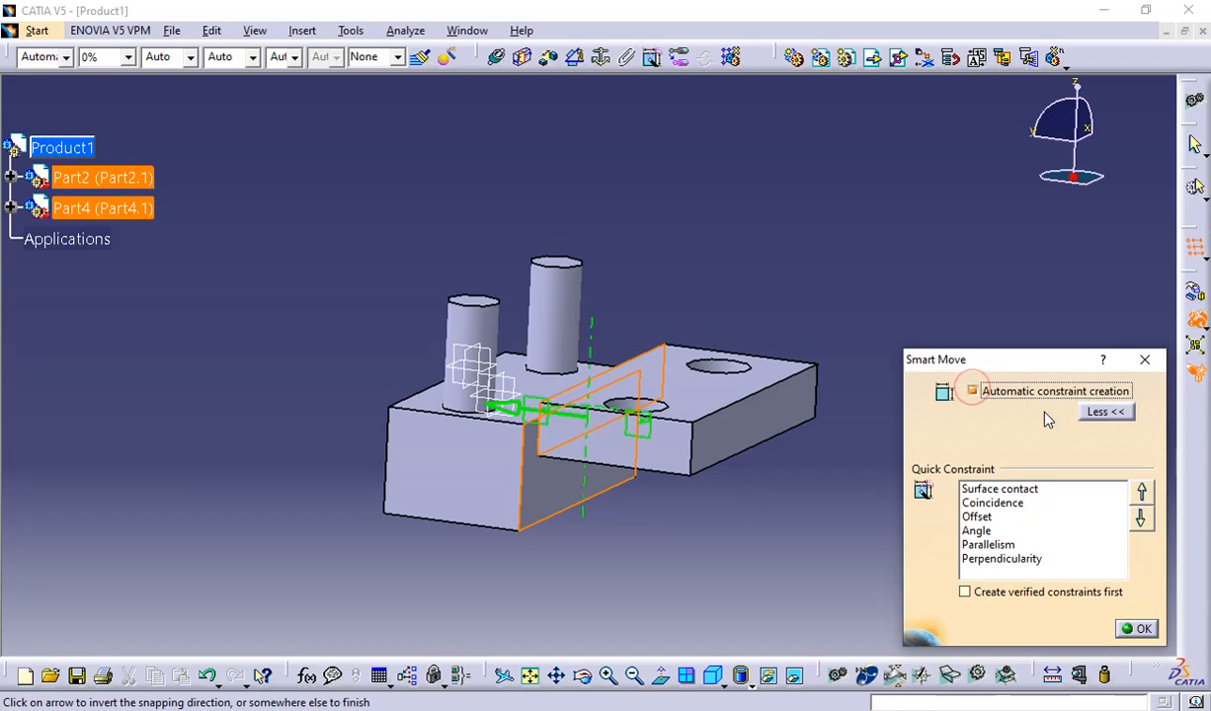
pyautogui.click(1144, 630)
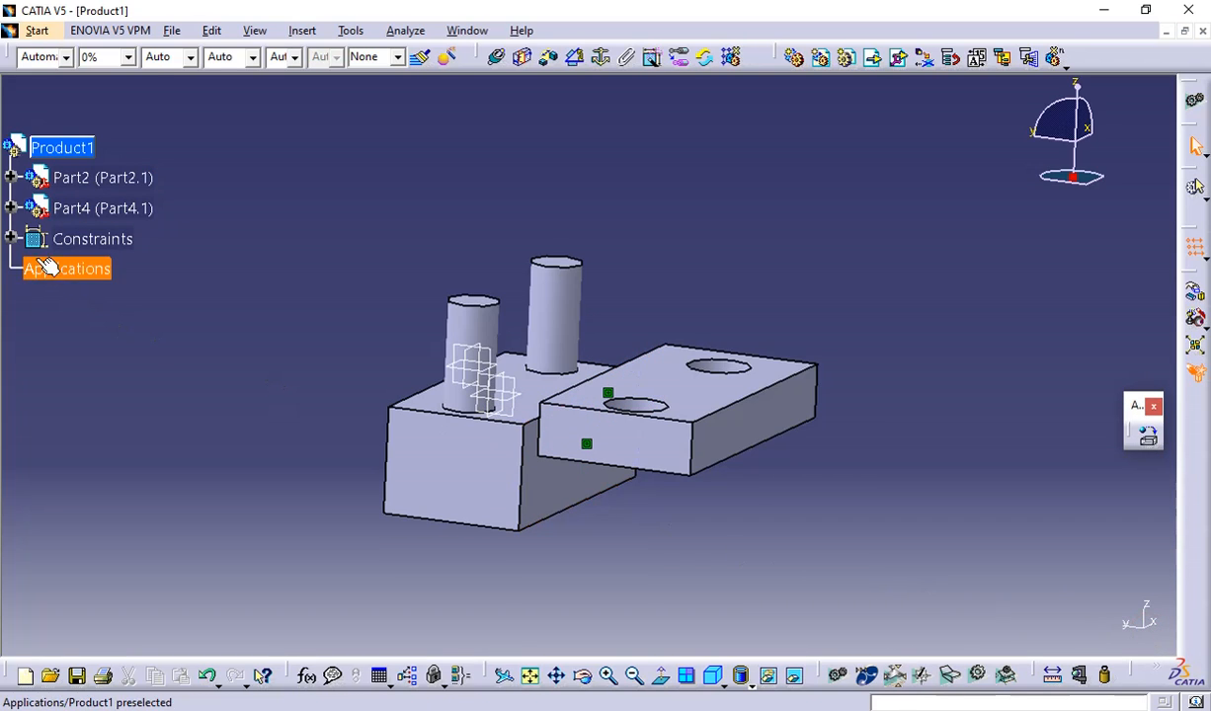
# - Delete the surface contact constraint between the two parts, and undo both the deletion and the Smart Move
pyautogui.click(11, 238)
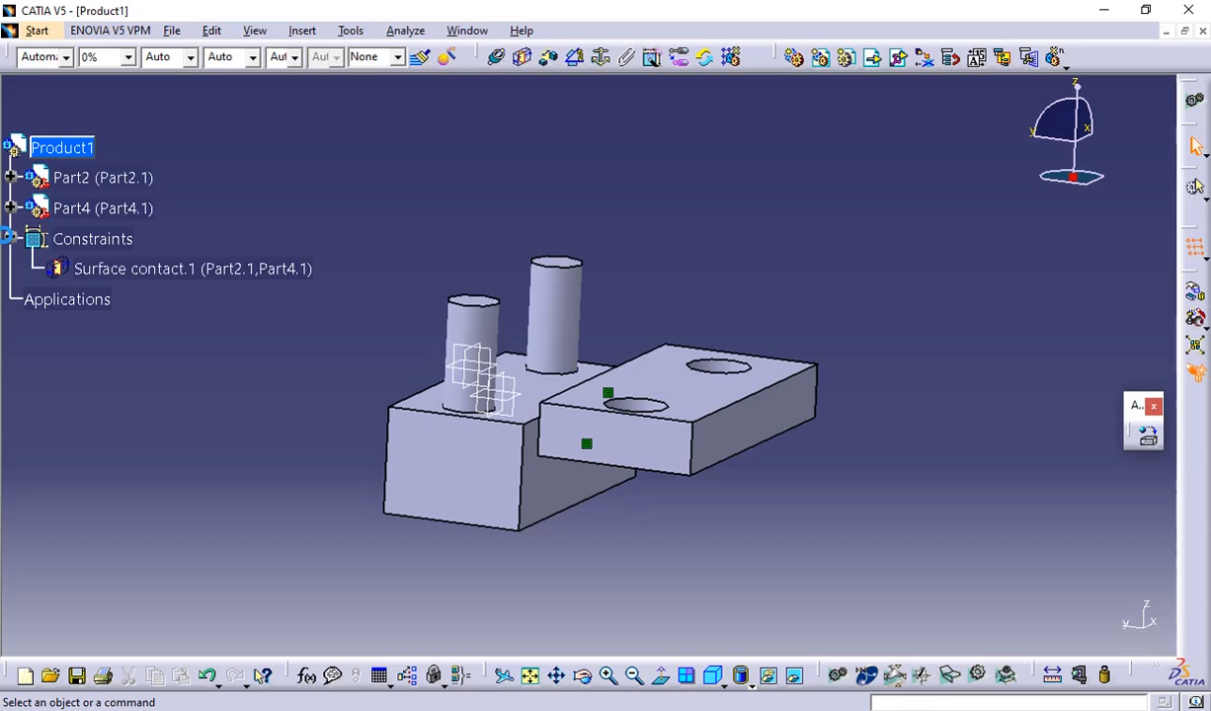
pyautogui.click(158, 276)
pyautogui.press('Delete')
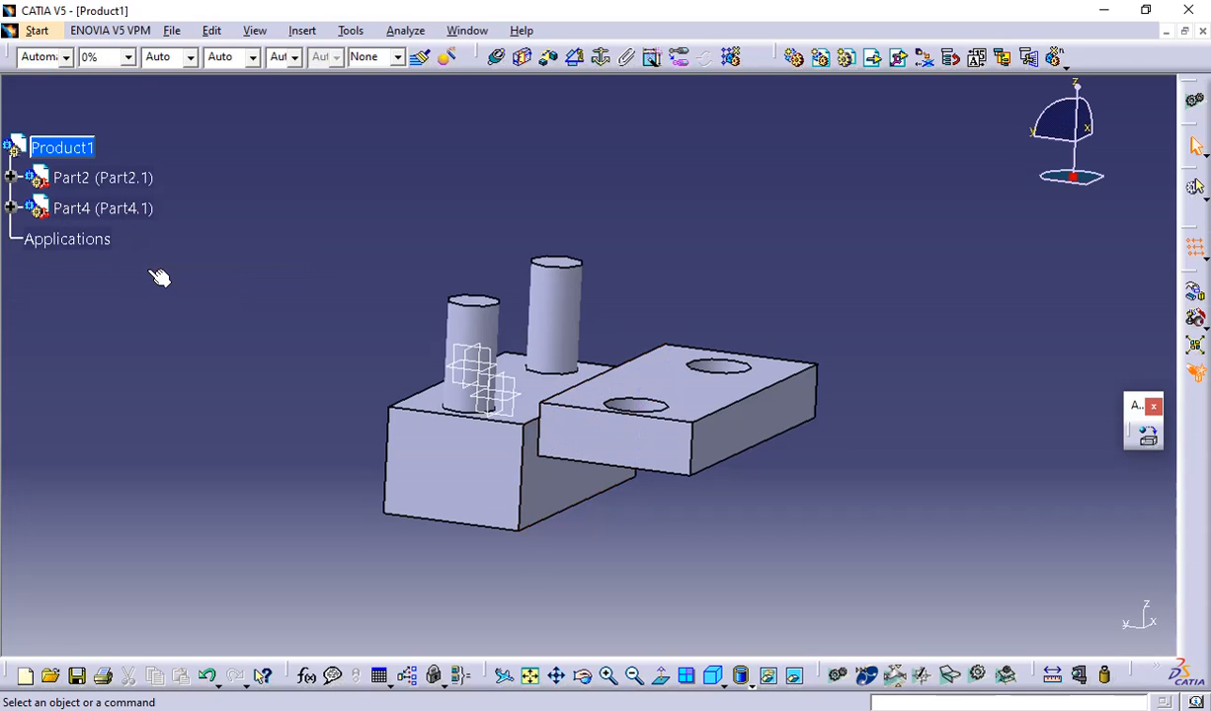
pyautogui.hotkey('ctrl', 'z')
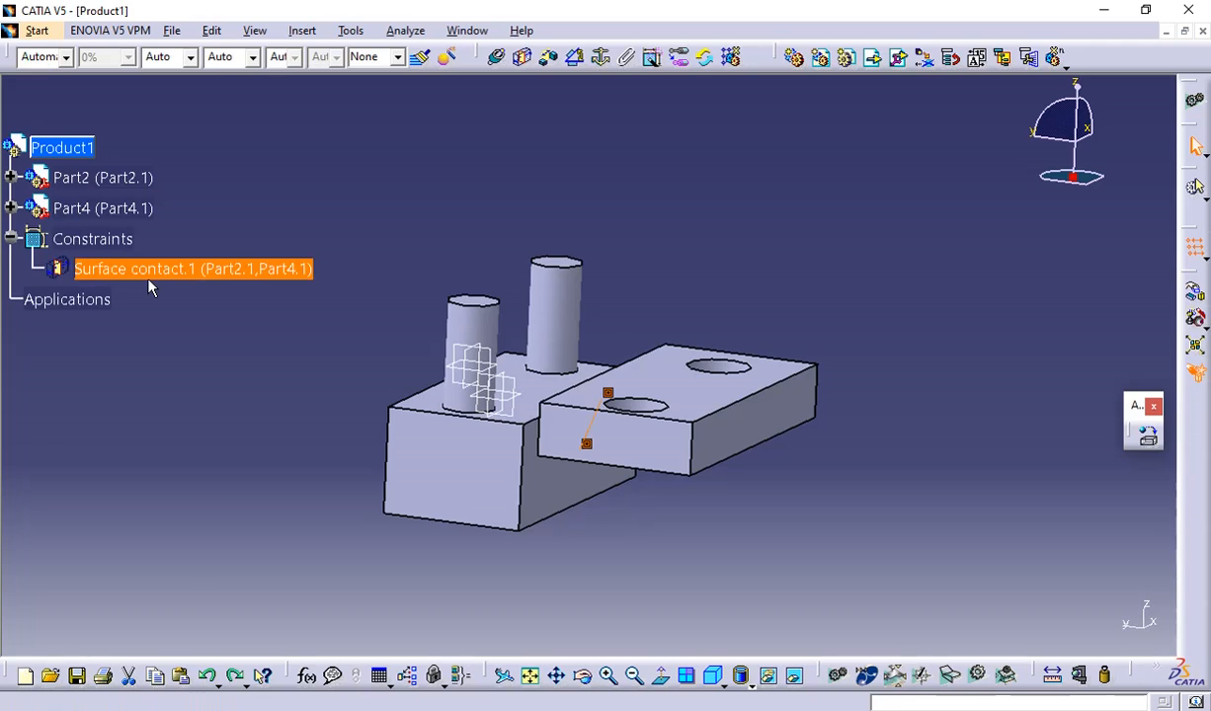
pyautogui.hotkey('ctrl', 'z')
pyautogui.moveTo(308, 448); pyautogui.dragTo(393, 519, button='middle')
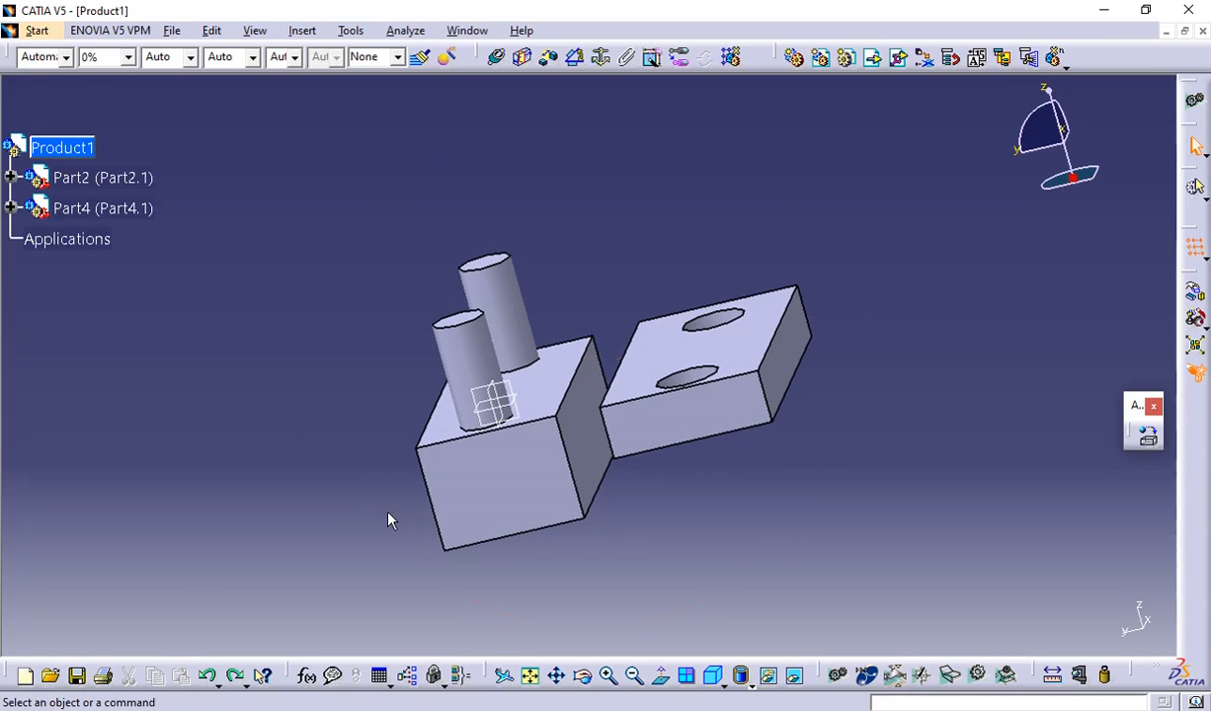
# - Turn off Automatic constraint creation in Smart Move and bring the block's side face into the plane of the plate's facing side face
pyautogui.click(1197, 322)
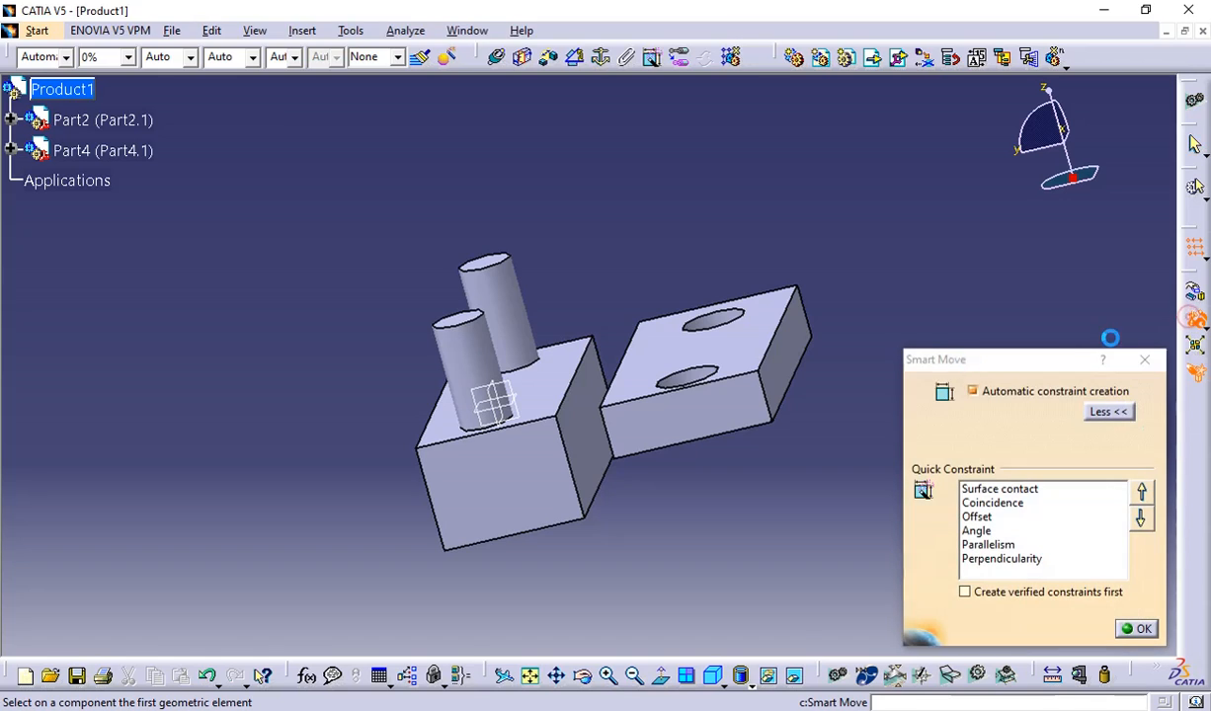
pyautogui.click(972, 391)
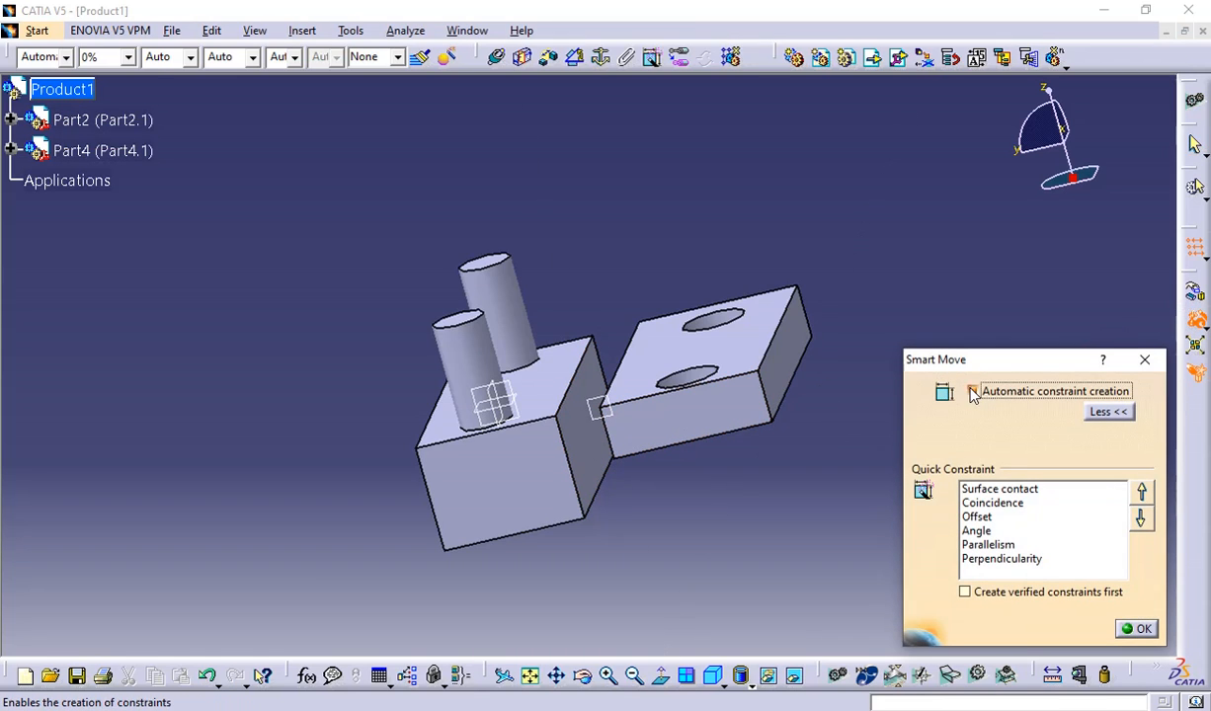
pyautogui.click(579, 453)
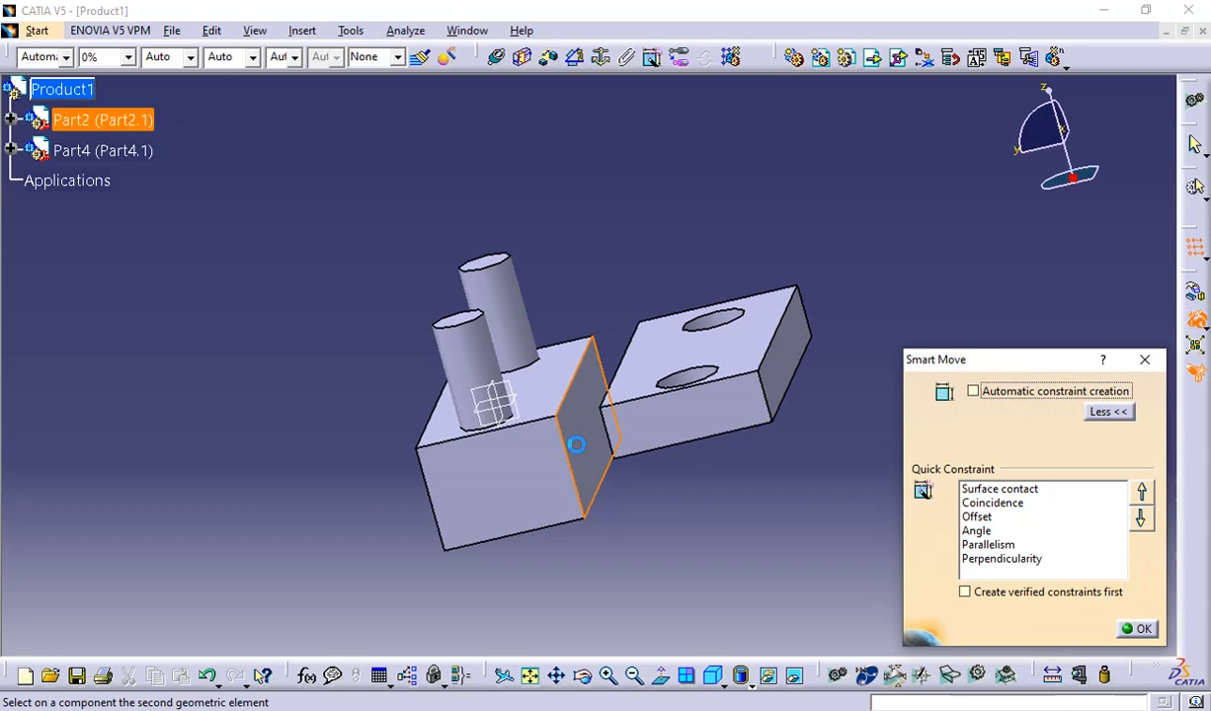
pyautogui.moveTo(575, 426); pyautogui.dragTo(686, 448, button='middle')
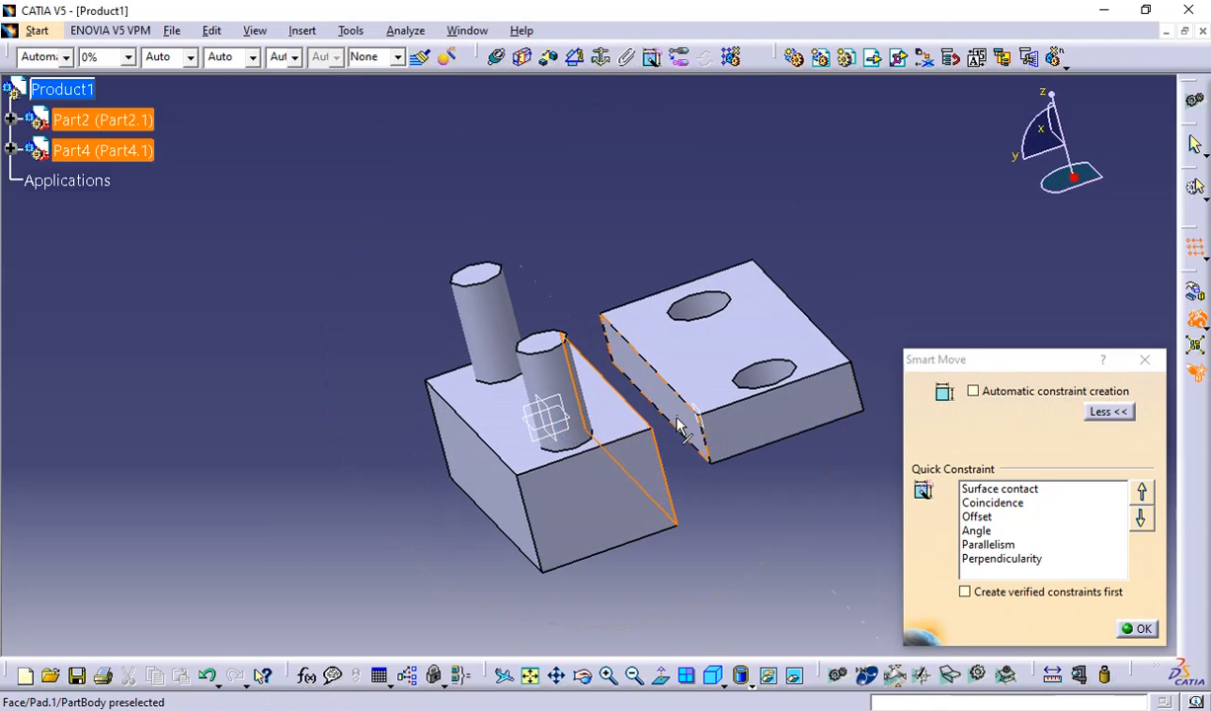
pyautogui.click(689, 424)
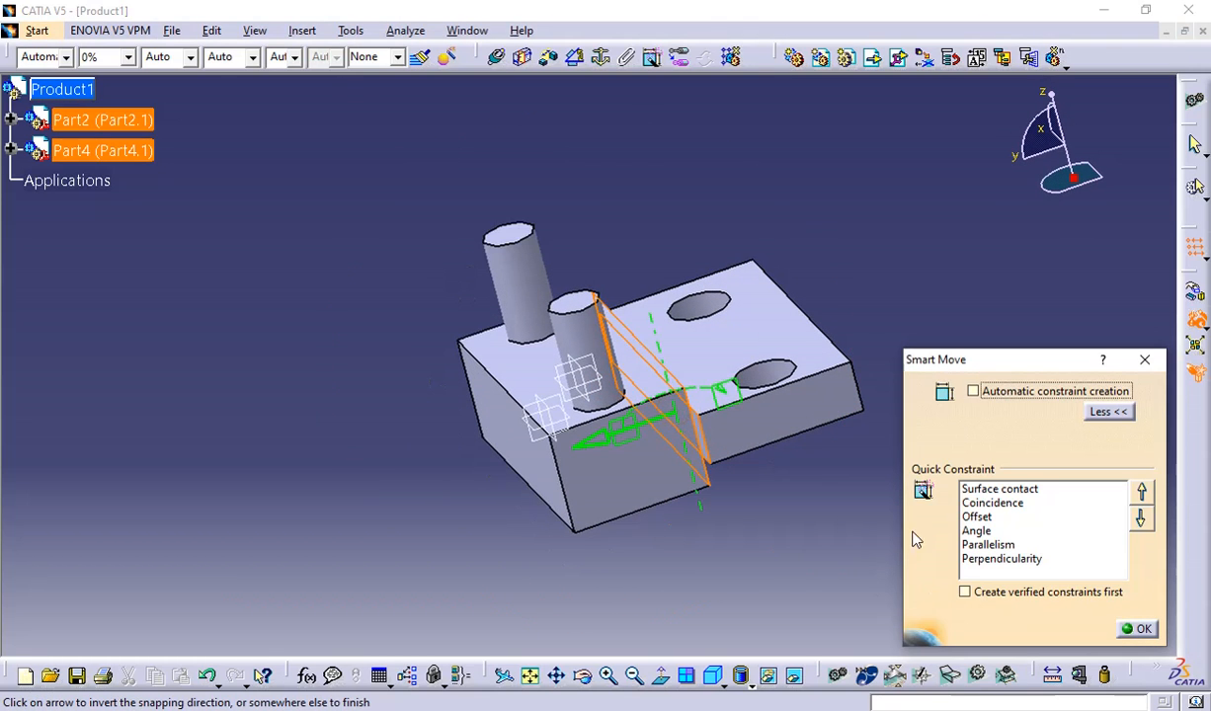
# - Select Perpendicularity in the Quick Constraint list, confirm the Smart Move, and undo the move
pyautogui.click(1003, 559)
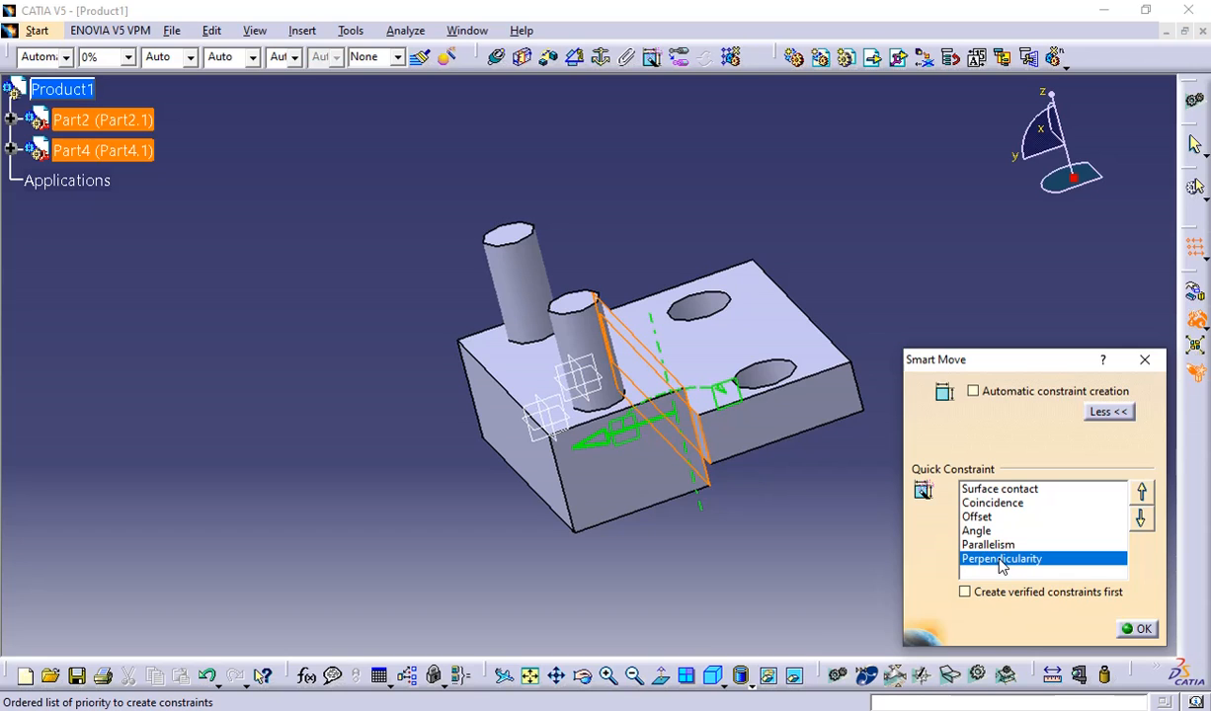
pyautogui.click(1136, 630)
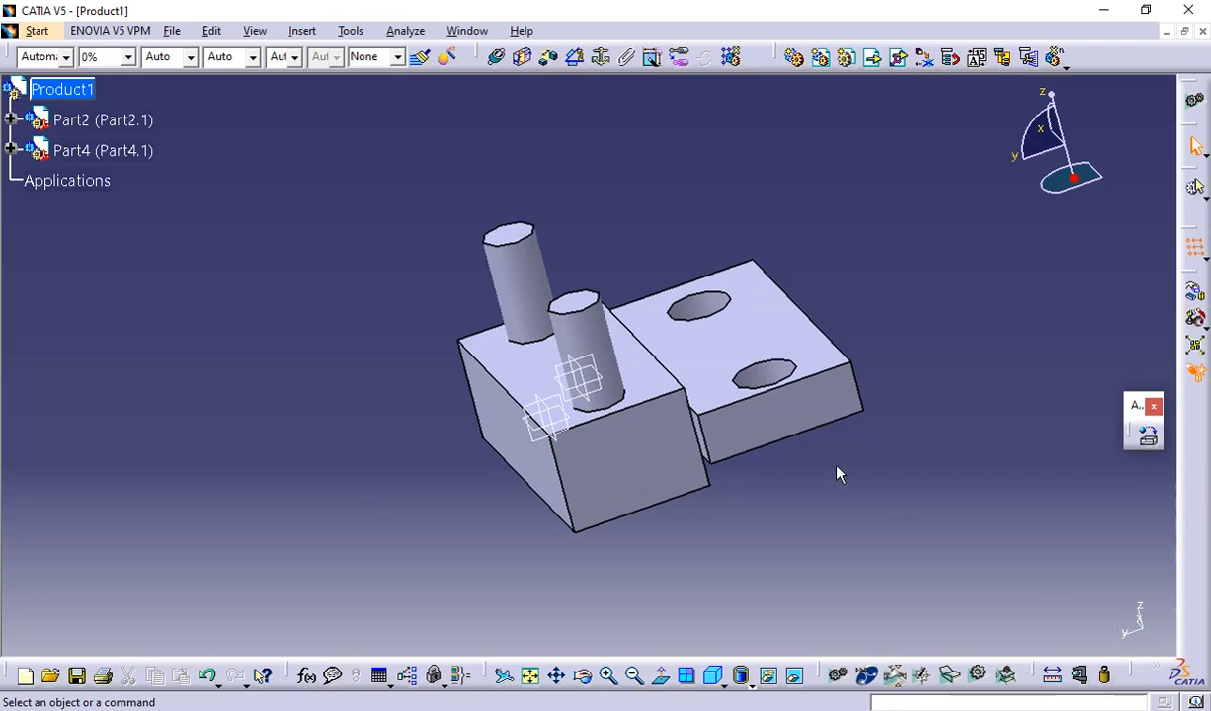
pyautogui.moveTo(837, 474)
pyautogui.mouseDown(button='middle')
pyautogui.moveTo(741, 492)
pyautogui.moveTo(676, 554)
pyautogui.moveTo(676, 576)
pyautogui.moveTo(792, 551)
pyautogui.moveTo(841, 466)
pyautogui.moveTo(892, 452)
pyautogui.moveTo(833, 494)
pyautogui.mouseUp(button='middle')
pyautogui.hotkey('ctrl', 'z')
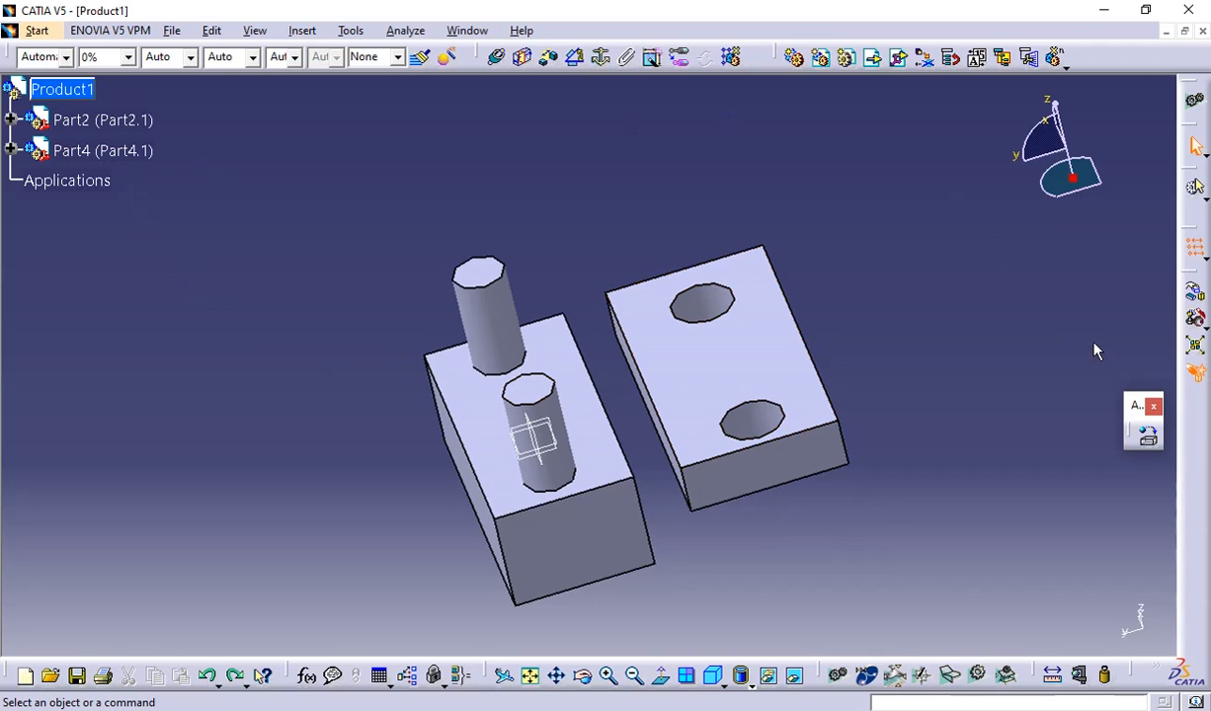
# - Use Smart Move to bring the block's side face into the plane of the plate's top face
pyautogui.click(1148, 437)
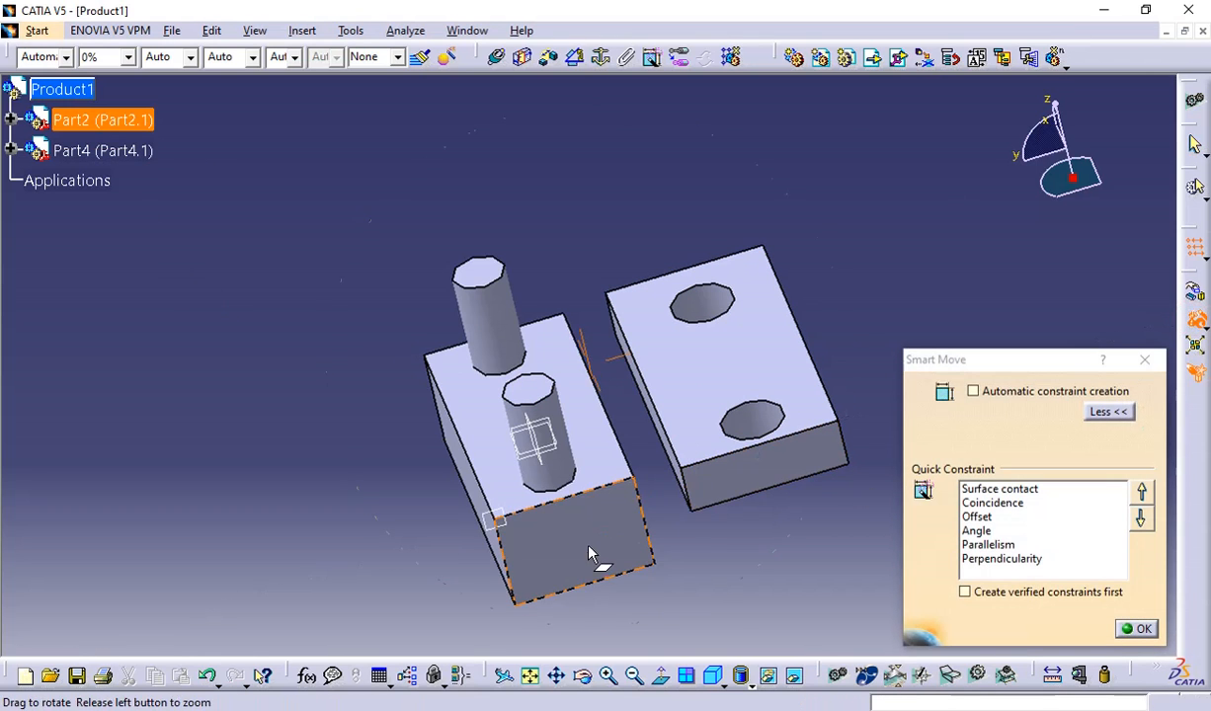
pyautogui.moveTo(590, 556); pyautogui.dragTo(614, 438, button='middle')
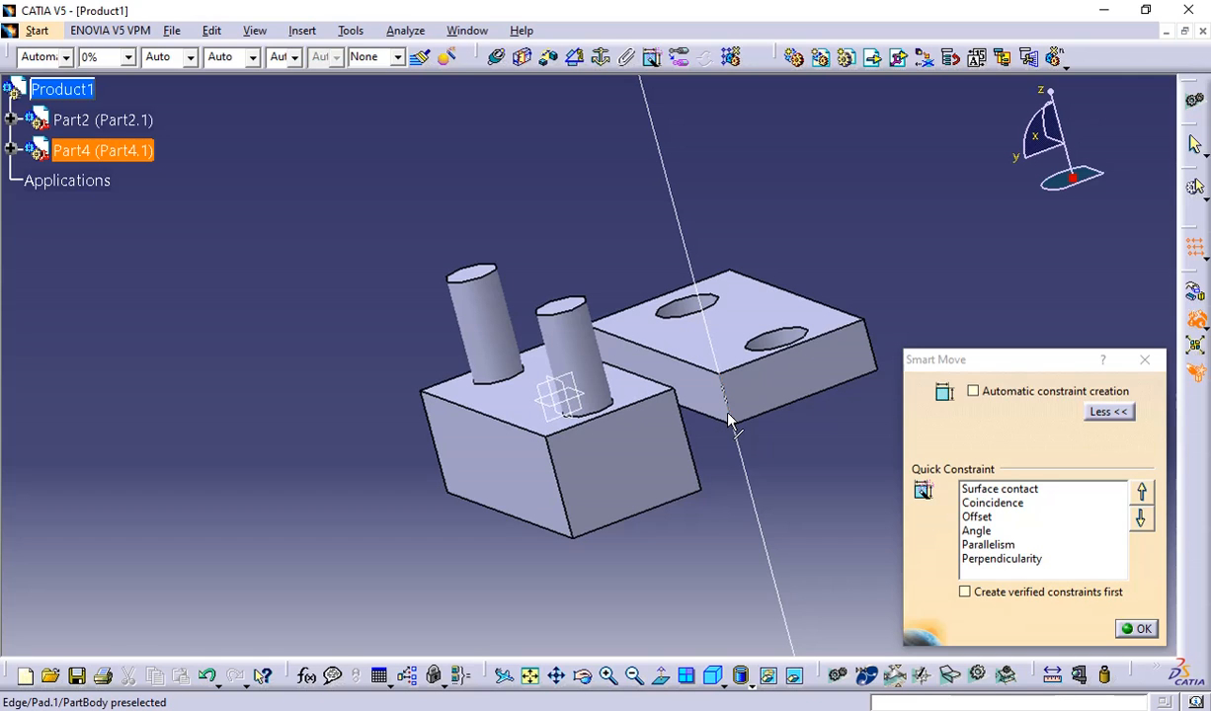
pyautogui.moveTo(729, 457); pyautogui.dragTo(559, 541, button='middle')
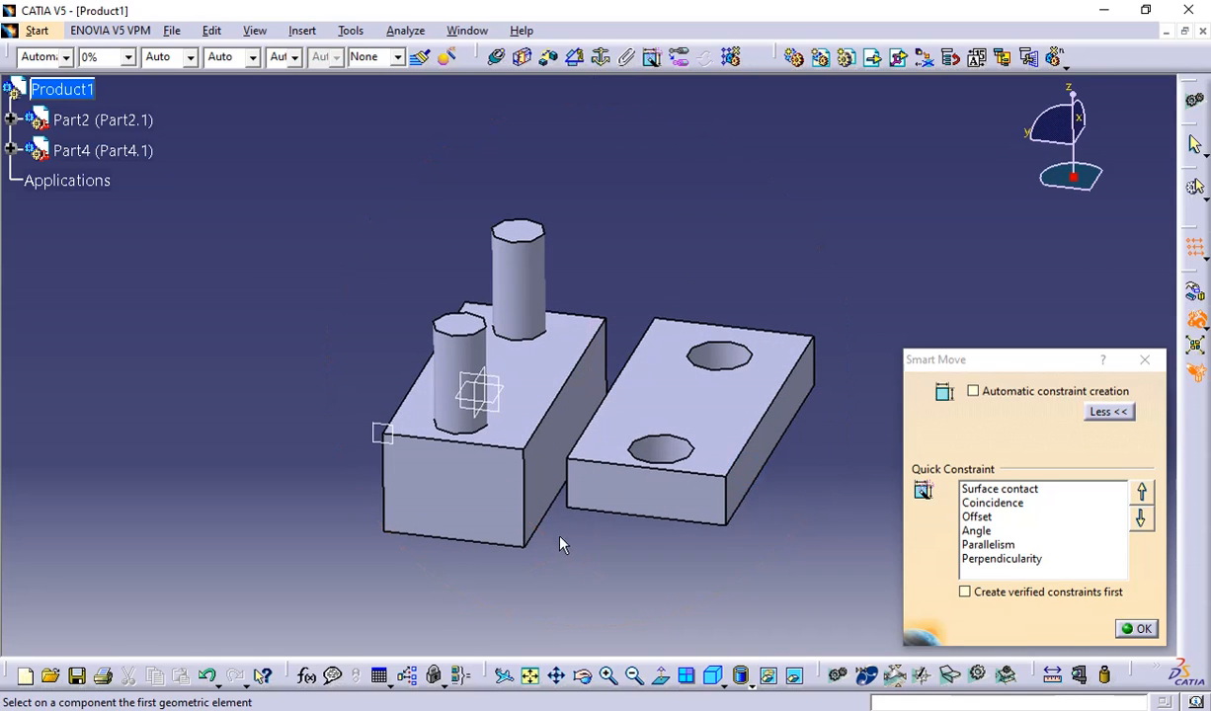
pyautogui.click(539, 484)
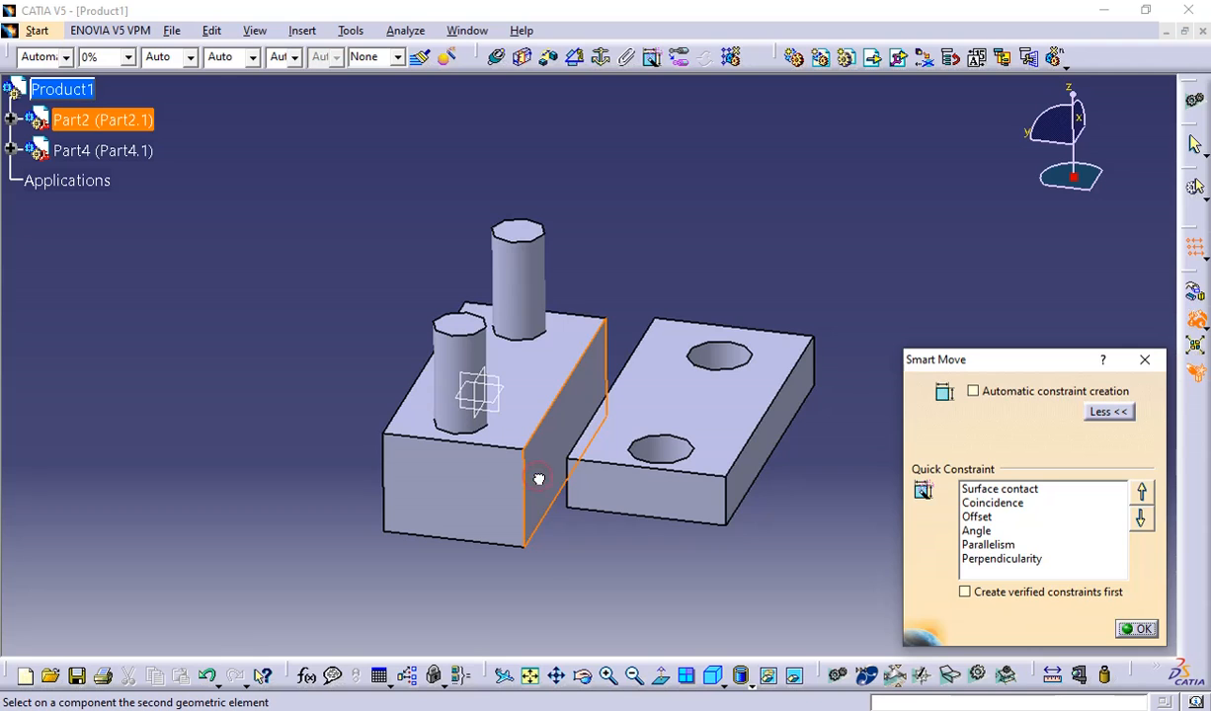
pyautogui.moveTo(539, 571); pyautogui.dragTo(662, 546, button='middle')
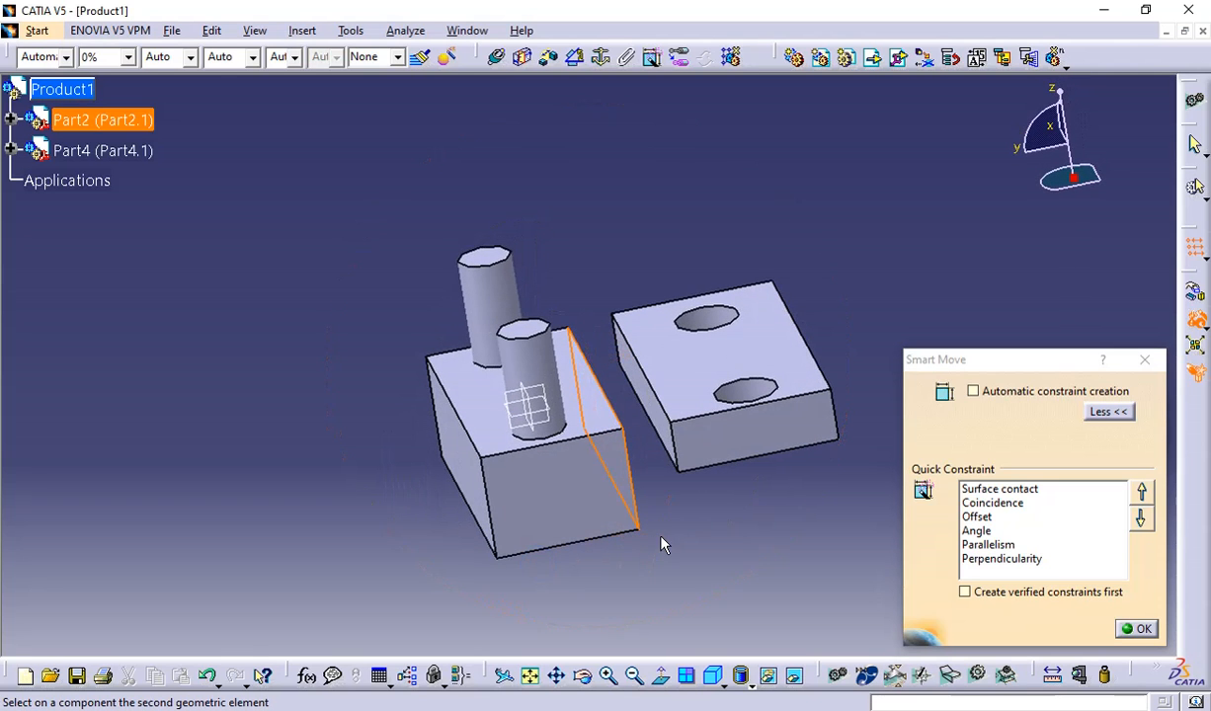
pyautogui.click(676, 385)
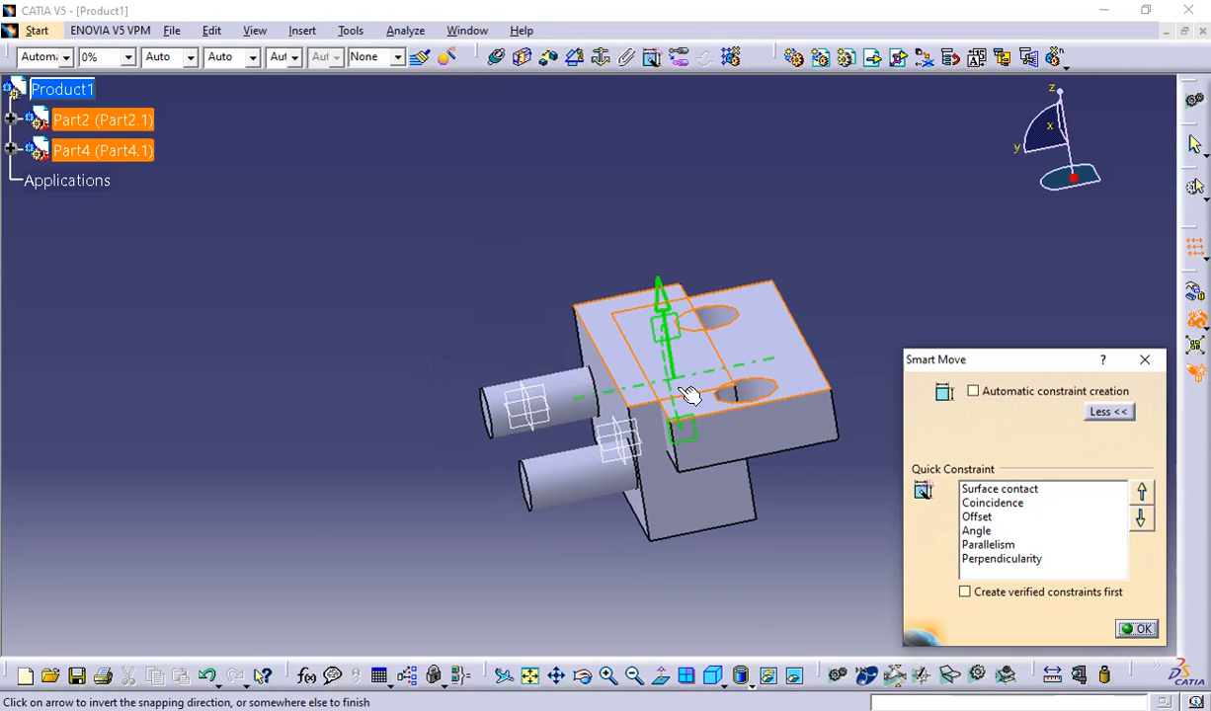
# - Select Parallelism in the Quick Constraint list, confirm the Smart Move, and undo the move
pyautogui.moveTo(856, 583); pyautogui.dragTo(770, 566, button='middle')
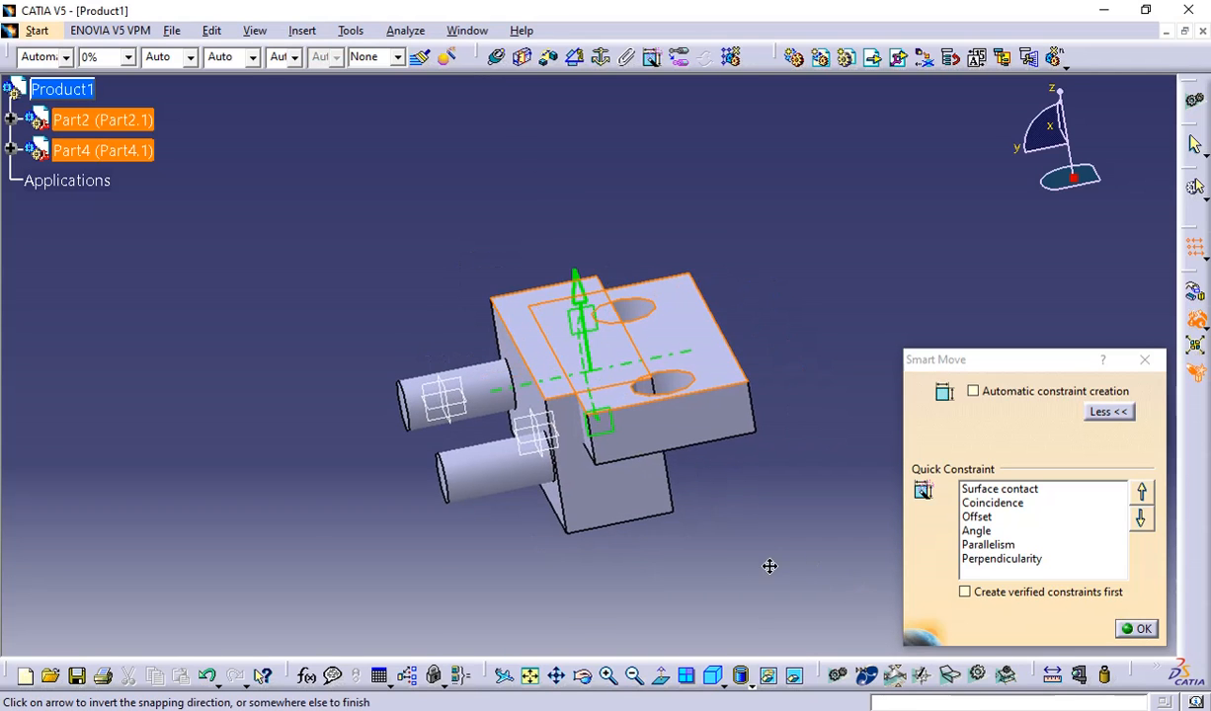
pyautogui.click(988, 545)
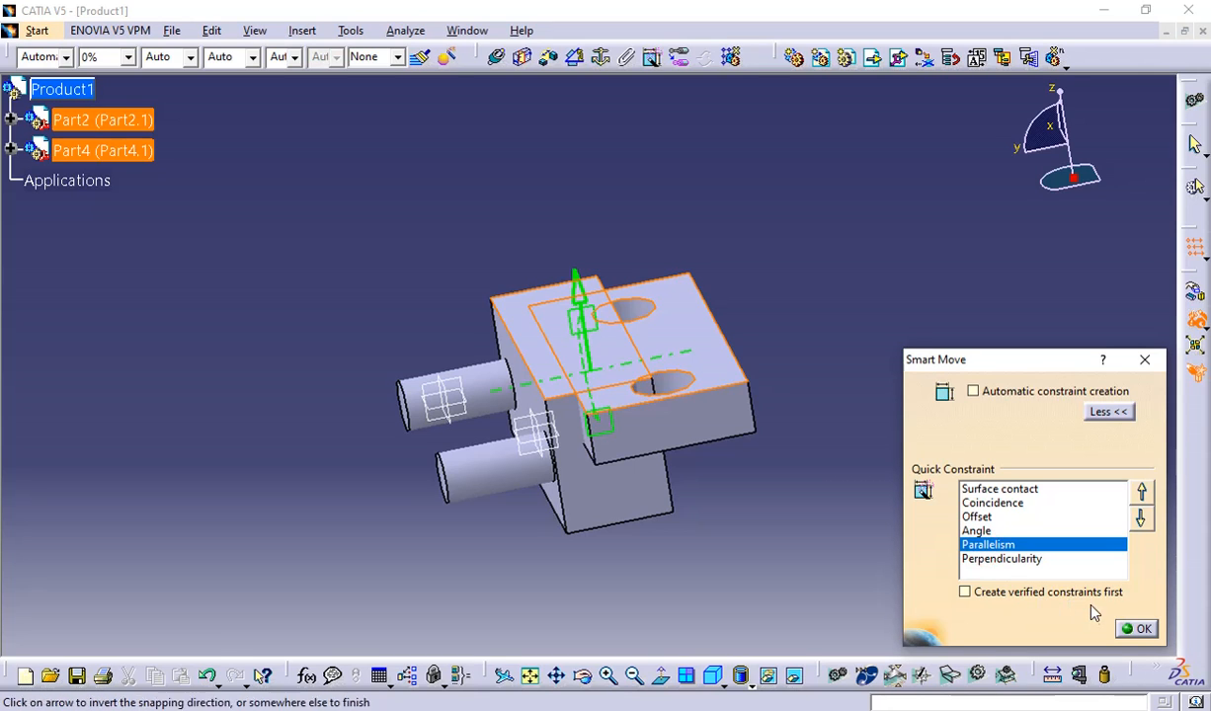
pyautogui.click(1126, 630)
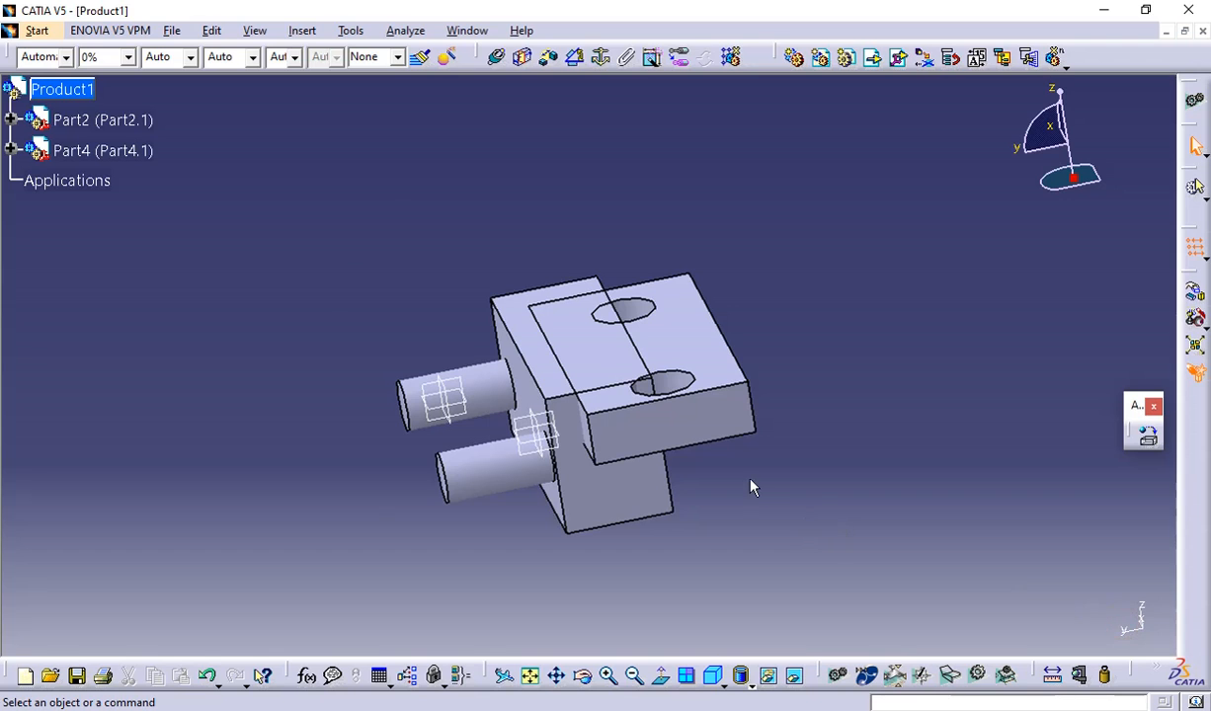
pyautogui.moveTo(751, 486); pyautogui.dragTo(655, 508, button='middle')
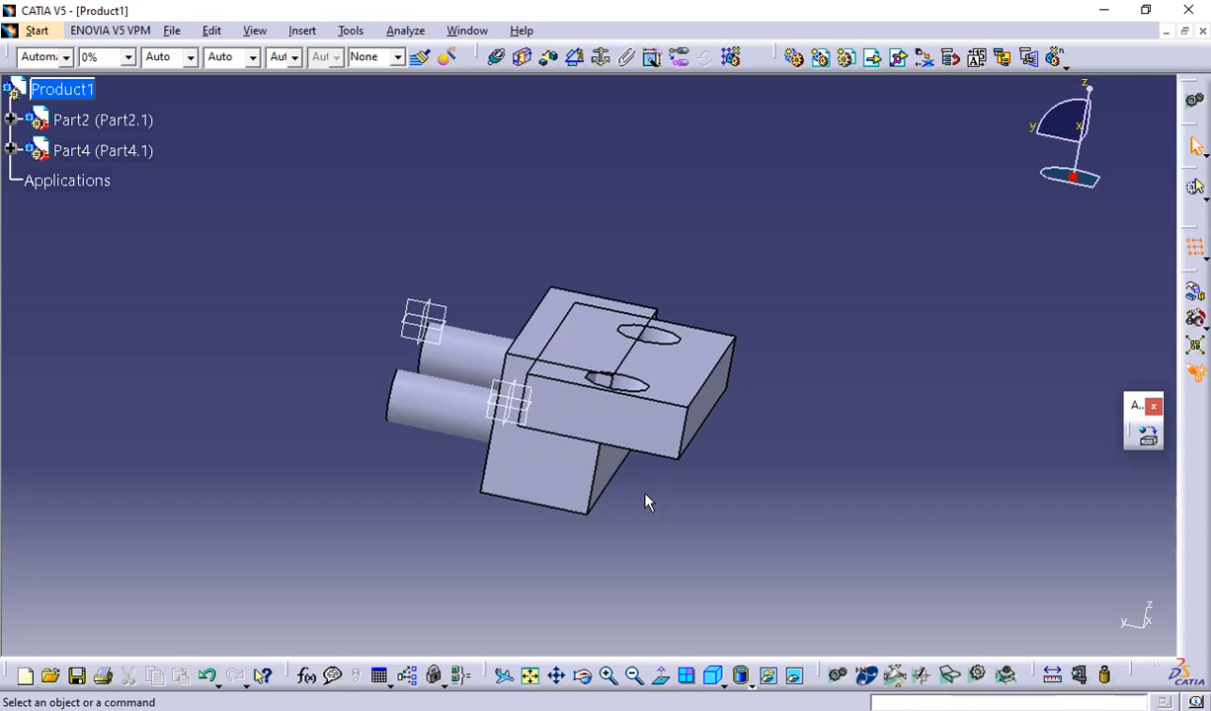
pyautogui.hotkey('ctrl', 'z')
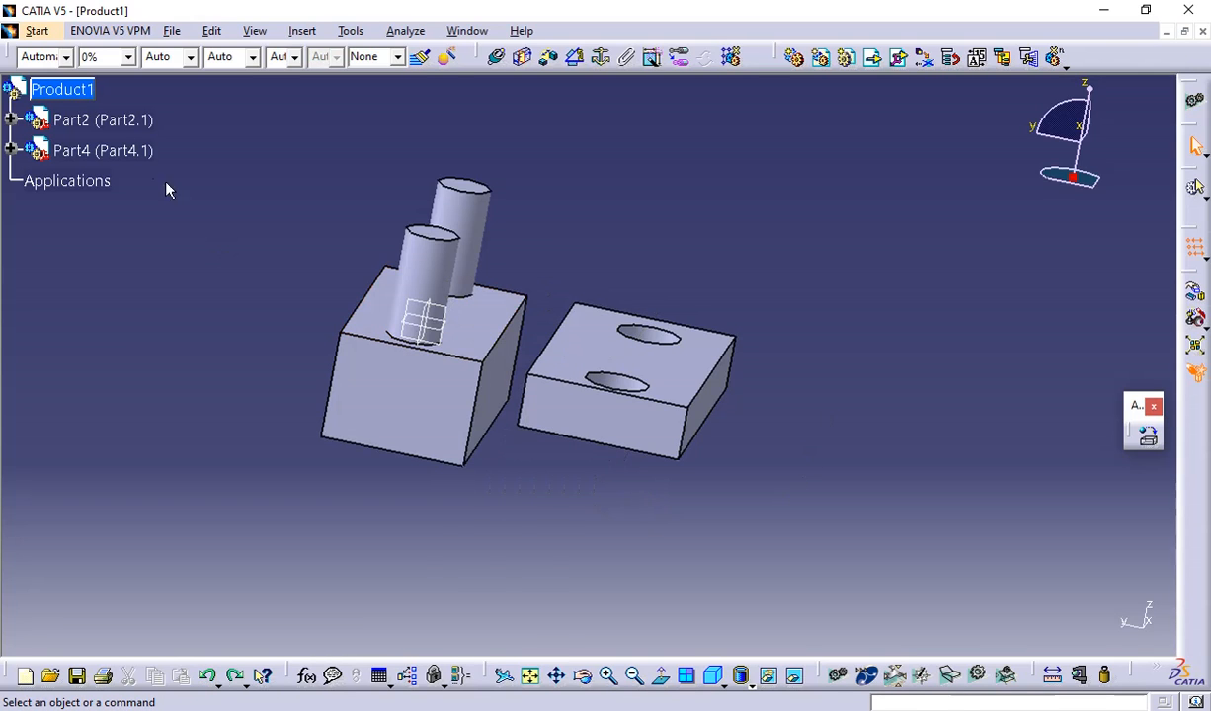
# - Repeat the Smart Move of the block's side face onto the plane of the plate's top face
pyautogui.click(1196, 321)
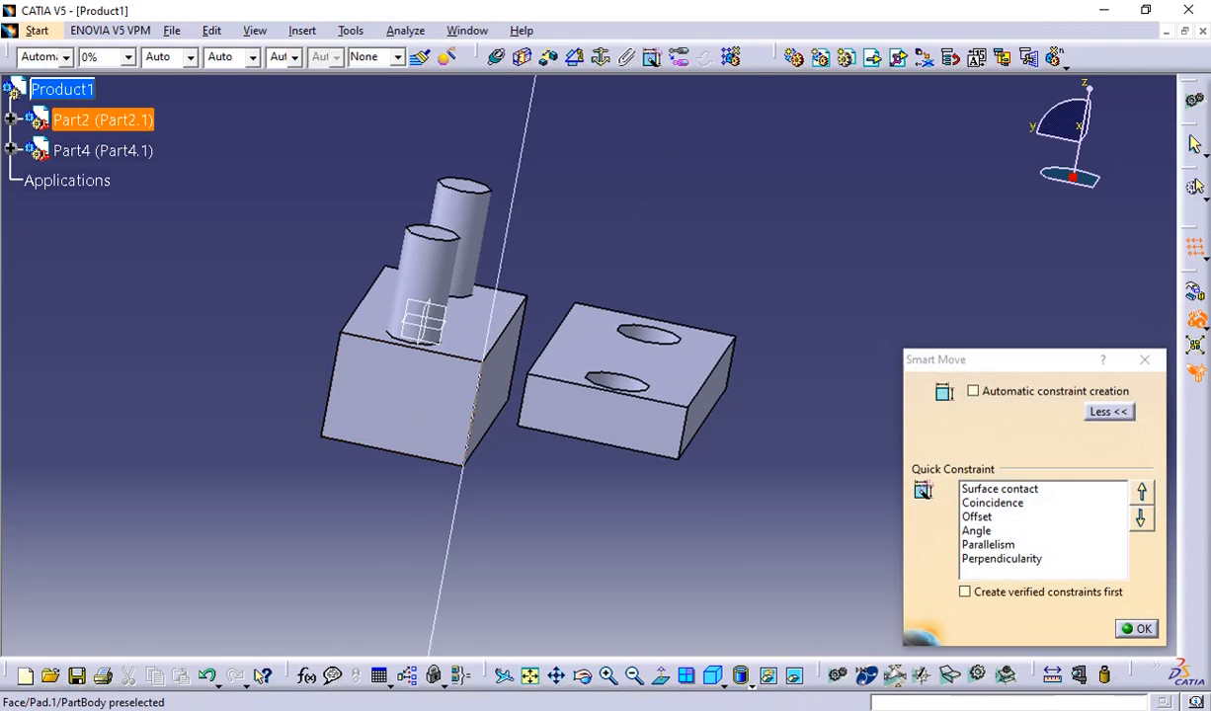
pyautogui.click(495, 387)
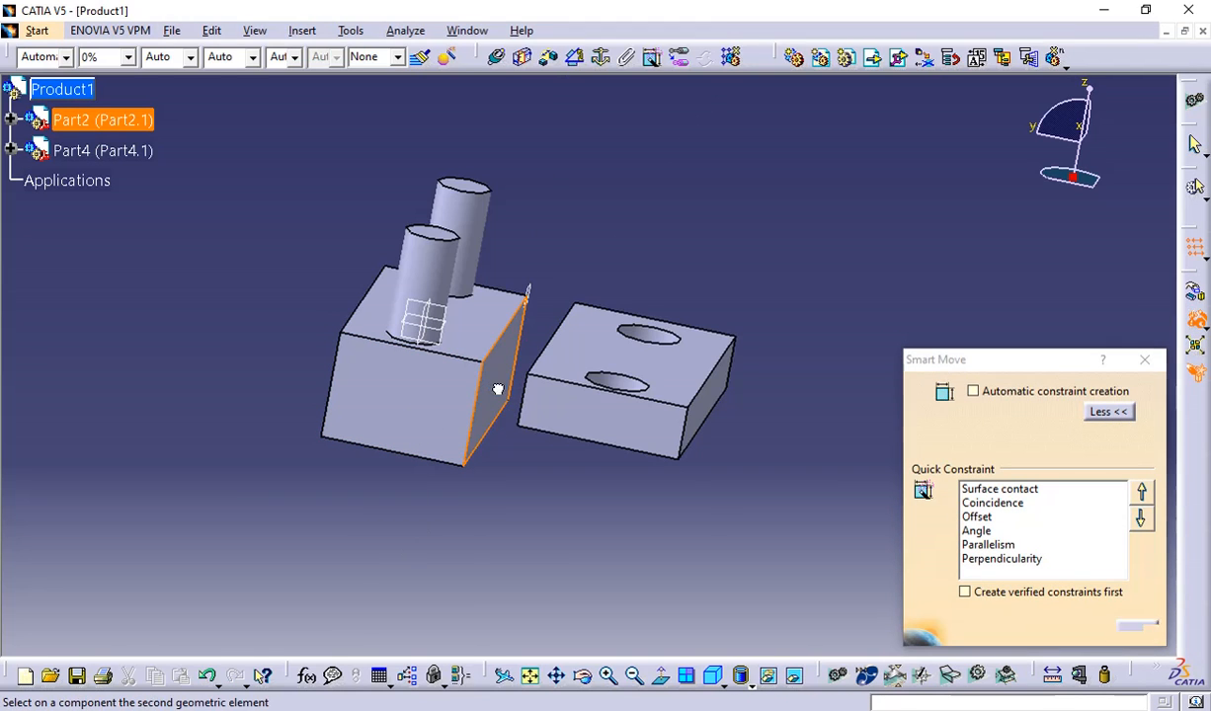
pyautogui.click(594, 358)
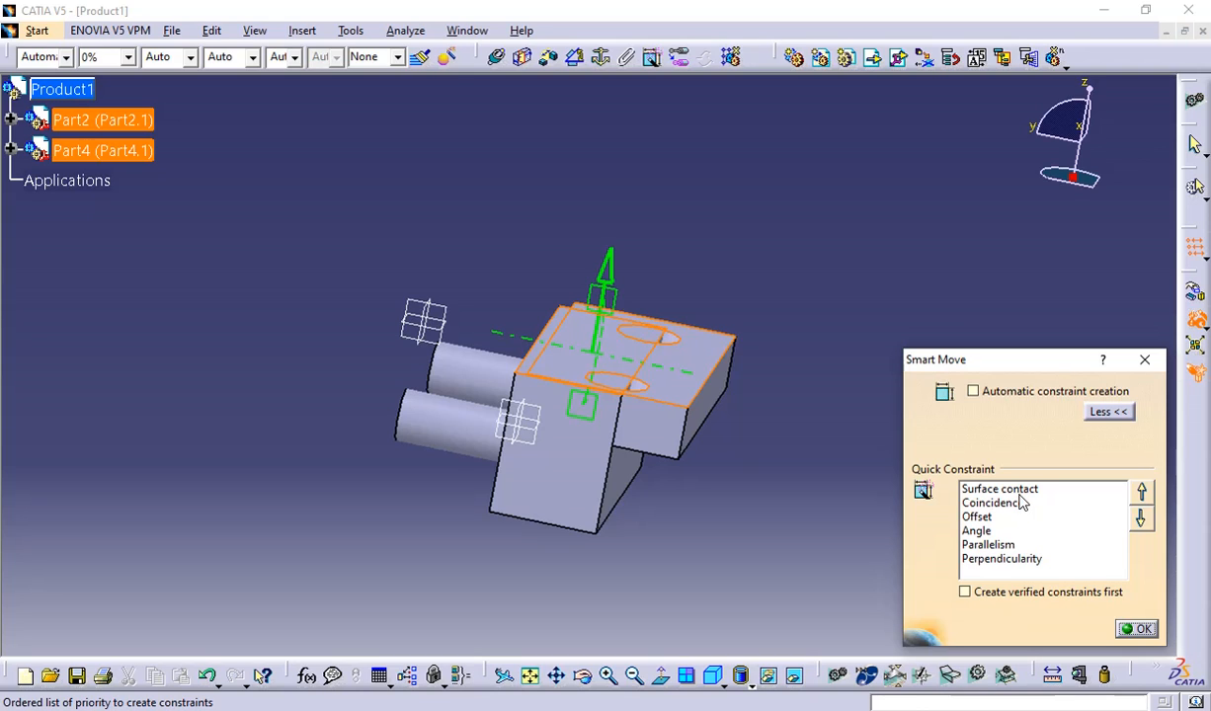
# - Raise Parallelism to first priority in the Quick Constraint list and confirm the Smart Move
pyautogui.click(996, 550)
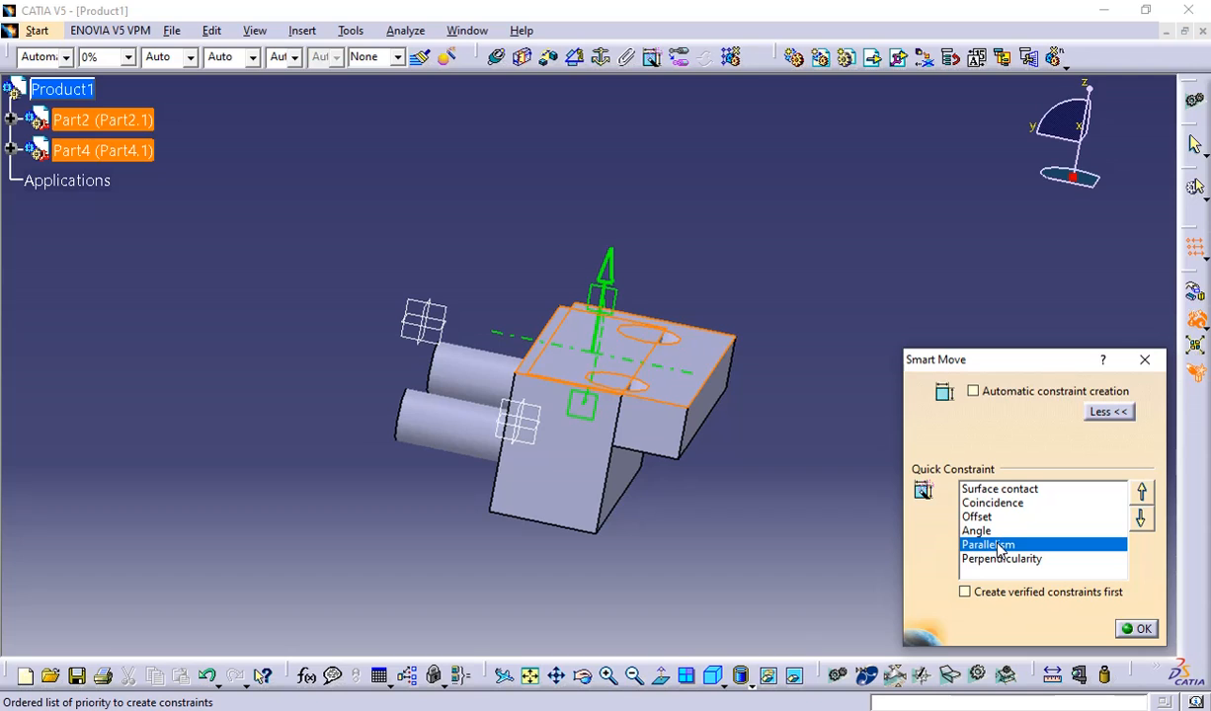
pyautogui.click(1141, 491)
pyautogui.click(1141, 491)
pyautogui.click(1141, 491)
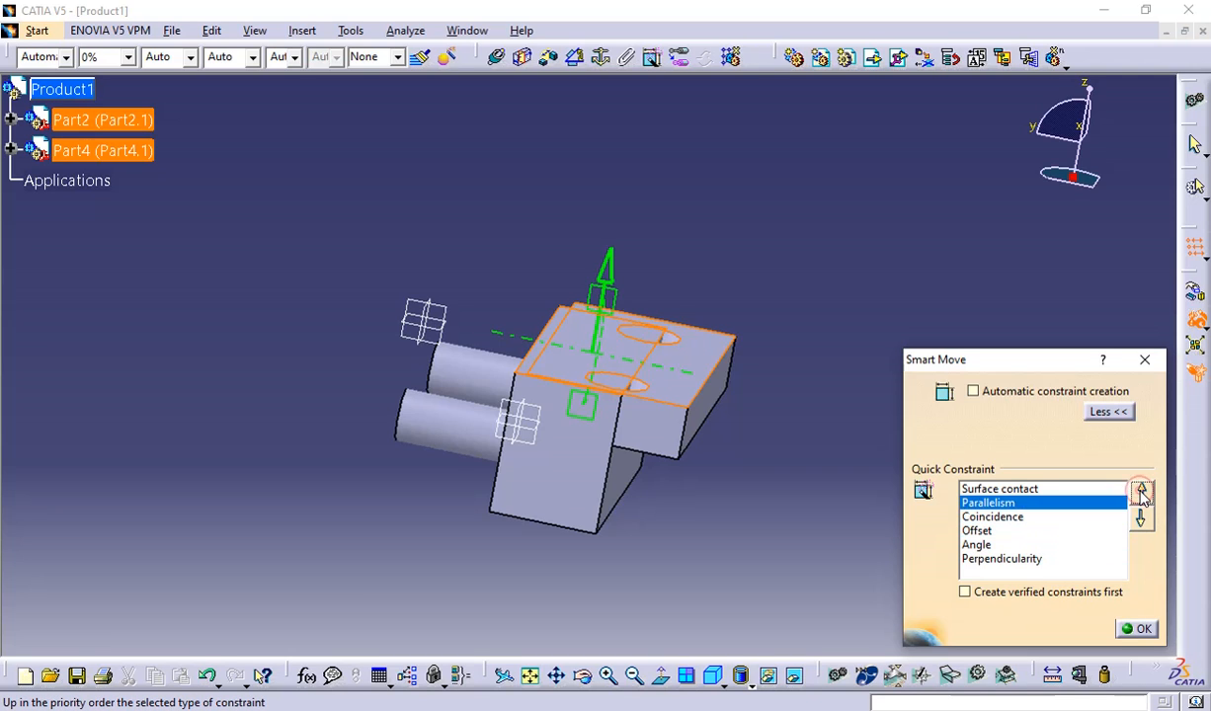
pyautogui.click(1141, 491)
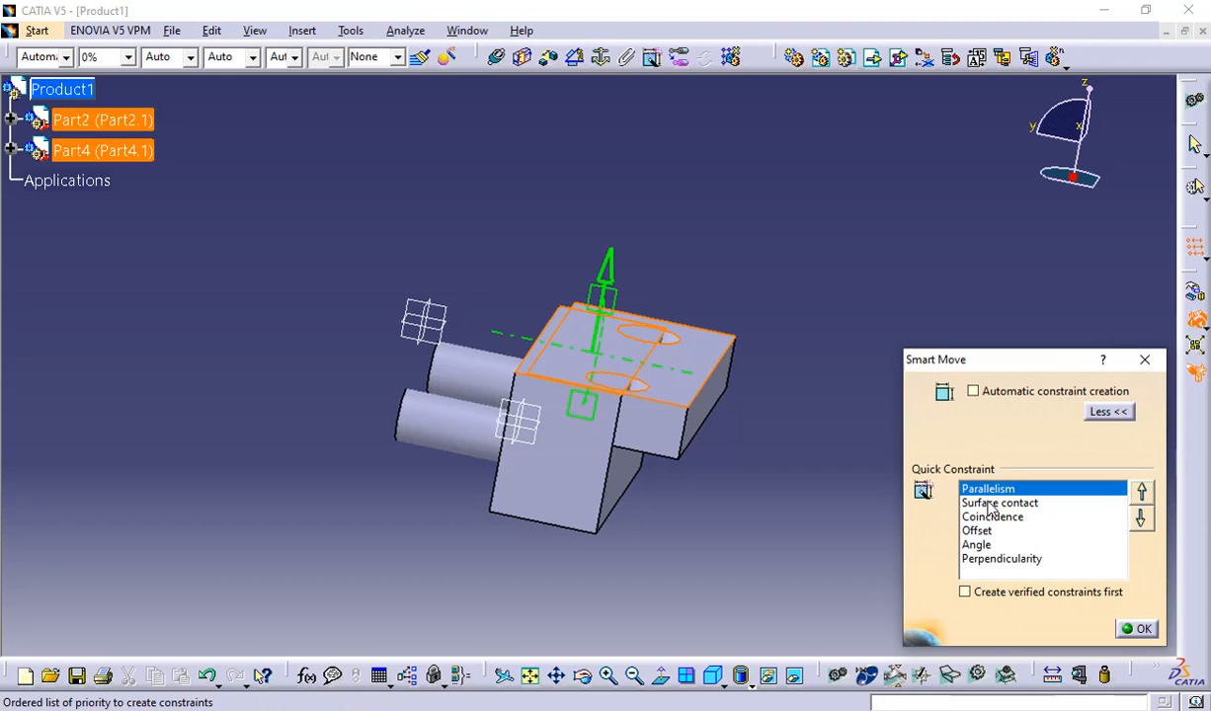
pyautogui.click(1126, 633)
# - Undo the Smart Move so the block and plate are apart again
pyautogui.moveTo(674, 387); pyautogui.dragTo(683, 475, button='middle')
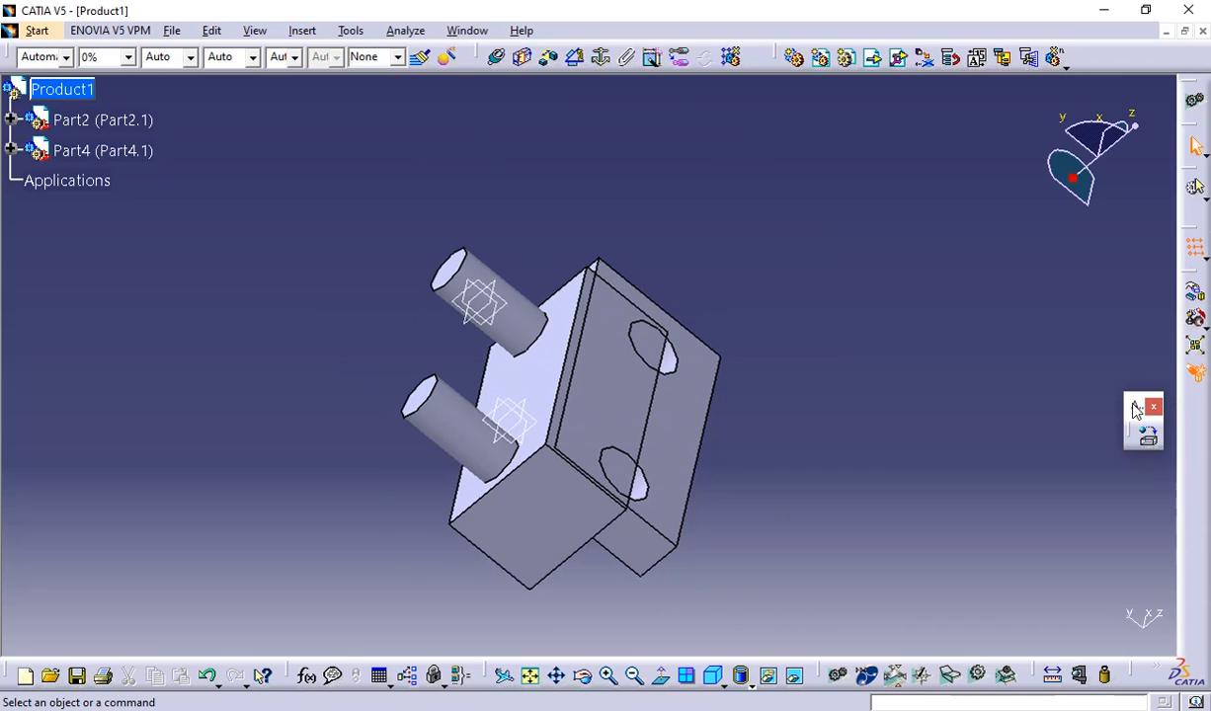
pyautogui.hotkey('ctrl', 'z')
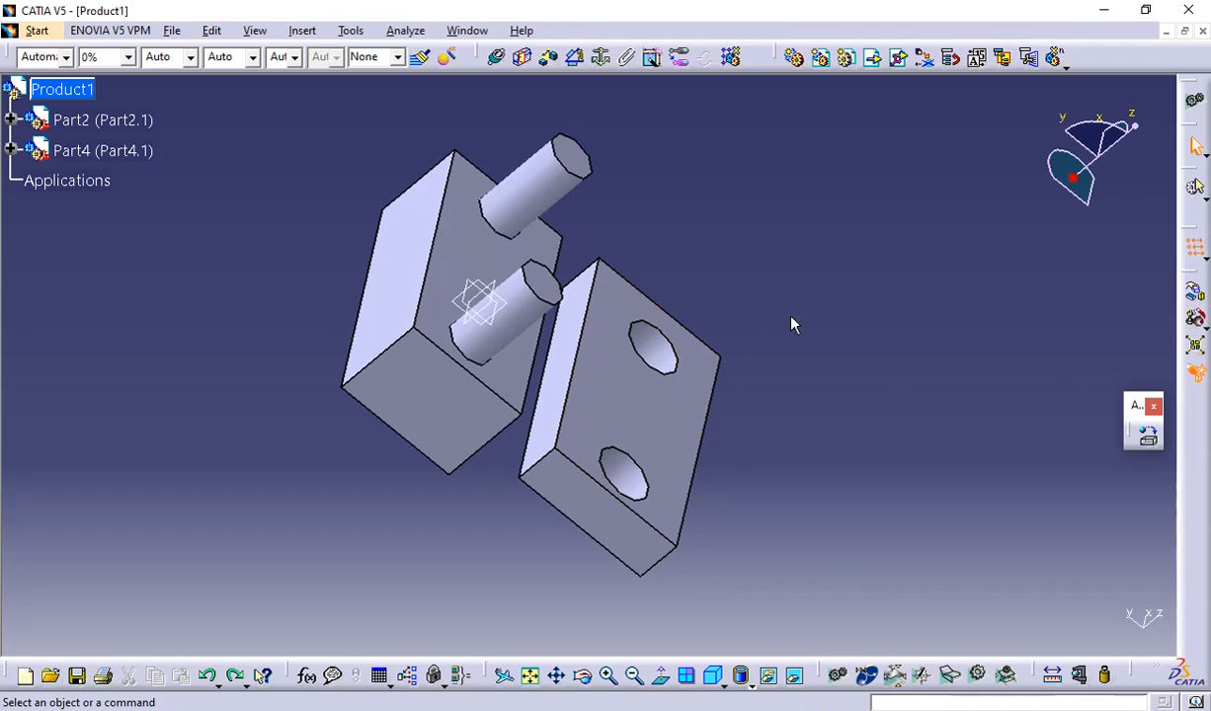
pyautogui.moveTo(793, 324); pyautogui.dragTo(766, 306, button='middle')
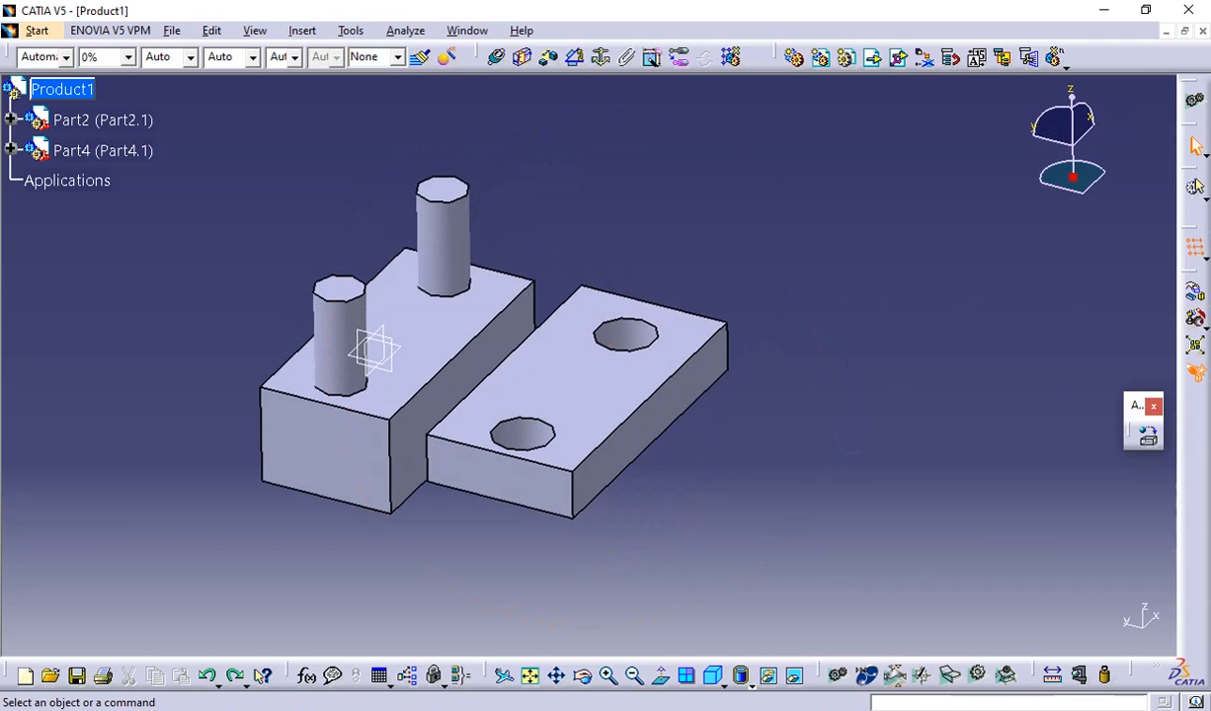
# - With Parallelism as first priority, use Smart Move to align the block's side face with the plate's top face, and undo the confirmed move
pyautogui.press('Return')
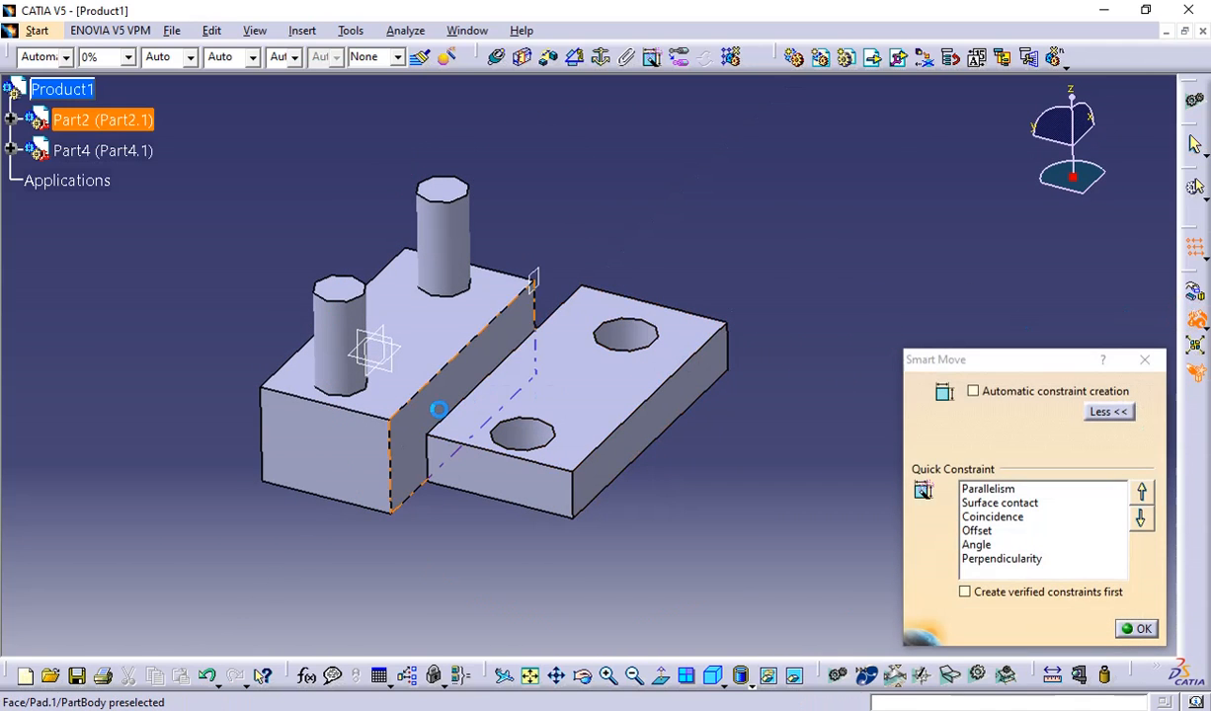
pyautogui.click(429, 414)
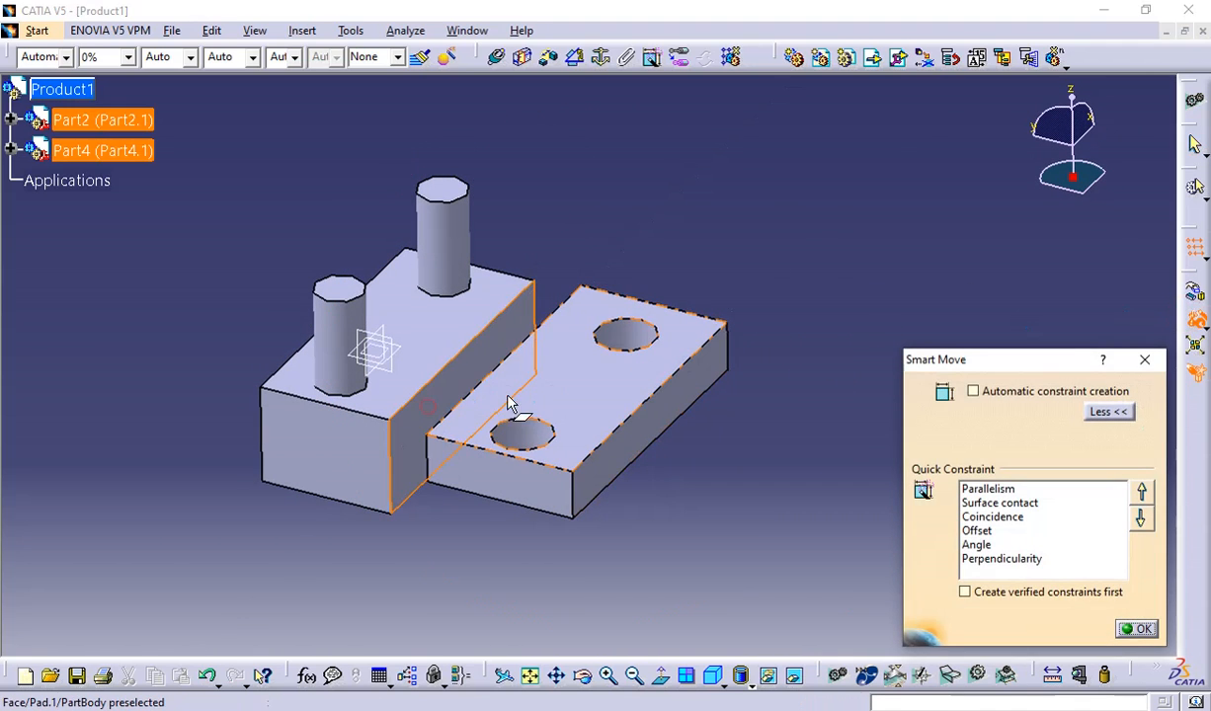
pyautogui.click(586, 411)
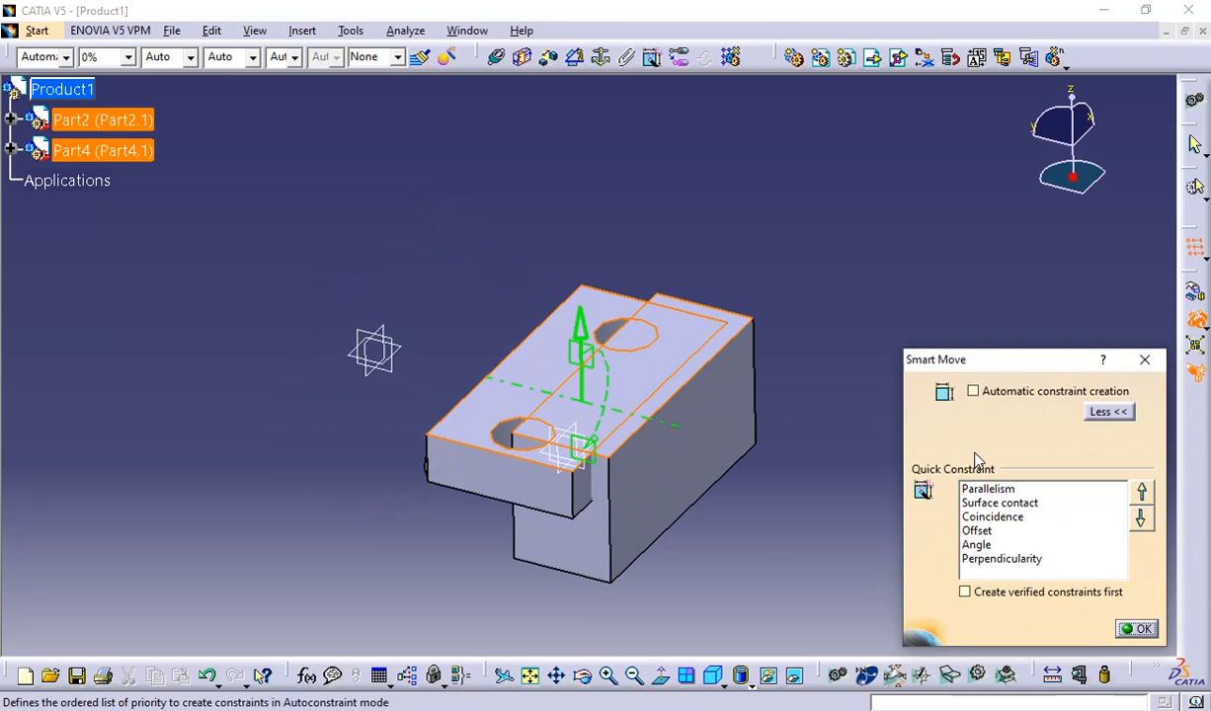
pyautogui.moveTo(605, 513); pyautogui.dragTo(762, 414, button='middle')
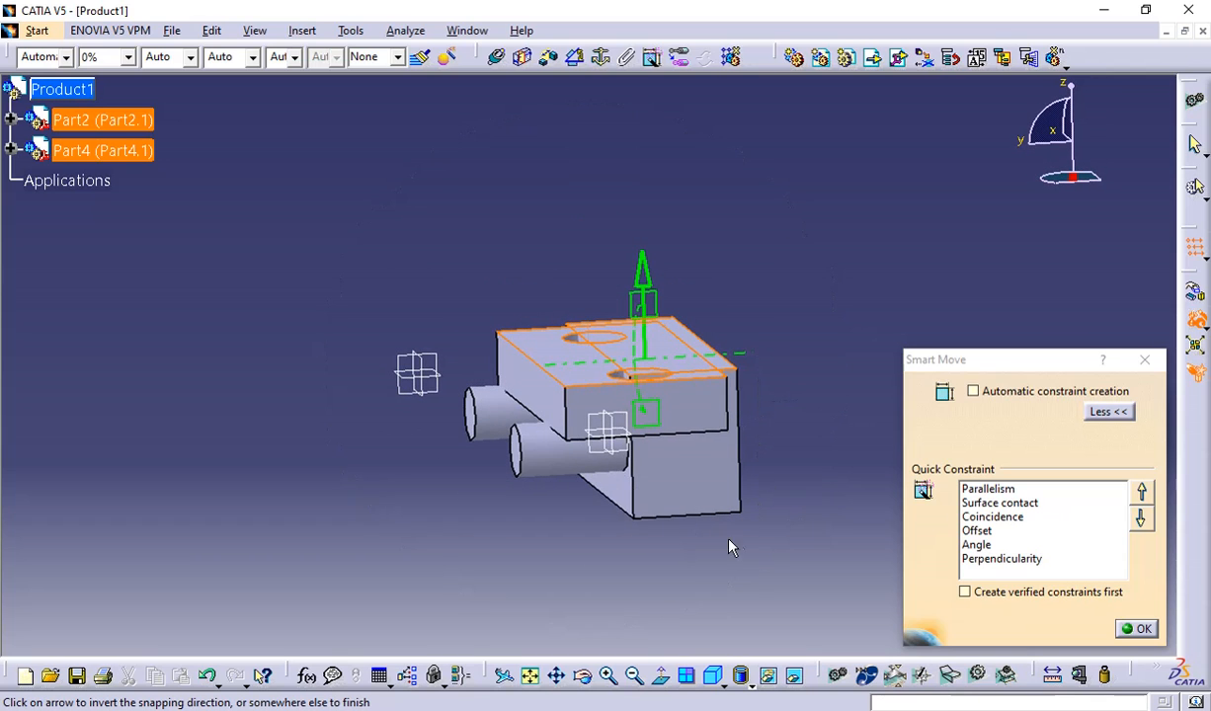
pyautogui.moveTo(731, 547); pyautogui.dragTo(692, 563, button='middle')
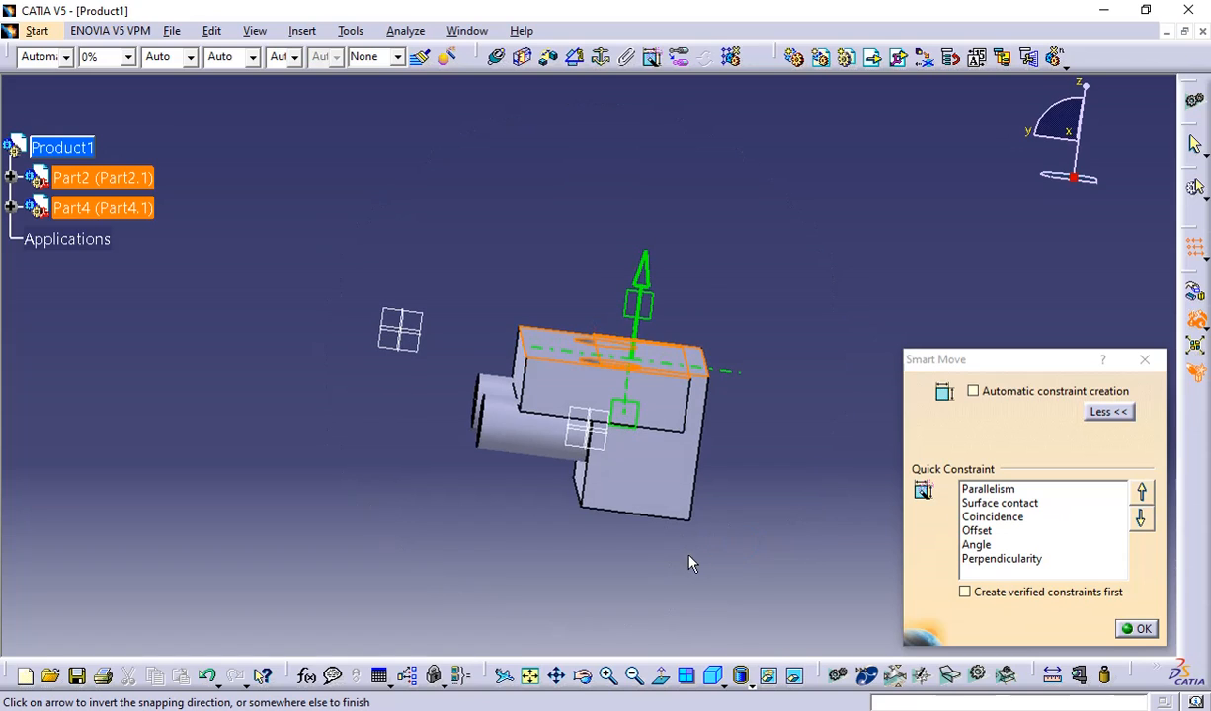
pyautogui.click(1131, 633)
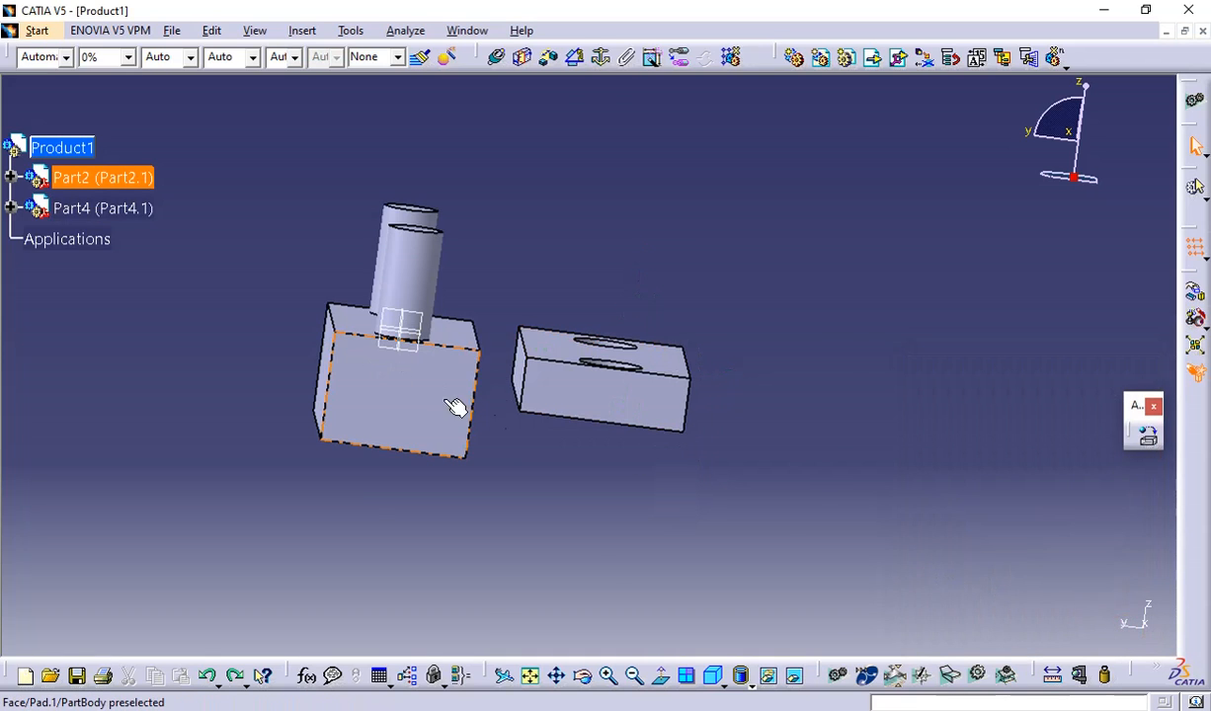
pyautogui.moveTo(460, 406); pyautogui.dragTo(389, 390, button='middle')
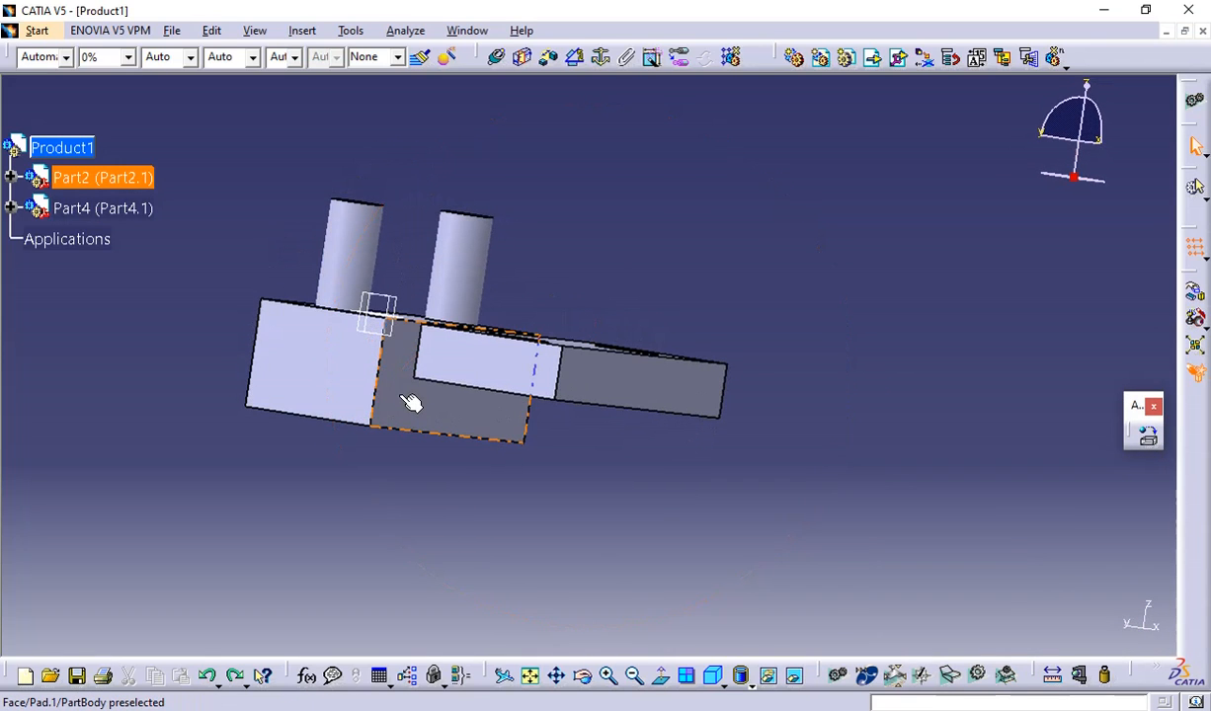
# - Use Smart Move to align the block's small end face with the plate's long side face
pyautogui.moveTo(367, 468); pyautogui.dragTo(551, 400, button='middle')
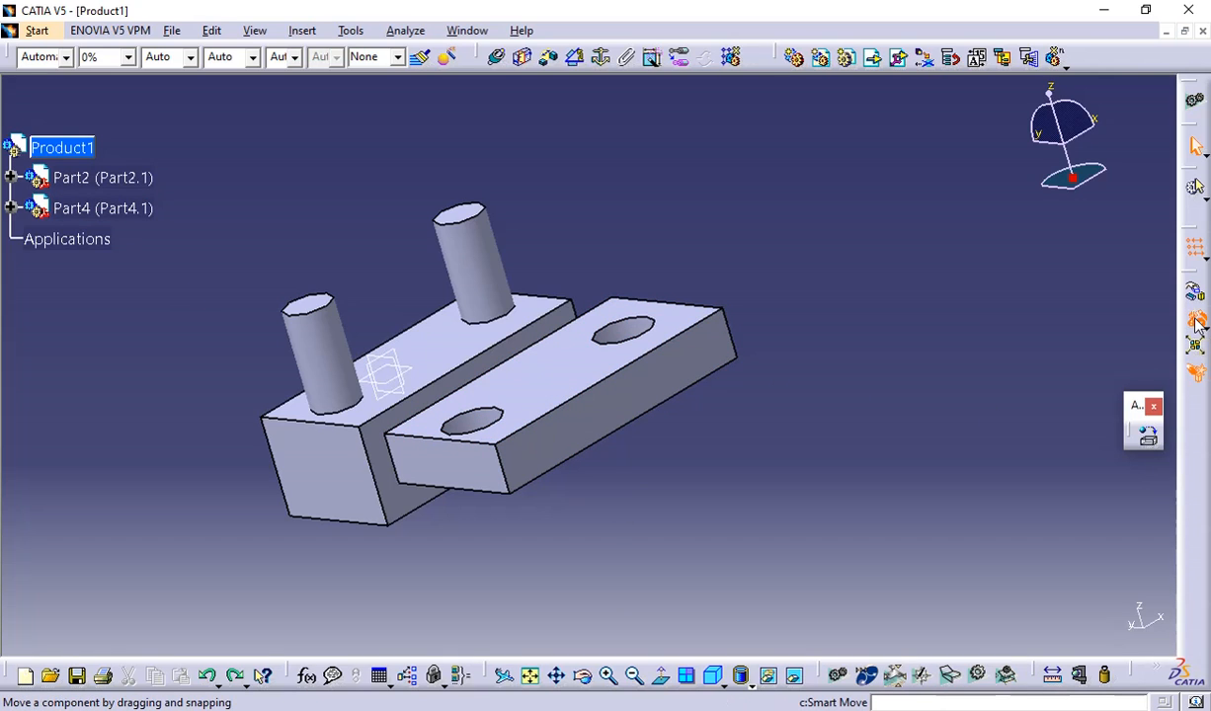
pyautogui.click(1198, 322)
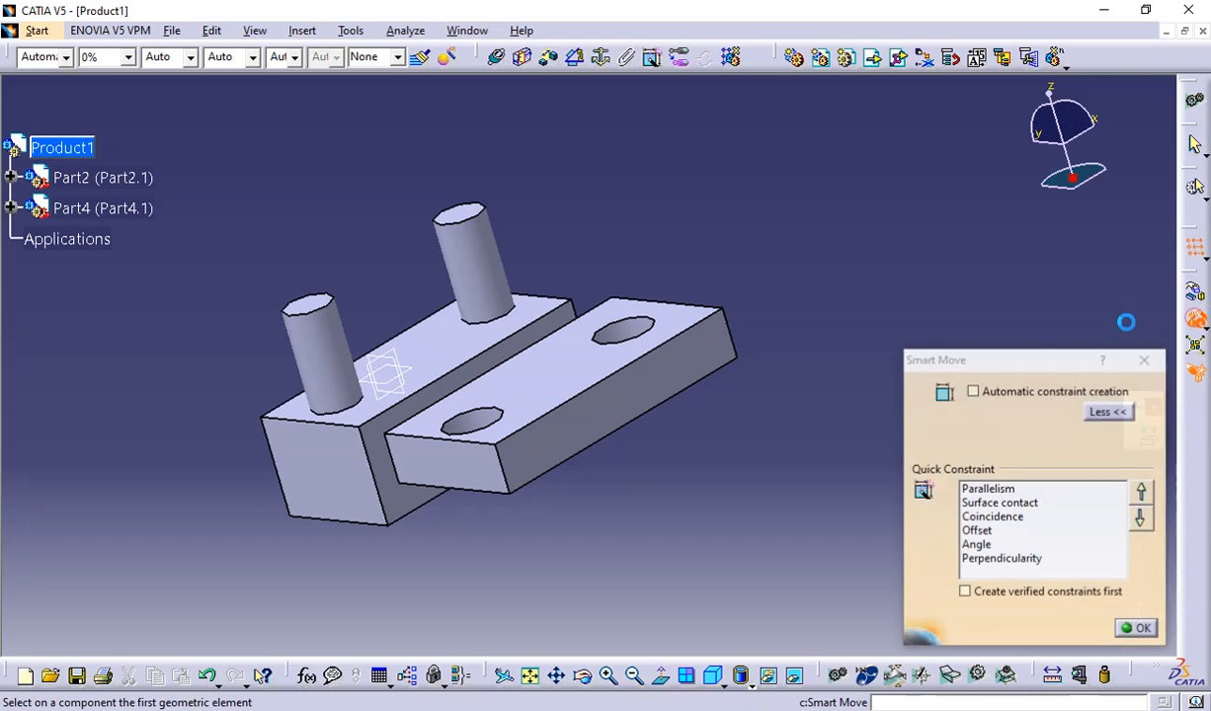
pyautogui.click(344, 486)
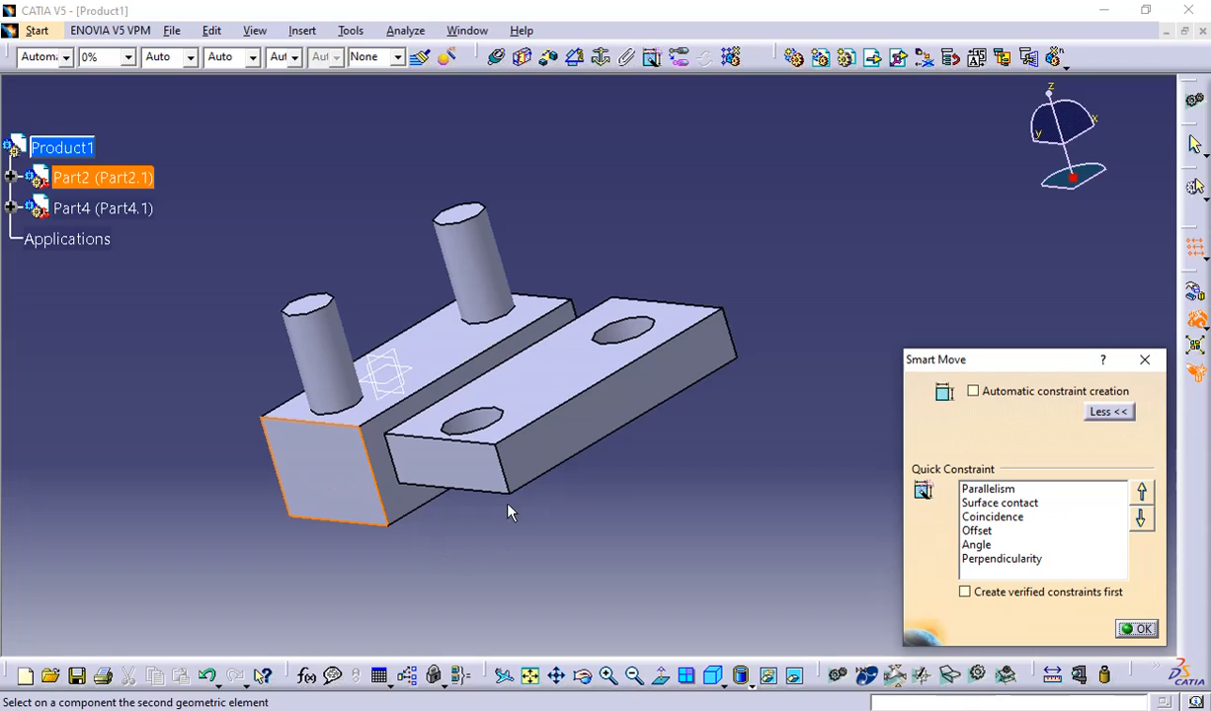
pyautogui.click(534, 448)
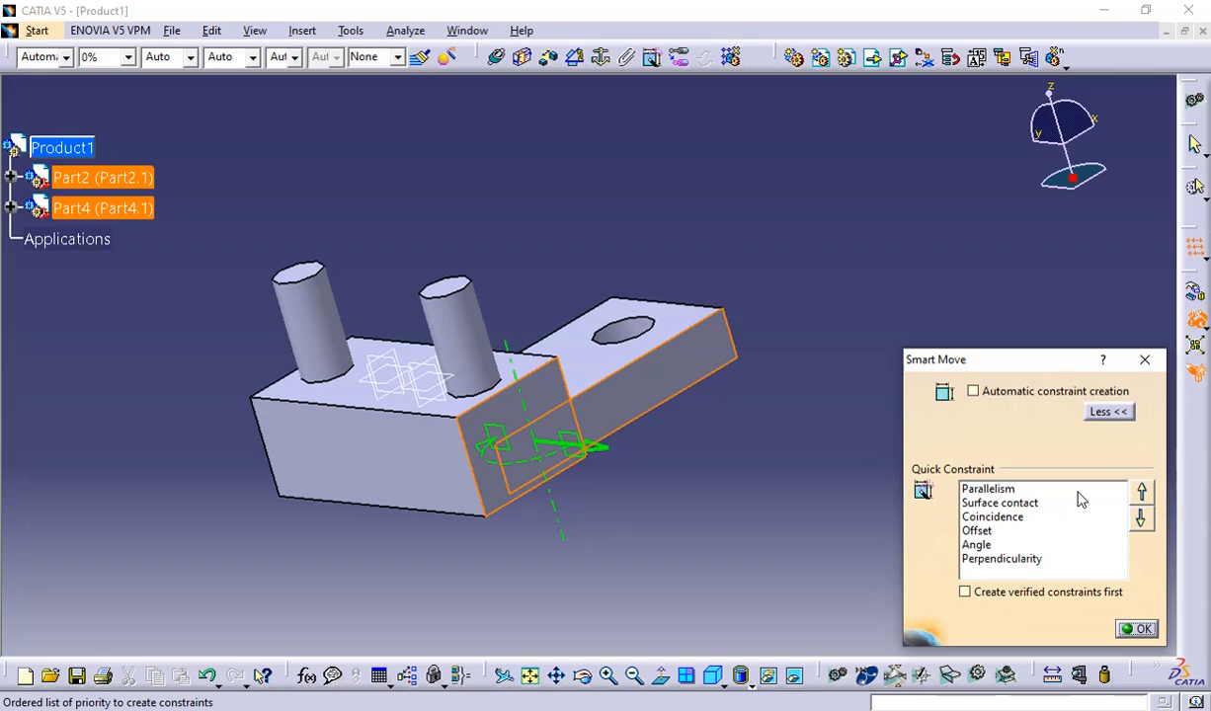
# - Raise Angle to first priority in the Quick Constraint list and confirm the Smart Move
pyautogui.click(976, 560)
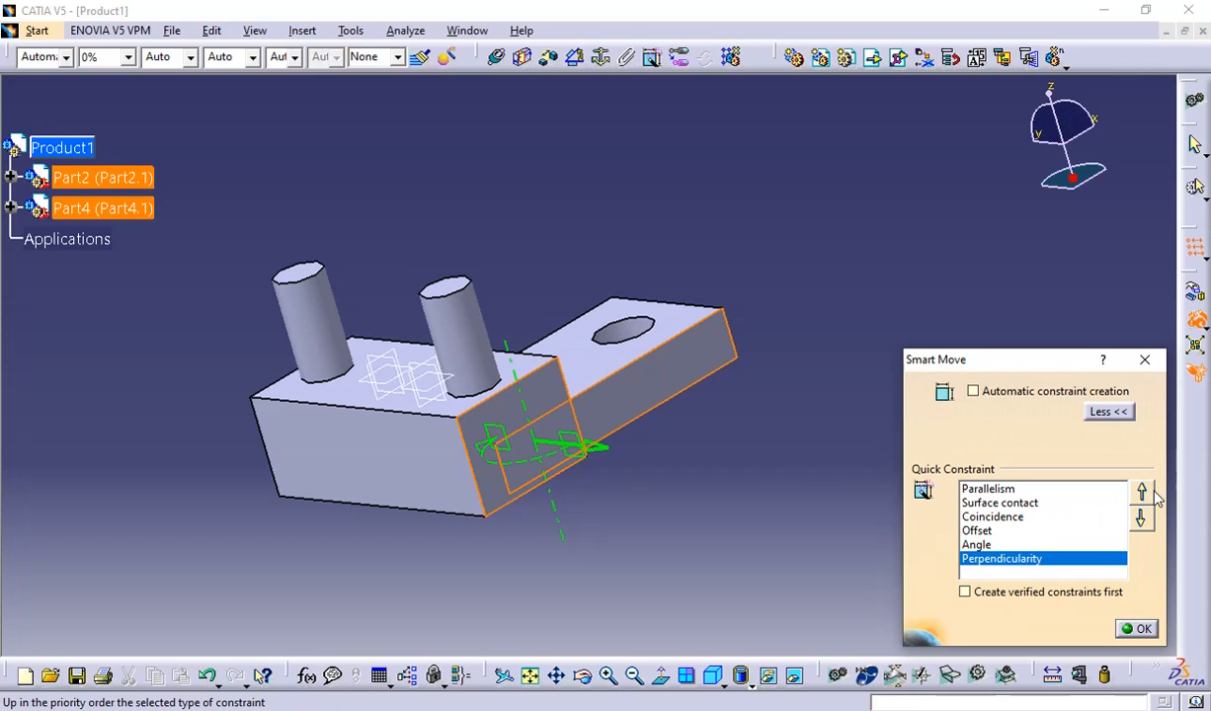
pyautogui.click(978, 544)
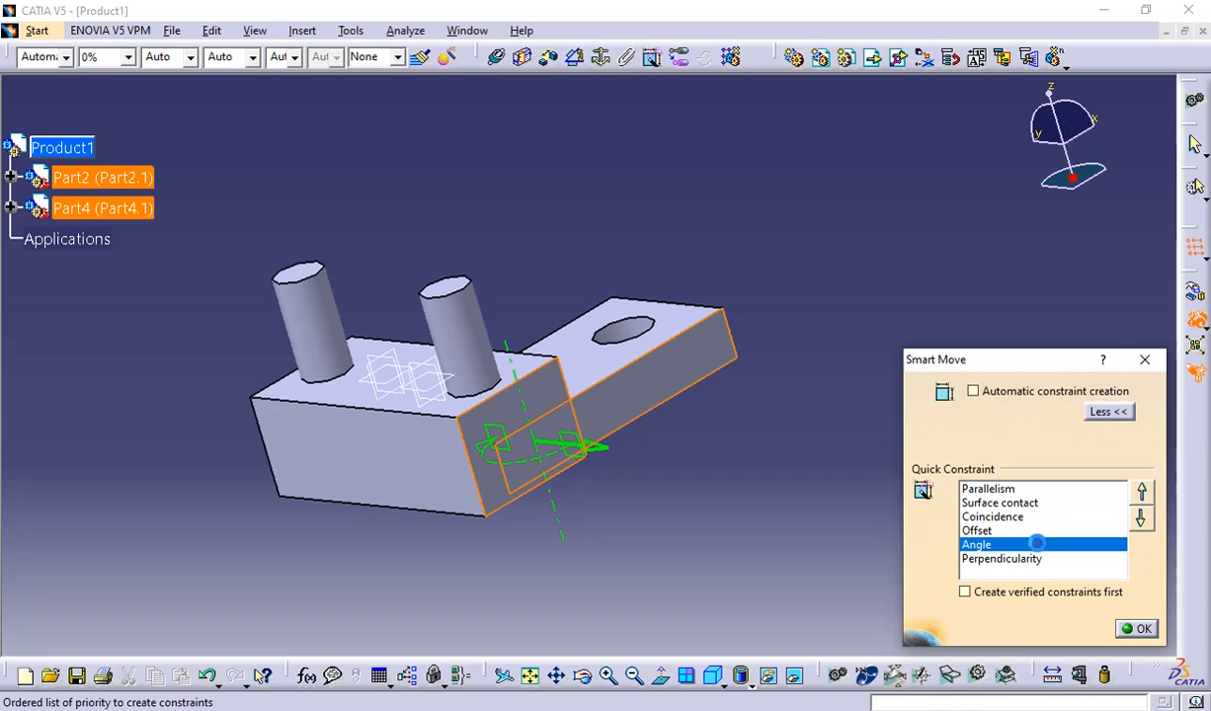
pyautogui.click(1143, 492)
pyautogui.click(1143, 492)
pyautogui.click(1143, 492)
pyautogui.click(1143, 492)
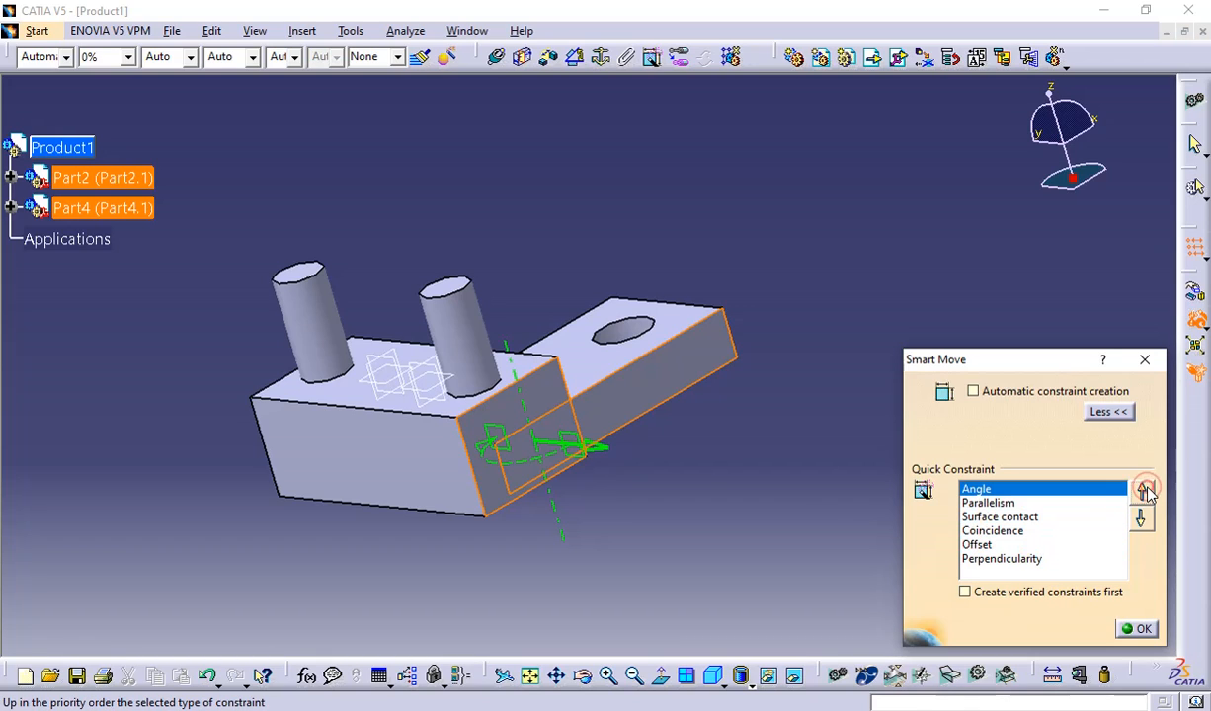
pyautogui.click(1143, 492)
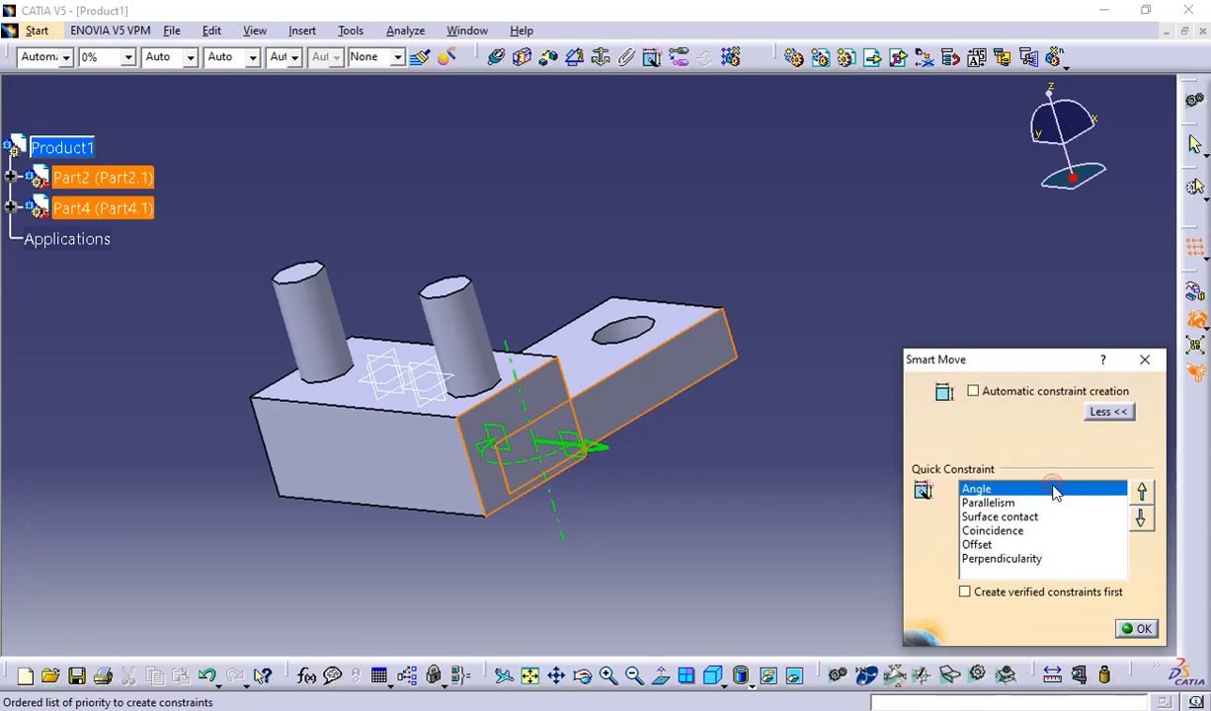
pyautogui.click(1137, 628)
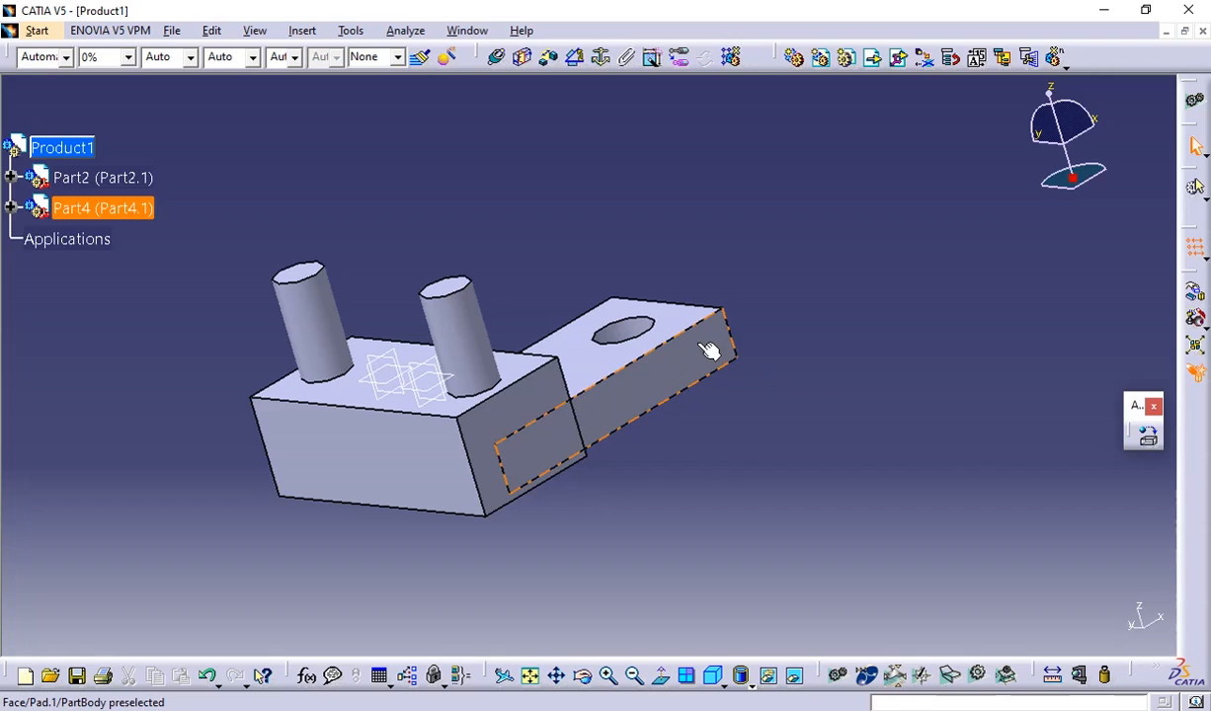
# - Smart Move the block's end face onto the plate's long side face with Automatic constraint creation and Create verified constraints first enabled
pyautogui.click(1194, 323)
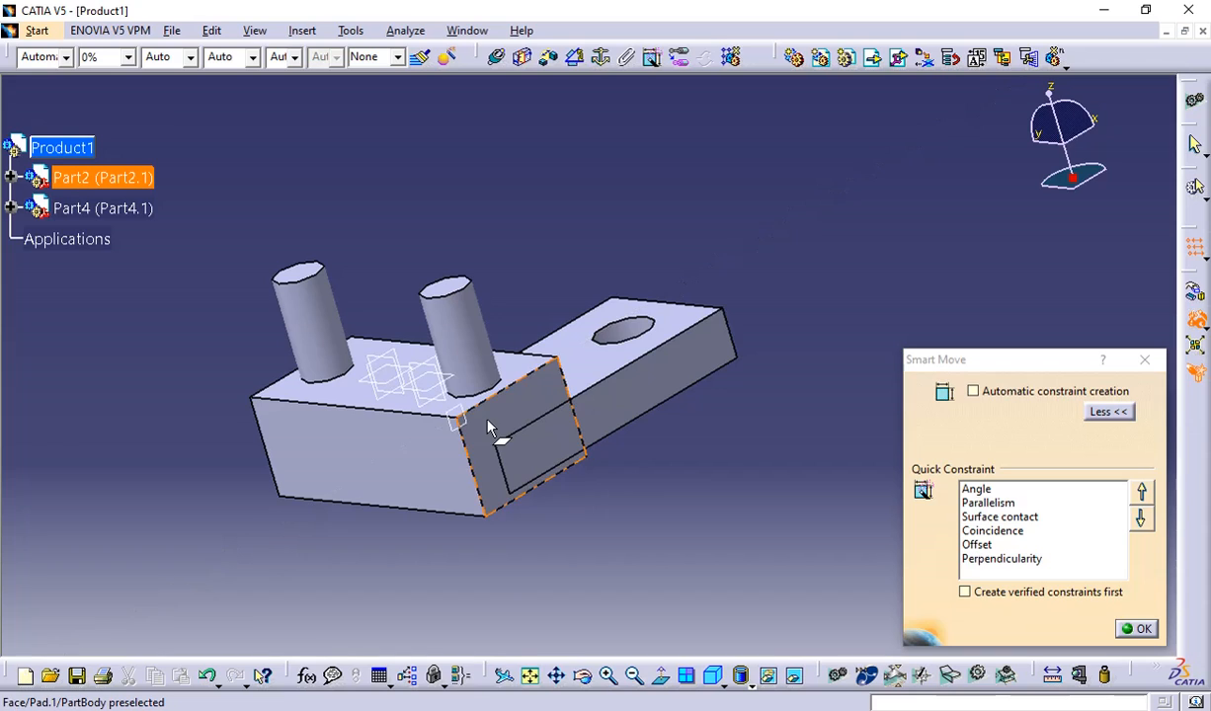
pyautogui.click(973, 392)
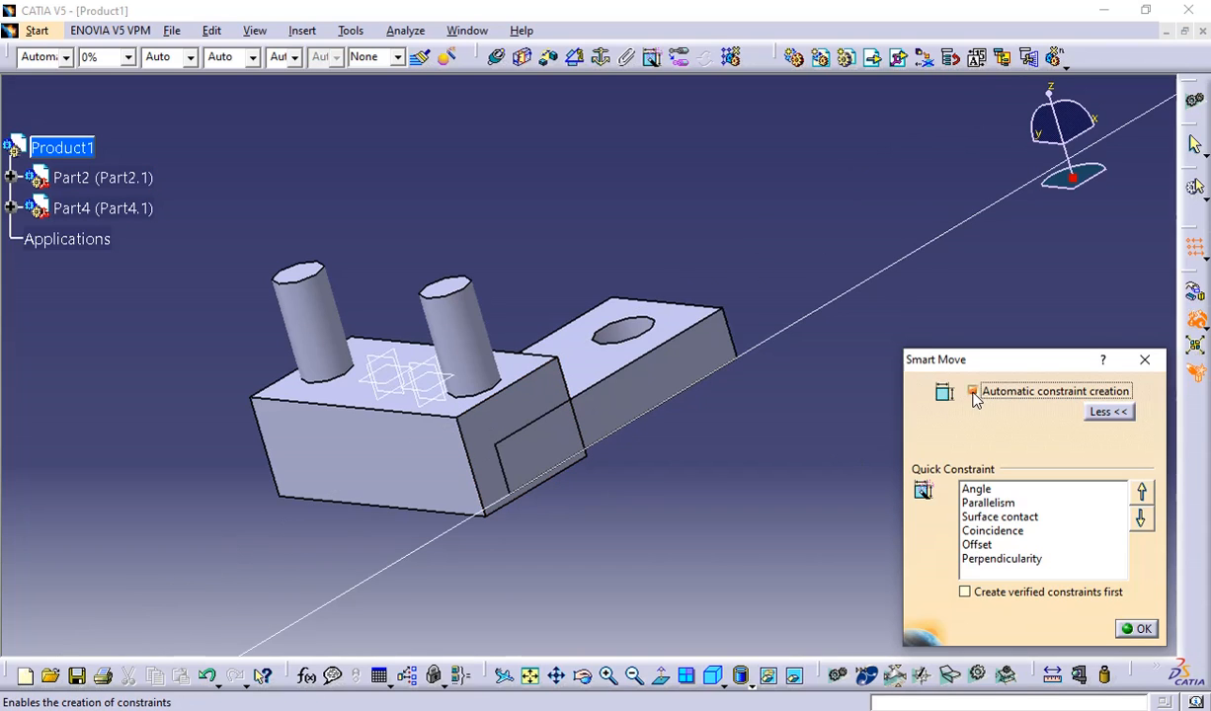
pyautogui.click(541, 427)
pyautogui.click(637, 395)
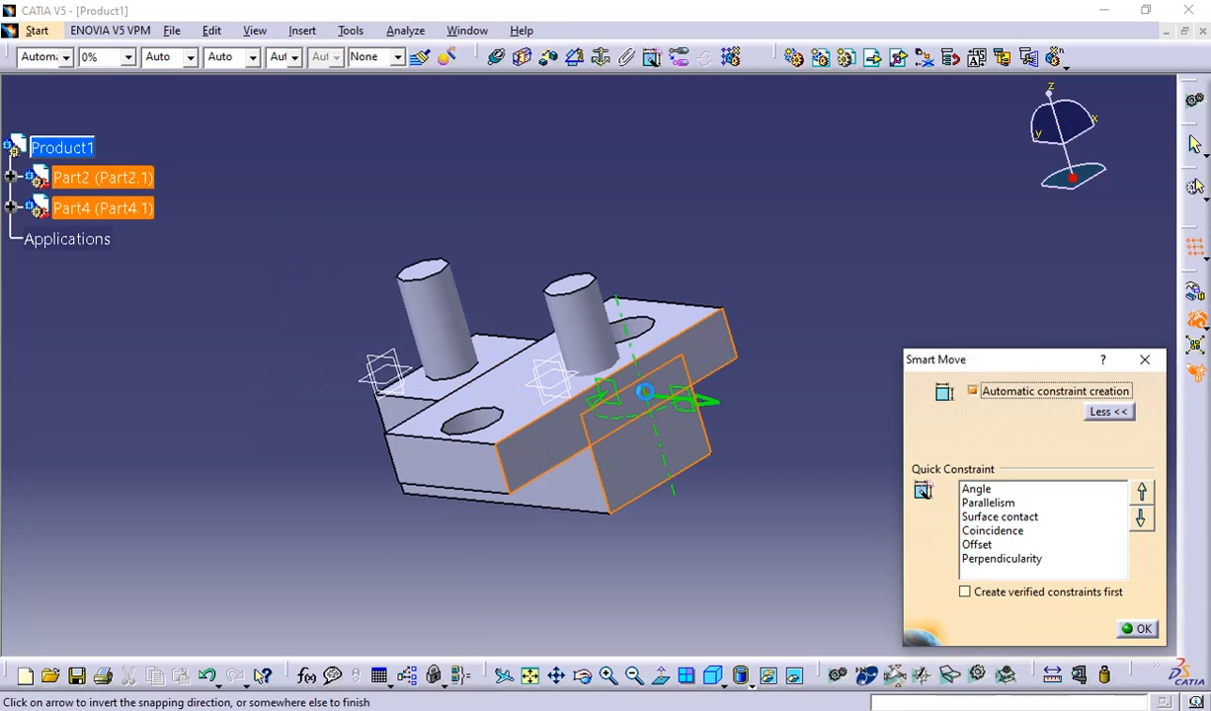
pyautogui.moveTo(750, 444); pyautogui.dragTo(701, 519, button='middle')
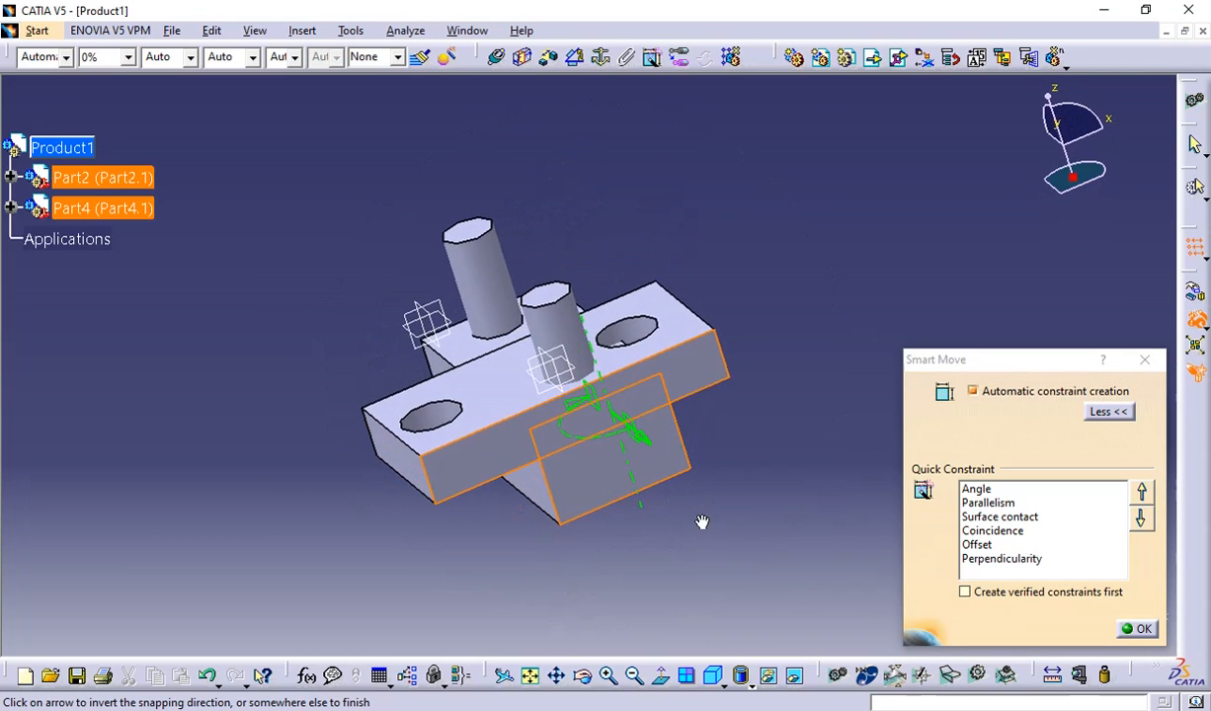
pyautogui.click(983, 492)
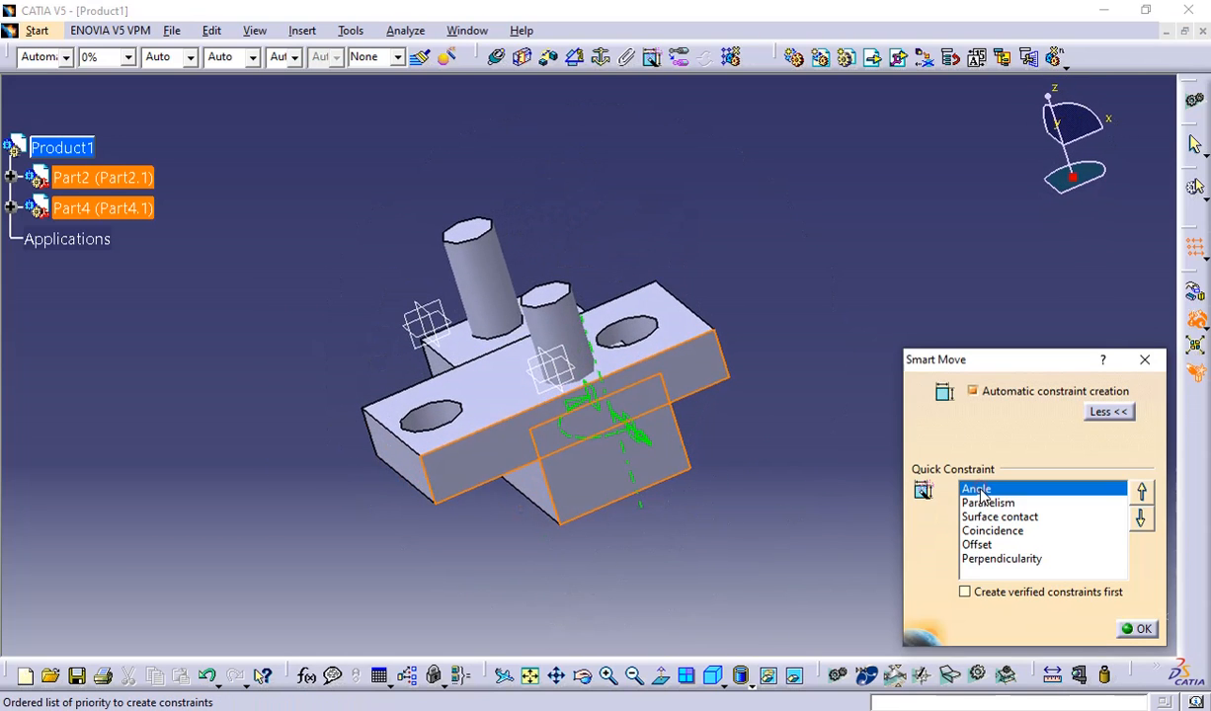
pyautogui.click(965, 591)
pyautogui.click(1134, 628)
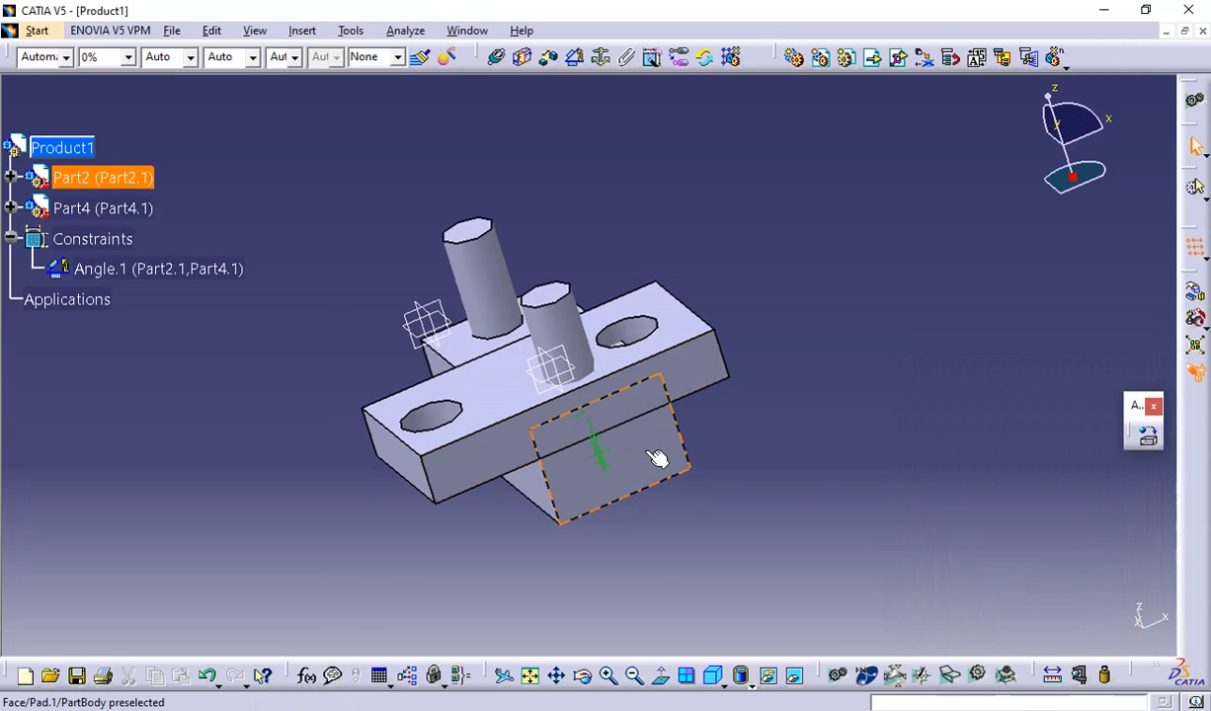
# - Set the value of the angle constraint between the block and plate to 17 degrees
pyautogui.moveTo(654, 454); pyautogui.dragTo(505, 466, button='middle')
pyautogui.doubleClick(463, 486)
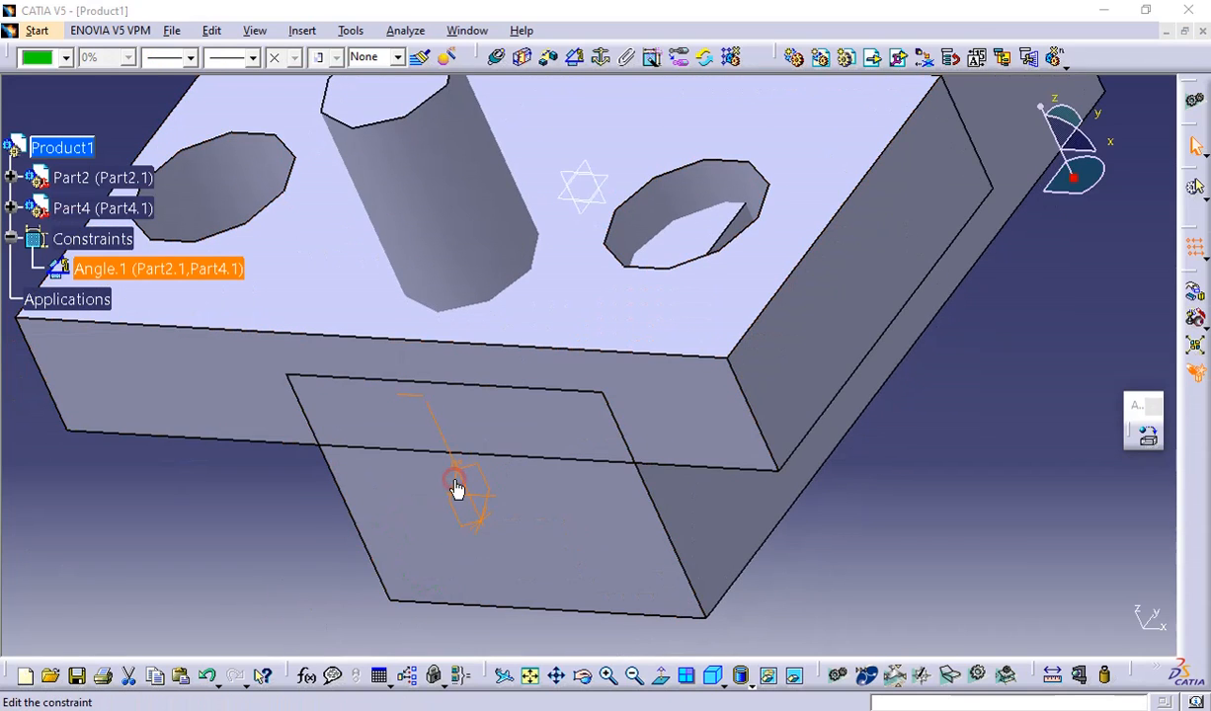
pyautogui.click(569, 494)
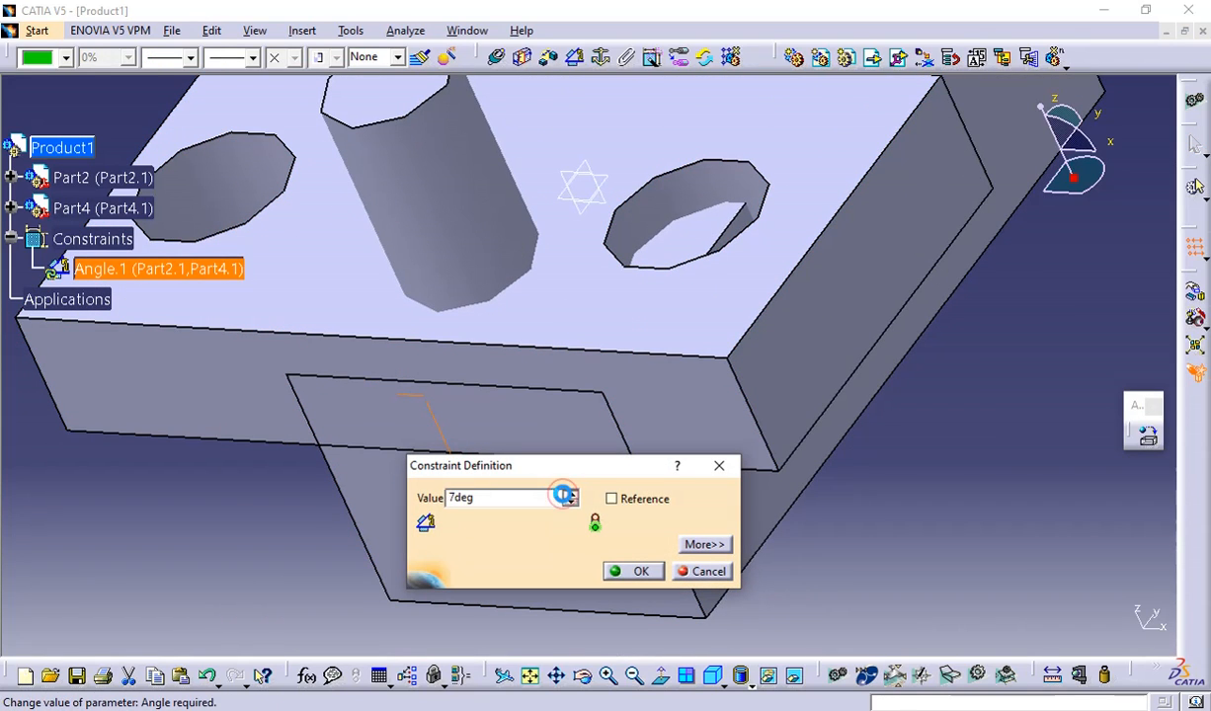
pyautogui.click(637, 571)
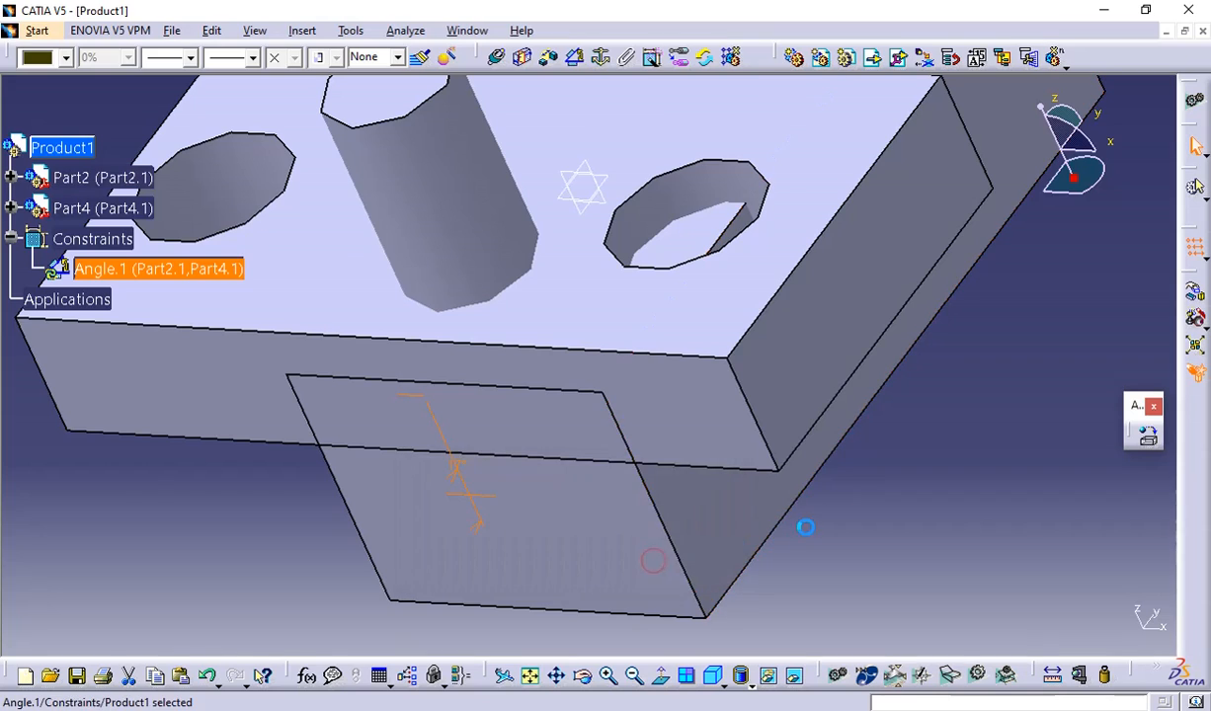
pyautogui.moveTo(871, 492); pyautogui.dragTo(859, 691, button='middle')
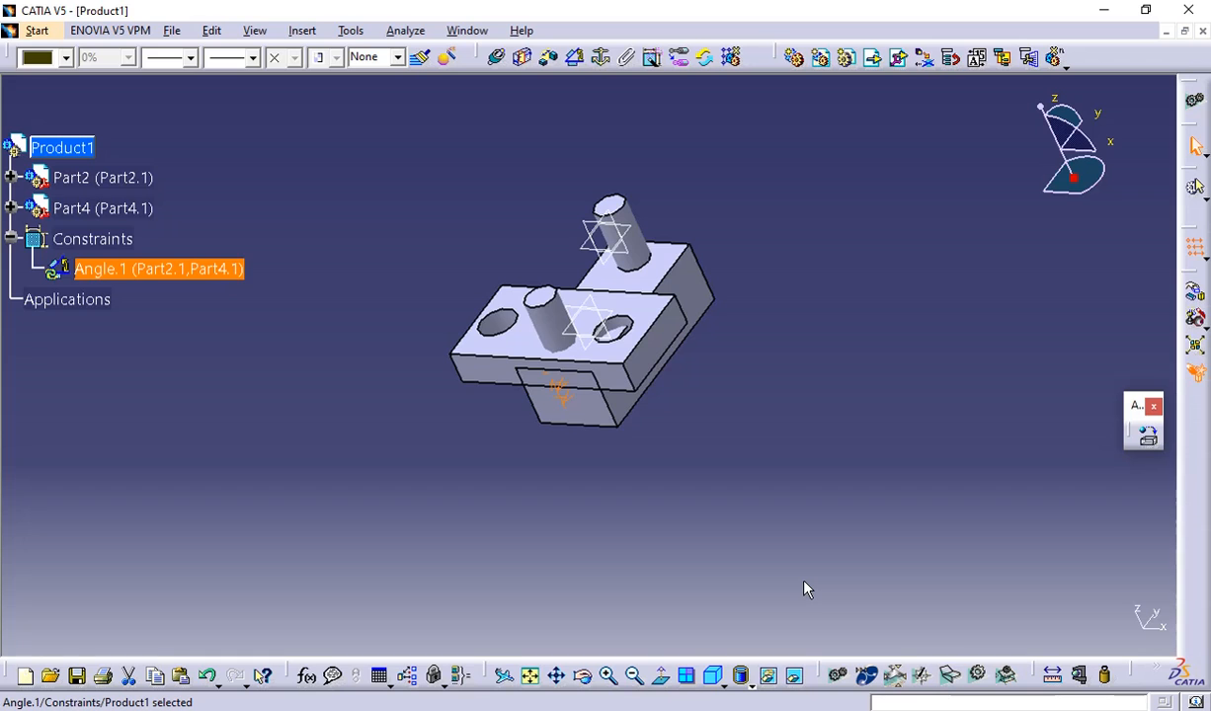
pyautogui.click(779, 409)
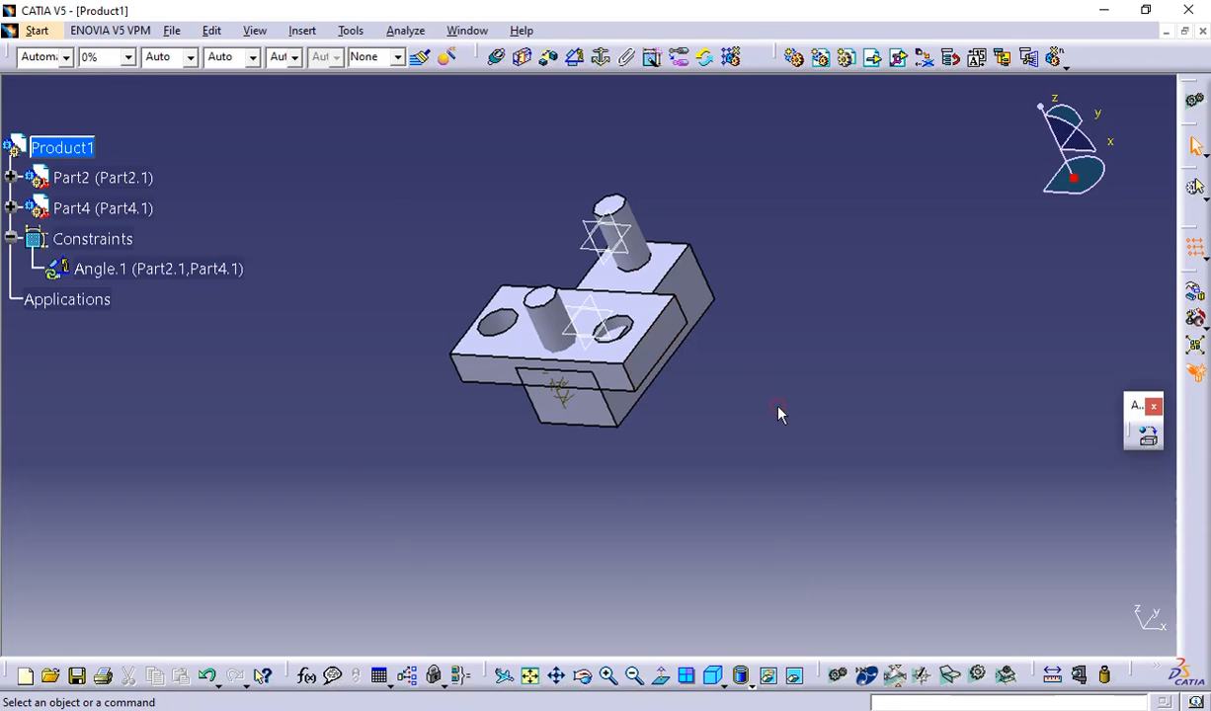
# - Update the angle constraint so the block rotates relative to the plate
pyautogui.moveTo(779, 408); pyautogui.dragTo(709, 297, button='middle')
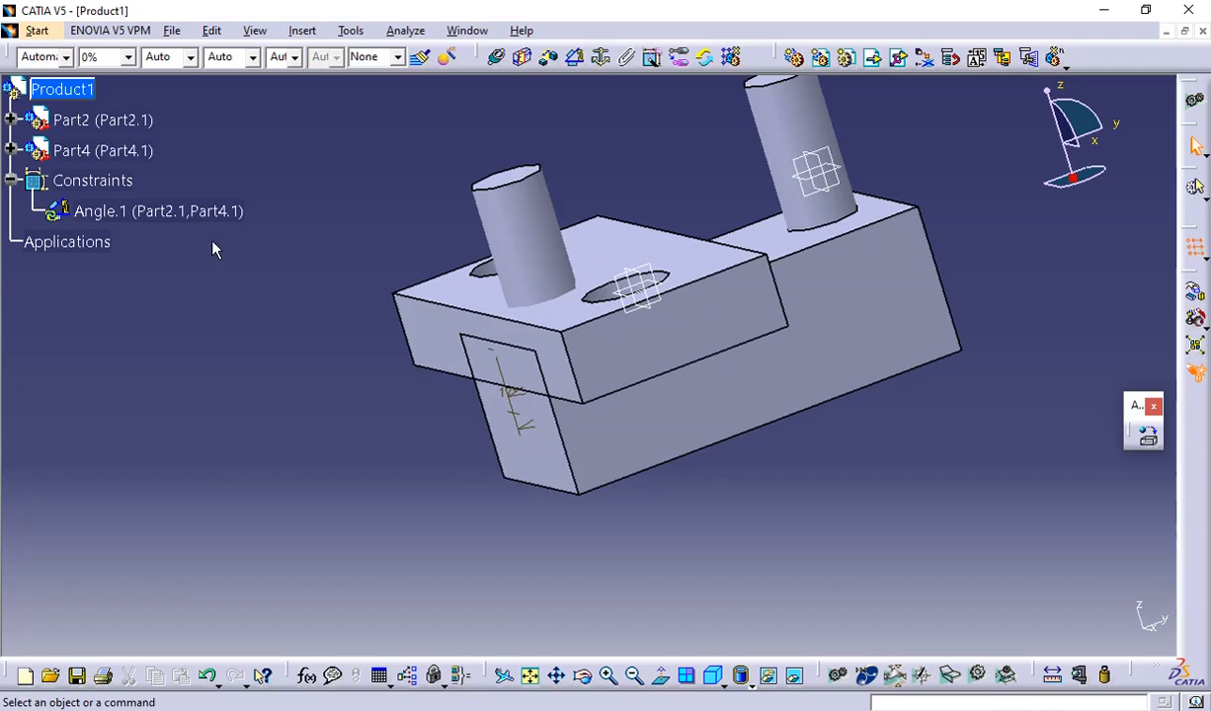
pyautogui.doubleClick(147, 216)
pyautogui.rightClick(148, 223)
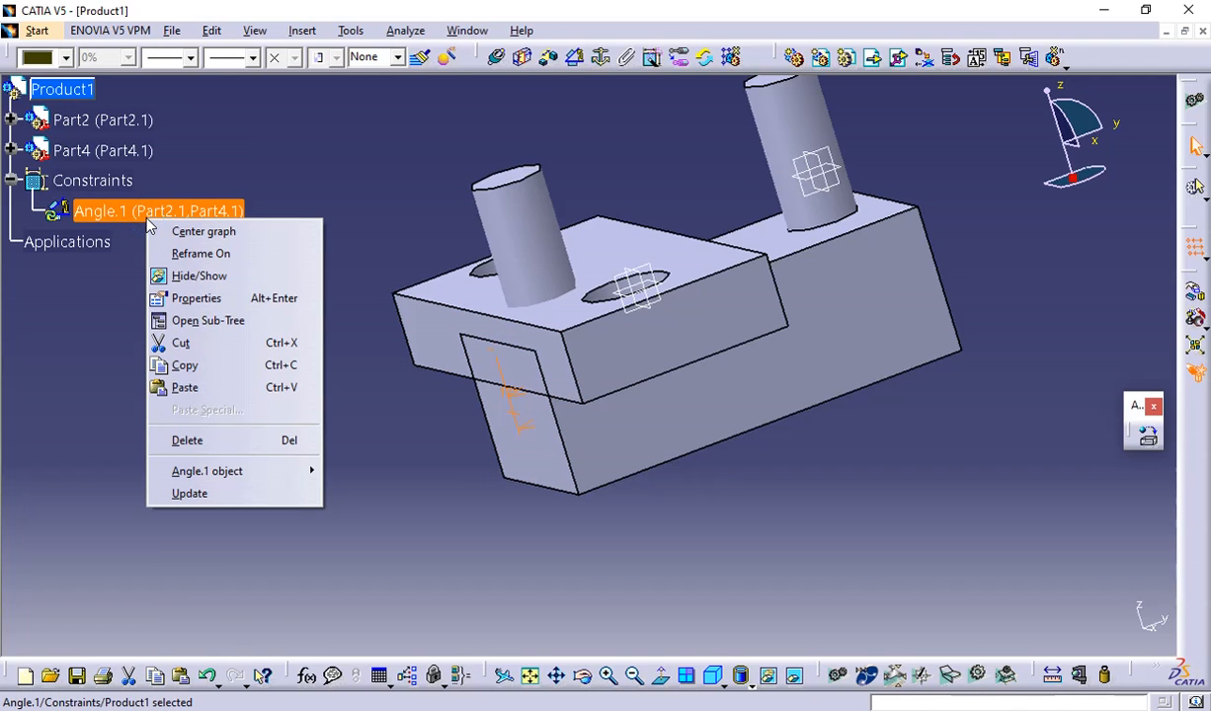
pyautogui.click(224, 490)
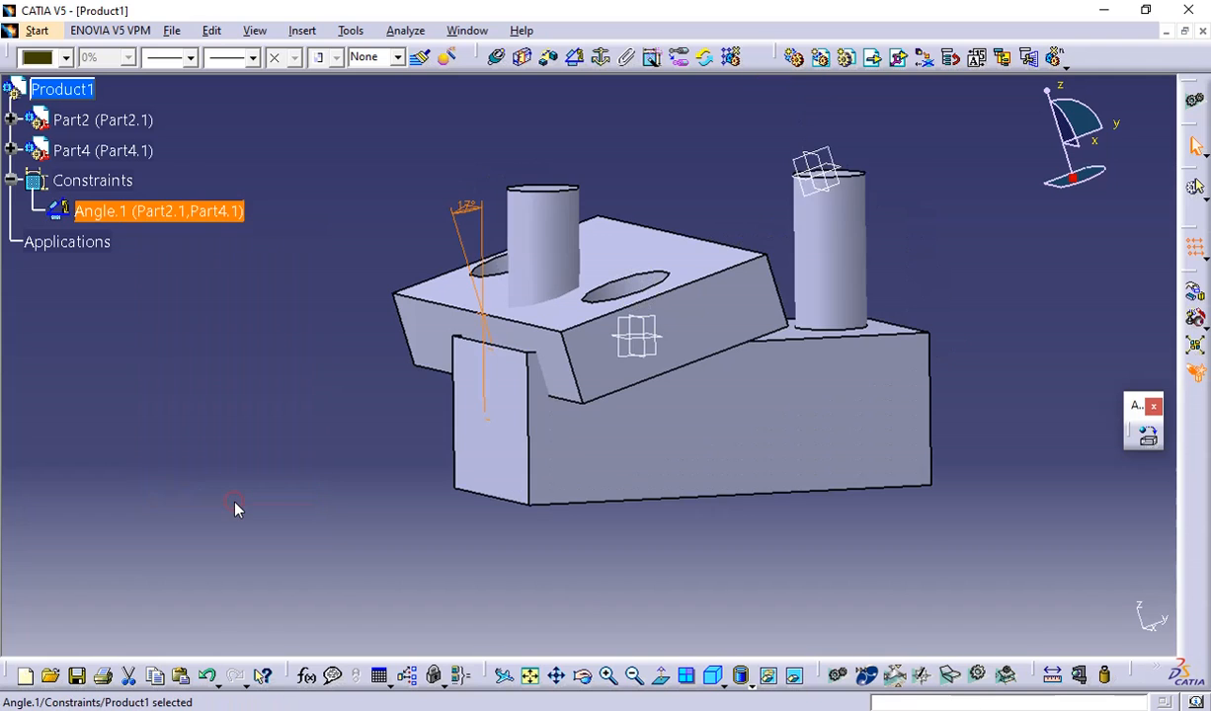
pyautogui.click(226, 457)
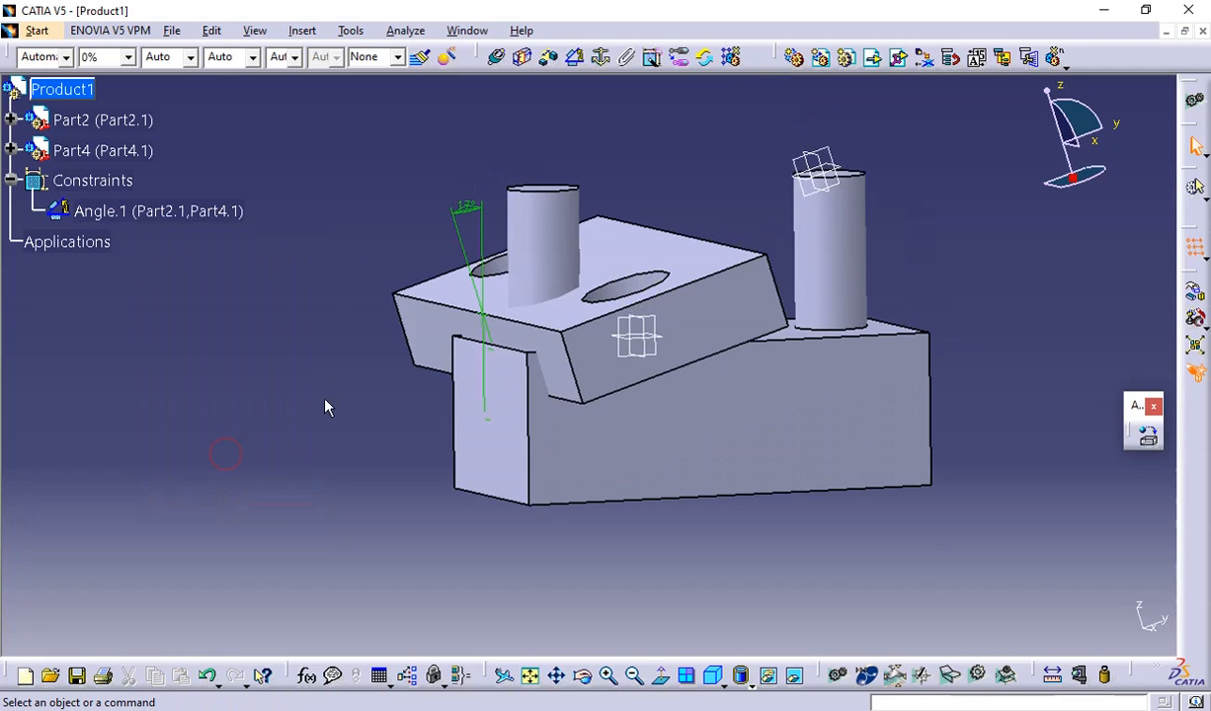
pyautogui.moveTo(327, 407); pyautogui.dragTo(327, 460, button='middle')
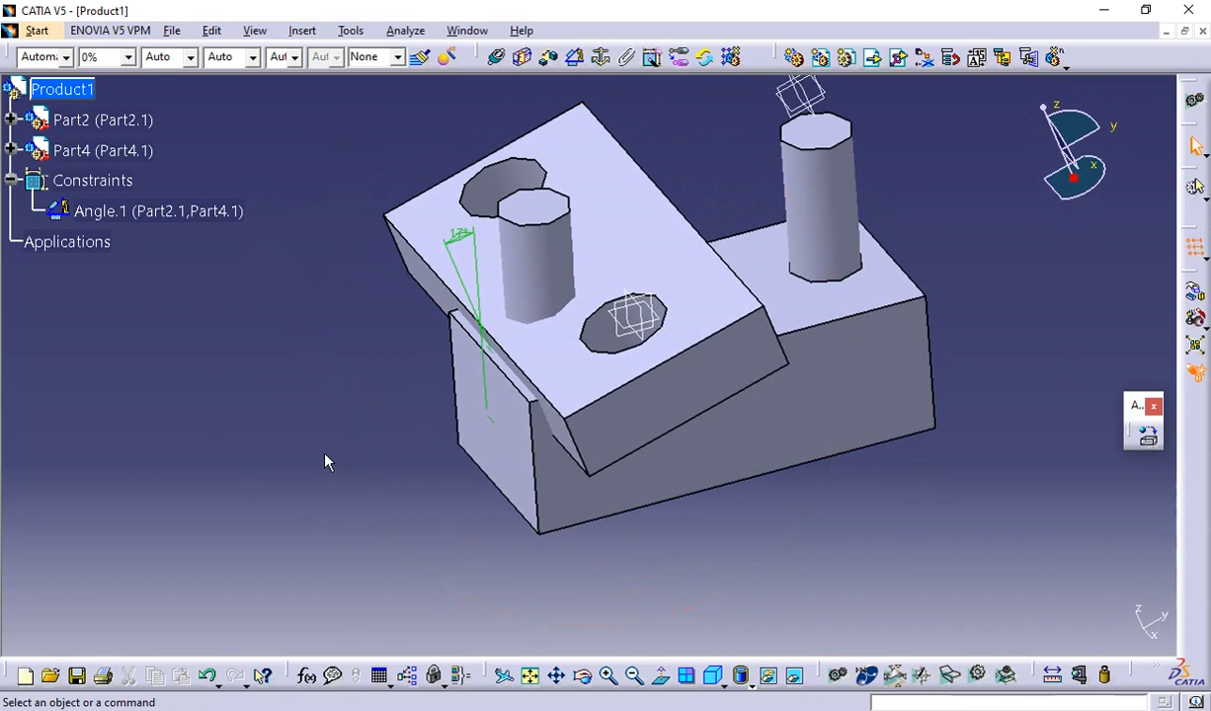
# - Delete the angle constraint, and undo back to the state before the Smart Moves, with block and plate apart
pyautogui.click(117, 212)
pyautogui.press('Delete')
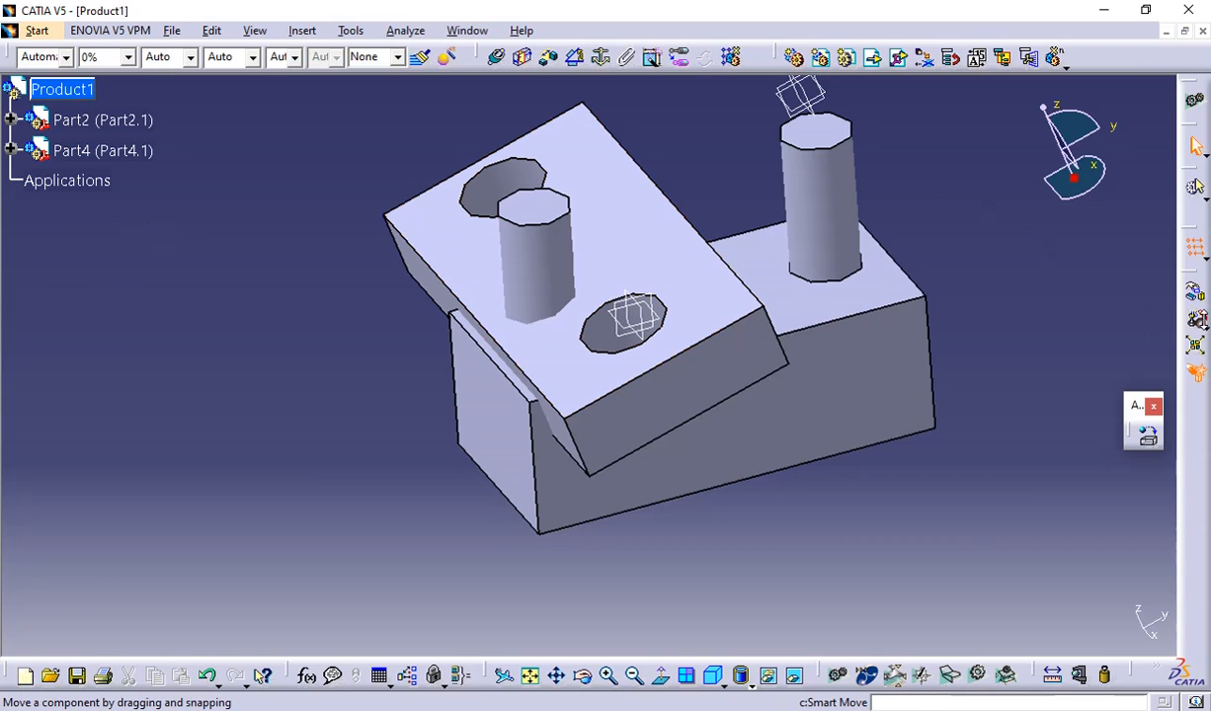
pyautogui.hotkey('ctrl', 'z')
pyautogui.hotkey('ctrl', 'z')
pyautogui.hotkey('ctrl', 'z')
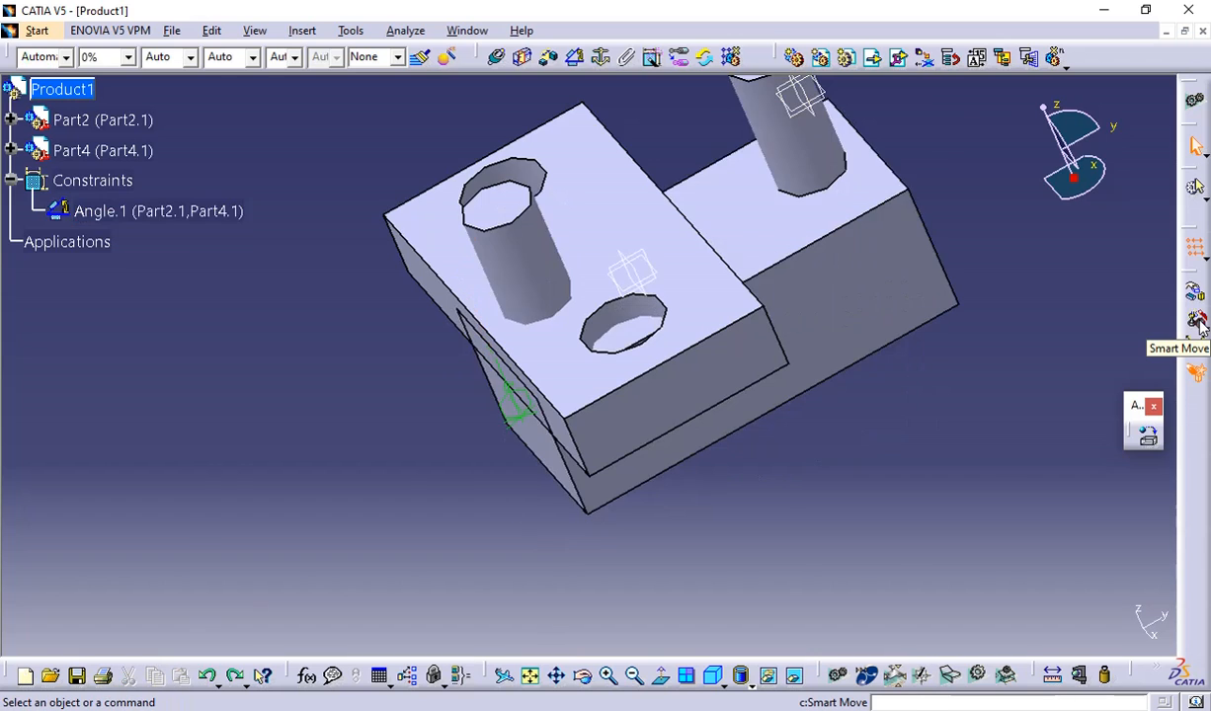
pyautogui.hotkey('ctrl', 'z')
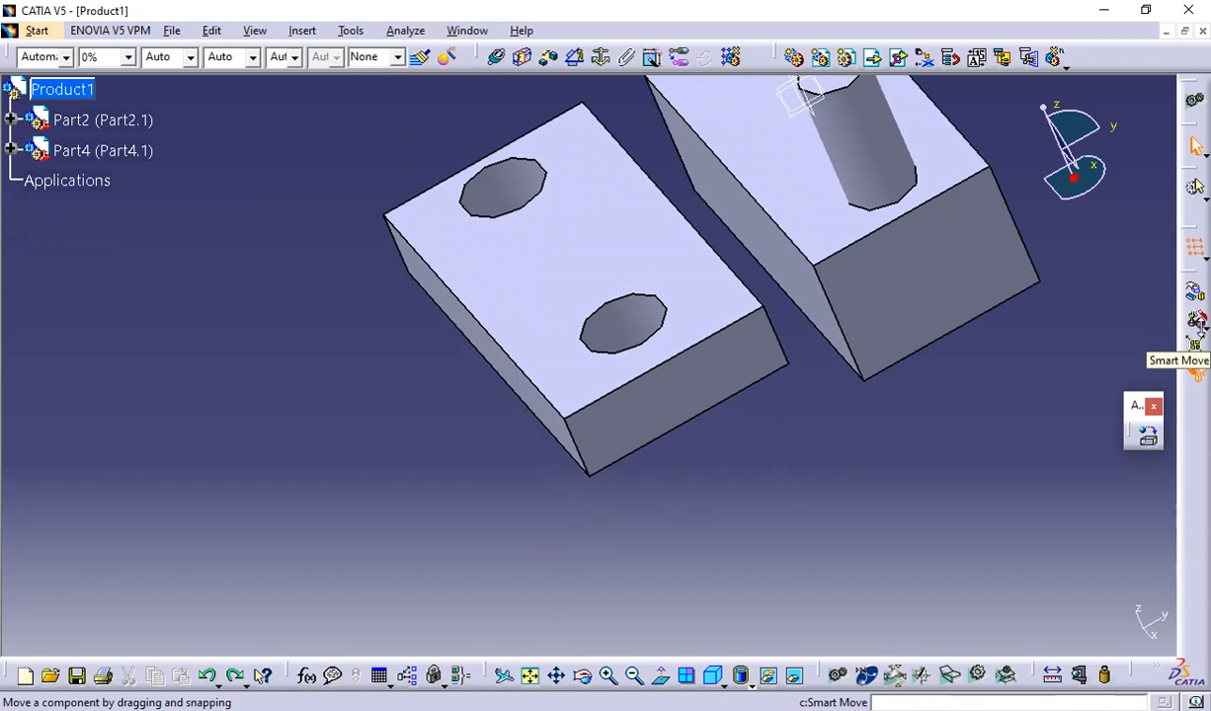
# - Restart Smart Move and raise Parallelism to first priority in the Quick Constraint list
pyautogui.click(1196, 321)
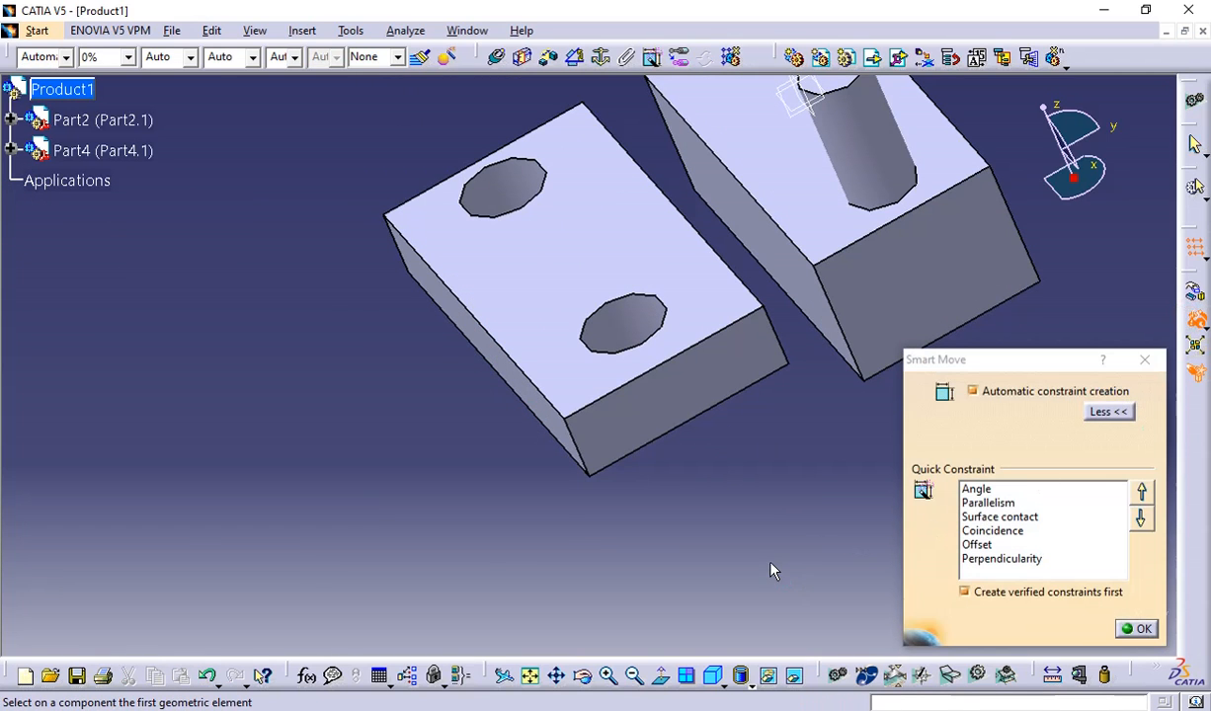
pyautogui.moveTo(771, 568); pyautogui.dragTo(503, 616, button='middle')
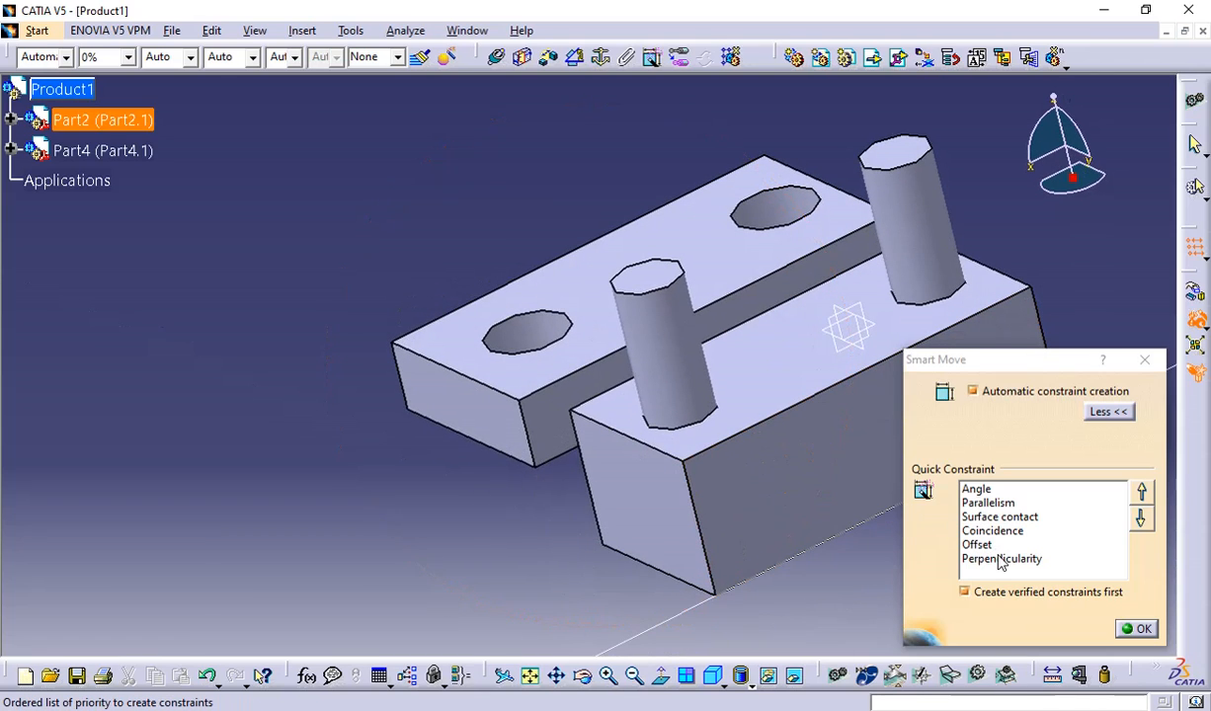
pyautogui.click(981, 505)
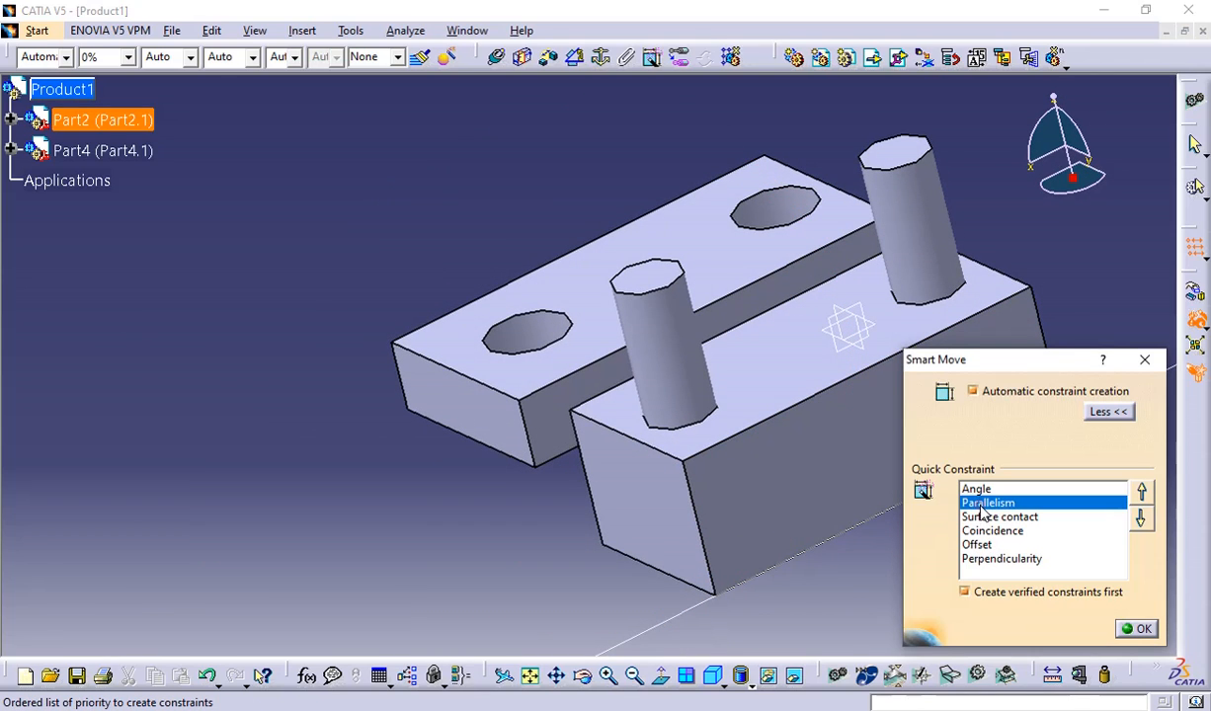
pyautogui.click(1142, 491)
# - Smart Move the plate's end face onto the block's long side face and confirm to create a parallelism constraint
pyautogui.moveTo(386, 607); pyautogui.dragTo(215, 484, button='middle')
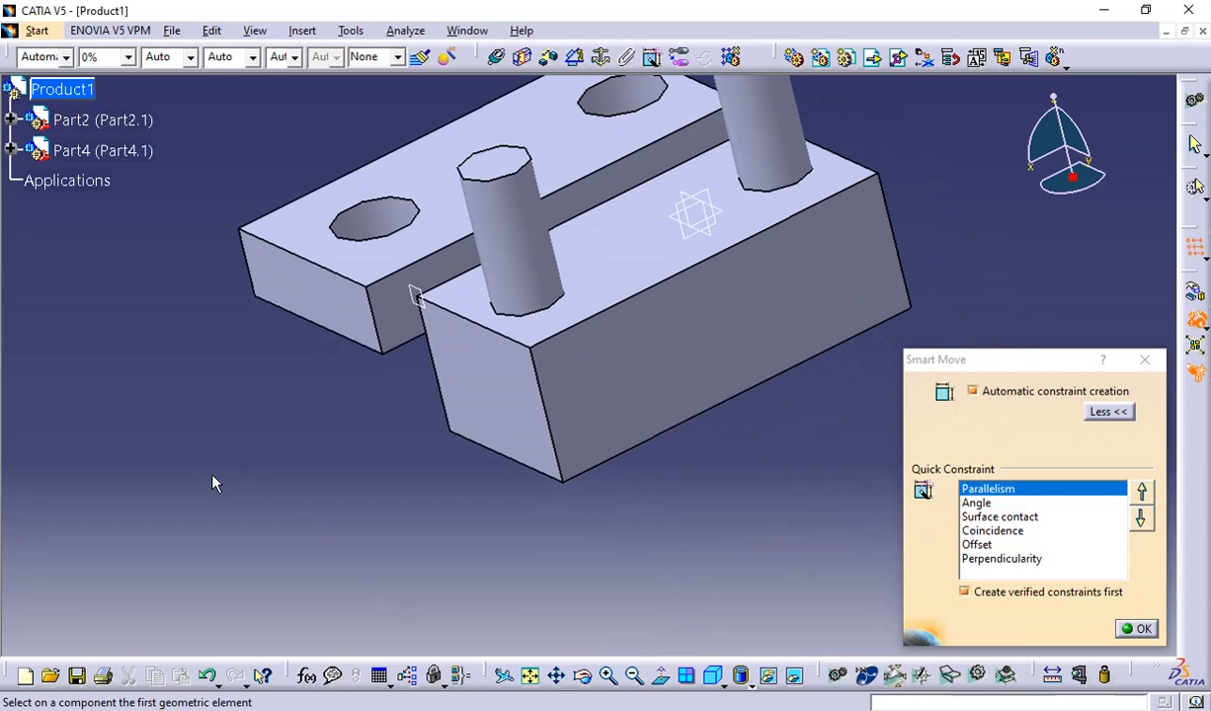
pyautogui.click(343, 308)
pyautogui.click(613, 417)
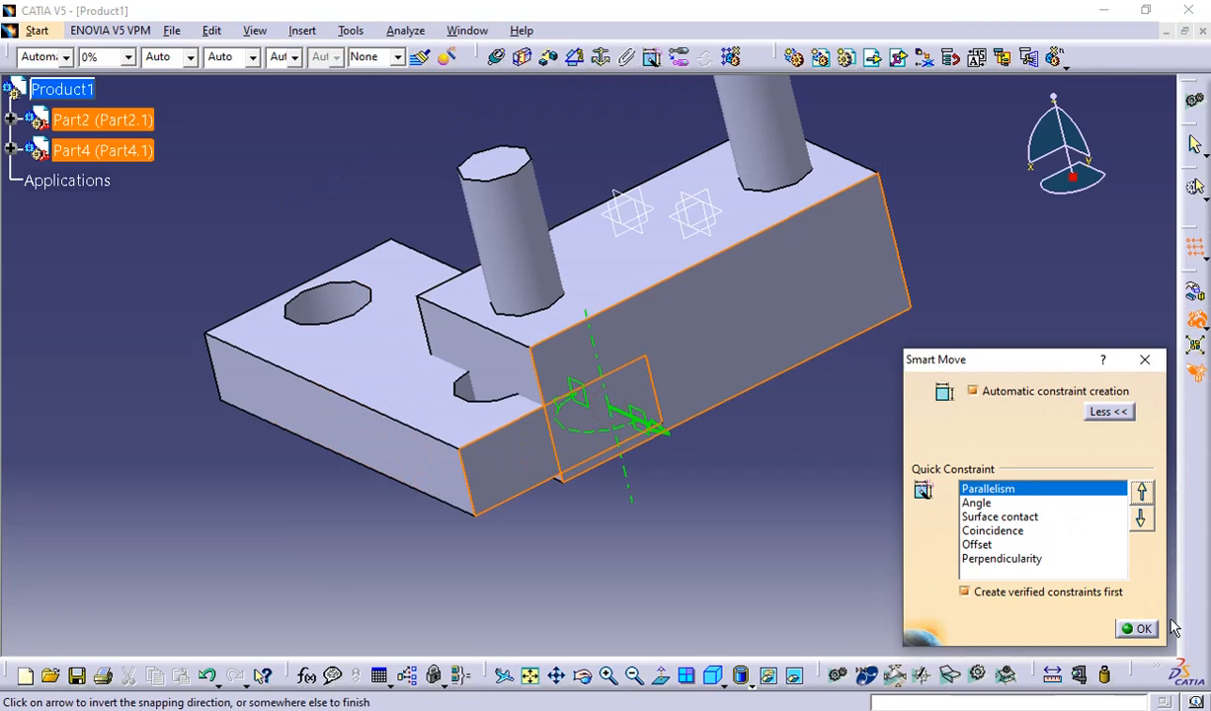
pyautogui.click(1141, 630)
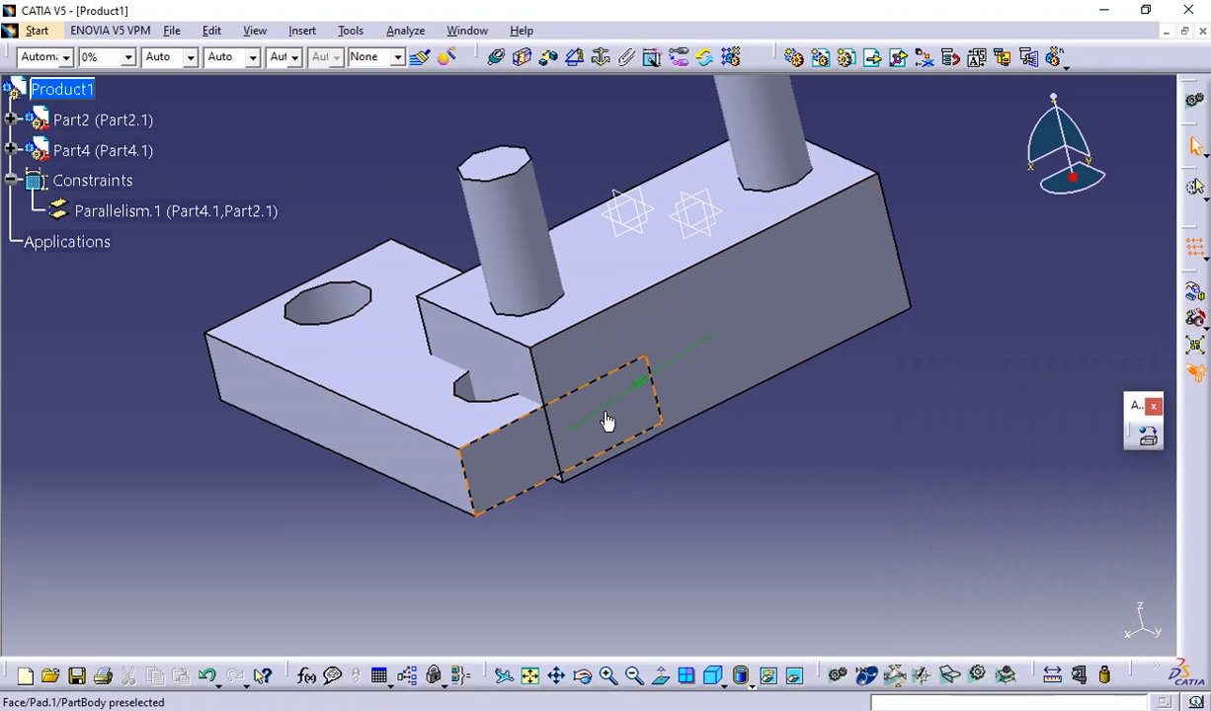
pyautogui.moveTo(766, 489); pyautogui.dragTo(757, 432, button='middle')
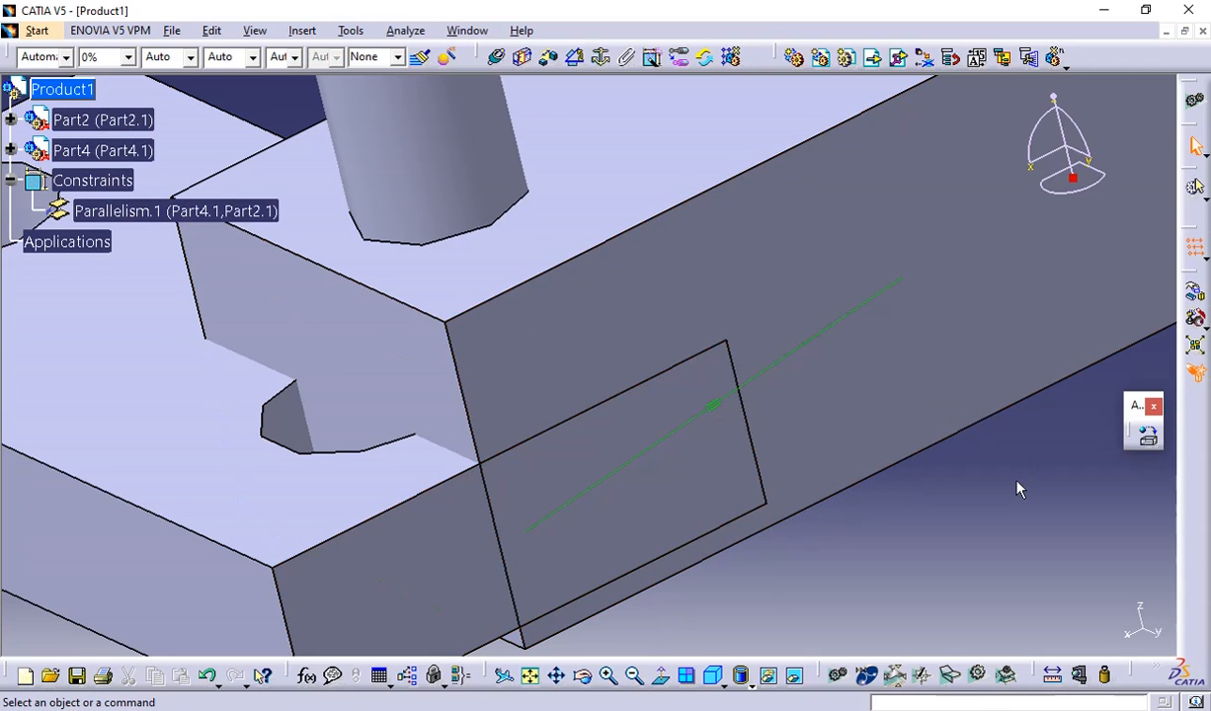
# - Undo the plate's Smart Move and its parallelism constraint, putting the plate back beside the block
pyautogui.click(1196, 318)
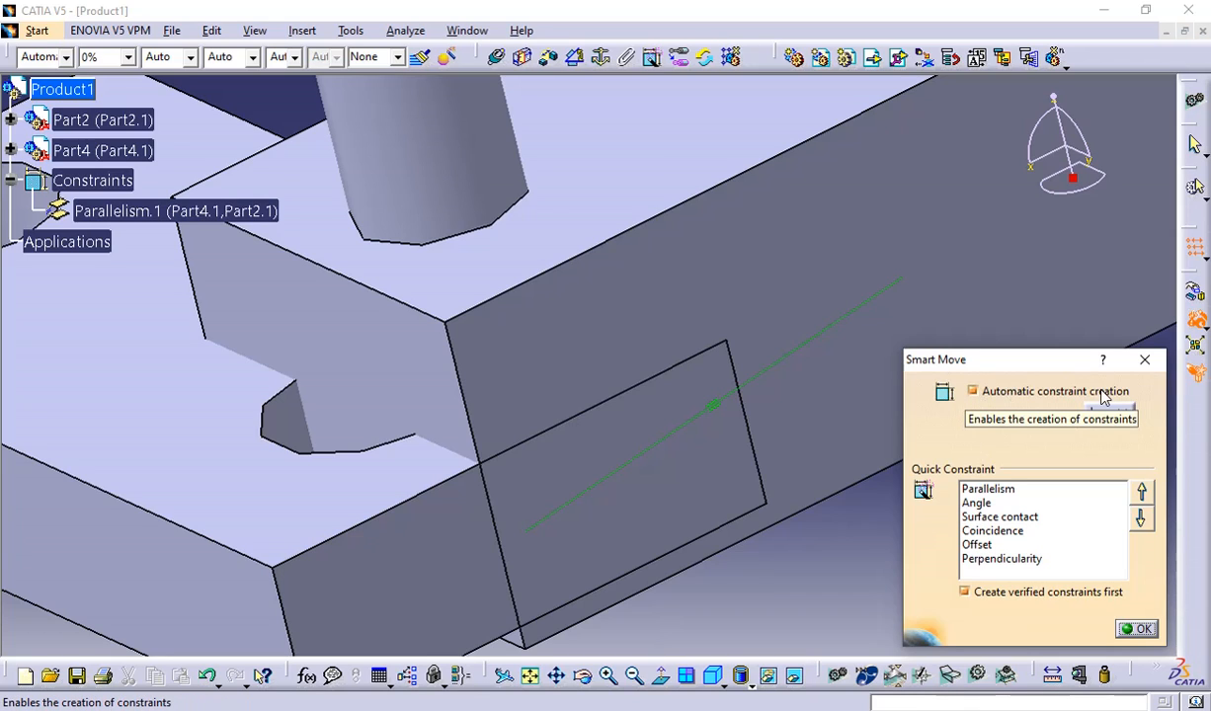
pyautogui.click(1140, 630)
pyautogui.middleClick(997, 572)
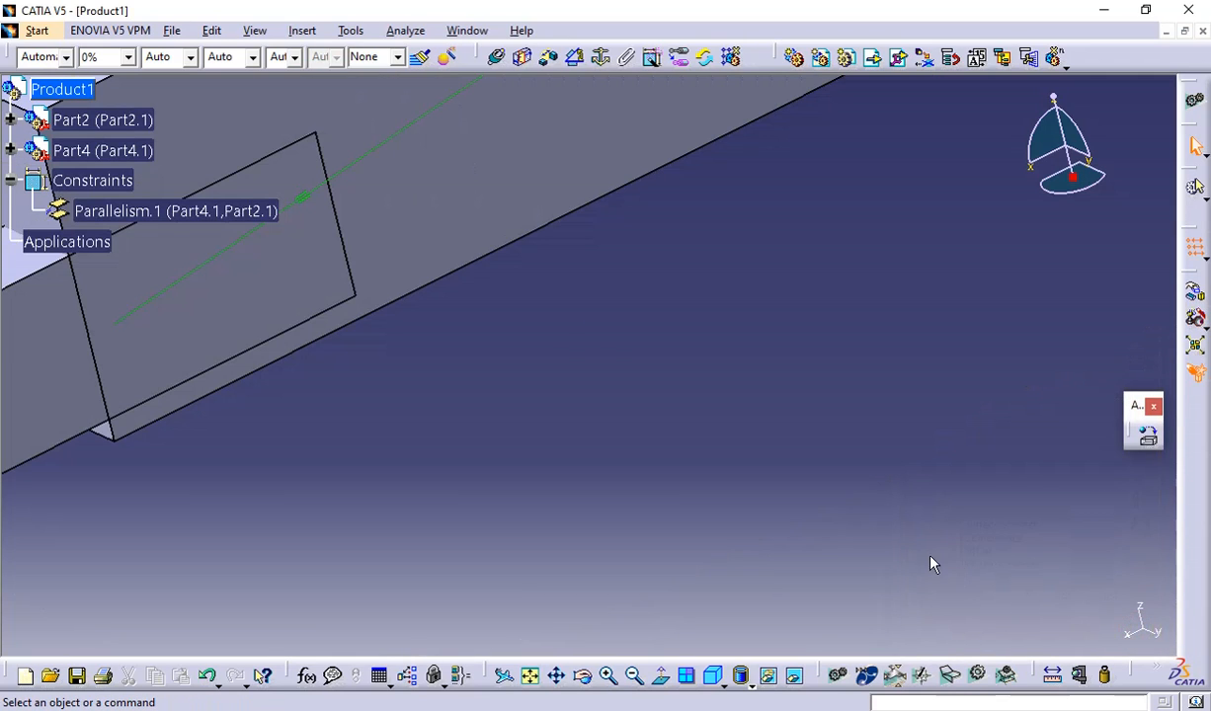
pyautogui.moveTo(928, 553); pyautogui.dragTo(957, 657, button='middle')
pyautogui.hotkey('ctrl', 'z')
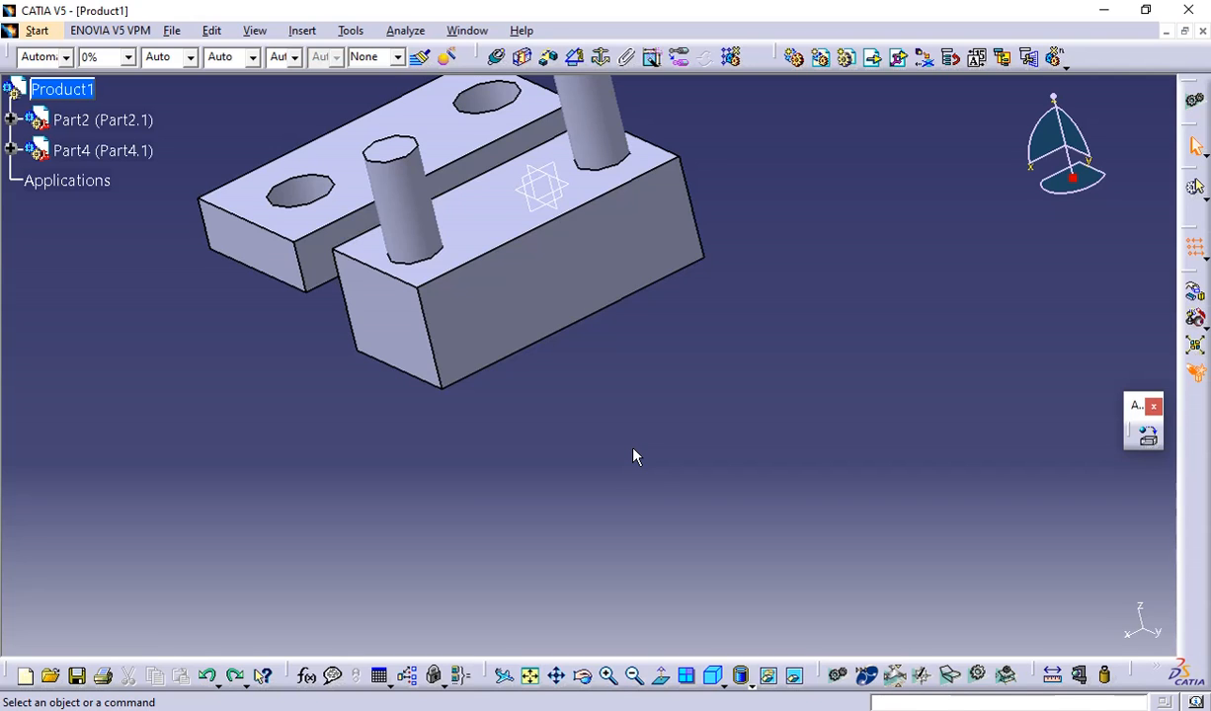
pyautogui.moveTo(595, 448); pyautogui.dragTo(633, 545, button='middle')
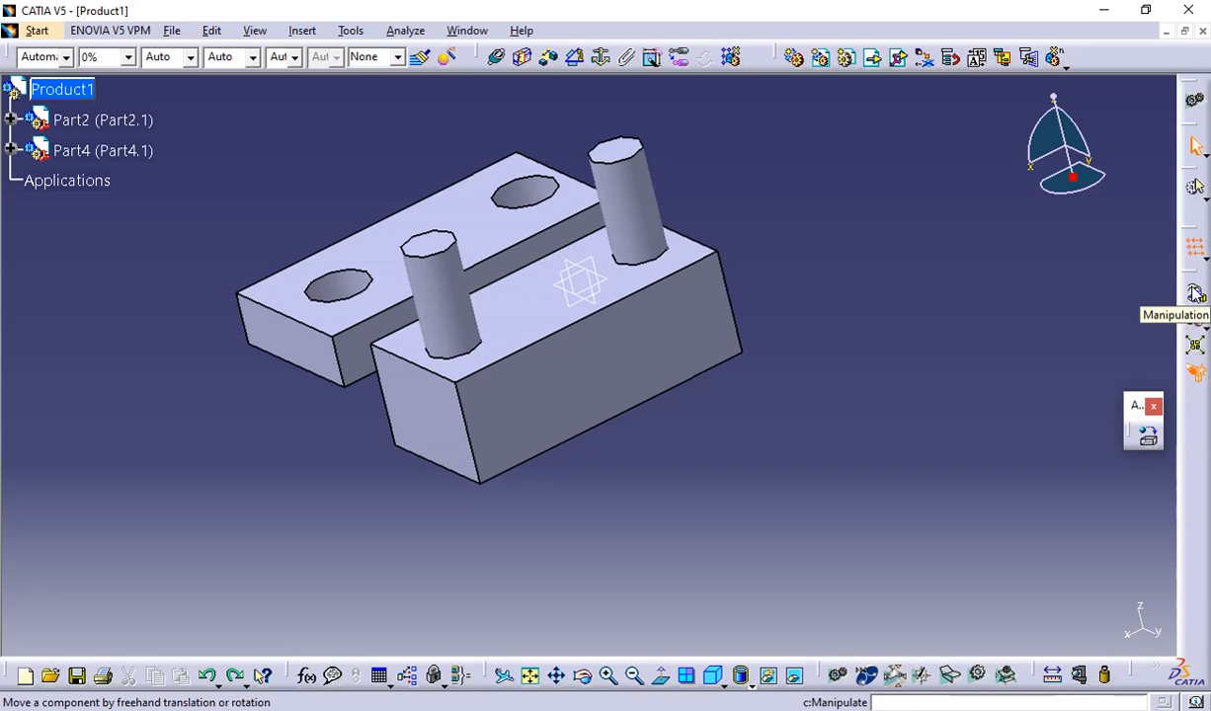
# - Set the compass to snap automatically to the selected object and select the block's long side face
pyautogui.rightClick(1064, 192)
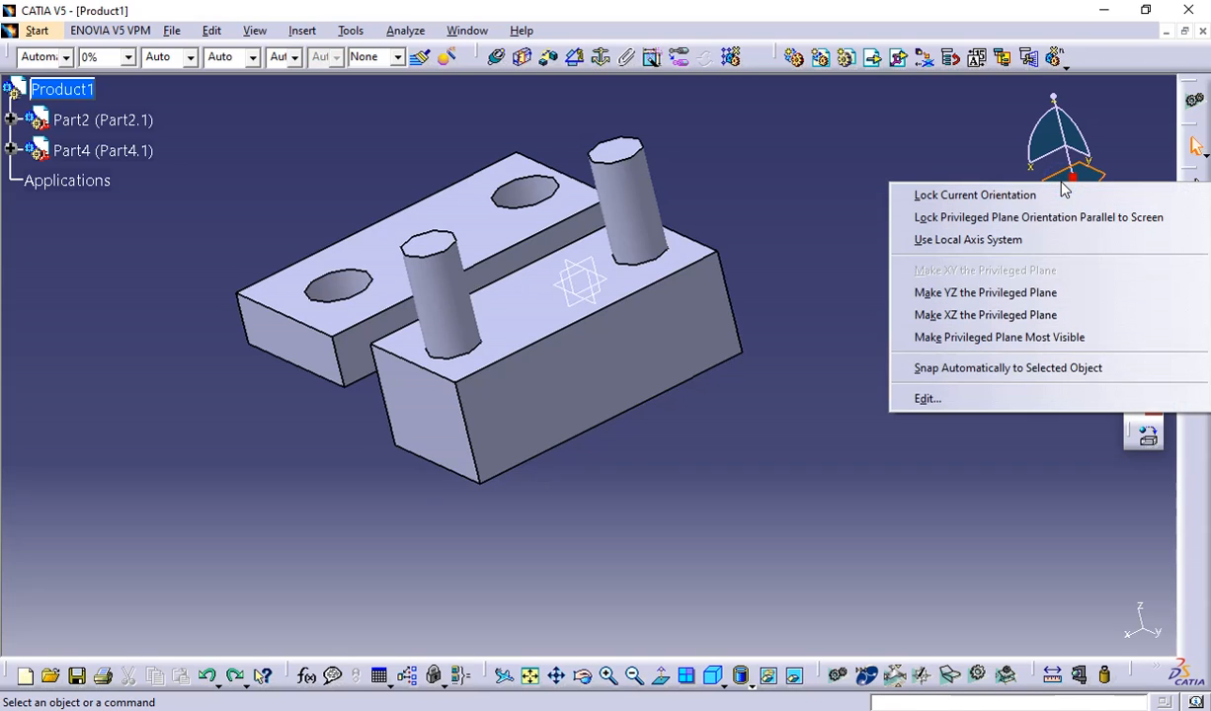
pyautogui.click(1021, 368)
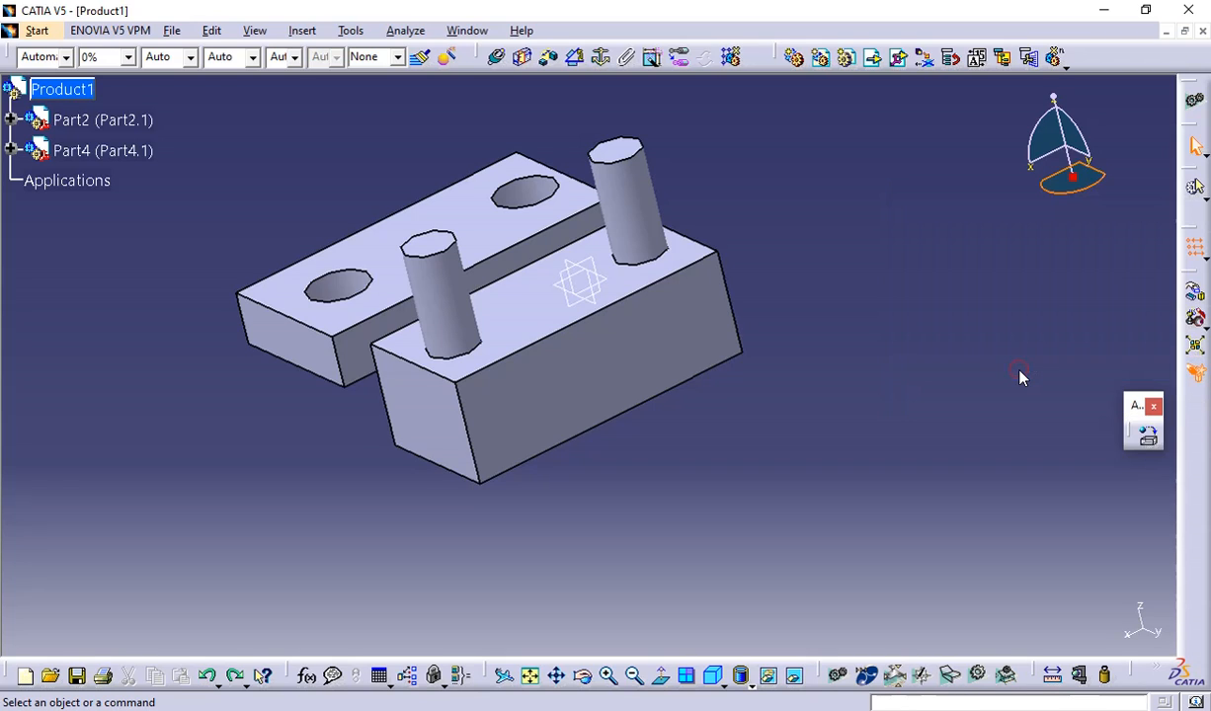
pyautogui.click(613, 367)
pyautogui.moveTo(727, 299); pyautogui.dragTo(770, 276, button='middle')
pyautogui.click(821, 441)
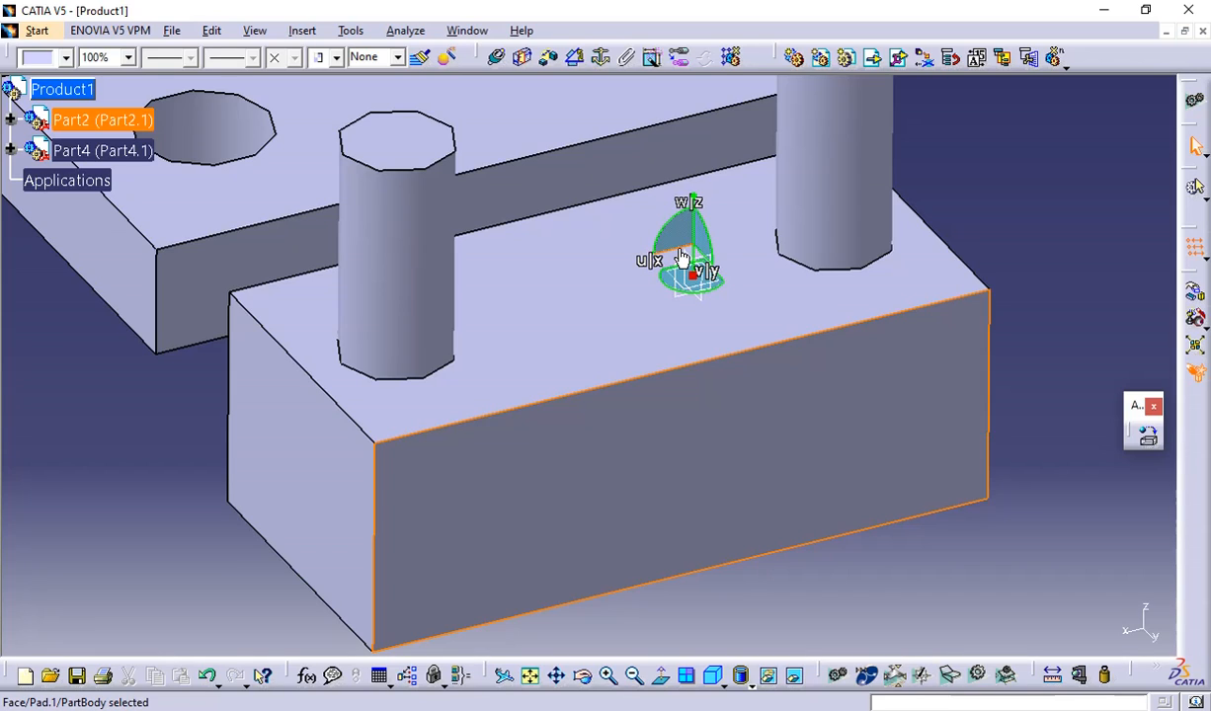
# - Reposition the block relative to the plate using the snapped compass
pyautogui.moveTo(681, 259)
pyautogui.mouseDown()
pyautogui.moveTo(541, 305)
pyautogui.moveTo(546, 326)
pyautogui.mouseUp()
pyautogui.moveTo(609, 352); pyautogui.dragTo(591, 411, button='middle')
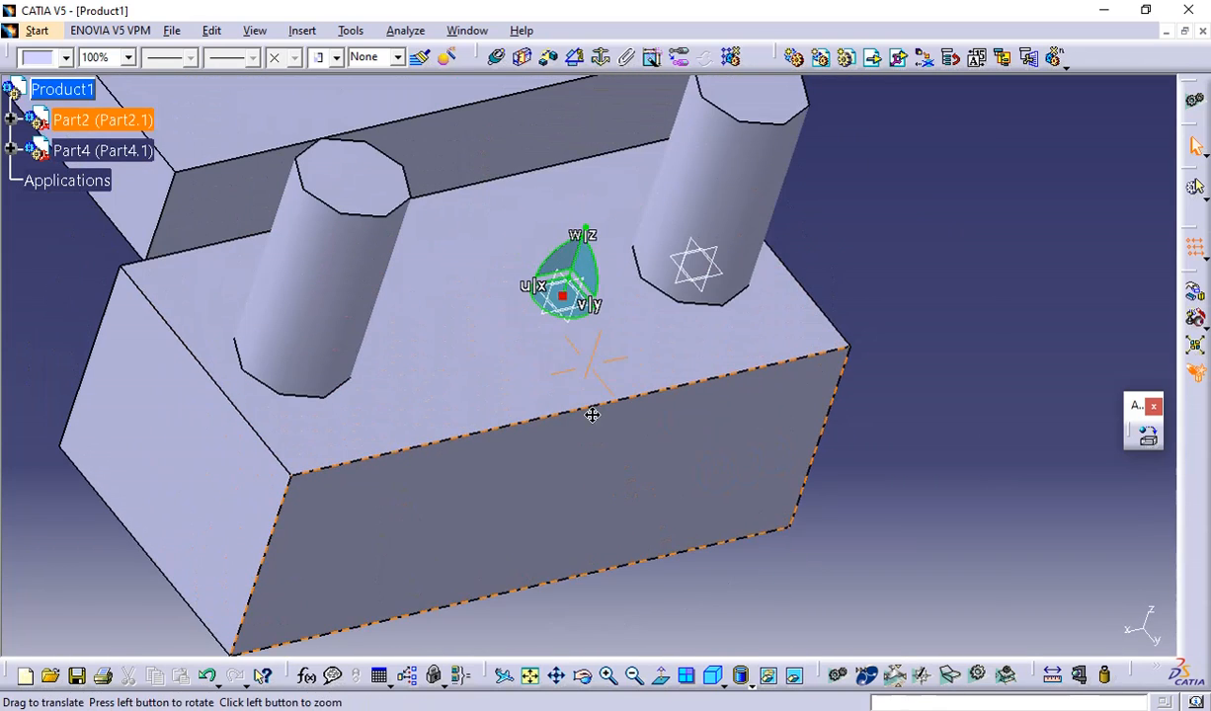
pyautogui.click(561, 327)
pyautogui.moveTo(561, 327); pyautogui.dragTo(680, 313)
pyautogui.moveTo(841, 260); pyautogui.dragTo(734, 378, button='middle')
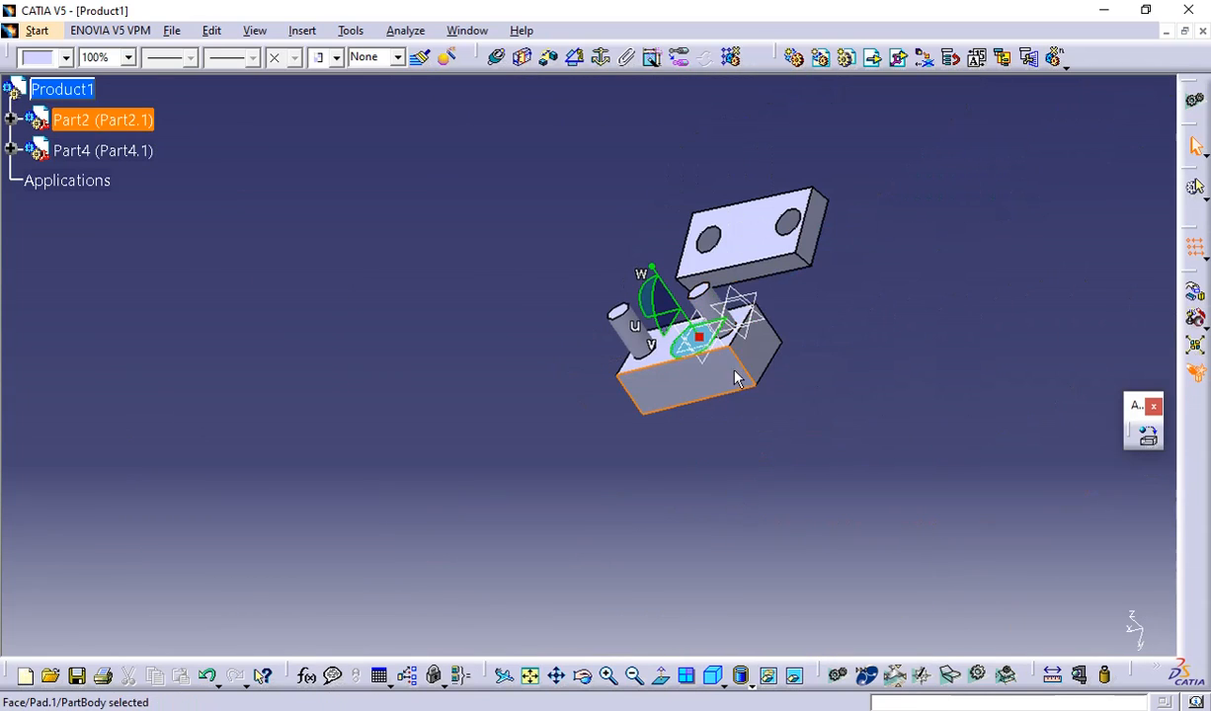
# - Snap the compass to the plate by selecting its holed top face and move the plate away from the block
pyautogui.click(729, 238)
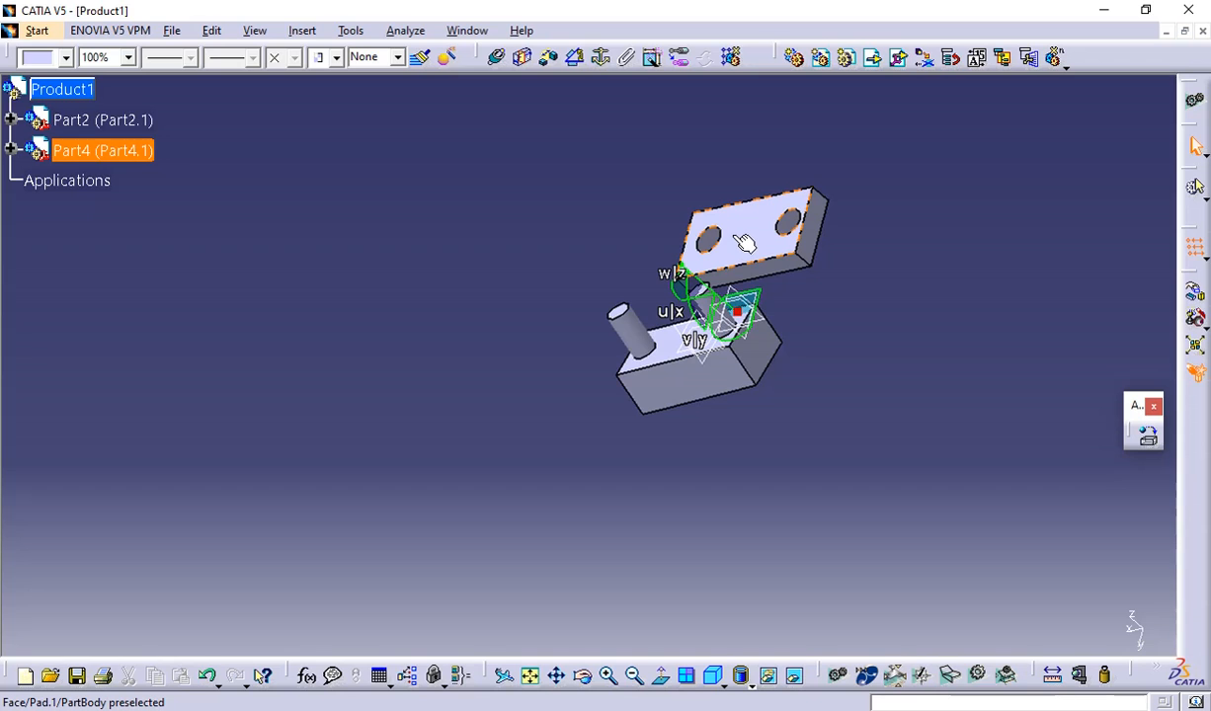
pyautogui.moveTo(851, 382); pyautogui.dragTo(342, 197, button='middle')
pyautogui.moveTo(579, 257); pyautogui.dragTo(639, 372, button='middle')
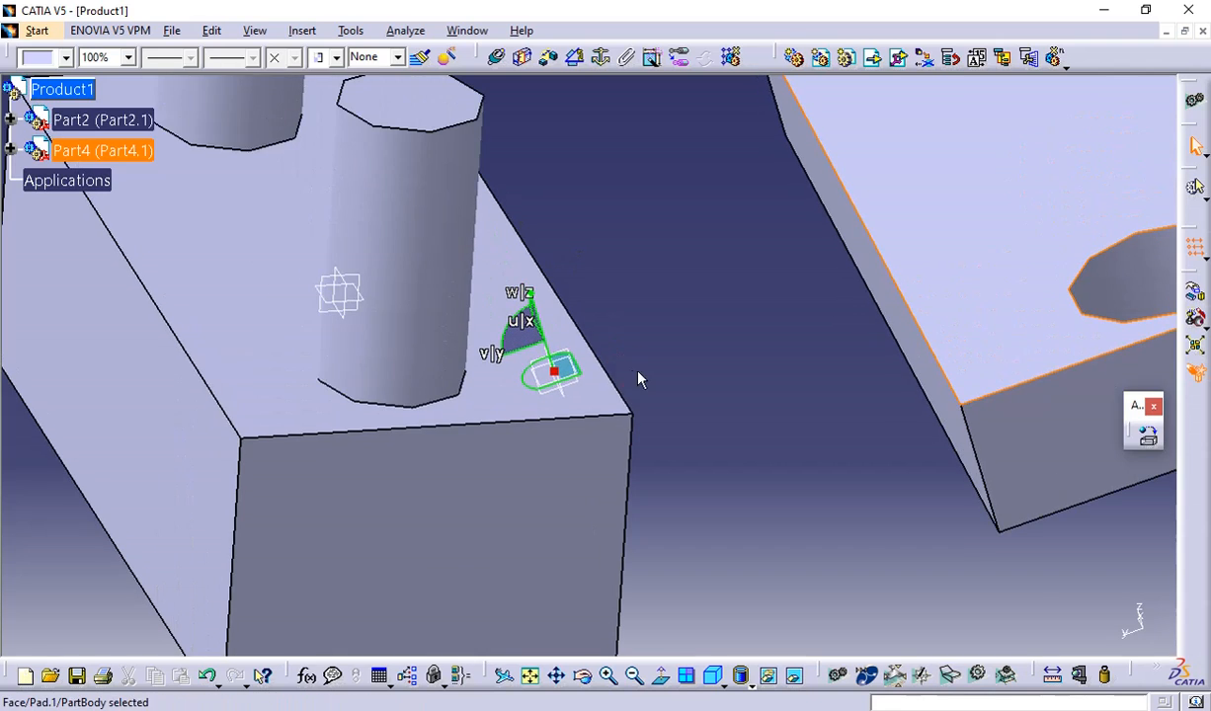
pyautogui.moveTo(566, 388); pyautogui.dragTo(722, 330)
pyautogui.moveTo(723, 331); pyautogui.dragTo(774, 487, button='middle')
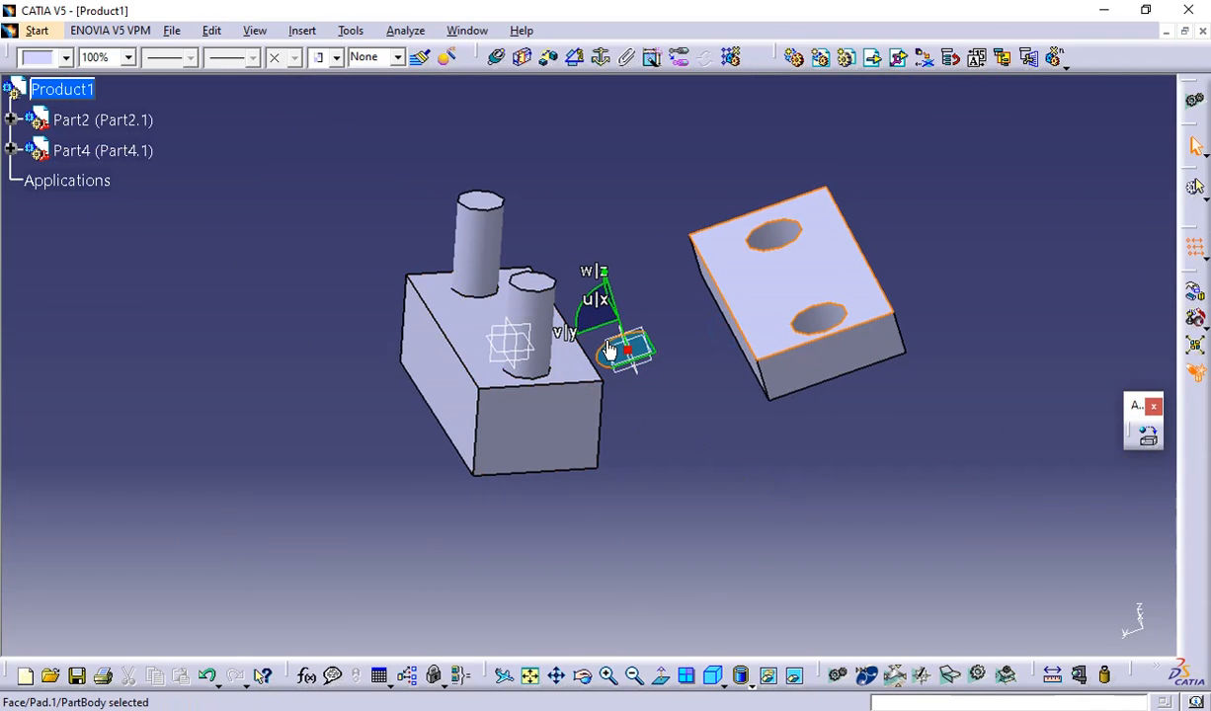
# - Rotate the plate about its vertical axis with the compass and shift it farther from the block
pyautogui.moveTo(608, 341); pyautogui.dragTo(700, 300)
pyautogui.moveTo(528, 527); pyautogui.dragTo(933, 414, button='middle')
pyautogui.moveTo(353, 390); pyautogui.dragTo(652, 435, button='middle')
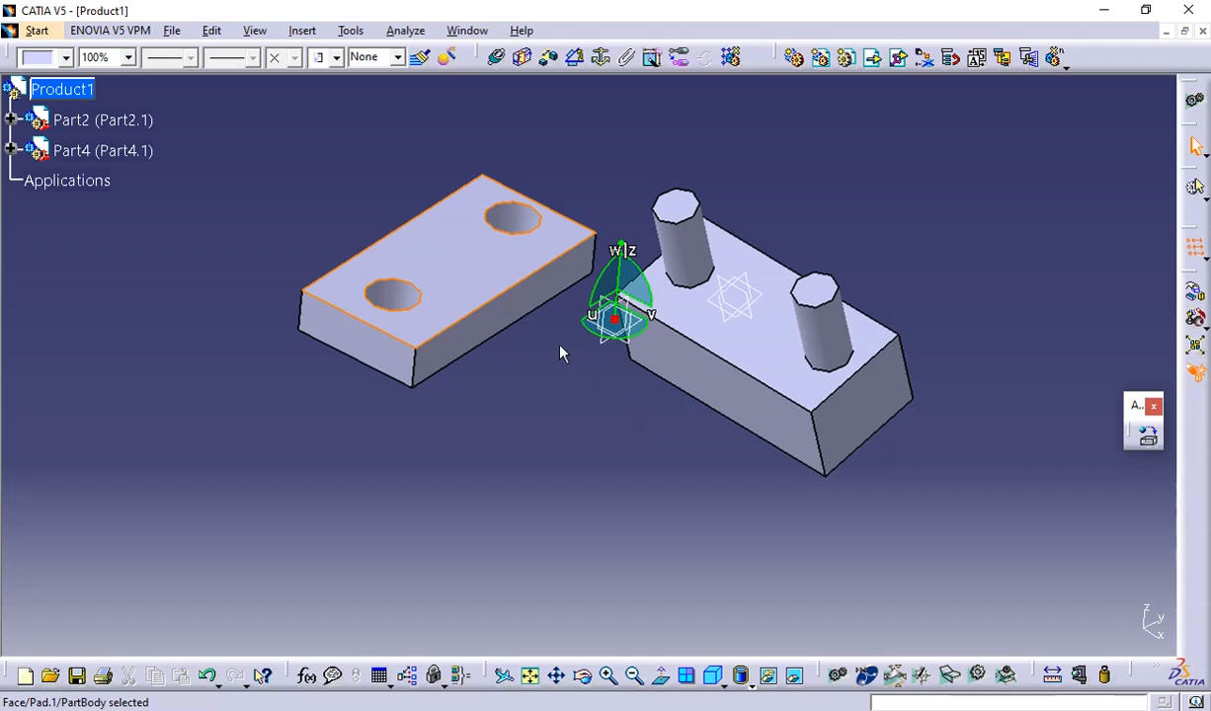
pyautogui.moveTo(593, 296); pyautogui.dragTo(571, 237)
pyautogui.moveTo(621, 316); pyautogui.dragTo(494, 312)
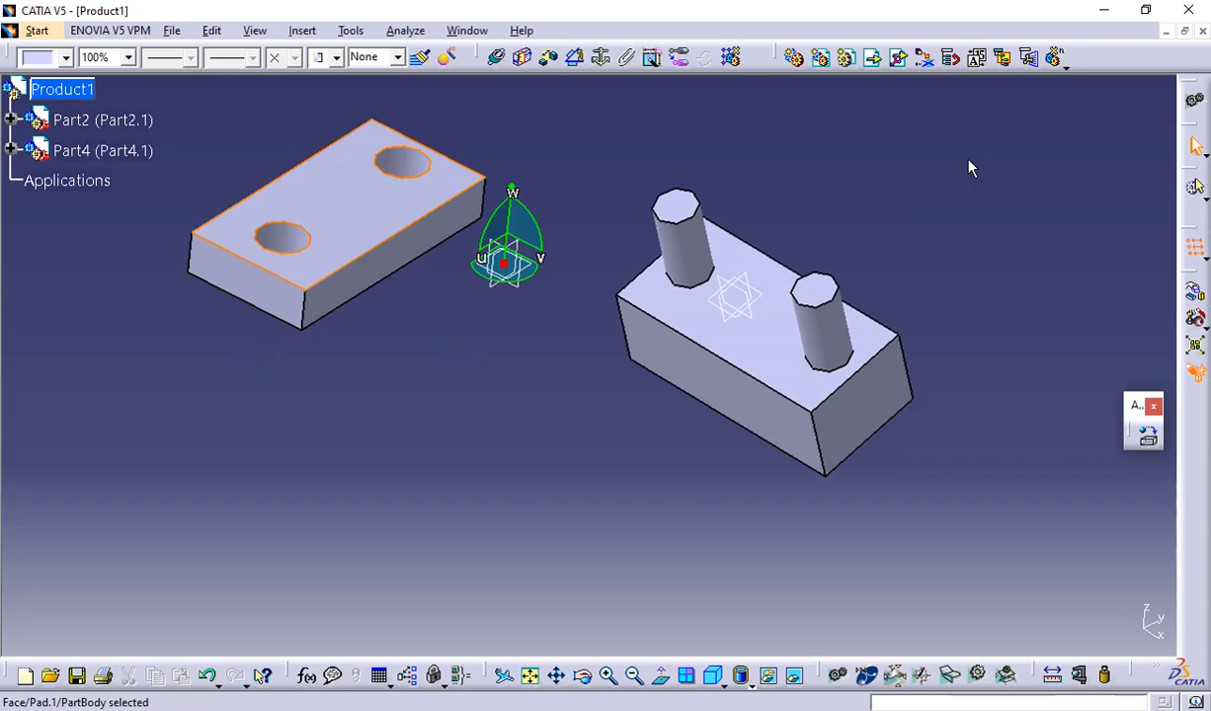
# - Detach the compass from the plate, turn off automatic snapping to the selected object, and test it by selecting the plate
pyautogui.moveTo(502, 262); pyautogui.dragTo(1084, 183)
pyautogui.rightClick(1085, 184)
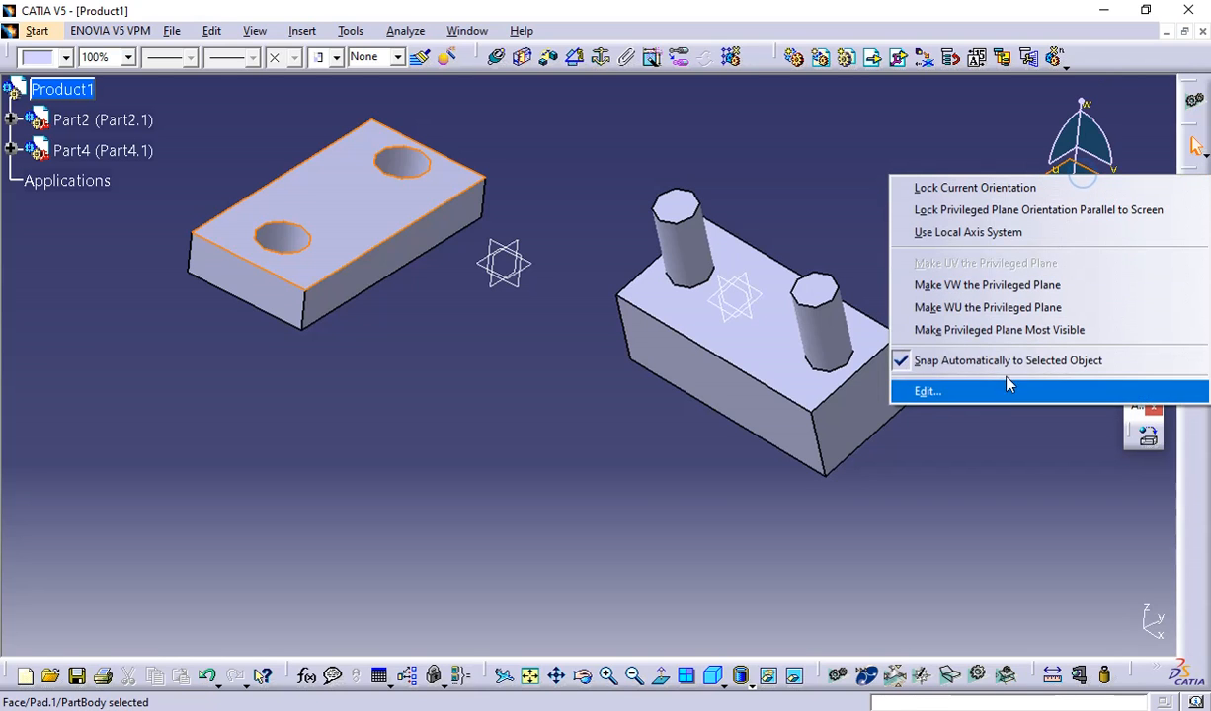
pyautogui.click(969, 363)
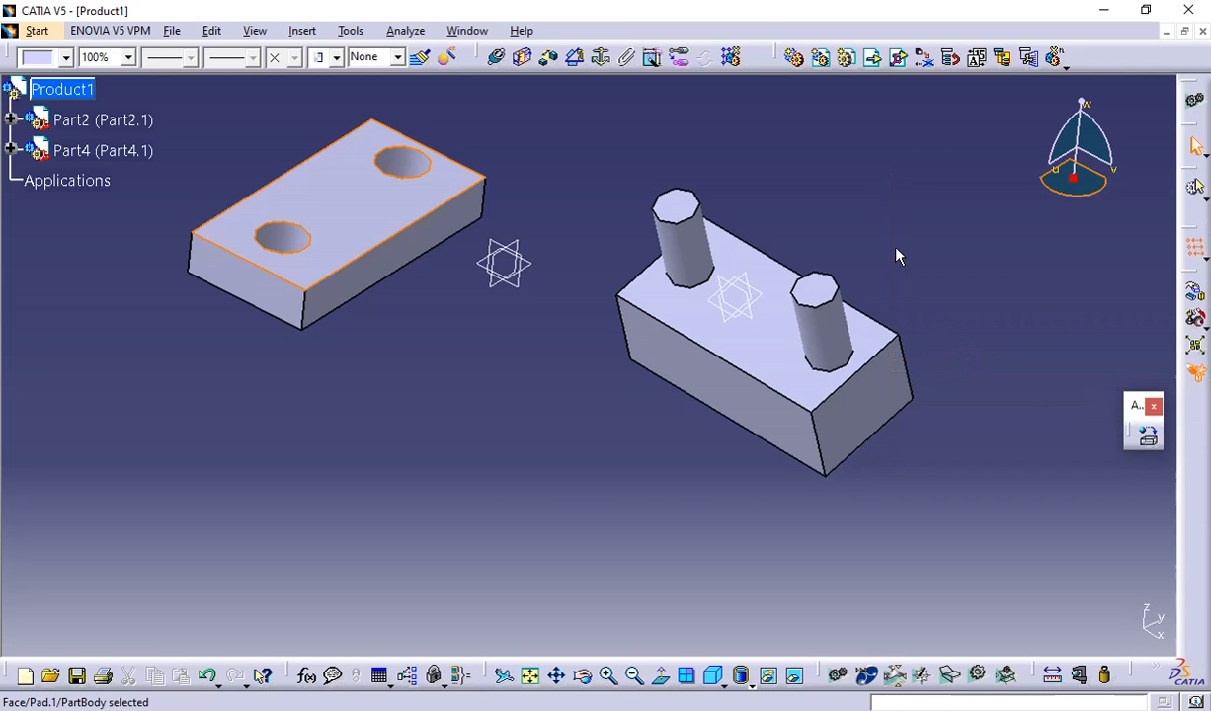
pyautogui.click(1001, 195)
pyautogui.click(386, 214)
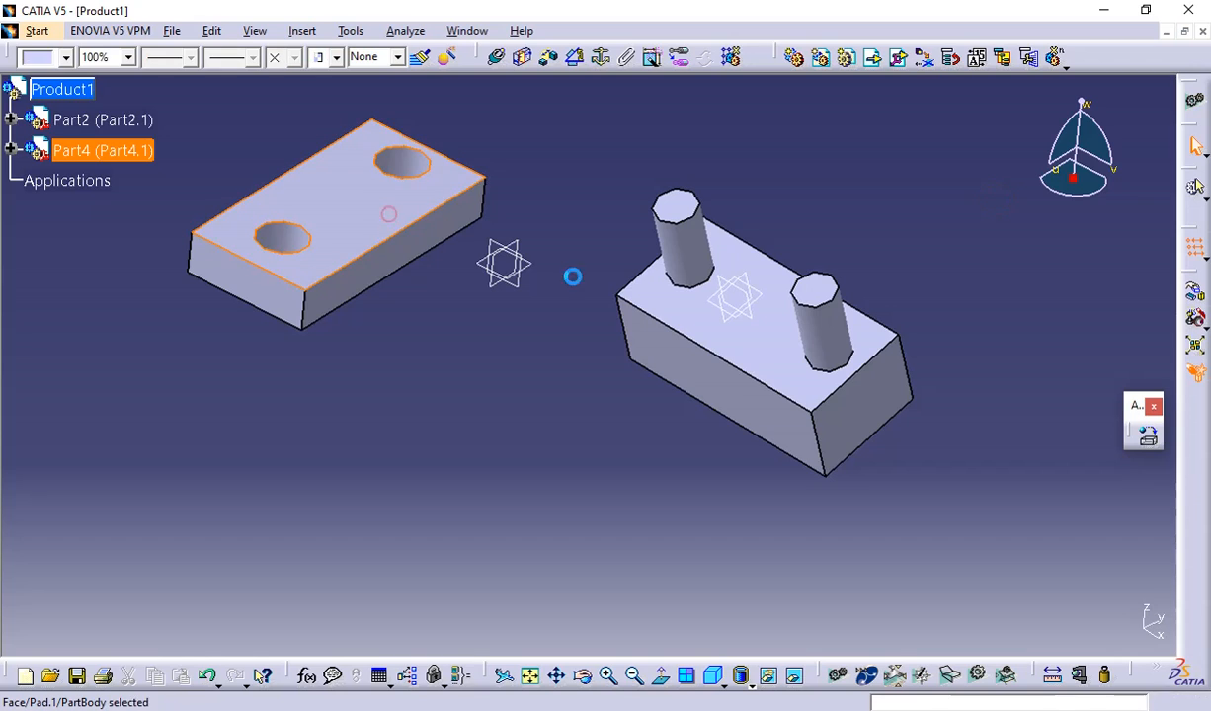
pyautogui.click(1099, 223)
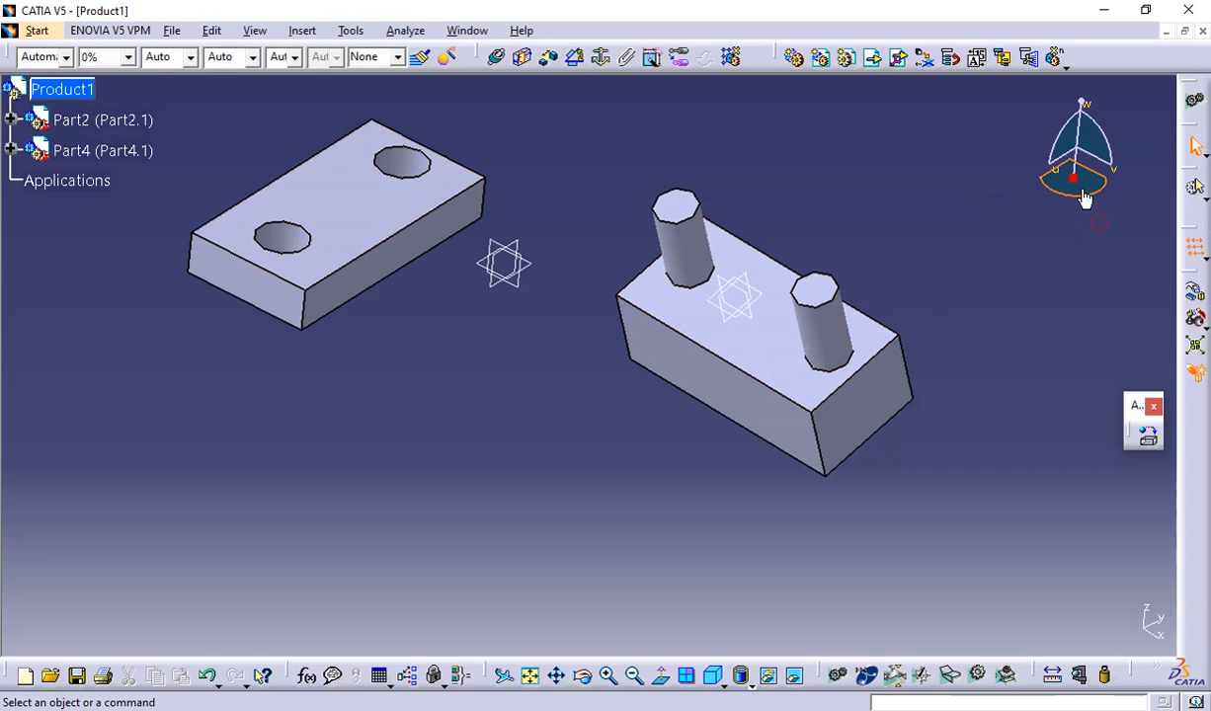
pyautogui.click(210, 30)
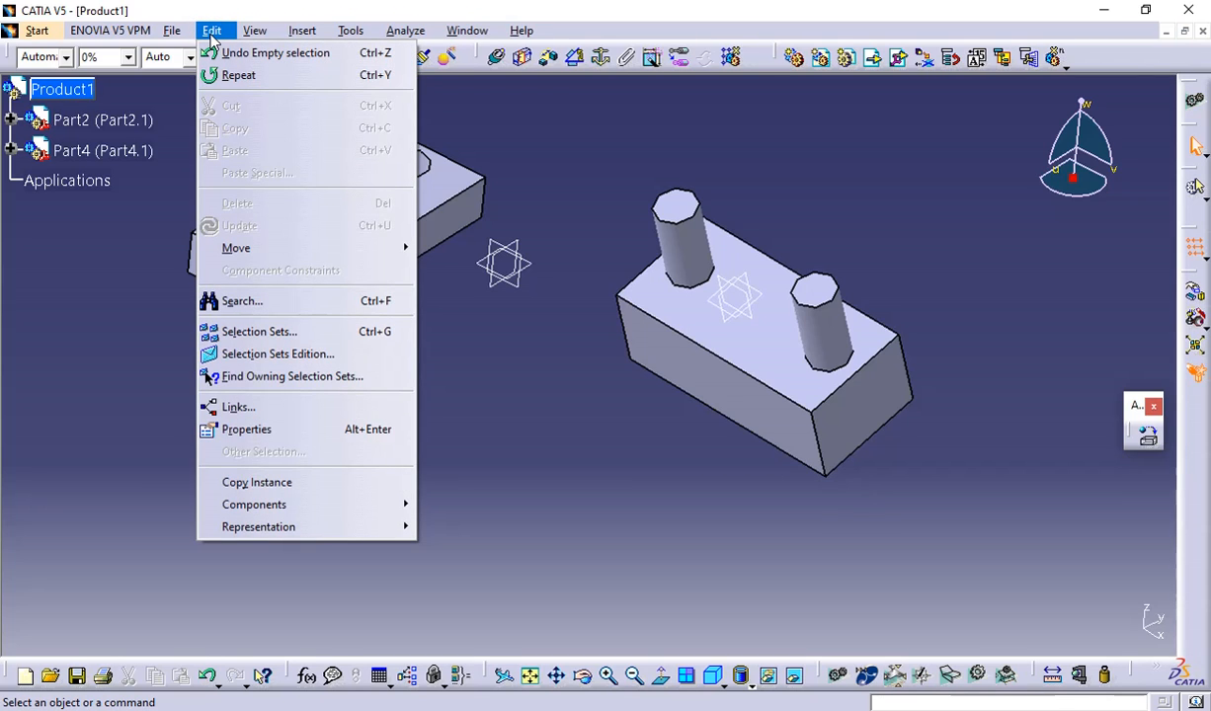
pyautogui.moveTo(297, 252)
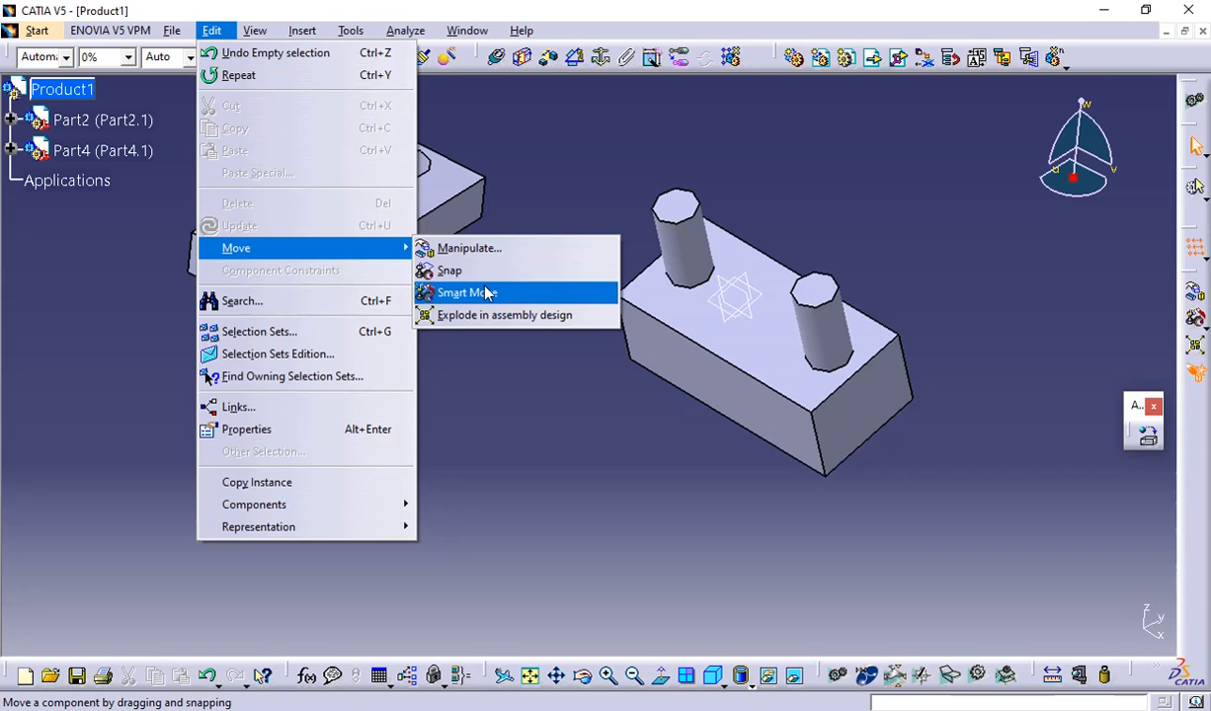
pyautogui.click(1051, 321)
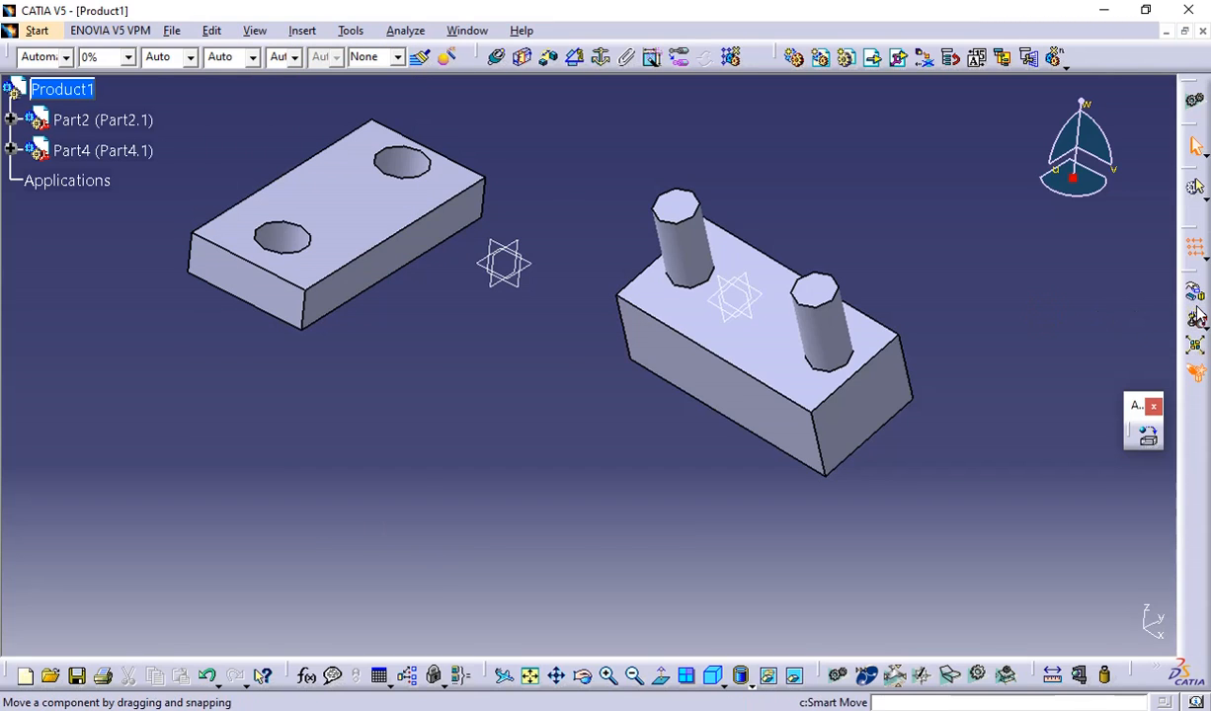
pyautogui.rightClick(1200, 417)
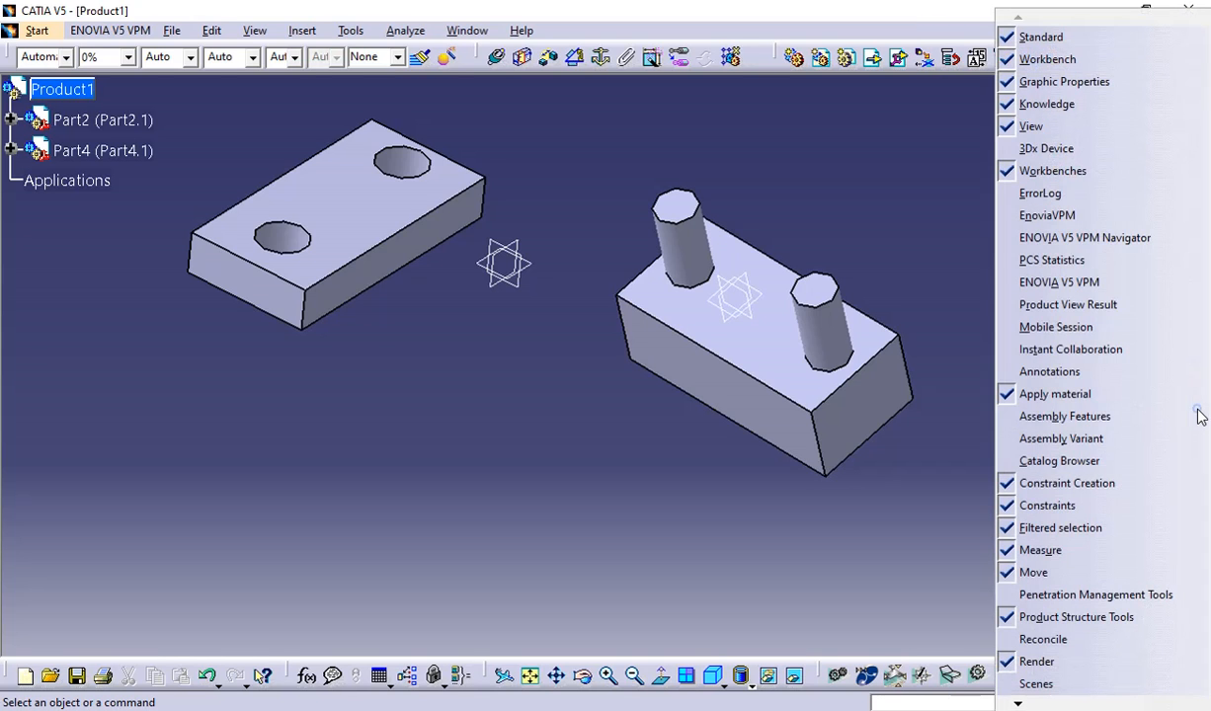
pyautogui.click(704, 512)
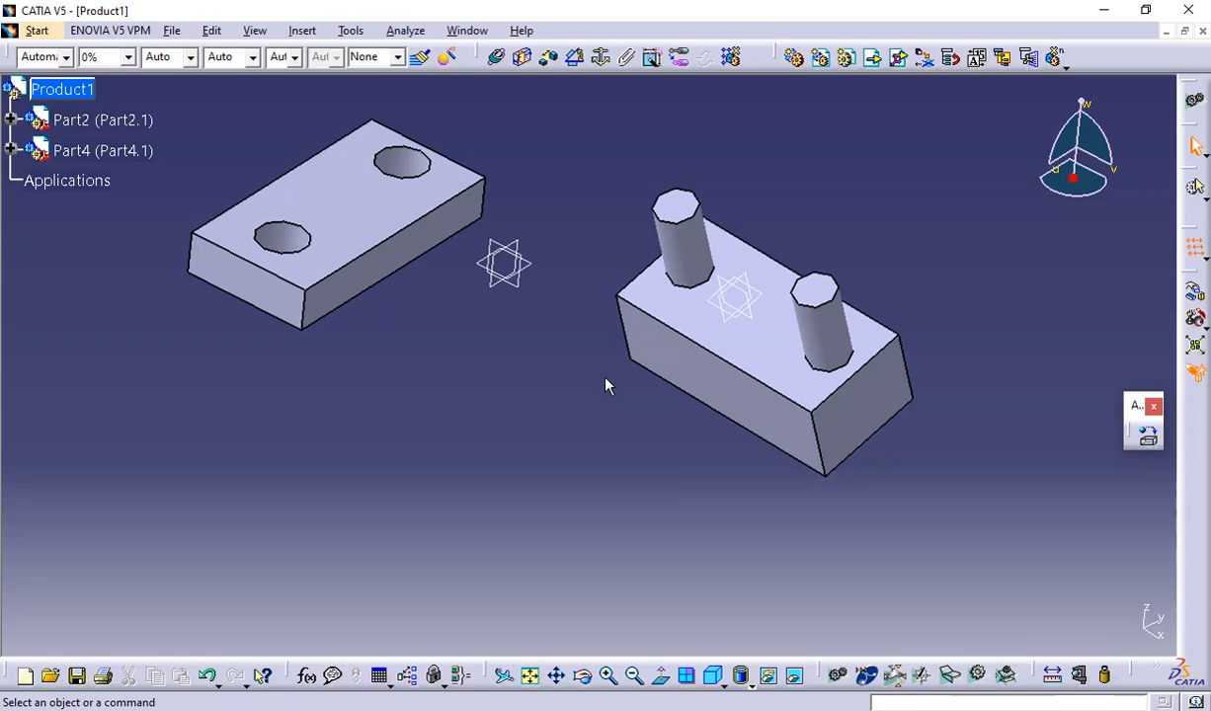